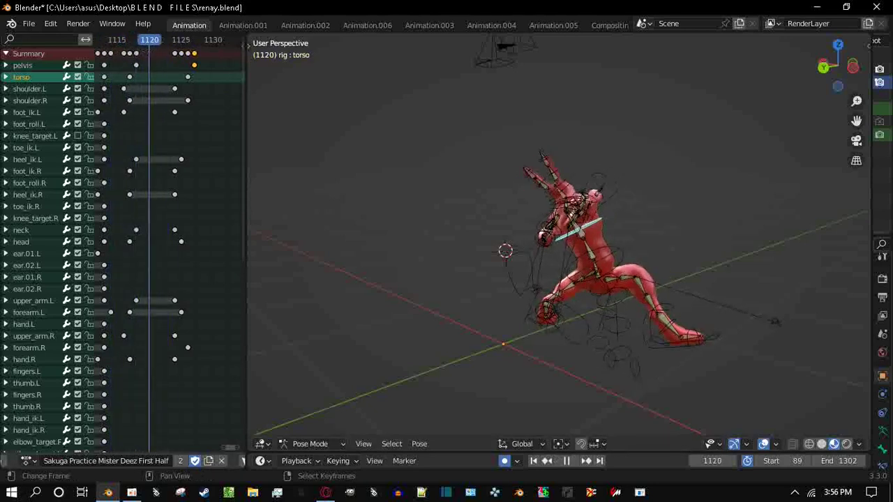
Focus the view on the torso control and examine the poses around frames 1115 to 1125
{"action": "key", "text": "Right"}
{"action": "key", "text": "Right"}
{"action": "key", "text": "KP_Decimal"}
{"action": "key", "text": "Left"}
{"action": "key", "text": "Left"}
{"action": "key", "text": "Left"}
{"action": "key", "text": "Left"}
{"action": "key", "text": "Left"}
{"action": "key", "text": "Left"}
{"action": "key", "text": "Left"}
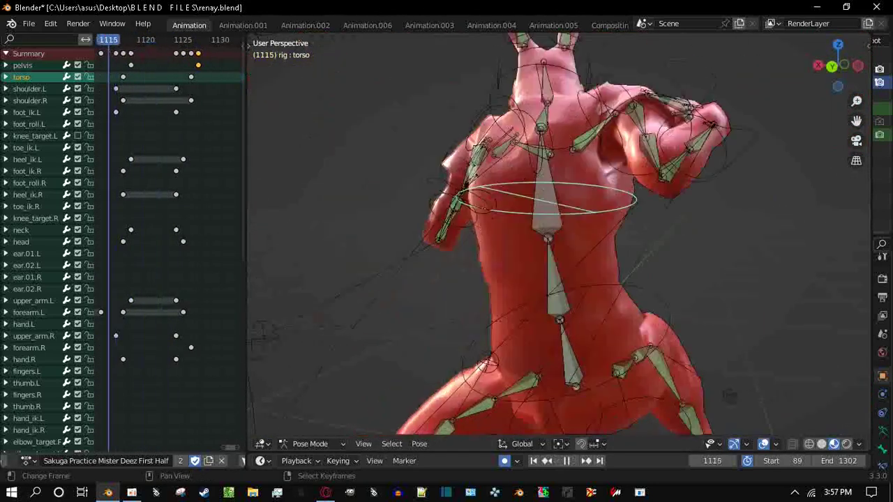
At frame 1125, rotate the right upper arm control and the right shoulder control to adjust the raised arm
{"action": "key", "text": "space"}
{"action": "middle_click_drag", "start_coordinate": [488, 244], "coordinate": [426, 279]}
{"action": "left_click", "coordinate": [579, 243]}
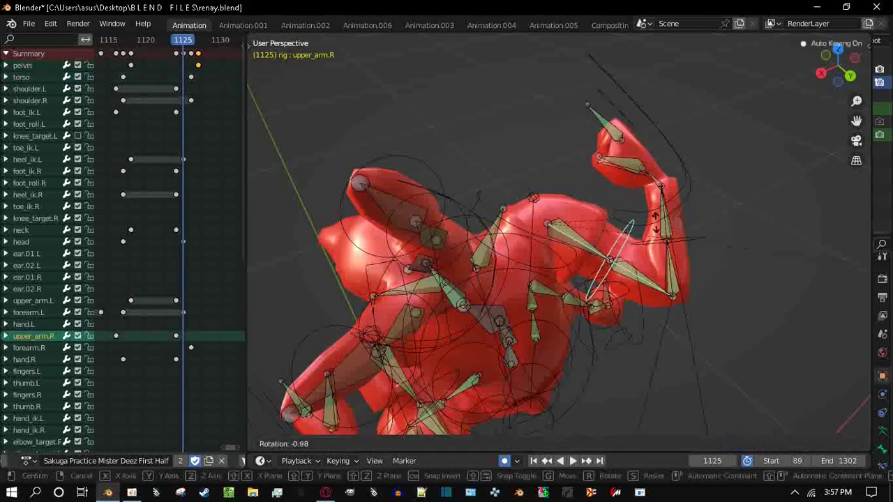
{"action": "key", "text": "r"}
{"action": "key", "text": "Return"}
{"action": "right_click", "coordinate": [520, 224]}
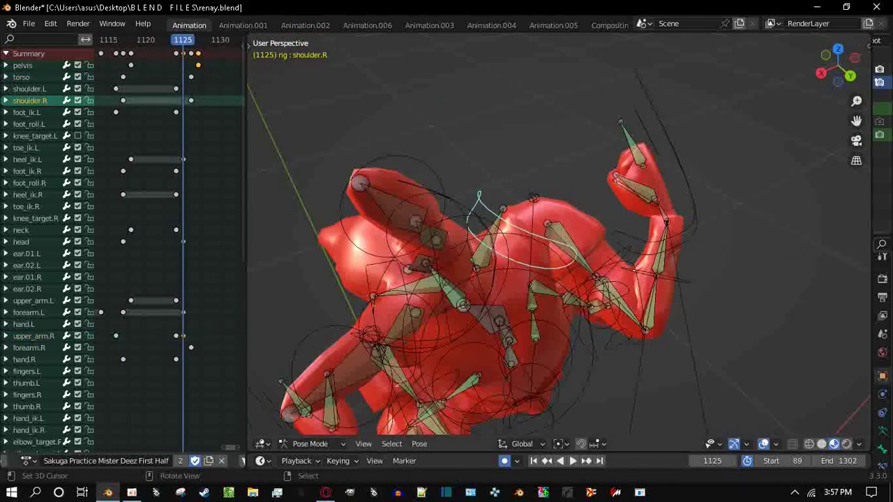
{"action": "key", "text": "r"}
{"action": "key", "text": "Return"}
Check the arm motion and delete the extra keyframes of shoulder.R at frame 1126 and upper_arm.R at frame 1125
{"action": "key", "text": "shift+ctrl+space"}
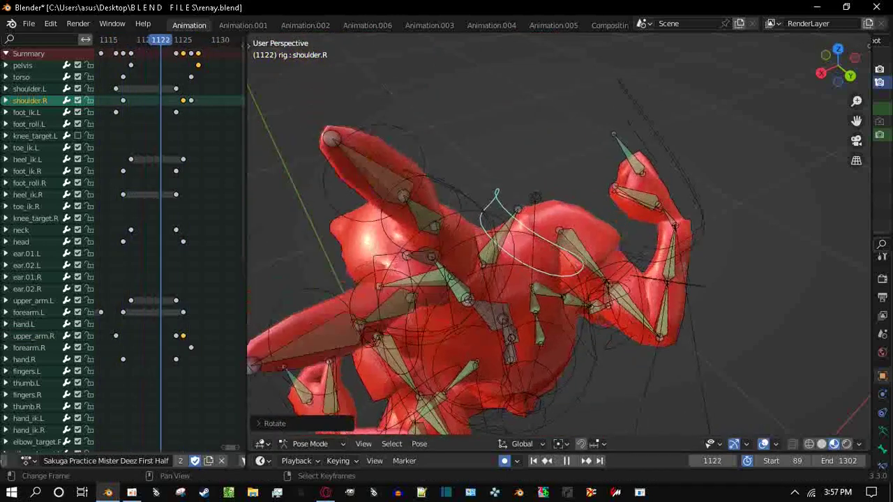
{"action": "key", "text": "space"}
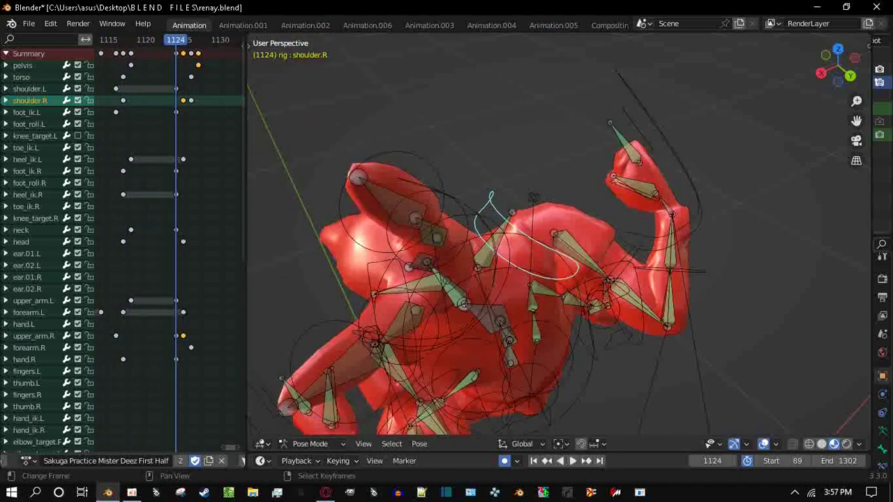
{"action": "key", "text": "alt+a"}
{"action": "key", "text": "space"}
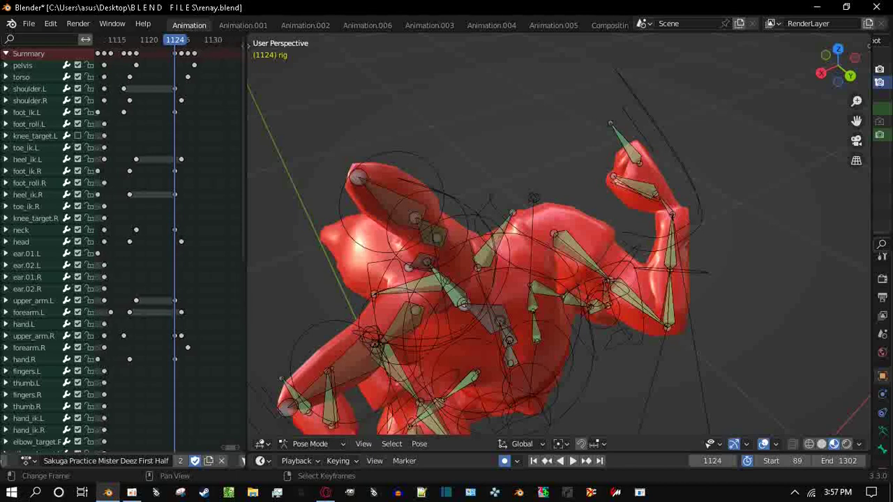
{"action": "scroll", "coordinate": [122, 244], "scroll_direction": "down", "scroll_amount": 3}
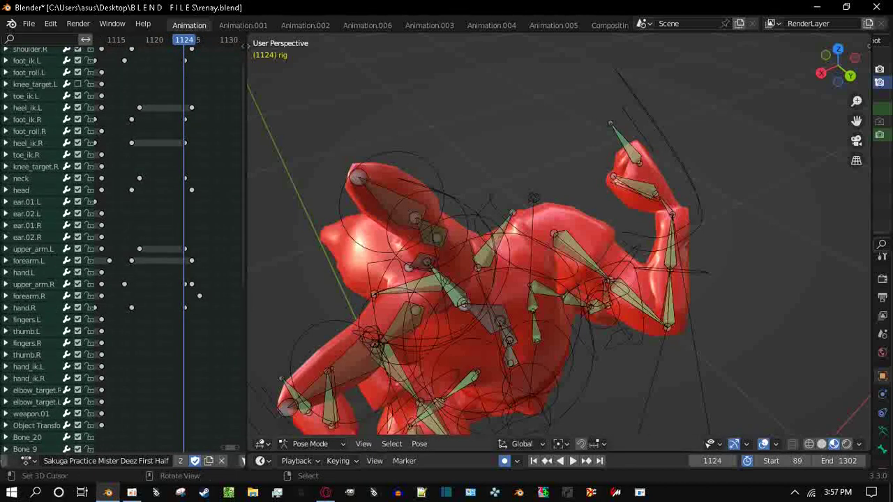
{"action": "left_click", "coordinate": [611, 279]}
{"action": "key", "text": "x"}
{"action": "left_click", "coordinate": [153, 283]}
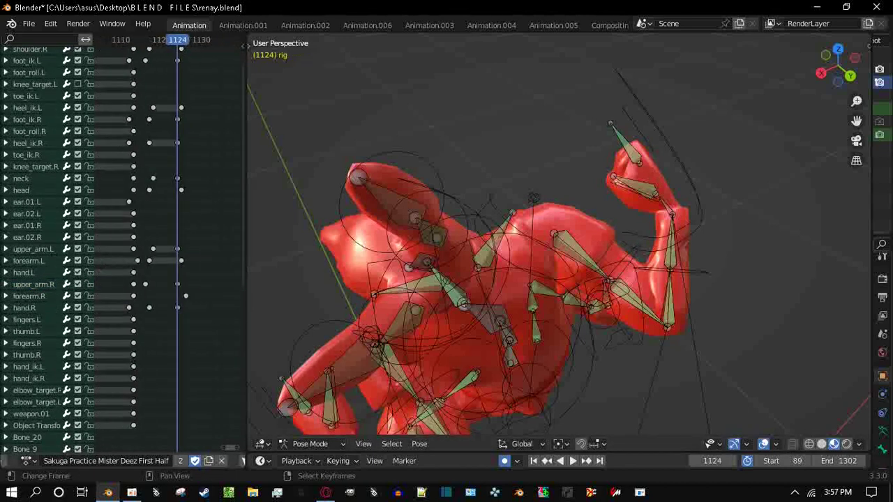
Play back the edited motion and inspect the pose around frames 1127 and 1128 from behind
{"action": "scroll", "coordinate": [154, 283], "scroll_direction": "down", "scroll_amount": 2}
{"action": "key", "text": "space"}
{"action": "key", "text": "space"}
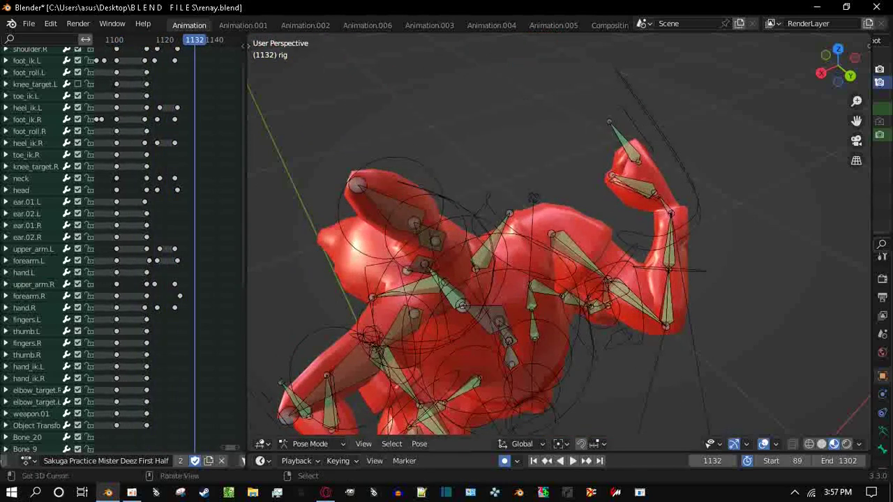
{"action": "middle_click_drag", "start_coordinate": [559, 279], "coordinate": [530, 293]}
{"action": "key", "text": "shift+ctrl+space"}
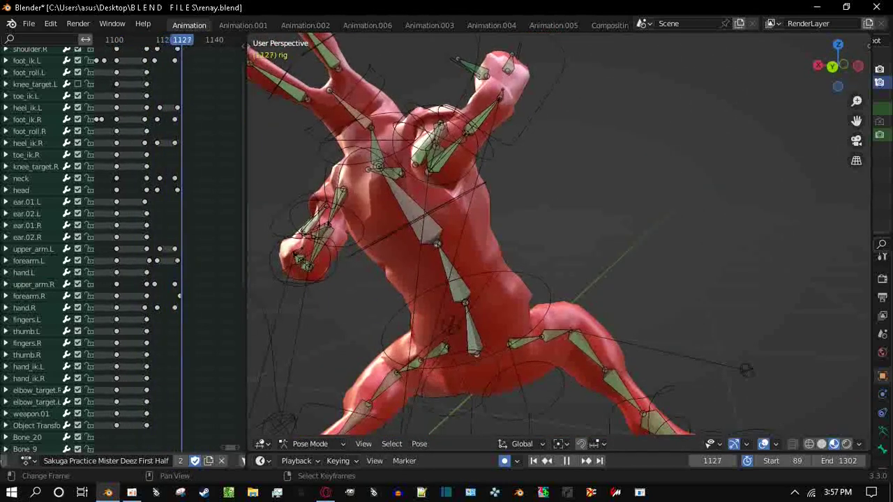
{"action": "key", "text": "space"}
{"action": "middle_click_drag", "start_coordinate": [559, 279], "coordinate": [530, 280]}
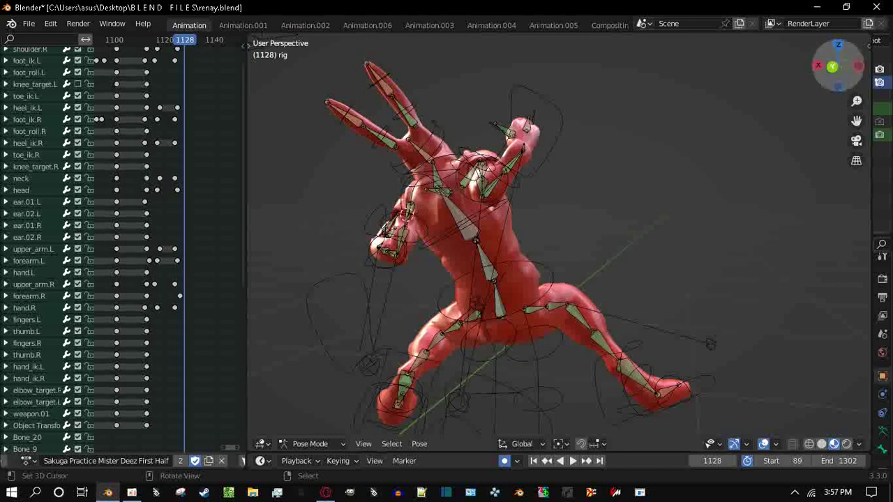
In the back view at frame 1128, rotate the pelvis control for the new pose
{"action": "left_click", "coordinate": [833, 66]}
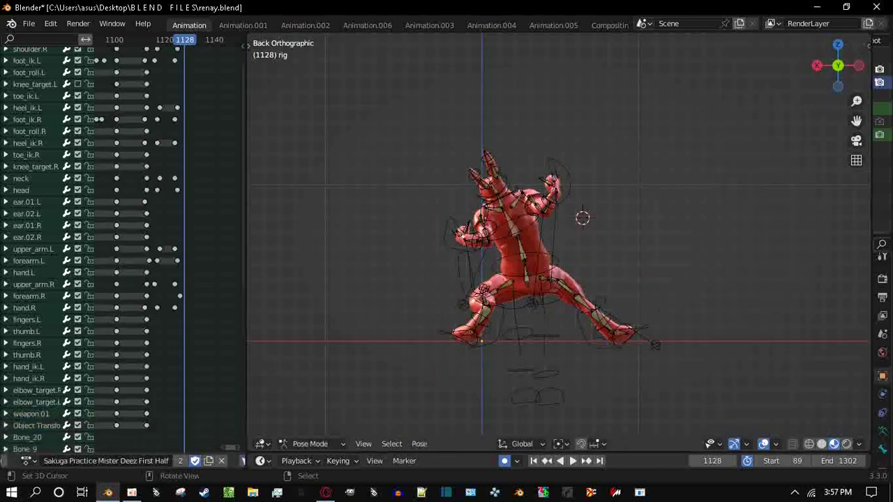
{"action": "left_click", "coordinate": [523, 267]}
{"action": "key", "text": "r"}
{"action": "key", "text": "Return"}
{"action": "key", "text": "r"}
{"action": "key", "text": "Return"}
Trackball-rotate the right foot IK control and move it slightly at frame 1128
{"action": "left_click", "coordinate": [618, 333]}
{"action": "key", "text": "r"}
{"action": "key", "text": "r"}
{"action": "key", "text": "Return"}
{"action": "key", "text": "g"}
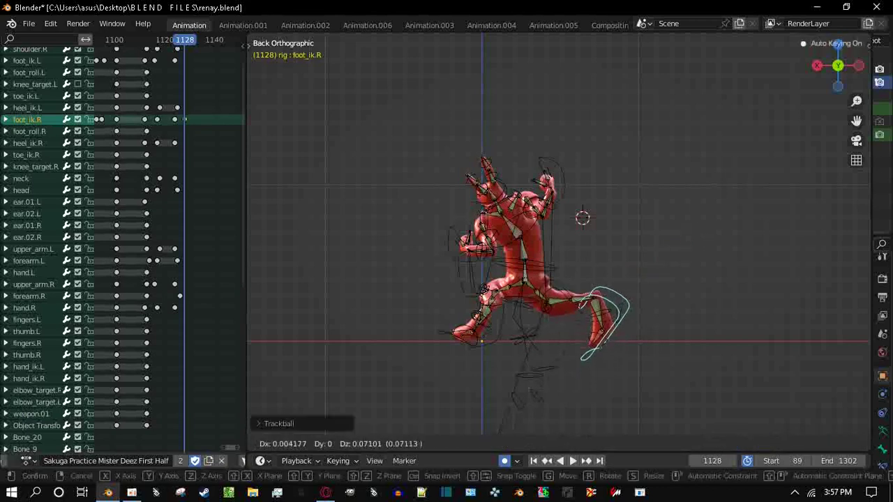
{"action": "key", "text": "Return"}
Trackball-rotate the left foot IK control and reposition it at frame 1128
{"action": "left_click", "coordinate": [484, 290]}
{"action": "key", "text": "r"}
{"action": "key", "text": "r"}
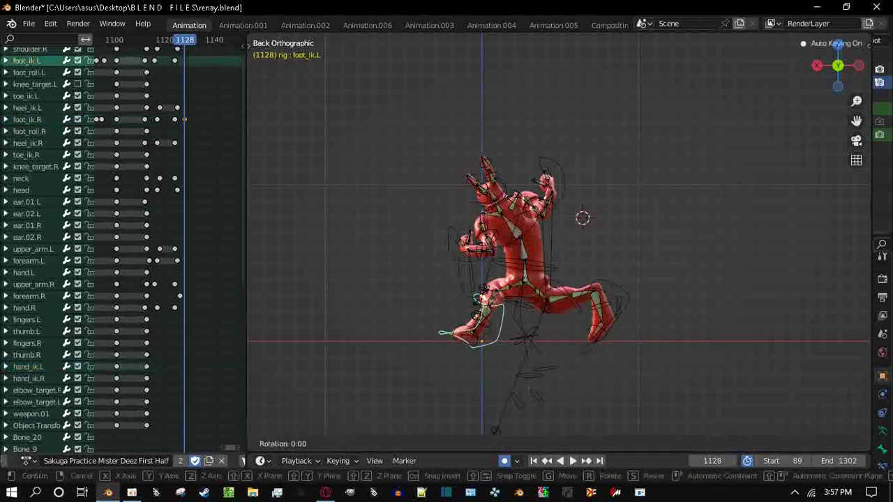
{"action": "key", "text": "Return"}
{"action": "key", "text": "g"}
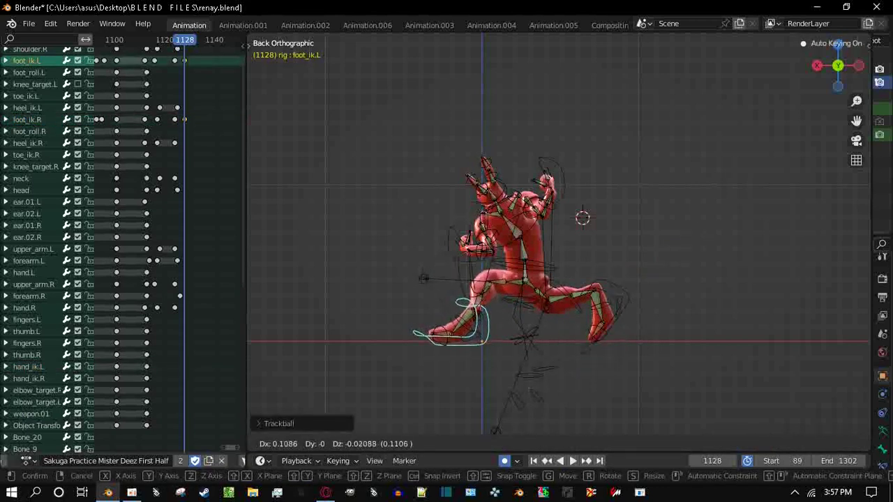
{"action": "key", "text": "Return"}
Correct the trackball rotation of the left foot IK control in the left side view
{"action": "middle_click_drag", "start_coordinate": [488, 265], "coordinate": [523, 269]}
{"action": "key", "text": "ctrl+KP_3"}
{"action": "scroll", "coordinate": [251, 205], "scroll_direction": "down", "scroll_amount": 2}
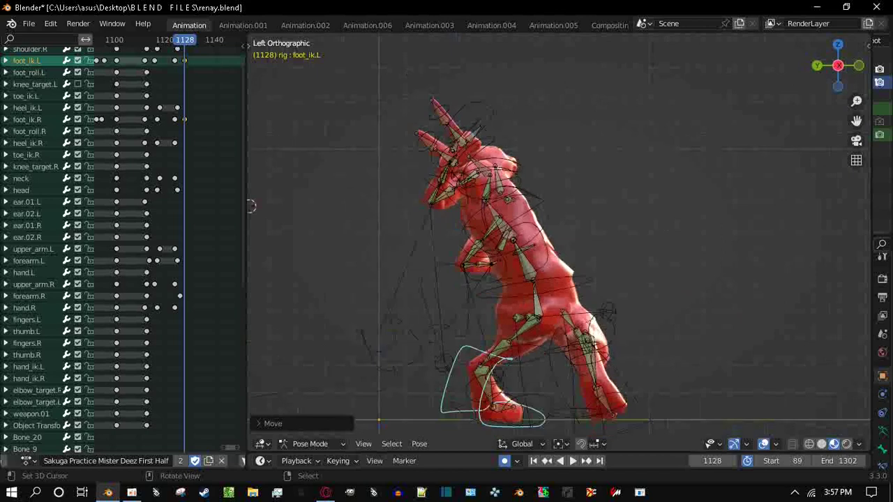
{"action": "key", "text": "r"}
{"action": "key", "text": "r"}
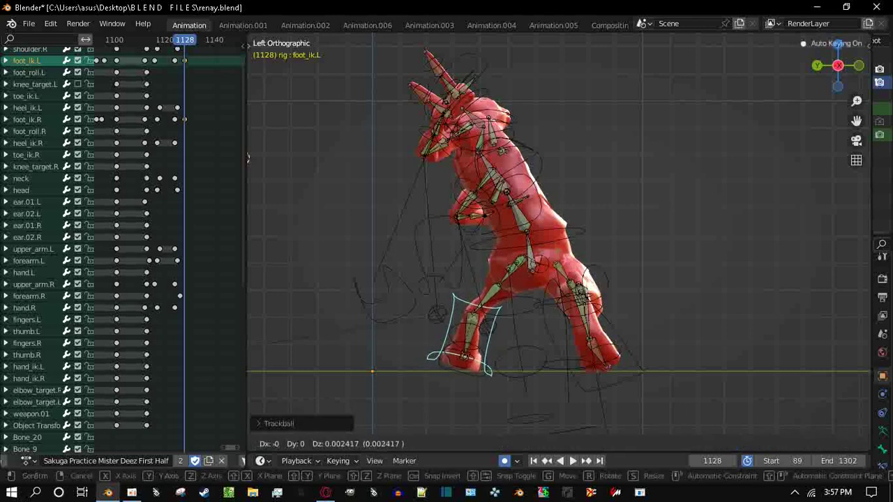
{"action": "key", "text": "Return"}
{"action": "key", "text": "ctrl+z"}
{"action": "key", "text": "ctrl+z"}
{"action": "key", "text": "r"}
{"action": "key", "text": "r"}
{"action": "key", "text": "Return"}
Adjust the rotation and position of the right foot IK control in the left side view
{"action": "left_click", "coordinate": [608, 369]}
{"action": "key", "text": "g"}
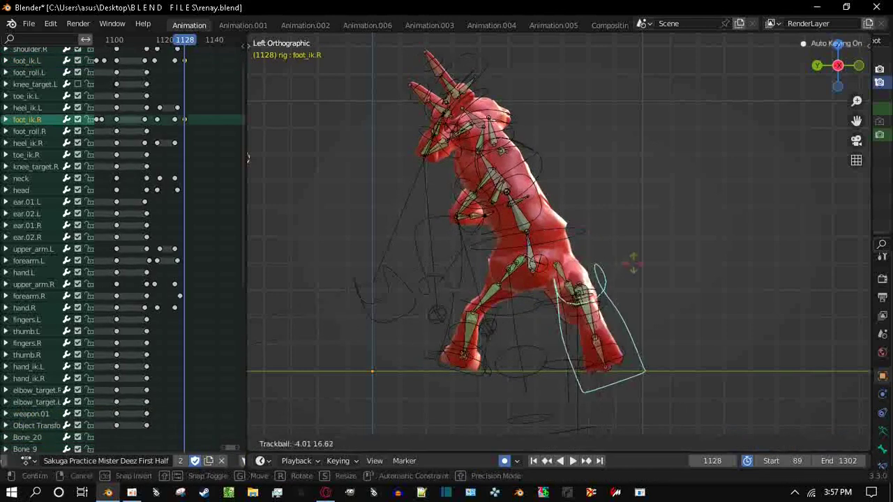
{"action": "key", "text": "Return"}
{"action": "key", "text": "g"}
{"action": "key", "text": "Return"}
Trackball-rotate the torso control to twist the upper body at frame 1128
{"action": "left_click", "coordinate": [482, 198]}
{"action": "key", "text": "r"}
{"action": "key", "text": "r"}
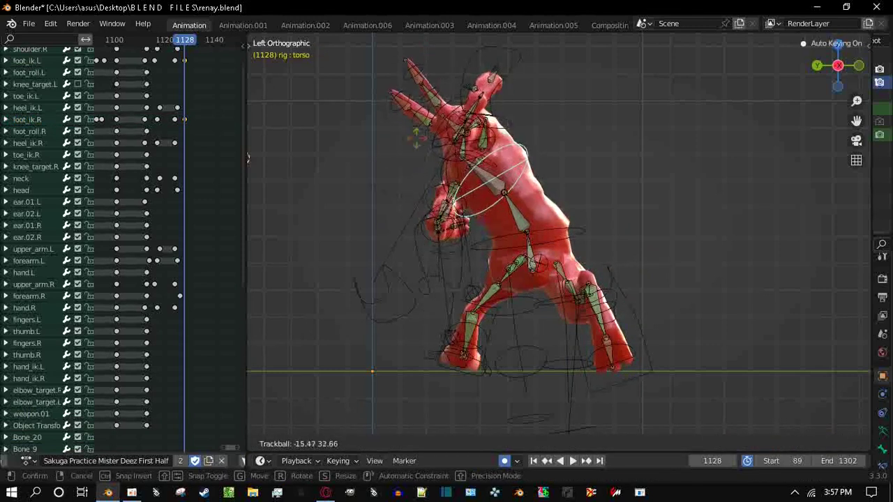
{"action": "left_click", "coordinate": [300, 180]}
Trackball-rotate the neck control and the head control to tilt the head at frame 1128
{"action": "scroll", "coordinate": [247, 167], "scroll_direction": "up", "scroll_amount": 2}
{"action": "key", "text": "r"}
{"action": "key", "text": "r"}
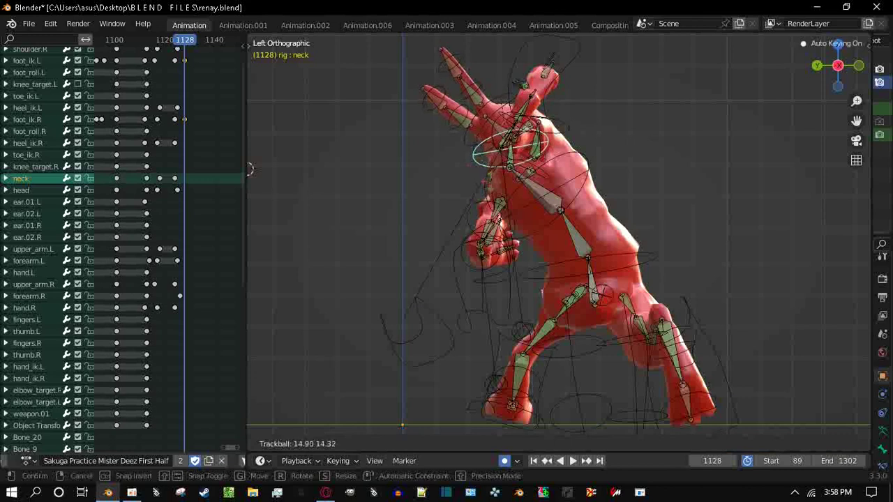
{"action": "key", "text": "r"}
{"action": "key", "text": "Return"}
{"action": "key", "text": "ctrl+z"}
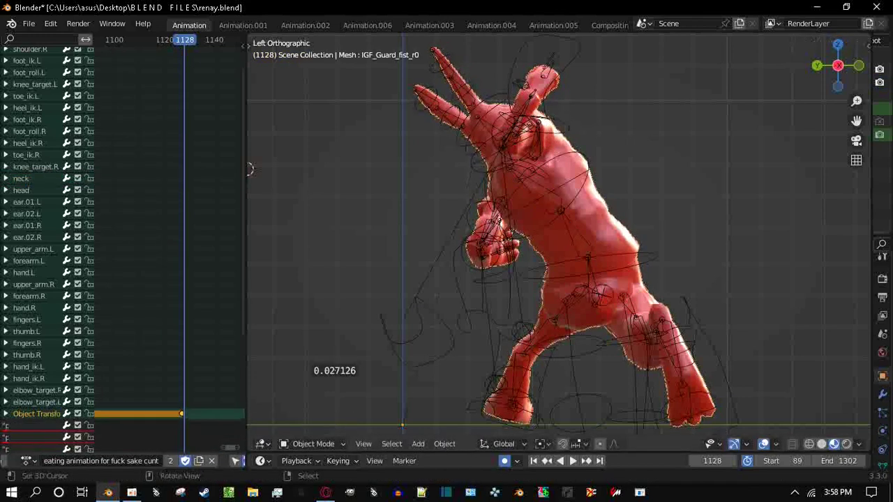
{"action": "key", "text": "ctrl+z"}
{"action": "key", "text": "r"}
{"action": "key", "text": "r"}
{"action": "key", "text": "Return"}
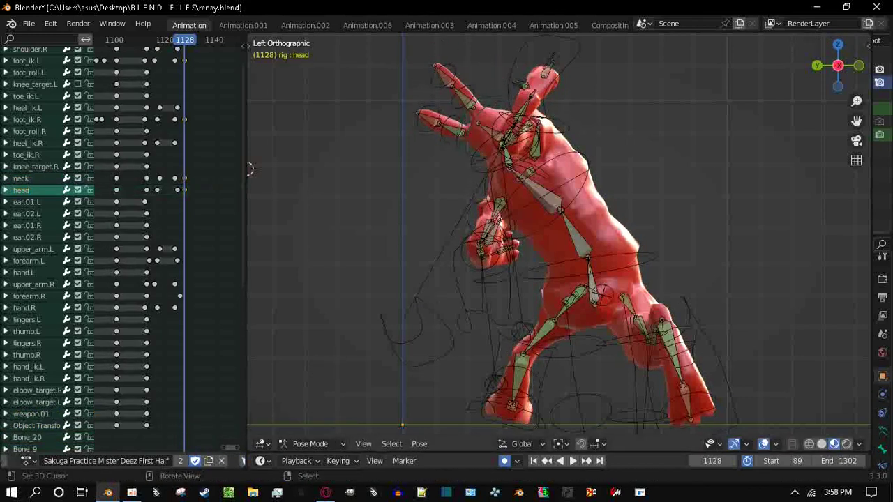
Rotate the left hand control and swing the left forearm down at frame 1128
{"action": "key", "text": "r"}
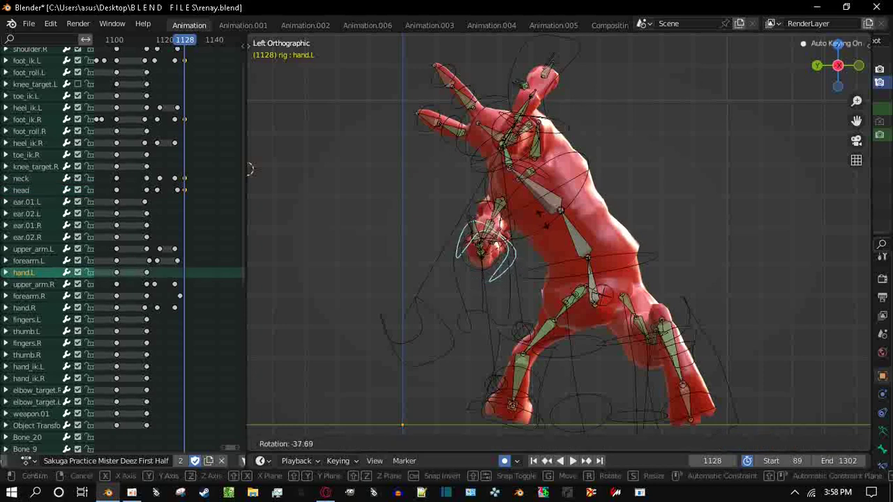
{"action": "middle_click_drag", "start_coordinate": [250, 169], "coordinate": [330, 275]}
{"action": "left_click", "coordinate": [330, 275]}
{"action": "left_click", "coordinate": [419, 276]}
{"action": "key", "text": "r"}
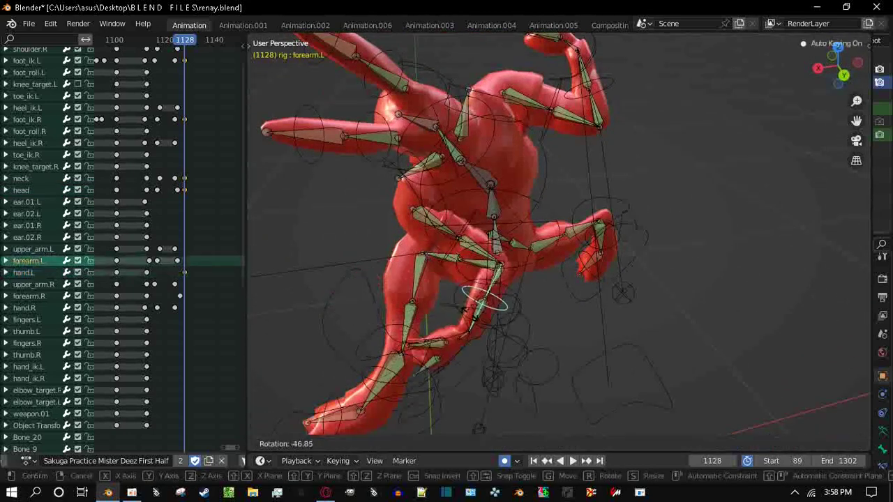
{"action": "left_click", "coordinate": [474, 293]}
Rotate the pelvis control again in a perspective view to refine the body's lean
{"action": "middle_click_drag", "start_coordinate": [474, 293], "coordinate": [645, 210]}
{"action": "key", "text": "ctrl+Tab"}
{"action": "left_click", "coordinate": [601, 194]}
{"action": "key", "text": "ctrl+z"}
{"action": "key", "text": "r"}
{"action": "key", "text": "Return"}
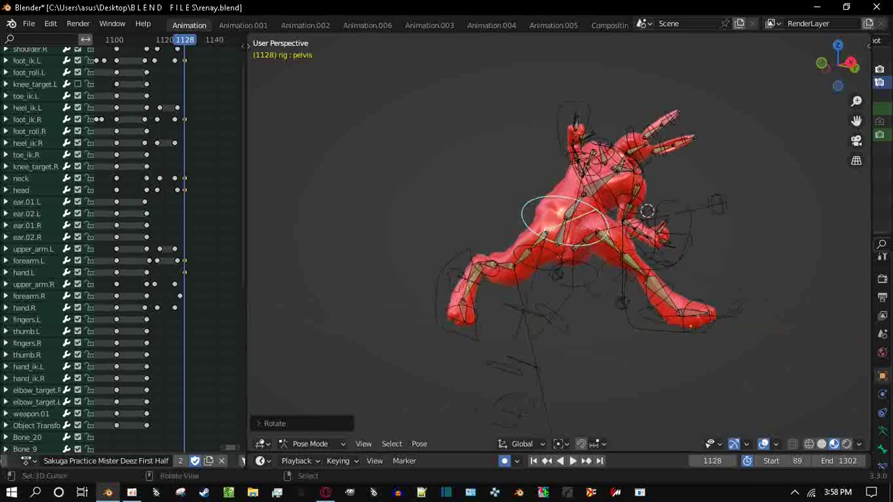
In the right side view, trackball-rotate the right foot IK control and lower it slightly
{"action": "left_click", "coordinate": [453, 301]}
{"action": "key", "text": "KP_3"}
{"action": "key", "text": "r"}
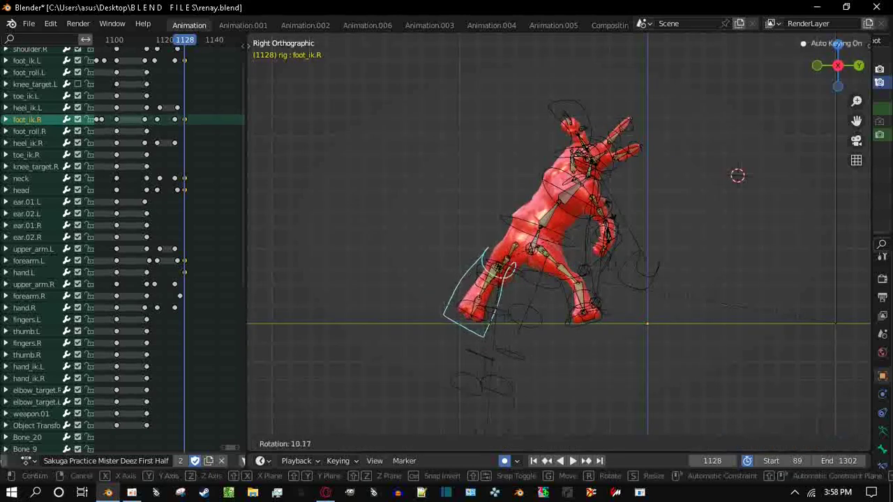
{"action": "key", "text": "r"}
{"action": "left_click", "coordinate": [423, 430]}
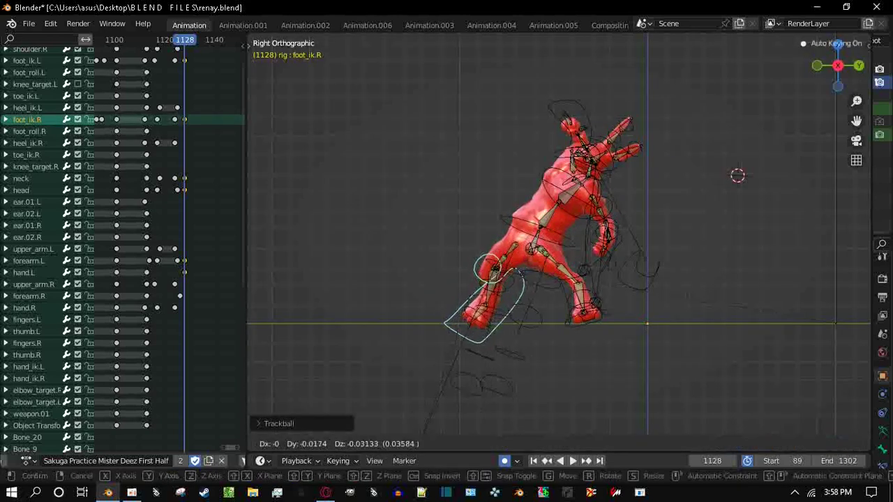
{"action": "key", "text": "Return"}
Rotate the left foot IK control in the right side view
{"action": "middle_click_drag", "start_coordinate": [628, 209], "coordinate": [572, 223]}
{"action": "left_click", "coordinate": [683, 315]}
{"action": "key", "text": "KP_3"}
{"action": "key", "text": "r"}
{"action": "key", "text": "Return"}
Move the left knee target control forward and upward in the right side view
{"action": "left_click", "coordinate": [549, 241]}
{"action": "key", "text": "r"}
{"action": "key", "text": "Escape"}
{"action": "key", "text": "g"}
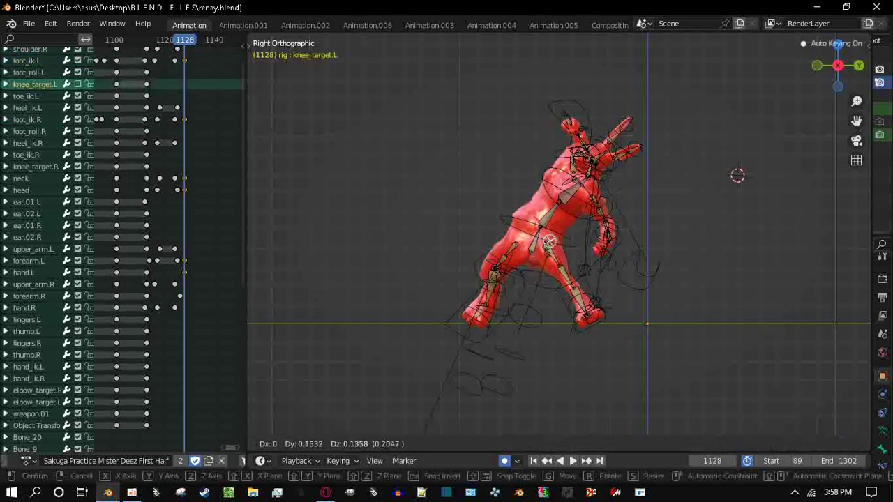
{"action": "key", "text": "Return"}
Reposition the left foot IK control at frame 1128 and review the motion in perspective
{"action": "left_click", "coordinate": [586, 314]}
{"action": "key", "text": "g"}
{"action": "key", "text": "Return"}
{"action": "middle_click_drag", "start_coordinate": [628, 279], "coordinate": [363, 412]}
{"action": "key", "text": "ctrl+shift+space"}
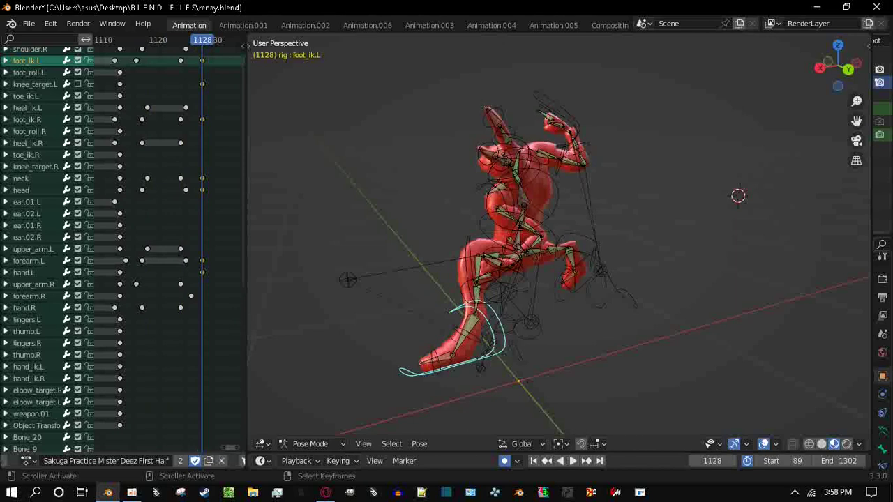
Shift the keyframes at frames 1124 to 1127 three frames earlier, and bring the frame 1128 keyframes to frame 1127
{"action": "key", "text": "b"}
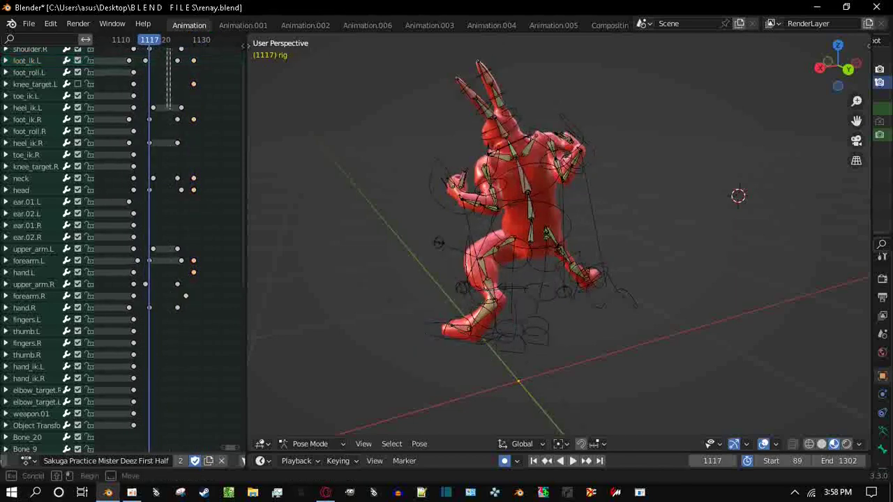
{"action": "scroll", "coordinate": [78, 244], "scroll_direction": "up", "scroll_amount": 3}
{"action": "scroll", "coordinate": [172, 244], "scroll_direction": "up", "scroll_amount": 2}
{"action": "key", "text": "b"}
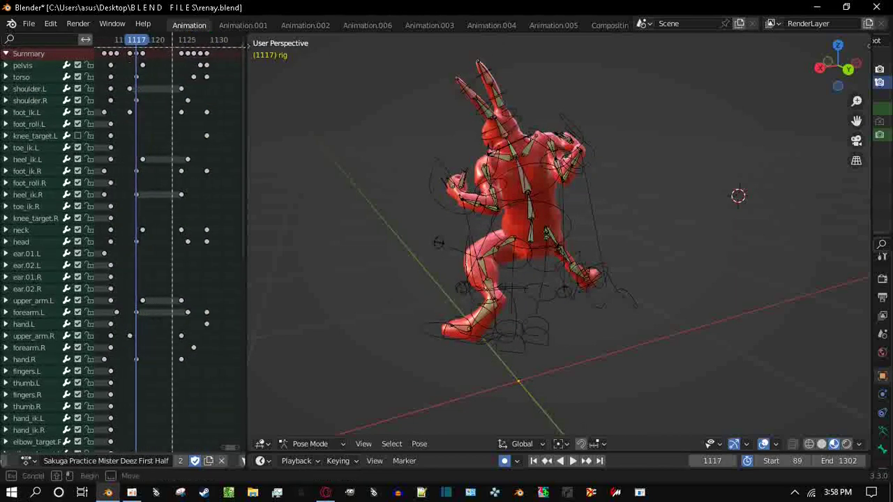
{"action": "key", "text": "alt+a"}
{"action": "key", "text": "b"}
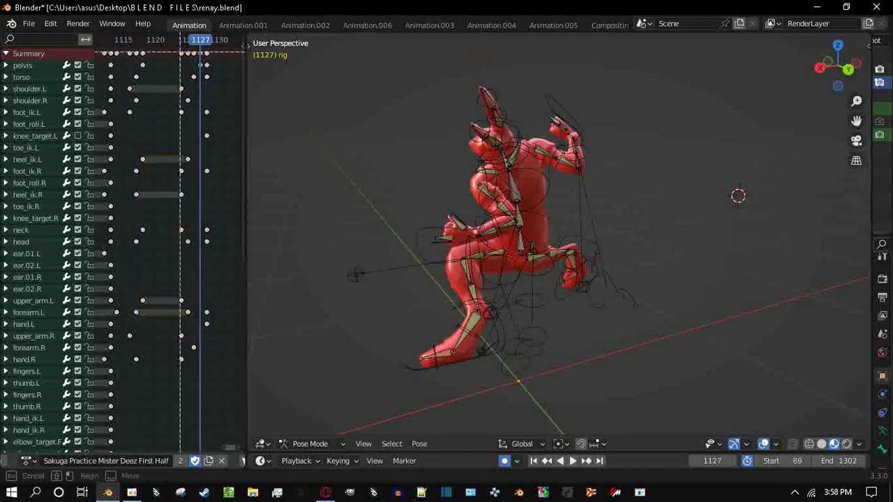
{"action": "key", "text": "g"}
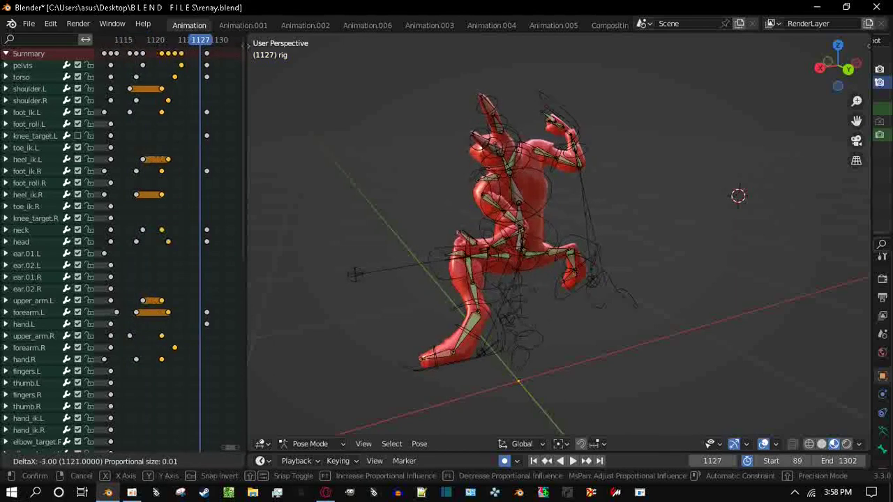
{"action": "key", "text": "Return"}
{"action": "key", "text": "shift+ctrl+space"}
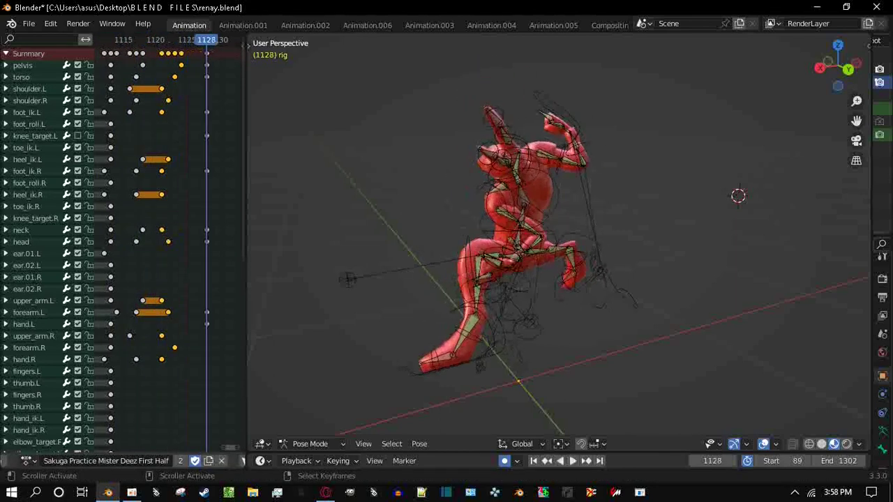
{"action": "key", "text": "Escape"}
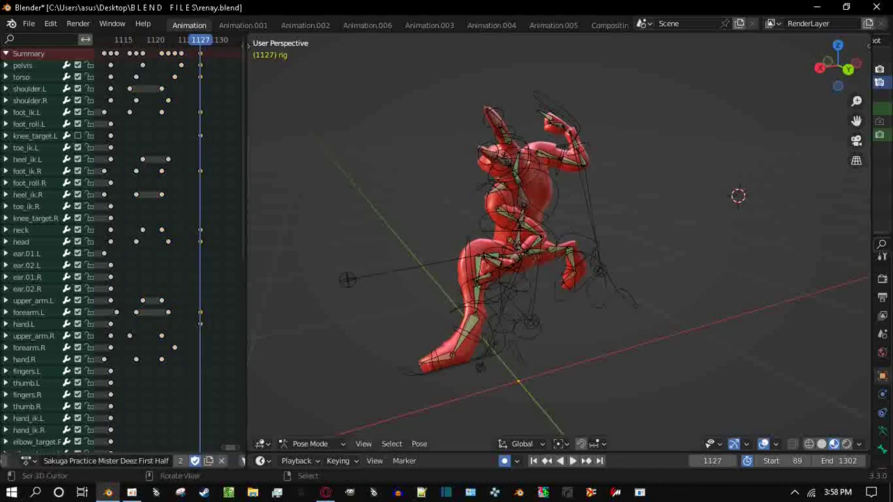
Rotate the head control at frame 1127 in perspective, adjusting its tilt from several angles
{"action": "middle_click_drag", "start_coordinate": [558, 279], "coordinate": [600, 265]}
{"action": "key", "text": "r"}
{"action": "key", "text": "r"}
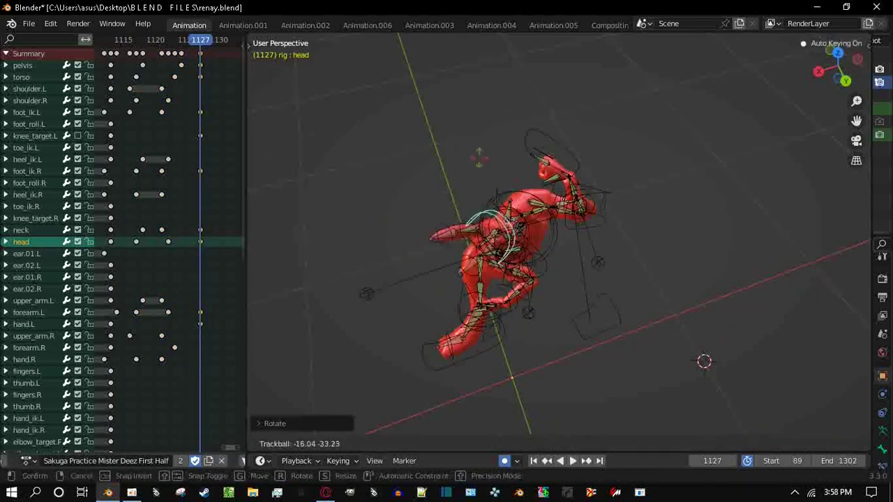
{"action": "key", "text": "Return"}
{"action": "middle_click_drag", "start_coordinate": [716, 329], "coordinate": [724, 165]}
{"action": "key", "text": "r"}
{"action": "left_click", "coordinate": [767, 201]}
Rotate the neck control at frame 1127, refining it from a second viewing angle
{"action": "middle_click_drag", "start_coordinate": [766, 201], "coordinate": [638, 258]}
{"action": "left_click", "coordinate": [650, 225]}
{"action": "scroll", "coordinate": [638, 258], "scroll_direction": "up", "scroll_amount": 4}
{"action": "key", "text": "r"}
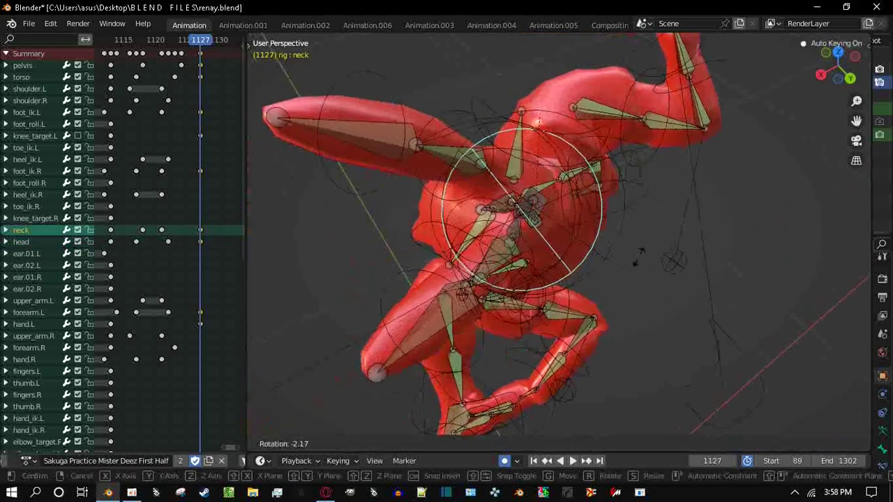
{"action": "left_click", "coordinate": [566, 81]}
{"action": "mouse_move", "coordinate": [567, 81]}
{"action": "middle_mouse_down"}
{"action": "mouse_move", "coordinate": [579, 105]}
{"action": "mouse_move", "coordinate": [558, 73]}
{"action": "middle_mouse_up"}
{"action": "key", "text": "r"}
{"action": "key", "text": "Return"}
Return to posing the rig and free-rotate the head control again at frame 1127
{"action": "key", "text": "ctrl+Tab"}
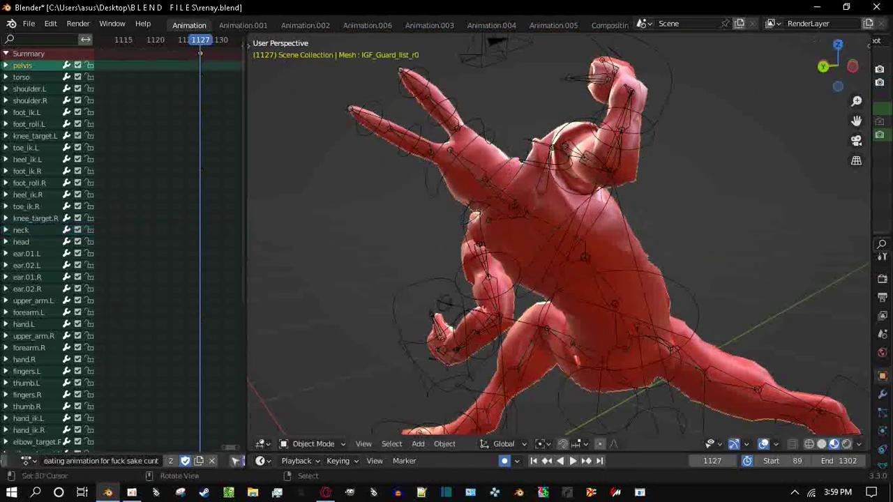
{"action": "key", "text": "ctrl+Tab"}
{"action": "key", "text": "r"}
{"action": "key", "text": "r"}
{"action": "key", "text": "Return"}
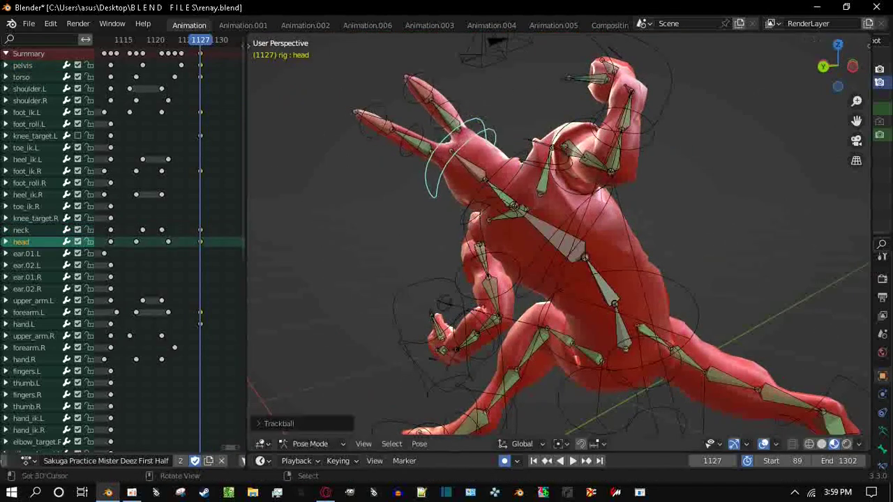
Rotate the left shoulder and left arm controls at frame 1127
{"action": "left_click", "coordinate": [485, 269]}
{"action": "key", "text": "r"}
{"action": "key", "text": "r"}
{"action": "key", "text": "Return"}
{"action": "middle_click_drag", "start_coordinate": [534, 276], "coordinate": [721, 221]}
{"action": "left_click", "coordinate": [480, 239]}
{"action": "key", "text": "r"}
{"action": "key", "text": "Return"}
Free-rotate the left upper arm control at frame 1127
{"action": "left_click", "coordinate": [621, 280]}
{"action": "key", "text": "r"}
{"action": "key", "text": "r"}
{"action": "key", "text": "Return"}
{"action": "key", "text": "r"}
{"action": "key", "text": "g"}
{"action": "key", "text": "Escape"}
Free-rotate the left hand control at frame 1127
{"action": "middle_click_drag", "start_coordinate": [626, 352], "coordinate": [593, 307]}
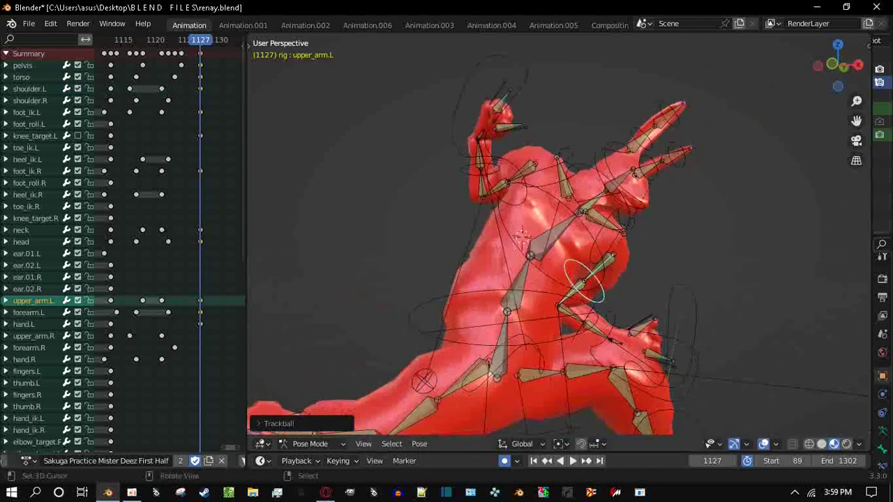
{"action": "left_click", "coordinate": [691, 345]}
{"action": "key", "text": "r"}
{"action": "key", "text": "r"}
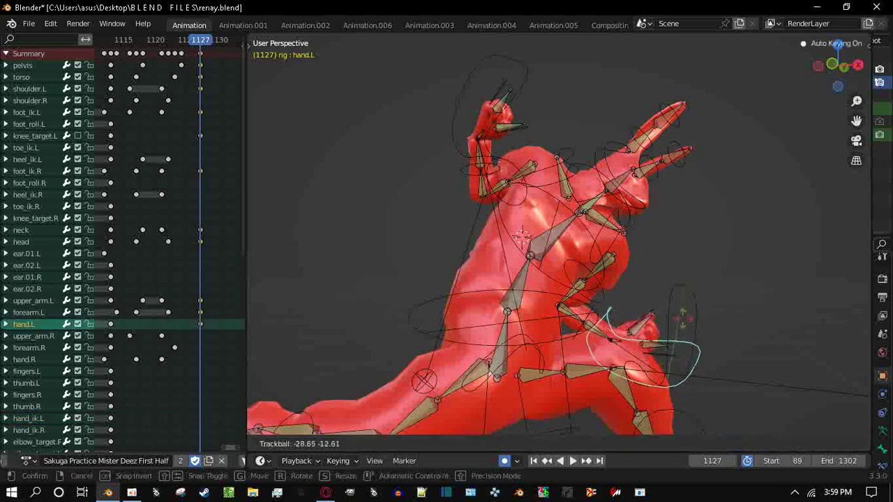
{"action": "key", "text": "Return"}
Play back the animation leading into frame 1120 and examine the motion from different angles
{"action": "scroll", "coordinate": [558, 251], "scroll_direction": "down", "scroll_amount": 5}
{"action": "middle_click_drag", "start_coordinate": [558, 251], "coordinate": [541, 236]}
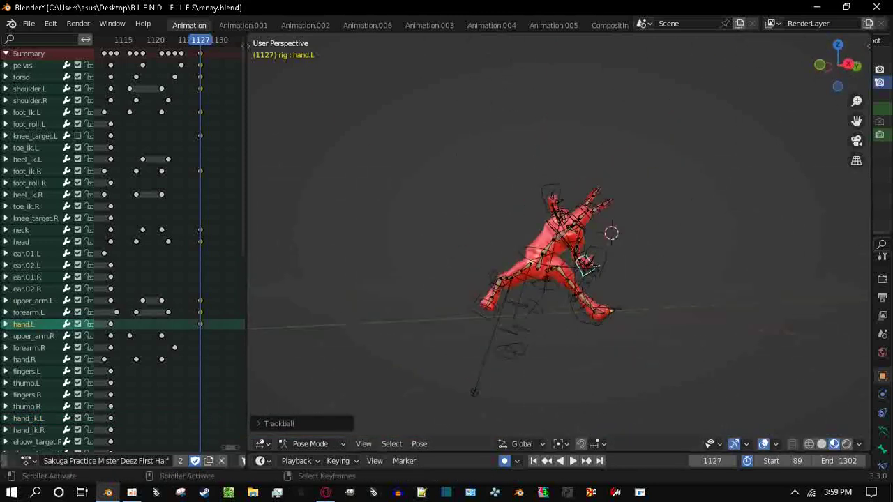
{"action": "scroll", "coordinate": [169, 244], "scroll_direction": "down", "scroll_amount": 8}
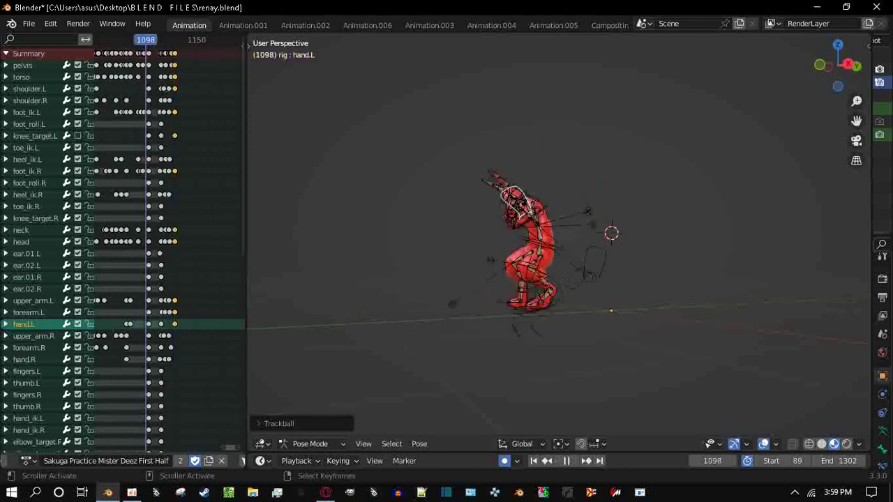
{"action": "key", "text": "space"}
{"action": "middle_click_drag", "start_coordinate": [545, 234], "coordinate": [530, 237]}
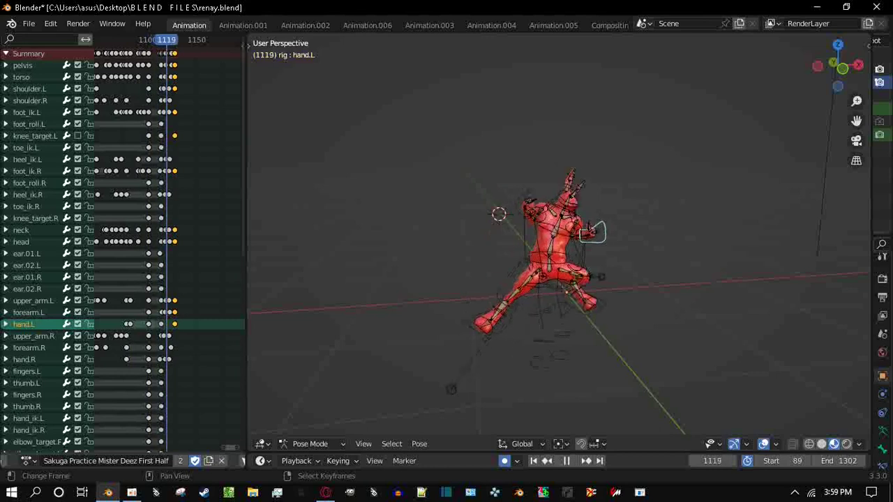
{"action": "key", "text": "space"}
{"action": "scroll", "coordinate": [168, 244], "scroll_direction": "up", "scroll_amount": 12}
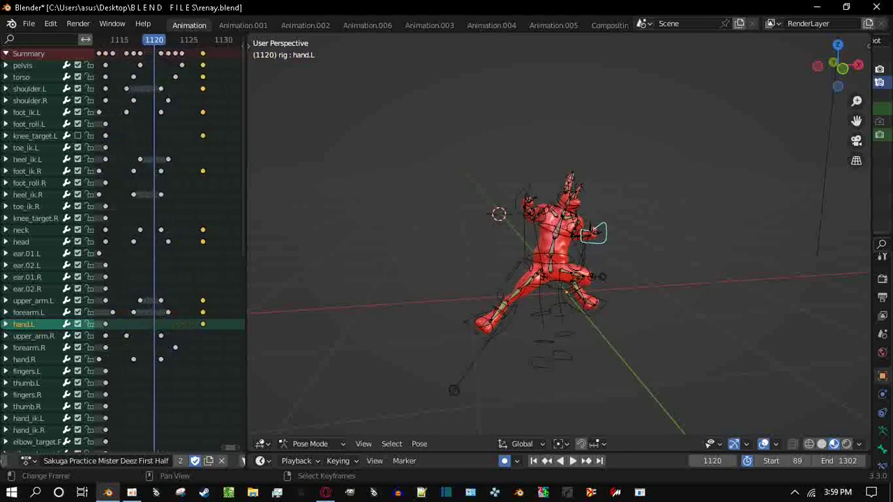
{"action": "scroll", "coordinate": [591, 227], "scroll_direction": "up", "scroll_amount": 3}
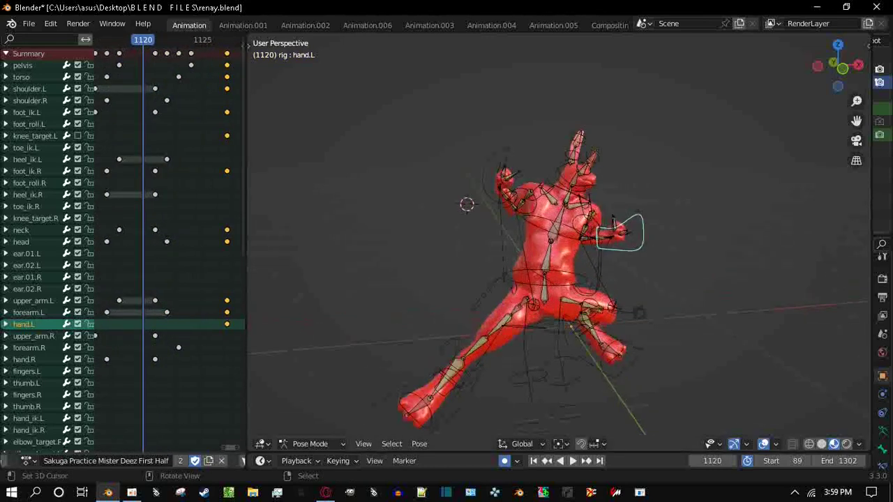
Shift the pelvis keyframe at frame 1124 three frames earlier, to frame 1121
{"action": "left_click", "coordinate": [544, 277]}
{"action": "scroll", "coordinate": [164, 245], "scroll_direction": "left", "scroll_amount": 1, "text": "ctrl"}
{"action": "key", "text": "space"}
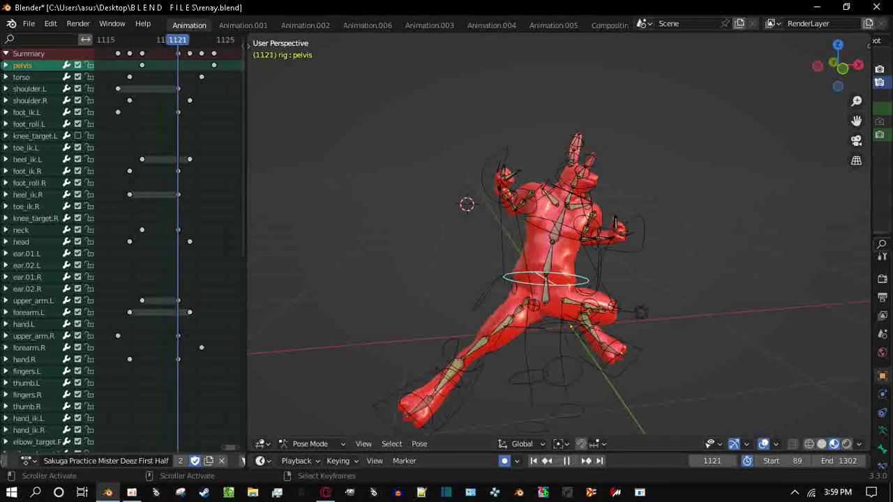
{"action": "key", "text": "g"}
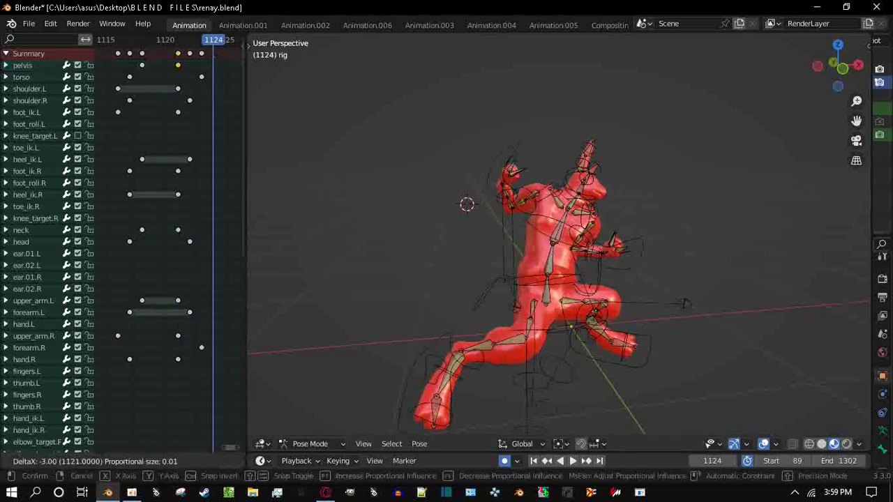
{"action": "key", "text": "Return"}
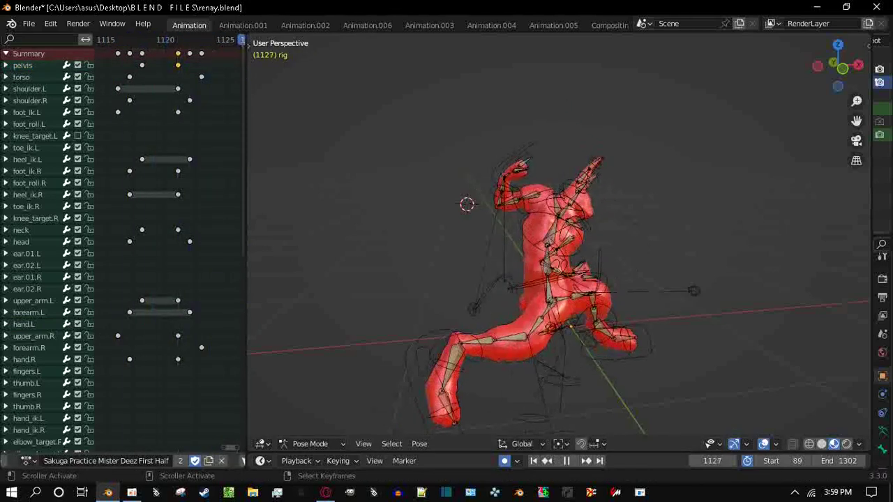
Review the retimed pelvis motion through frame 1131 from another angle
{"action": "scroll", "coordinate": [161, 244], "scroll_direction": "down", "scroll_amount": 3}
{"action": "key", "text": "space"}
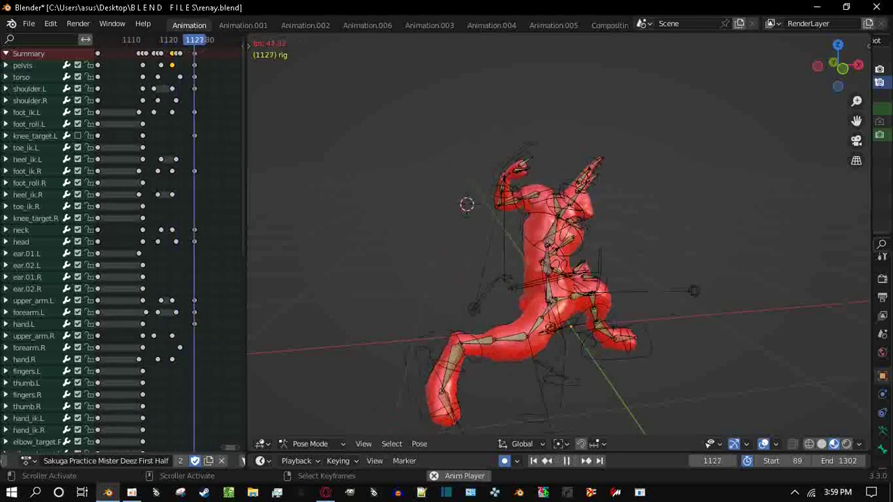
{"action": "middle_click_drag", "start_coordinate": [558, 244], "coordinate": [497, 238]}
{"action": "scroll", "coordinate": [174, 279], "scroll_direction": "up", "scroll_amount": 3}
{"action": "scroll", "coordinate": [174, 279], "scroll_direction": "down", "scroll_amount": 1, "text": "ctrl"}
{"action": "scroll", "coordinate": [558, 245], "scroll_direction": "down", "scroll_amount": 3}
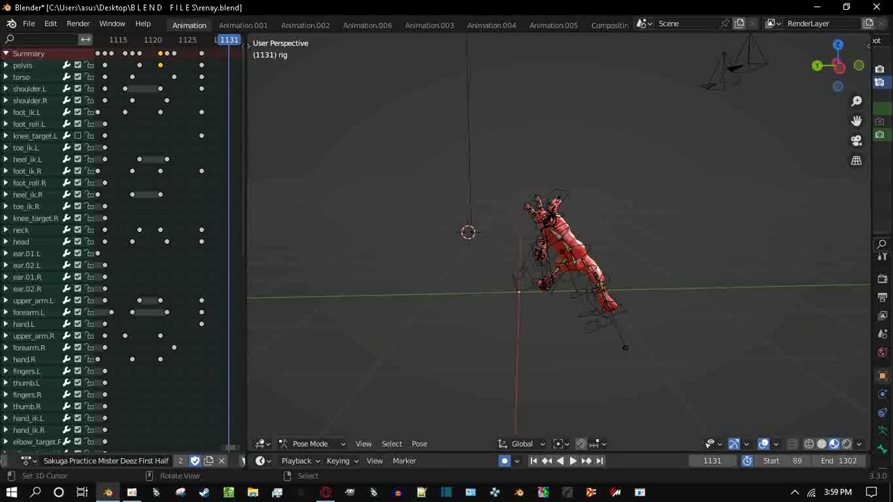
At frame 1133 in the front view, move the pelvis control and then the right foot IK control forward along X
{"action": "key", "text": "shift+ctrl+space"}
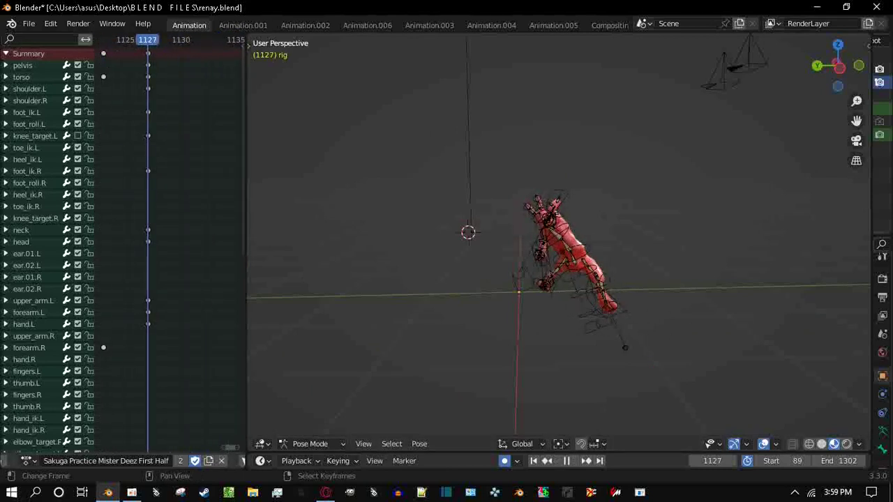
{"action": "scroll", "coordinate": [558, 265], "scroll_direction": "up", "scroll_amount": 4}
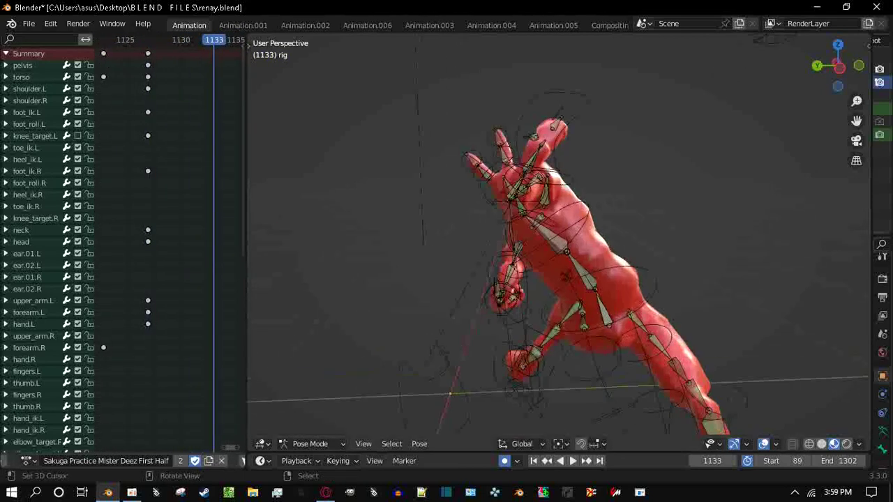
{"action": "key", "text": "KP_1"}
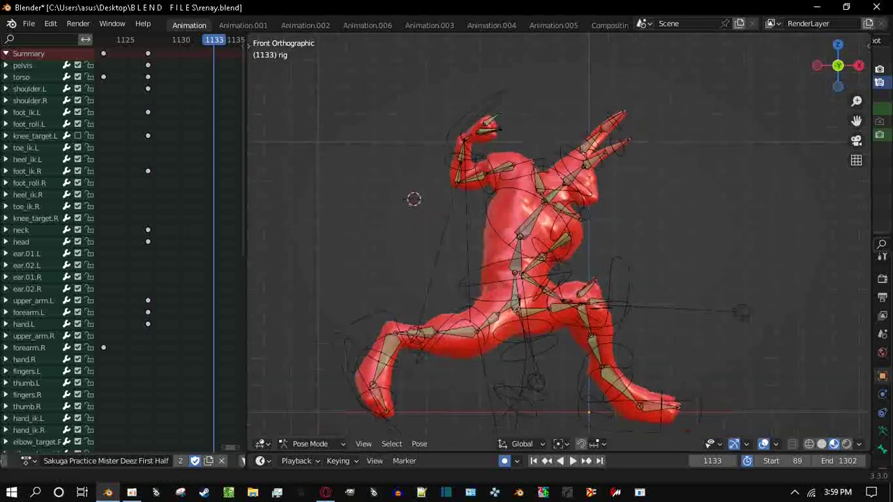
{"action": "left_click", "coordinate": [478, 233]}
{"action": "key", "text": "g"}
{"action": "key", "text": "Return"}
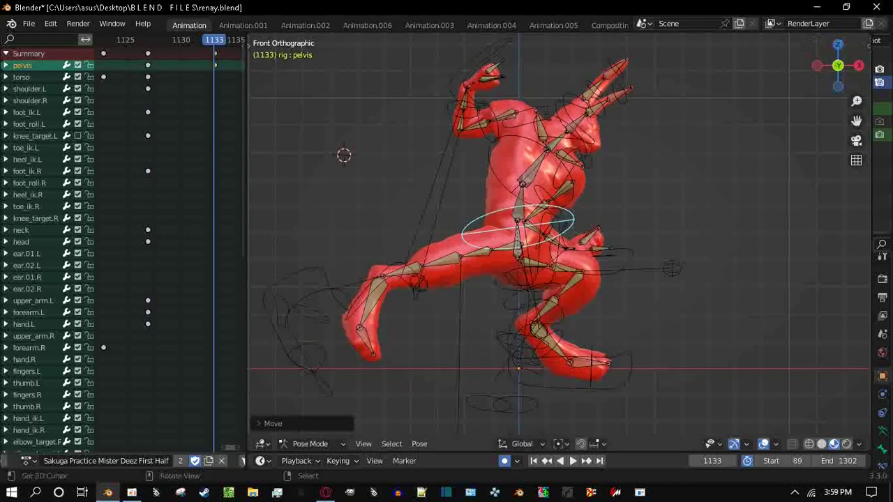
{"action": "left_click", "coordinate": [279, 307]}
{"action": "key", "text": "g"}
{"action": "key", "text": "Return"}
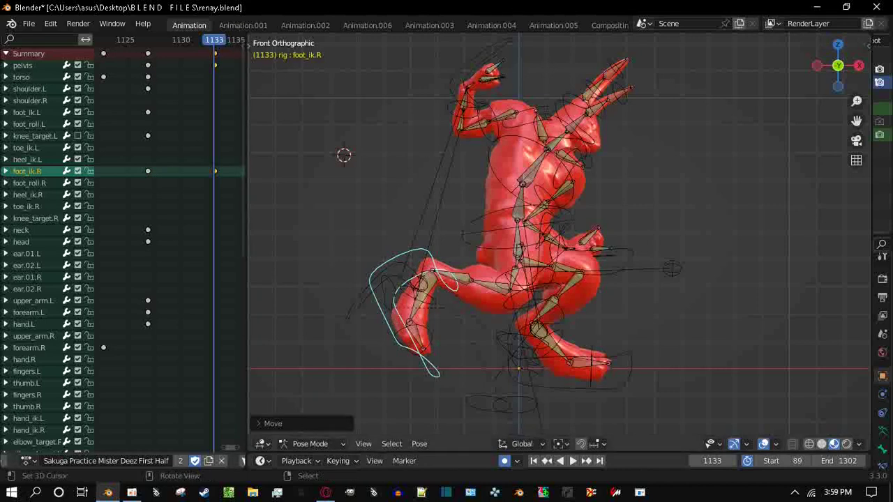
Free-rotate the pelvis control at frame 1133 in the left side view
{"action": "key", "text": "ctrl+Tab"}
{"action": "key", "text": "ctrl+Tab"}
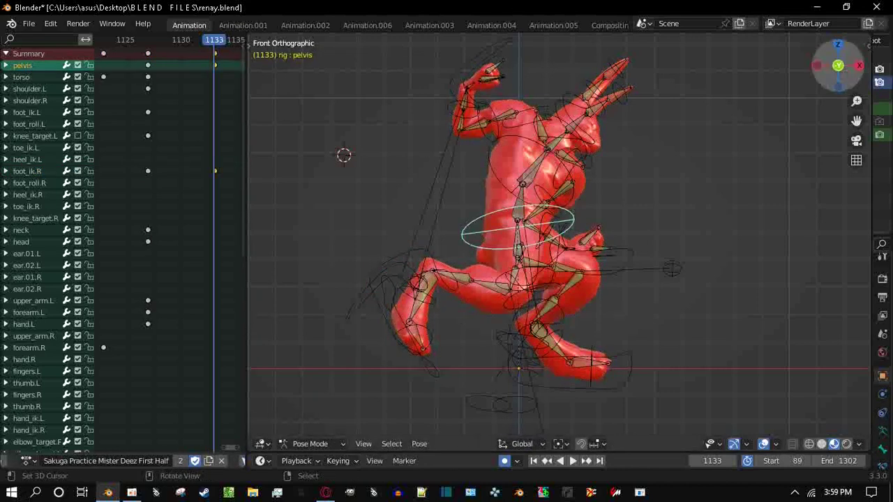
{"action": "left_click", "coordinate": [818, 65]}
{"action": "key", "text": "r"}
{"action": "key", "text": "r"}
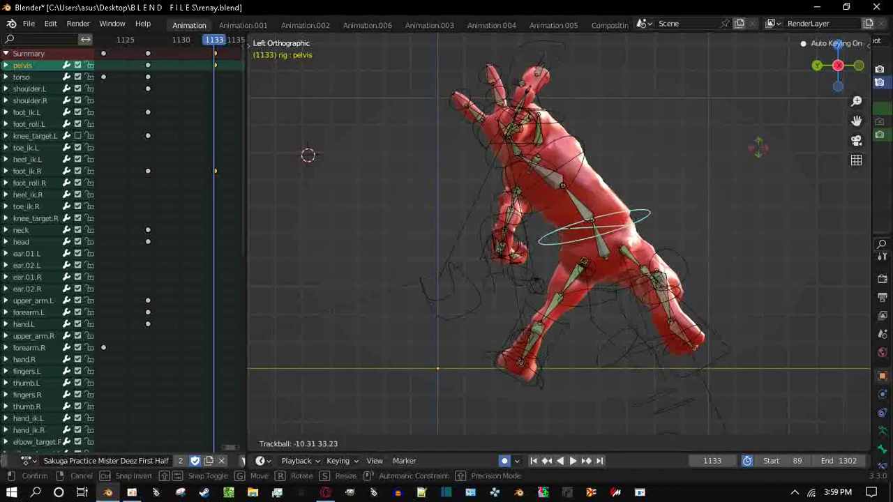
{"action": "key", "text": "Return"}
Free-rotate the left foot IK control at frame 1133 in the left side view
{"action": "left_click", "coordinate": [520, 373]}
{"action": "key", "text": "r"}
{"action": "key", "text": "r"}
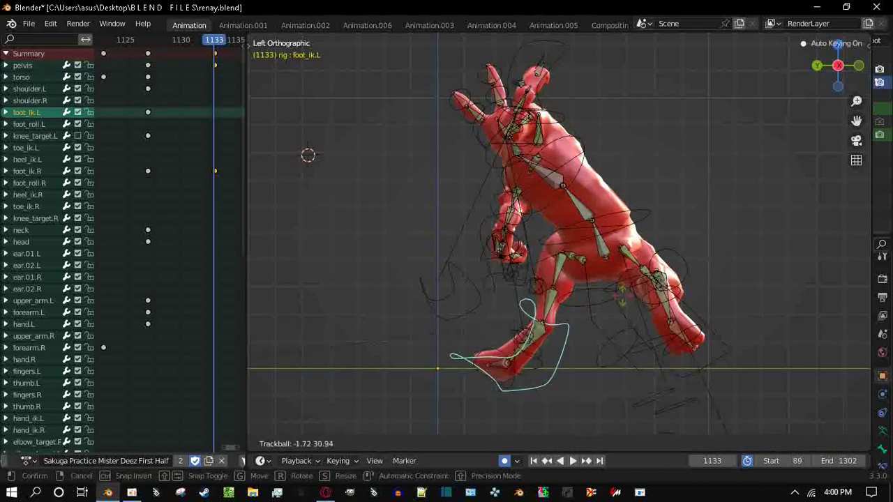
{"action": "key", "text": "Return"}
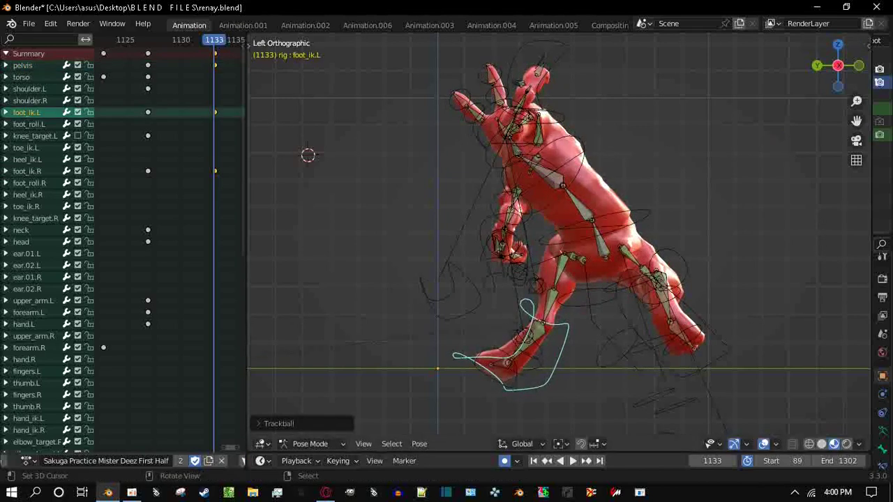
{"action": "key", "text": "alt+a"}
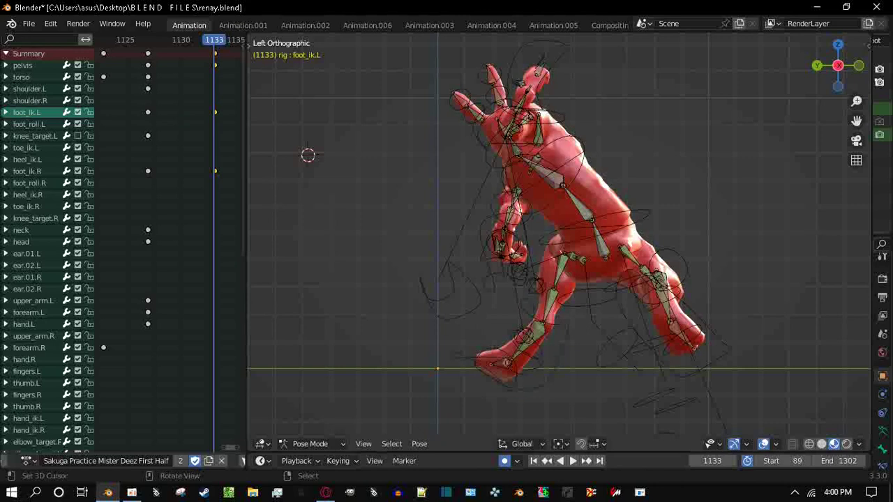
Free-rotate the right foot IK control at frame 1133 in the left side view and reposition it in the front view
{"action": "left_click", "coordinate": [701, 349]}
{"action": "key", "text": "r"}
{"action": "key", "text": "r"}
{"action": "key", "text": "Return"}
{"action": "left_click_drag", "start_coordinate": [838, 69], "coordinate": [846, 72]}
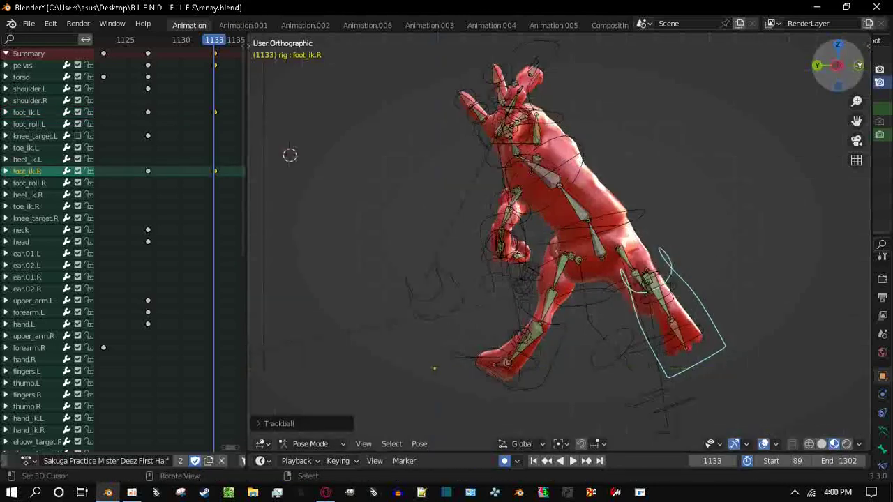
{"action": "key", "text": "KP_1"}
{"action": "key", "text": "g"}
{"action": "left_click", "coordinate": [344, 155]}
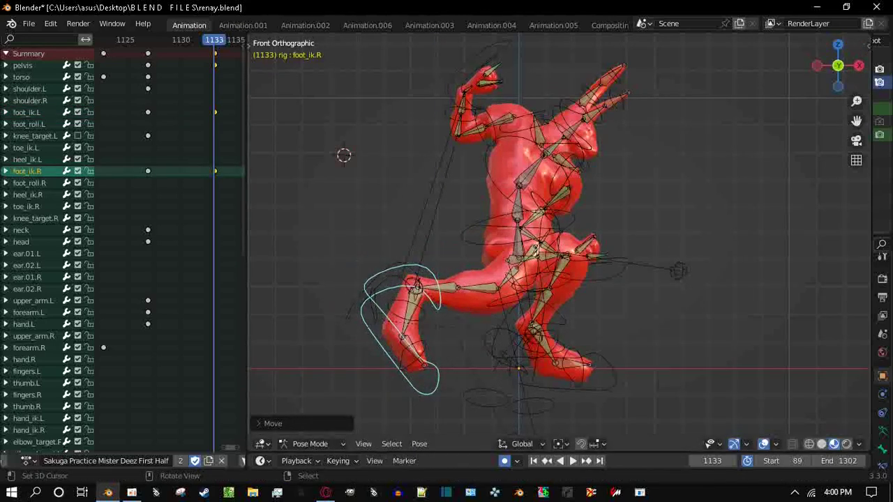
Move the pelvis and right foot IK controls backward together at frame 1133 in the front view
{"action": "mouse_move", "coordinate": [214, 40]}
{"action": "left_mouse_down"}
{"action": "mouse_move", "coordinate": [140, 40]}
{"action": "mouse_move", "coordinate": [214, 39]}
{"action": "left_mouse_up"}
{"action": "left_click", "coordinate": [23, 65]}
{"action": "key", "text": "g"}
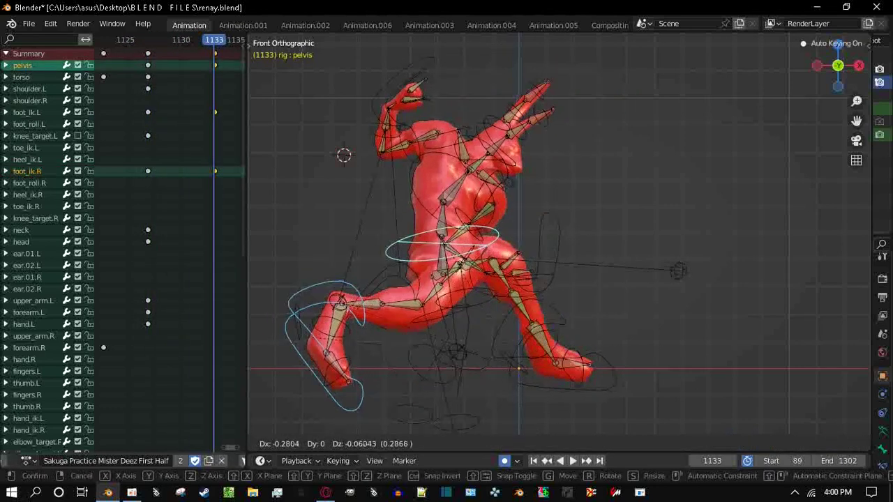
{"action": "key", "text": "Return"}
Rotate the left heel control at frame 1133 in the front view
{"action": "left_click", "coordinate": [26, 160]}
{"action": "key", "text": "r"}
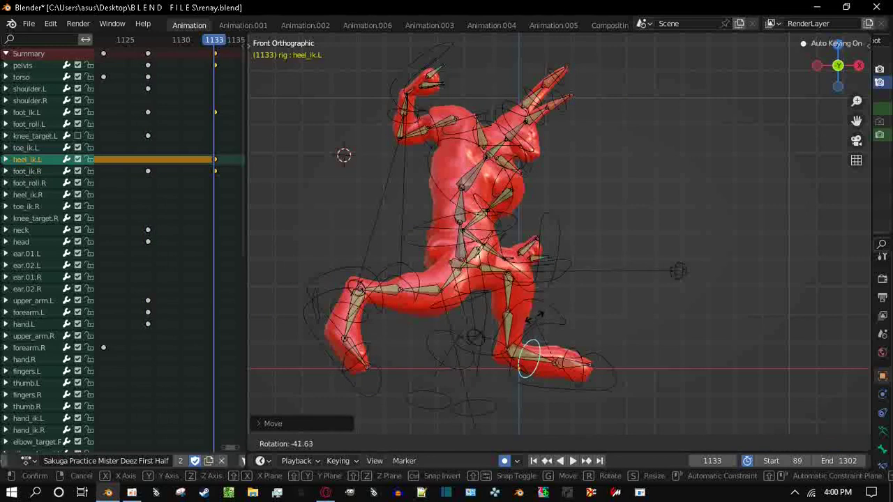
{"action": "key", "text": "Return"}
Play back the new pose and delete all keyframes at frame 1133
{"action": "key", "text": "shift+ctrl+space"}
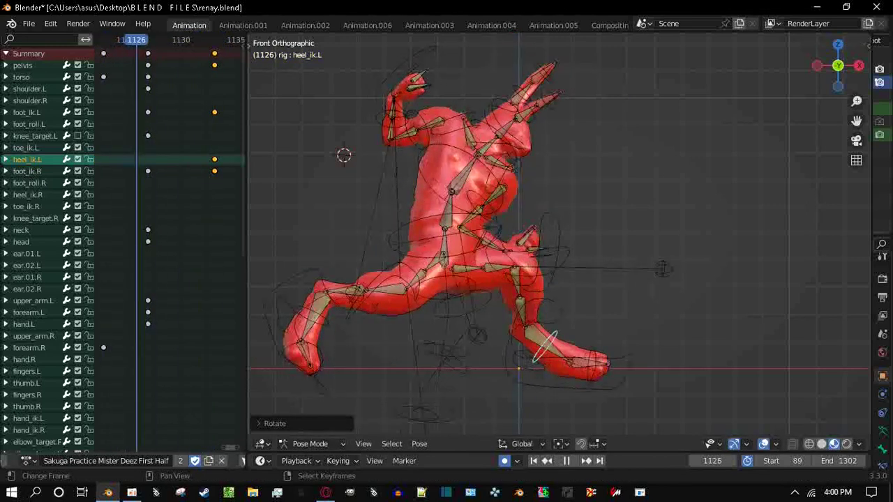
{"action": "key", "text": "space"}
{"action": "key", "text": "alt+a"}
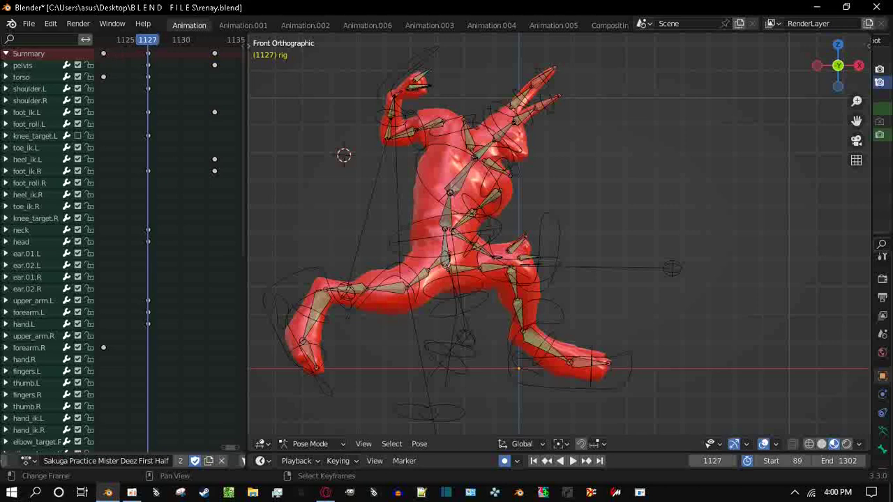
{"action": "key", "text": "Delete"}
Rotate the torso control at frame 1132 in the front view, combining free and view-plane rotation
{"action": "key", "text": "Left"}
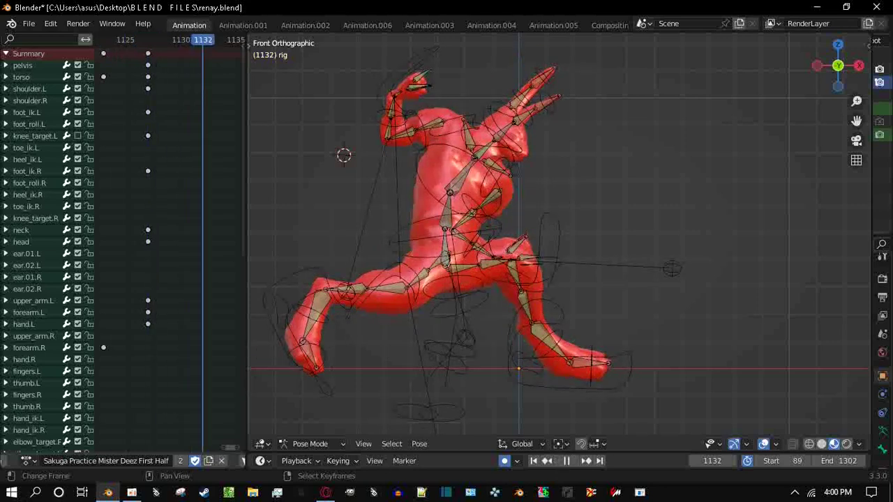
{"action": "left_click", "coordinate": [442, 168]}
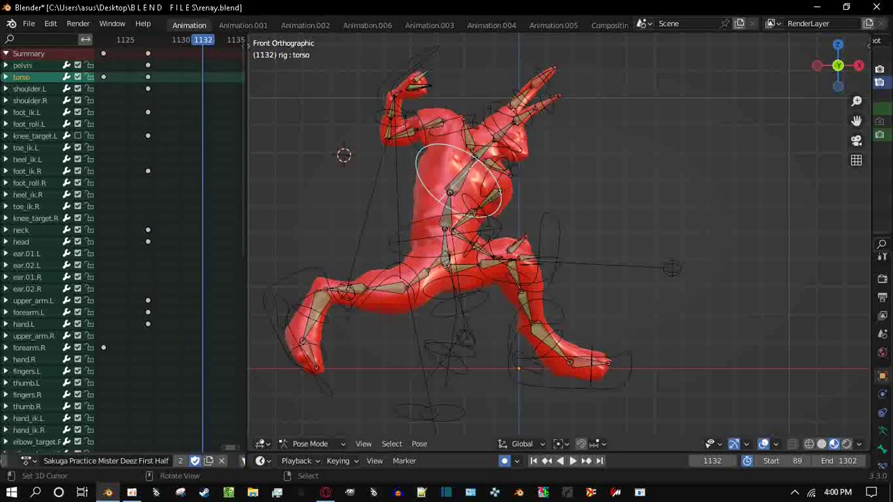
{"action": "key", "text": "r"}
{"action": "key", "text": "r"}
{"action": "key", "text": "Return"}
{"action": "key", "text": "r"}
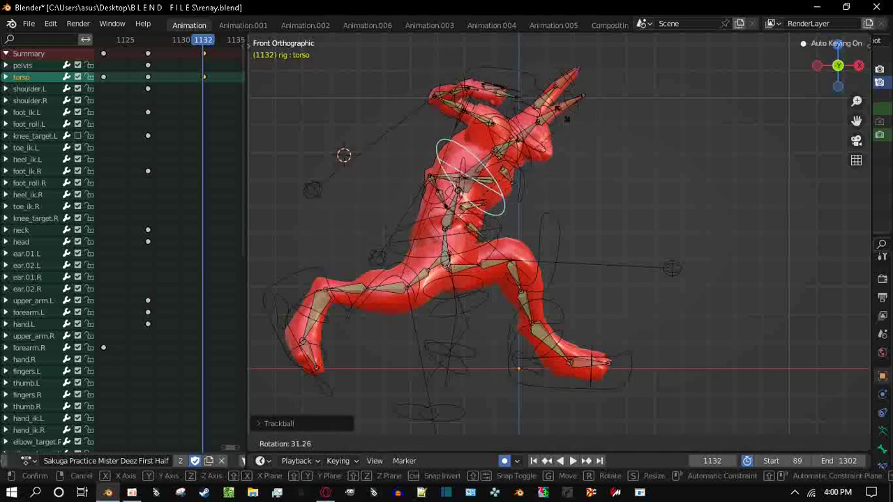
{"action": "key", "text": "r"}
{"action": "key", "text": "Return"}
{"action": "key", "text": "r"}
{"action": "key", "text": "r"}
{"action": "key", "text": "r"}
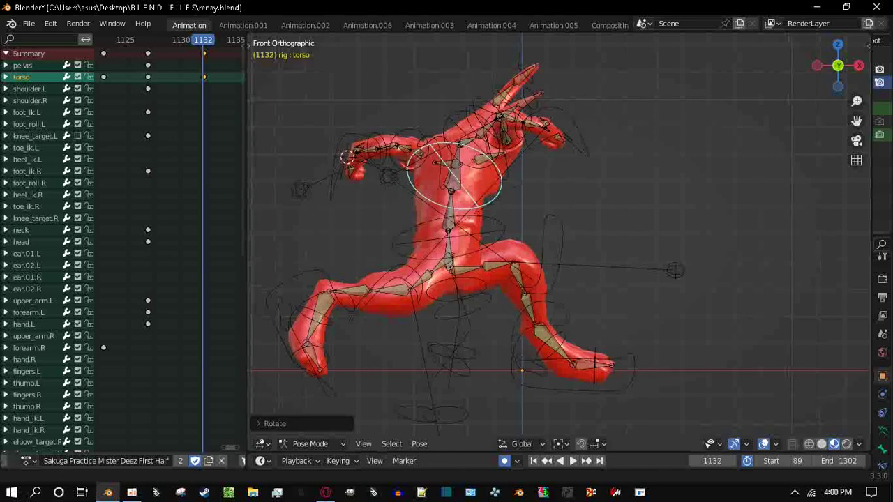
{"action": "key", "text": "Return"}
Free-rotate the neck control at frame 1132 in the front view
{"action": "left_click", "coordinate": [480, 127]}
{"action": "key", "text": "r"}
{"action": "key", "text": "r"}
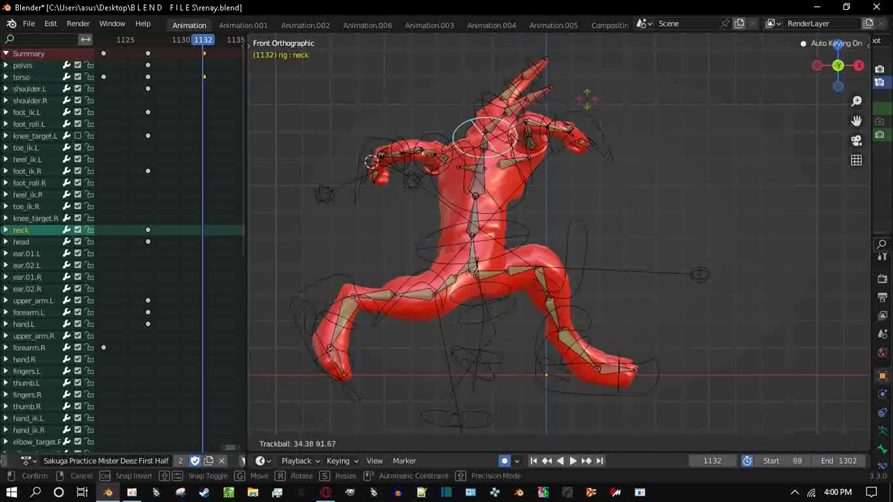
{"action": "key", "text": "r"}
{"action": "key", "text": "Return"}
{"action": "key", "text": "r"}
{"action": "key", "text": "r"}
{"action": "key", "text": "Return"}
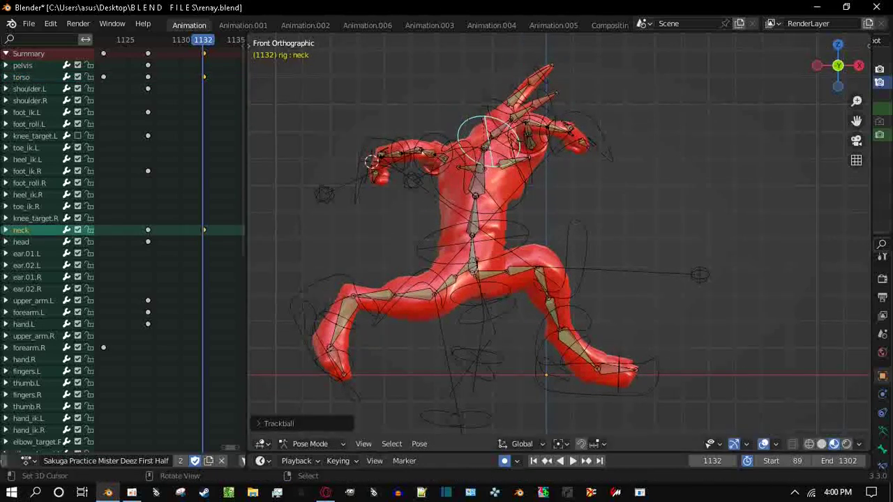
Free-rotate the head control at frame 1132 in the front view
{"action": "left_click", "coordinate": [530, 81]}
{"action": "key", "text": "r"}
{"action": "key", "text": "r"}
{"action": "key", "text": "r"}
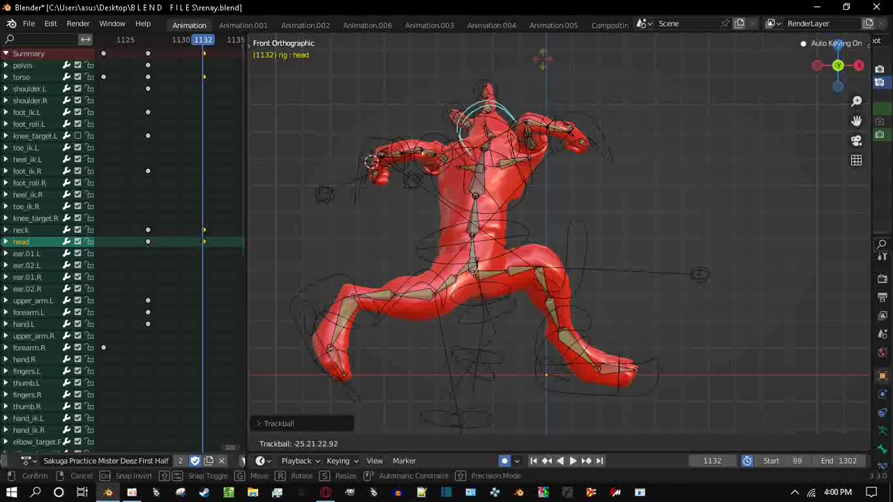
{"action": "key", "text": "r"}
{"action": "key", "text": "Return"}
Free-rotate the left upper arm and left forearm controls at frame 1132 in the front view
{"action": "left_click", "coordinate": [430, 151]}
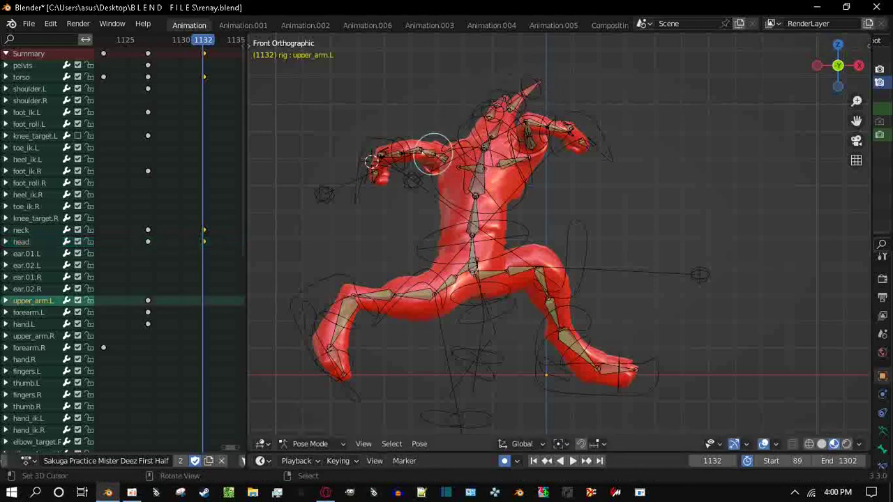
{"action": "key", "text": "r"}
{"action": "key", "text": "r"}
{"action": "key", "text": "Return"}
{"action": "left_click", "coordinate": [391, 155]}
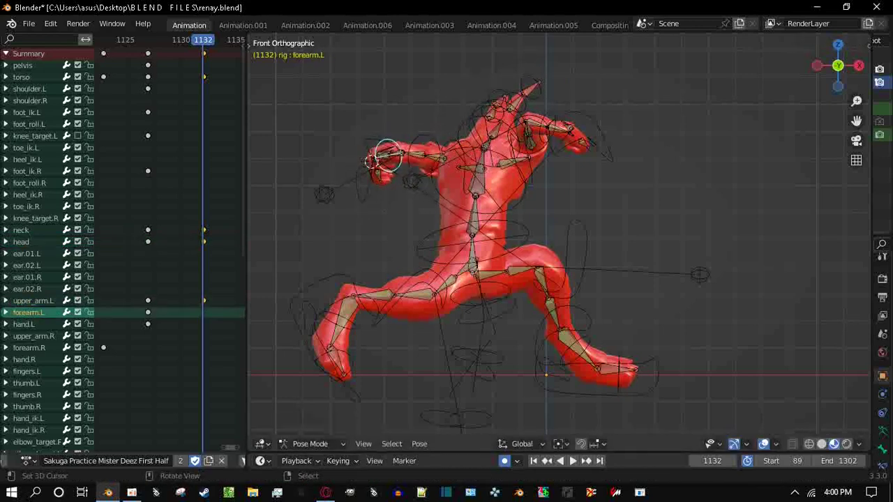
{"action": "key", "text": "r"}
{"action": "key", "text": "r"}
{"action": "key", "text": "Return"}
{"action": "left_click", "coordinate": [430, 155]}
{"action": "key", "text": "r"}
{"action": "key", "text": "r"}
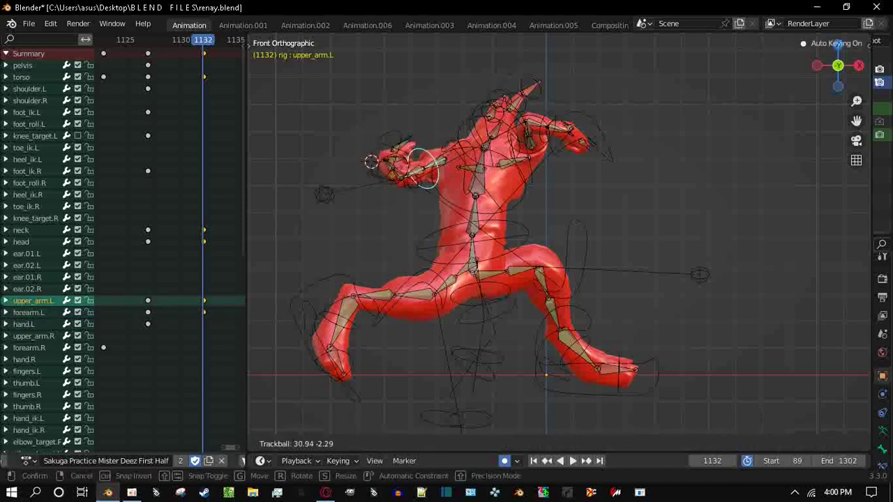
{"action": "key", "text": "Return"}
Free-rotate the left foot IK control at frame 1132 in the right side view
{"action": "middle_click_drag", "start_coordinate": [371, 162], "coordinate": [789, 147]}
{"action": "key", "text": "ctrl+z"}
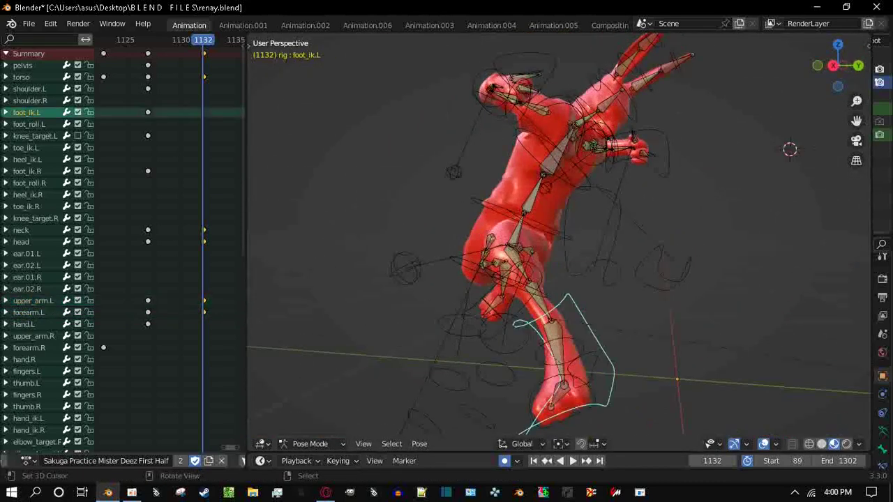
{"action": "key", "text": "KP_3"}
{"action": "key", "text": "r"}
{"action": "key", "text": "r"}
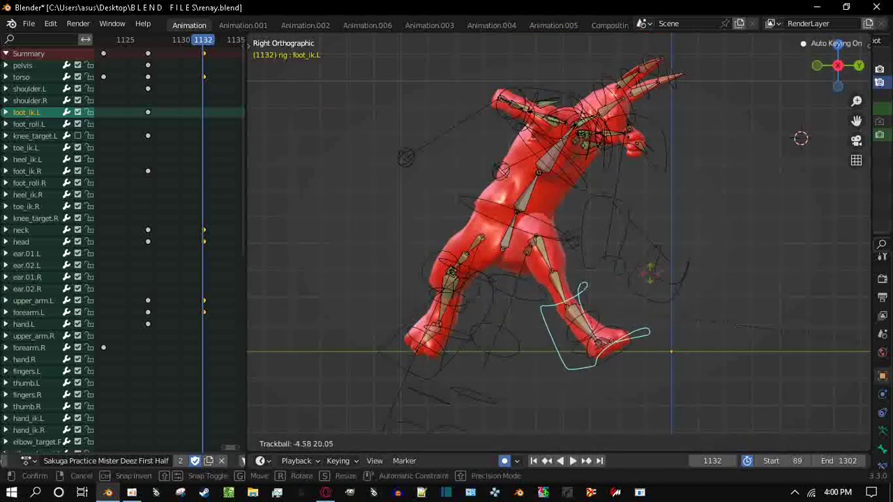
{"action": "key", "text": "Return"}
Switch to the mirrored right foot IK control and rotate it at frame 1132 in the right side view
{"action": "key", "text": "ctrl+shift+m"}
{"action": "key", "text": "r"}
{"action": "key", "text": "r"}
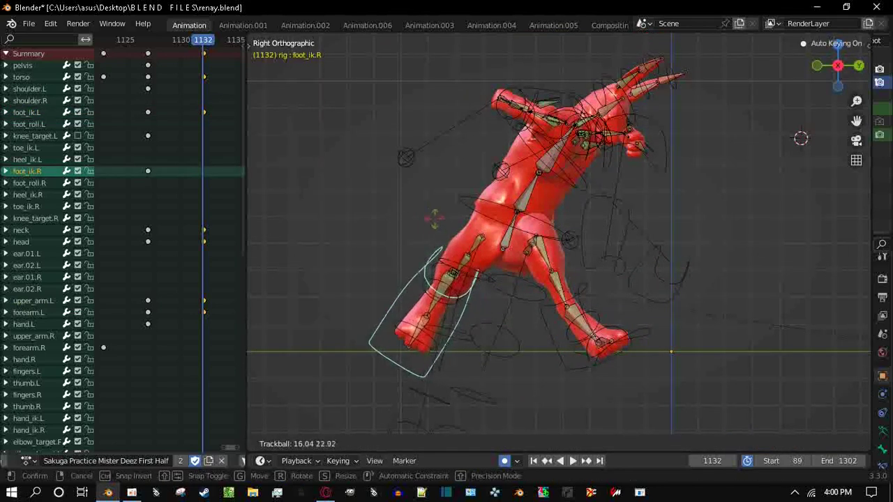
{"action": "key", "text": "Return"}
{"action": "key", "text": "r"}
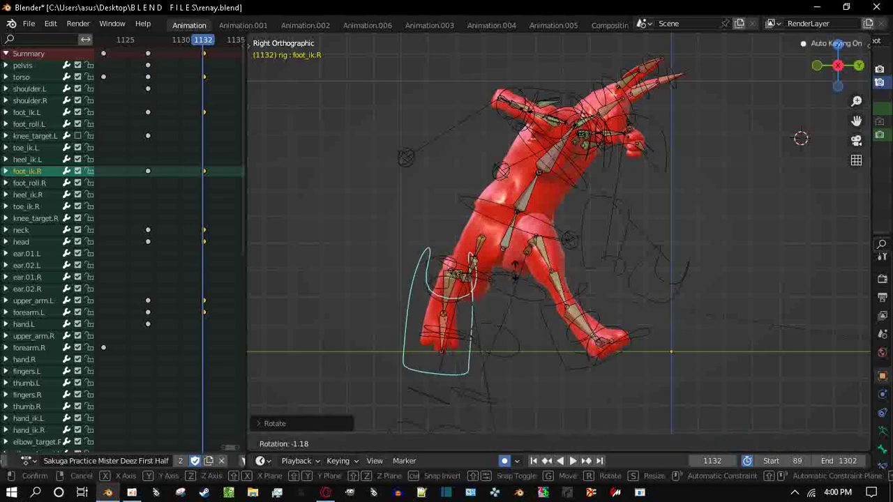
{"action": "key", "text": "r"}
{"action": "key", "text": "Return"}
{"action": "key", "text": "r"}
{"action": "key", "text": "r"}
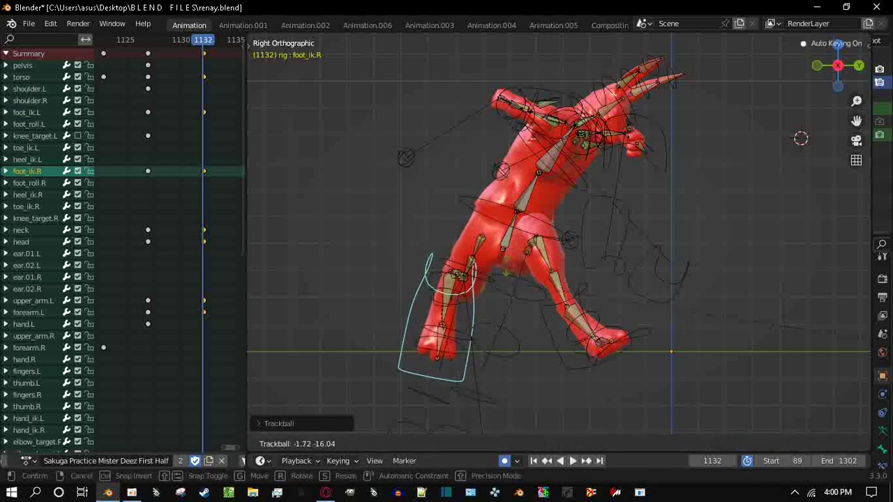
{"action": "key", "text": "Return"}
Free-rotate the pelvis control at frame 1132
{"action": "left_click", "coordinate": [22, 65]}
{"action": "key", "text": "r"}
{"action": "key", "text": "r"}
{"action": "key", "text": "Return"}
{"action": "middle_click_drag", "start_coordinate": [558, 244], "coordinate": [489, 218]}
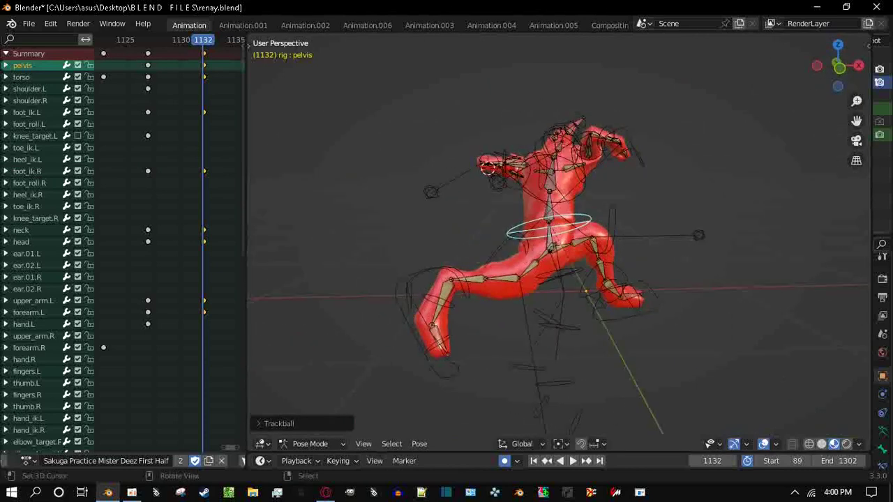
Rotate the right heel control at frame 1132 in the front view
{"action": "key", "text": "KP_1"}
{"action": "left_click", "coordinate": [457, 285]}
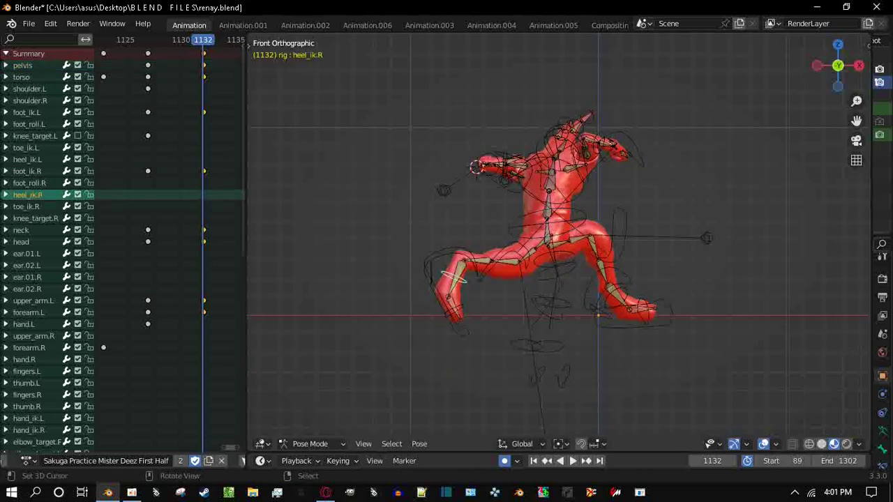
{"action": "key", "text": "r"}
{"action": "left_click", "coordinate": [508, 233]}
{"action": "key", "text": "r"}
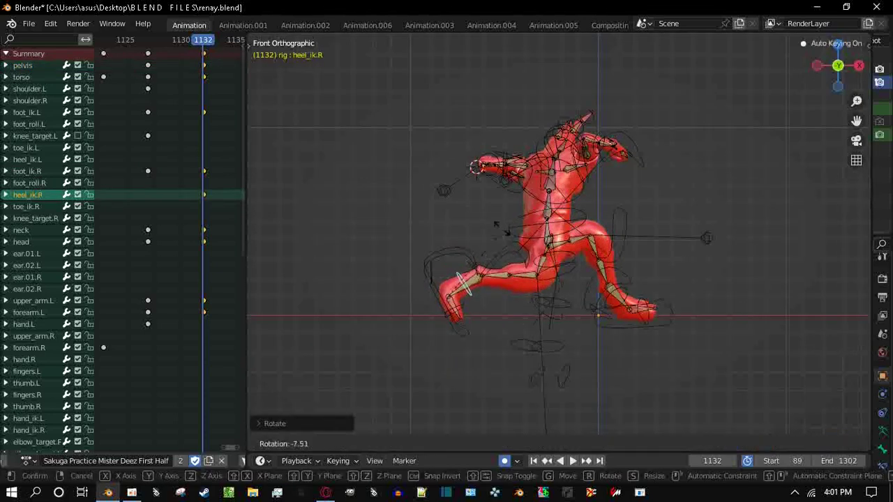
Move the pelvis control forward toward the front leg at frame 1132 in the front view
{"action": "left_click", "coordinate": [575, 213]}
{"action": "key", "text": "g"}
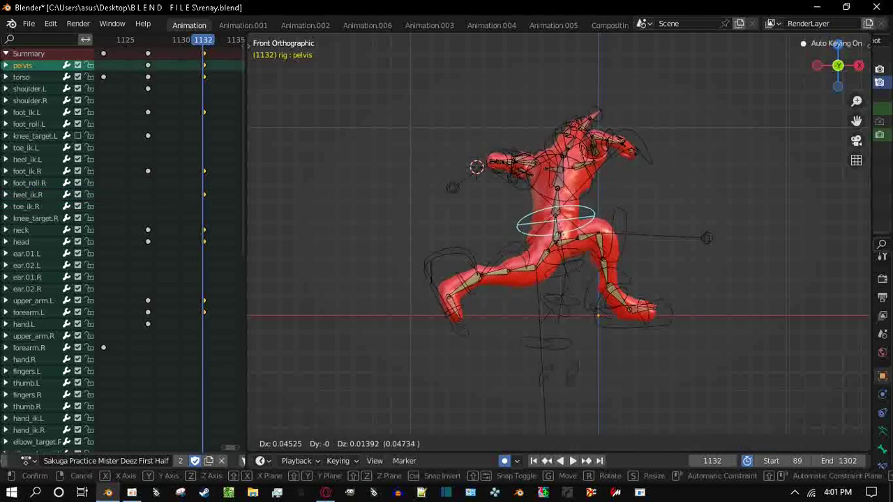
{"action": "key", "text": "Return"}
Rotate the left heel control at frame 1132 and play back the motion from another angle
{"action": "left_click", "coordinate": [612, 302]}
{"action": "key", "text": "r"}
{"action": "left_click", "coordinate": [630, 284]}
{"action": "middle_click_drag", "start_coordinate": [630, 283], "coordinate": [575, 260]}
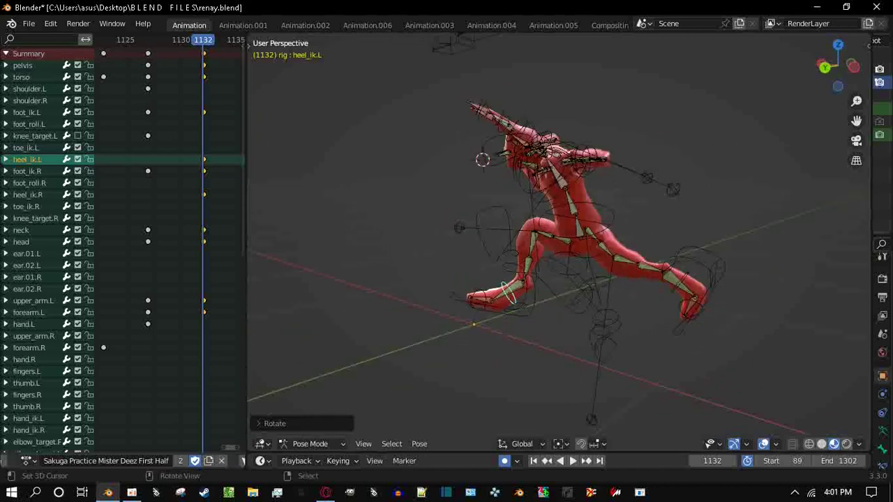
{"action": "key", "text": "space"}
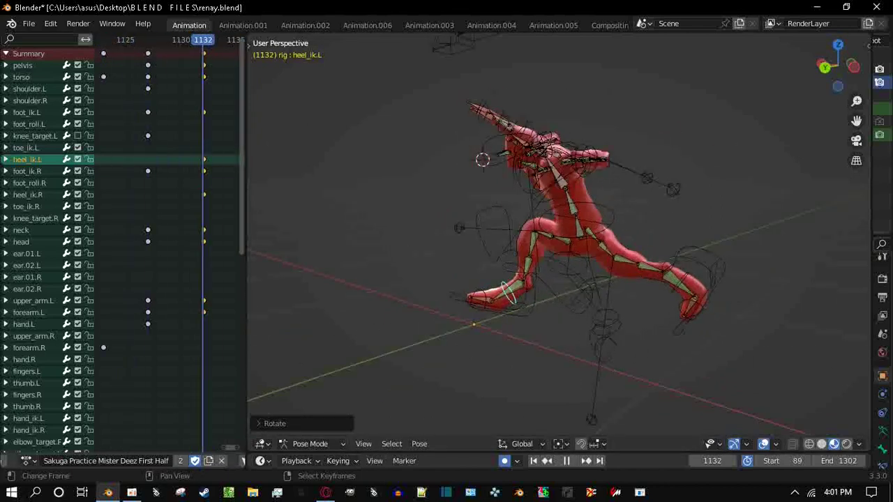
{"action": "middle_click_drag", "start_coordinate": [489, 210], "coordinate": [520, 227]}
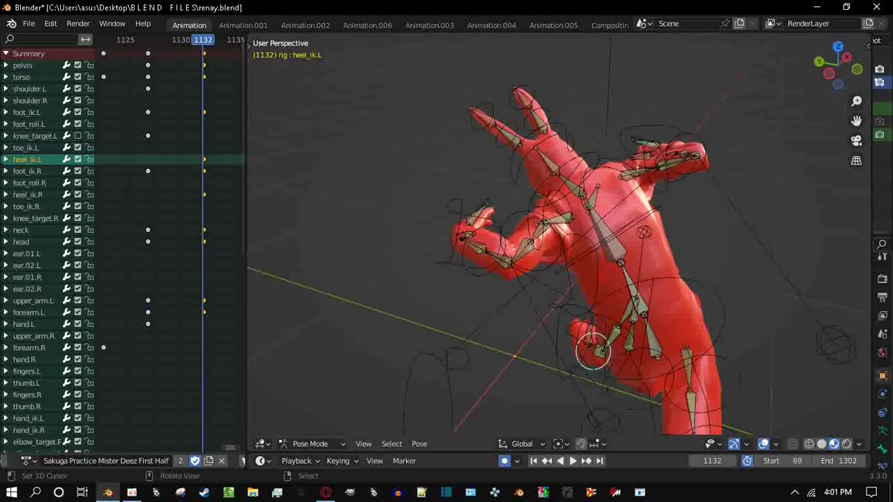
Free-rotate the left upper arm control at frame 1132 in a perspective view
{"action": "left_click", "coordinate": [519, 227]}
{"action": "key", "text": "r"}
{"action": "key", "text": "r"}
{"action": "left_click", "coordinate": [453, 265]}
{"action": "middle_click_drag", "start_coordinate": [454, 265], "coordinate": [516, 181]}
Rotate the neck control at frame 1132 in a perspective view
{"action": "left_click", "coordinate": [537, 157]}
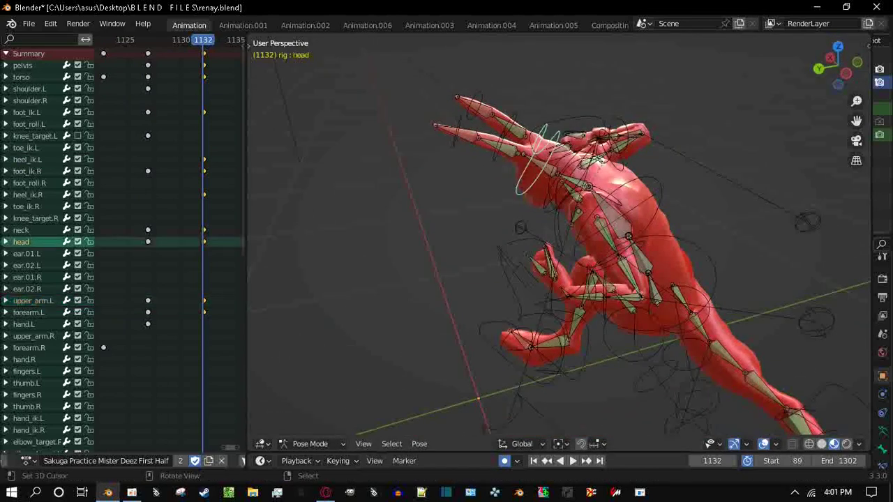
{"action": "left_click", "coordinate": [582, 103]}
{"action": "left_click", "coordinate": [590, 185]}
{"action": "key", "text": "r"}
{"action": "left_click", "coordinate": [530, 174]}
Rotate the right shoulder control and free-rotate the right upper arm control at frame 1132
{"action": "middle_click_drag", "start_coordinate": [530, 174], "coordinate": [656, 152]}
{"action": "left_click", "coordinate": [656, 152]}
{"action": "key", "text": "r"}
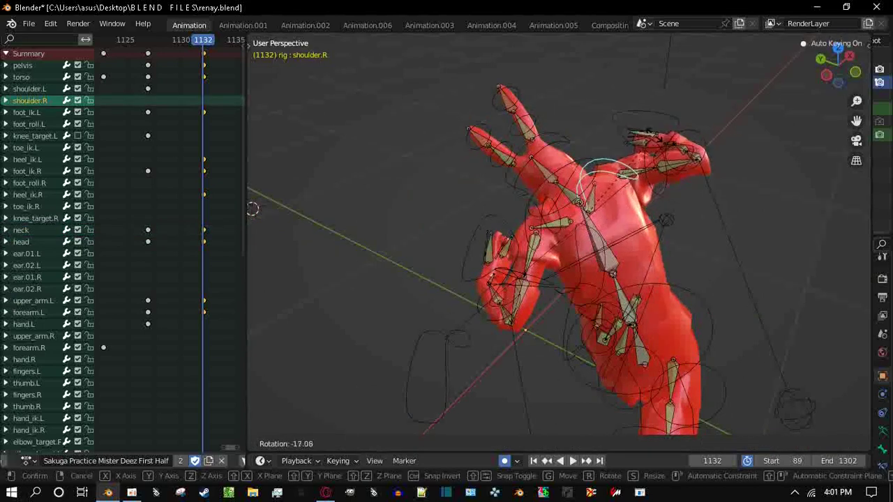
{"action": "key", "text": "r"}
{"action": "left_click", "coordinate": [663, 167]}
{"action": "left_click", "coordinate": [666, 170]}
{"action": "key", "text": "r"}
{"action": "key", "text": "r"}
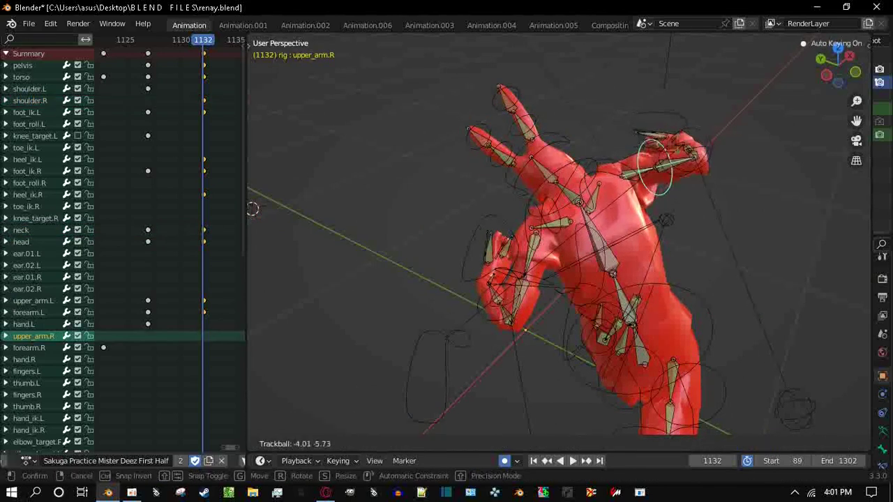
{"action": "key", "text": "Return"}
Play back the motion around frame 1132 from several angles to review the new pose
{"action": "middle_click_drag", "start_coordinate": [667, 170], "coordinate": [559, 230]}
{"action": "middle_click_drag", "start_coordinate": [615, 228], "coordinate": [474, 236]}
{"action": "scroll", "coordinate": [551, 195], "scroll_direction": "down", "scroll_amount": 4}
{"action": "key", "text": "space"}
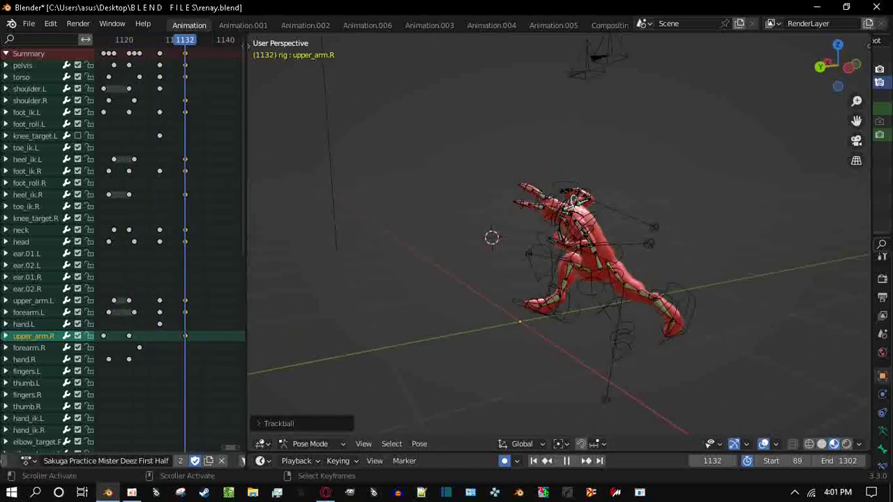
{"action": "middle_click_drag", "start_coordinate": [488, 237], "coordinate": [464, 234]}
{"action": "key", "text": "shift+ctrl+space"}
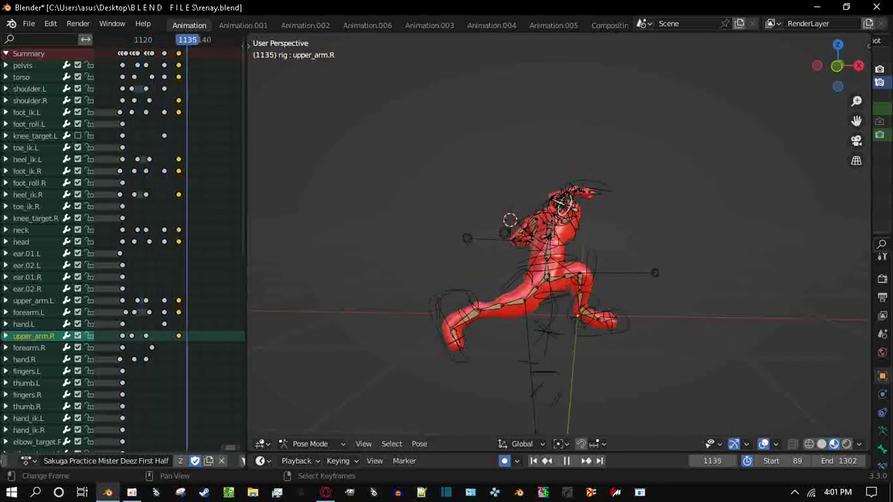
{"action": "key", "text": "space"}
{"action": "scroll", "coordinate": [171, 244], "scroll_direction": "up", "scroll_amount": 5}
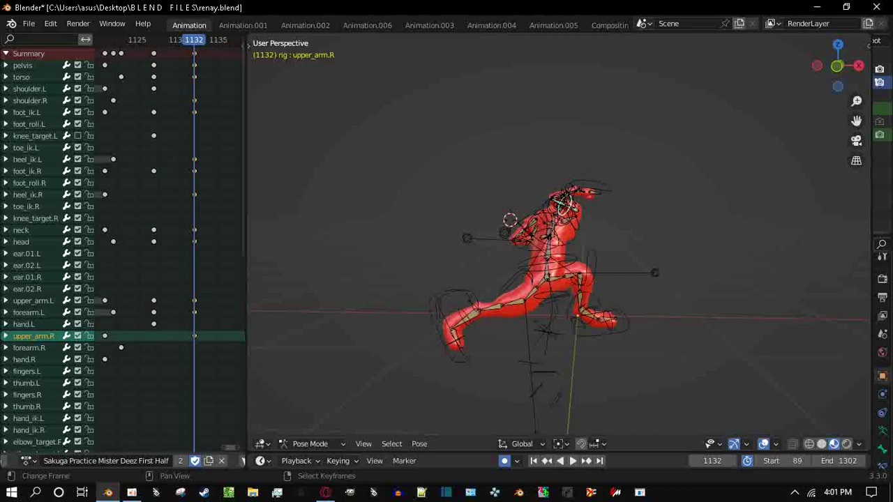
{"action": "scroll", "coordinate": [170, 244], "scroll_direction": "down", "scroll_amount": 5, "text": "ctrl"}
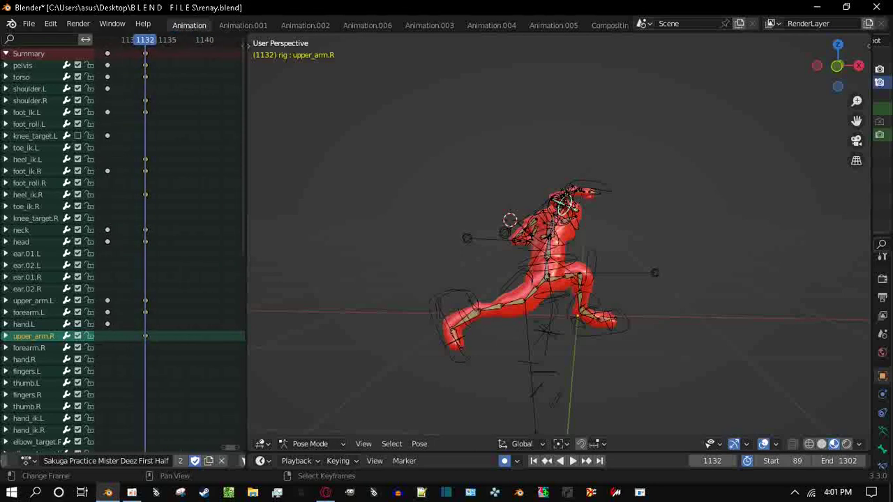
{"action": "key", "text": "space"}
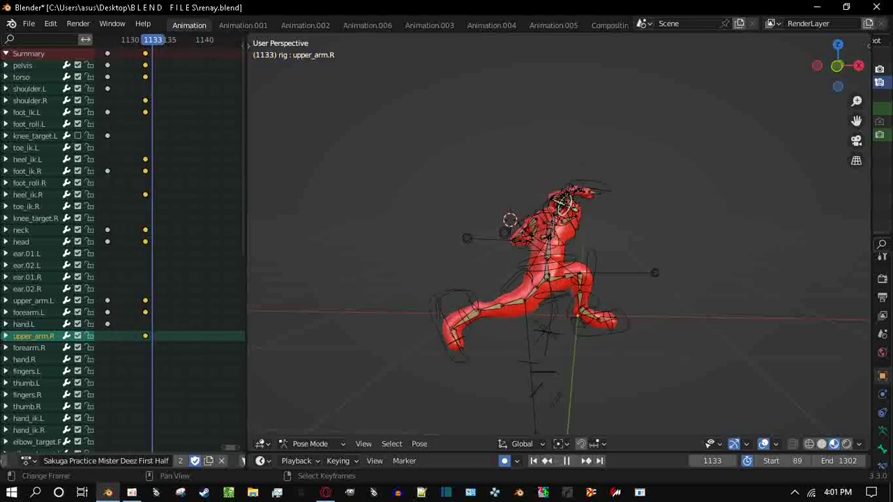
Rotate the right upper arm and right forearm controls at frame 1137
{"action": "middle_click_drag", "start_coordinate": [530, 279], "coordinate": [572, 265]}
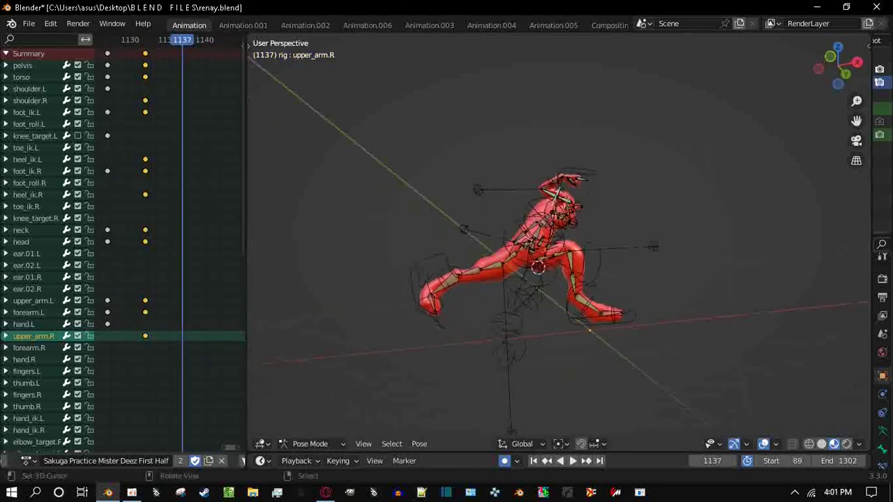
{"action": "key", "text": "r"}
{"action": "key", "text": "Return"}
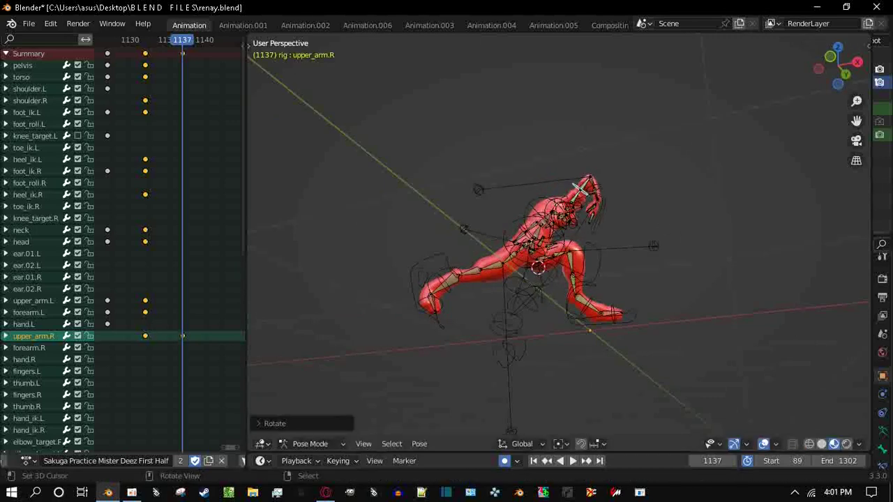
{"action": "left_click", "coordinate": [594, 204]}
{"action": "key", "text": "r"}
{"action": "key", "text": "Return"}
{"action": "left_click", "coordinate": [590, 183]}
{"action": "key", "text": "r"}
{"action": "key", "text": "Return"}
Free-rotate the right upper arm control and adjust the torso rotation at frame 1137 from the side
{"action": "middle_click_drag", "start_coordinate": [530, 230], "coordinate": [325, 224]}
{"action": "left_click", "coordinate": [579, 175]}
{"action": "key", "text": "r"}
{"action": "key", "text": "r"}
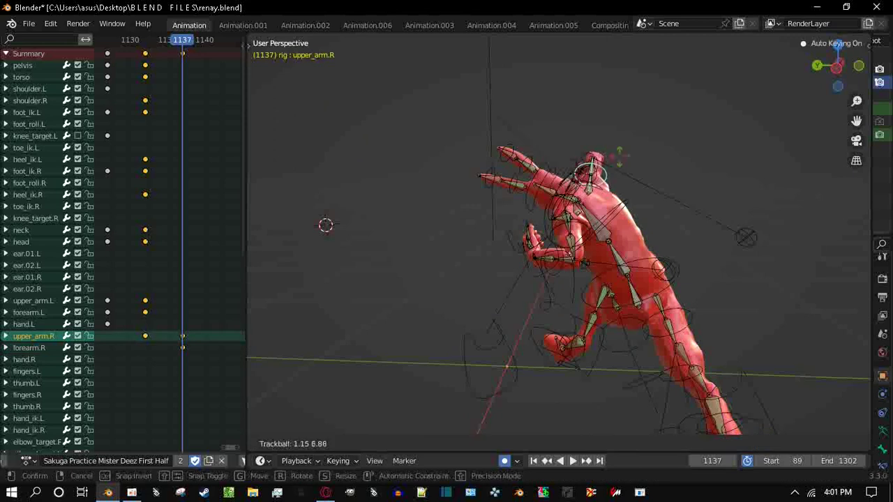
{"action": "key", "text": "Return"}
{"action": "key", "text": "r"}
{"action": "key", "text": "Return"}
{"action": "key", "text": "r"}
{"action": "key", "text": "r"}
{"action": "key", "text": "Return"}
Try further rotations of the right upper arm control at frame 1137 and undo the last changes
{"action": "left_click", "coordinate": [325, 223]}
{"action": "middle_click_drag", "start_coordinate": [325, 223], "coordinate": [261, 189]}
{"action": "key", "text": "r"}
{"action": "key", "text": "Return"}
{"action": "key", "text": "ctrl+z"}
{"action": "key", "text": "ctrl+z"}
{"action": "key", "text": "r"}
{"action": "key", "text": "r"}
{"action": "key", "text": "Escape"}
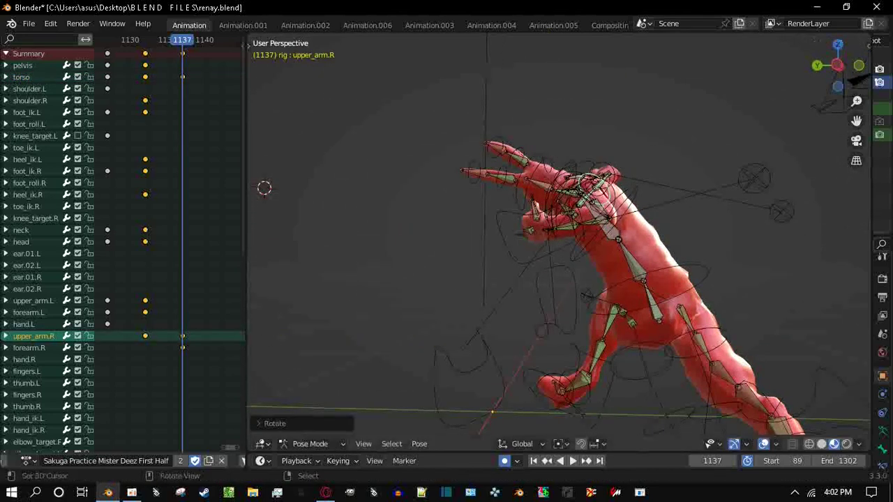
{"action": "scroll", "coordinate": [328, 197], "scroll_direction": "down", "scroll_amount": 1}
{"action": "key", "text": "ctrl+z"}
Free-rotate the pelvis control at frame 1137
{"action": "key", "text": "r"}
{"action": "key", "text": "r"}
{"action": "left_click", "coordinate": [328, 198]}
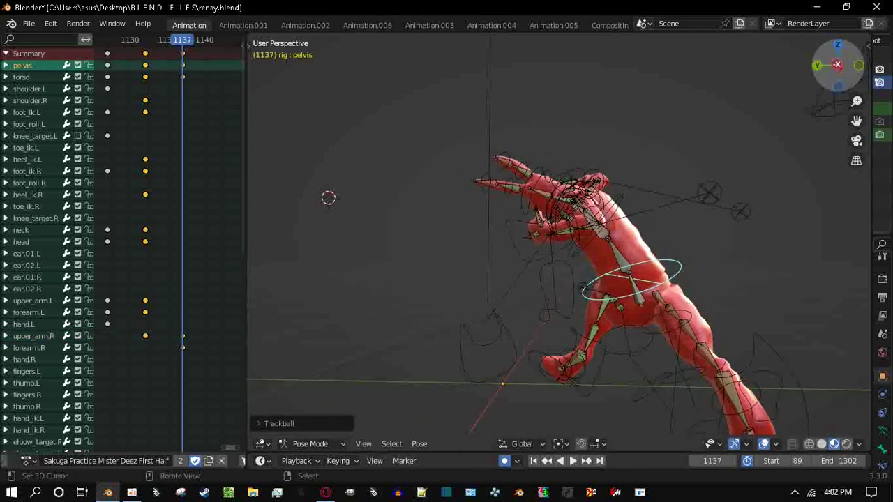
Shift the pelvis control slightly at frame 1137 from the side view
{"action": "key", "text": "ctrl+KP_3"}
{"action": "key", "text": "g"}
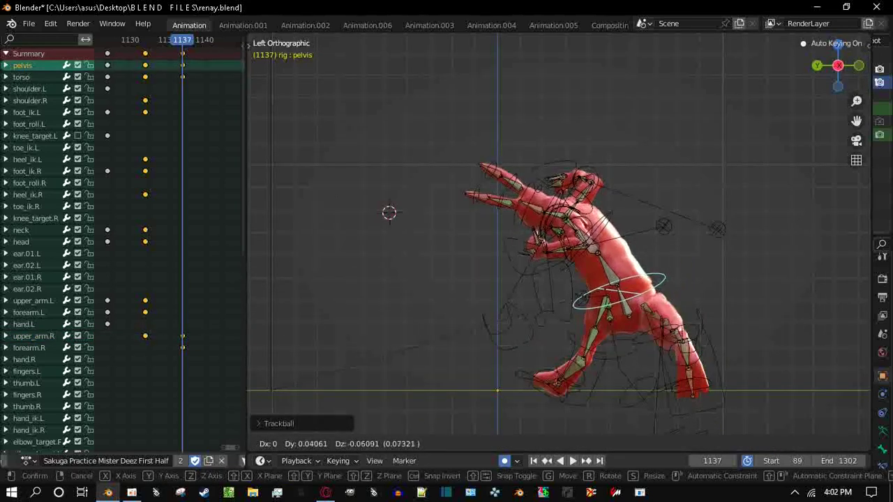
{"action": "key", "text": "Return"}
Move the right foot IK control at frame 1137 from the front view
{"action": "middle_click_drag", "start_coordinate": [446, 252], "coordinate": [573, 223]}
{"action": "left_click", "coordinate": [357, 421]}
{"action": "left_click", "coordinate": [844, 66]}
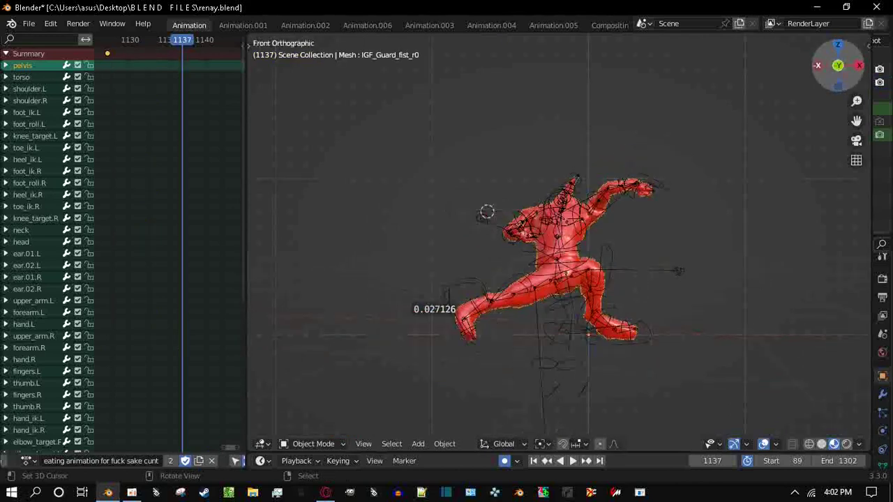
{"action": "left_click", "coordinate": [469, 318]}
{"action": "key", "text": "g"}
{"action": "key", "text": "Return"}
Free-rotate the head control at frame 1137 and fine-tune its angle
{"action": "middle_click_drag", "start_coordinate": [447, 251], "coordinate": [551, 223]}
{"action": "left_click", "coordinate": [534, 256]}
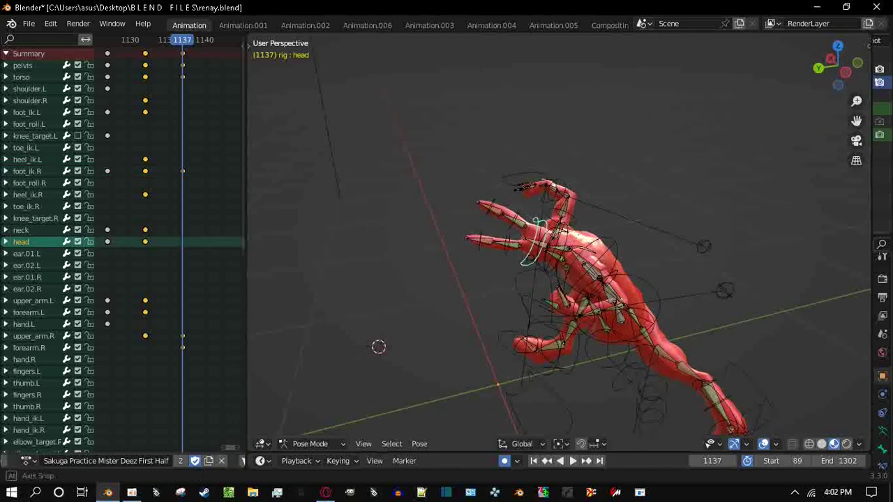
{"action": "middle_click_drag", "start_coordinate": [534, 255], "coordinate": [572, 251]}
{"action": "key", "text": "r"}
{"action": "key", "text": "r"}
{"action": "key", "text": "Return"}
{"action": "key", "text": "r"}
{"action": "key", "text": "Return"}
Rotate the neck control, the head's parent, at frame 1137
{"action": "middle_click_drag", "start_coordinate": [773, 321], "coordinate": [339, 259]}
{"action": "key", "text": "bracketleft"}
{"action": "key", "text": "r"}
{"action": "key", "text": "Return"}
Free-rotate the left upper arm control at frame 1137 and refine its rotation
{"action": "left_click", "coordinate": [598, 275]}
{"action": "key", "text": "r"}
{"action": "key", "text": "r"}
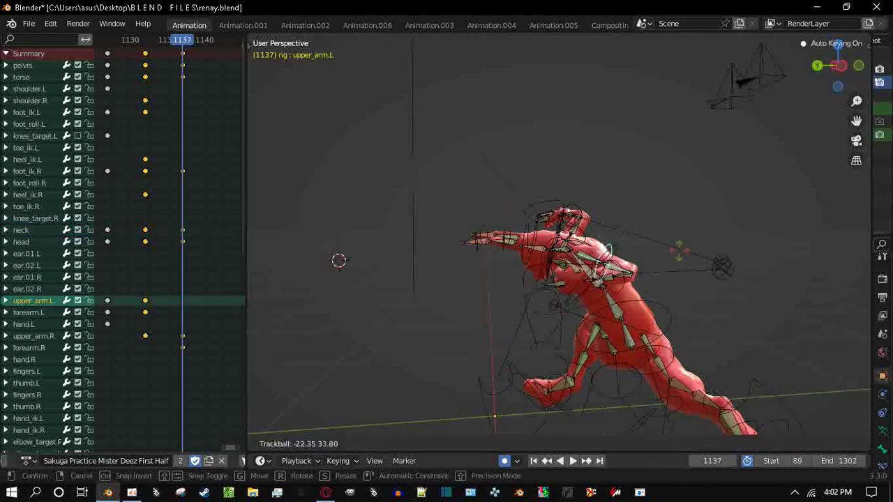
{"action": "key", "text": "Return"}
{"action": "key", "text": "r"}
{"action": "key", "text": "Return"}
Rotate the torso control about -14 degrees at frame 1137 from the front view
{"action": "middle_click_drag", "start_coordinate": [554, 337], "coordinate": [453, 279]}
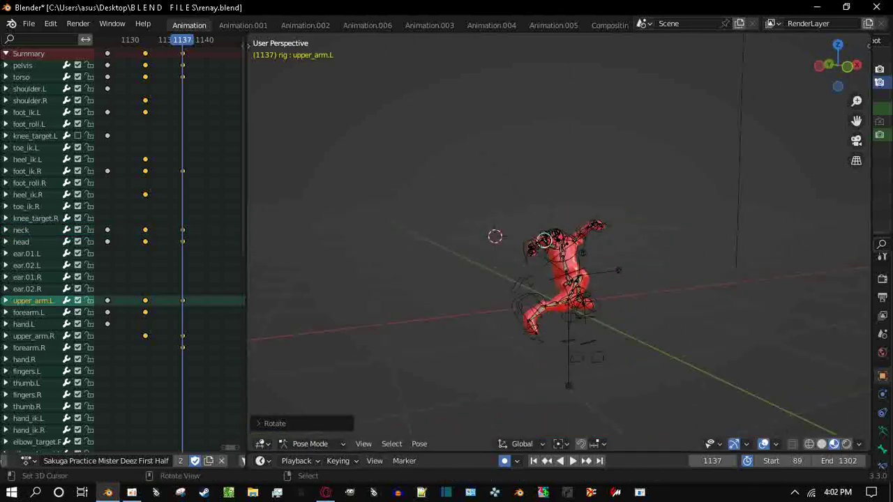
{"action": "scroll", "coordinate": [551, 265], "scroll_direction": "up", "scroll_amount": 5}
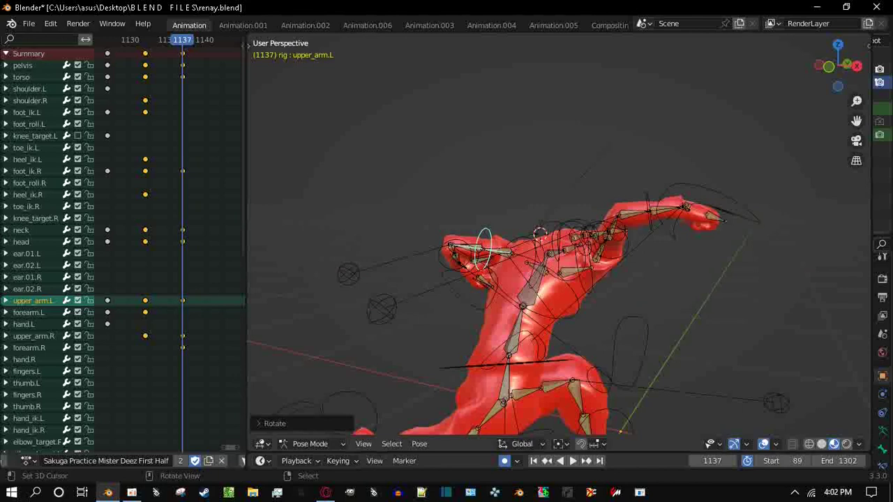
{"action": "left_click", "coordinate": [534, 276]}
{"action": "left_click", "coordinate": [847, 65]}
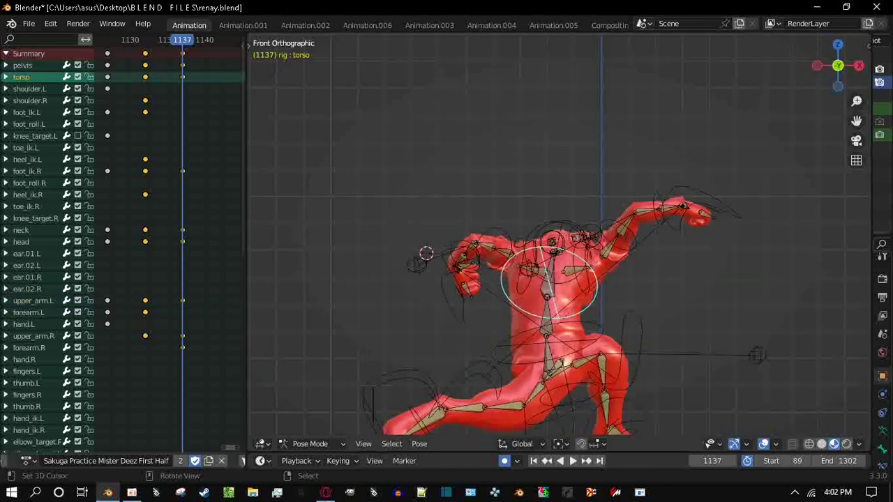
{"action": "key", "text": "r"}
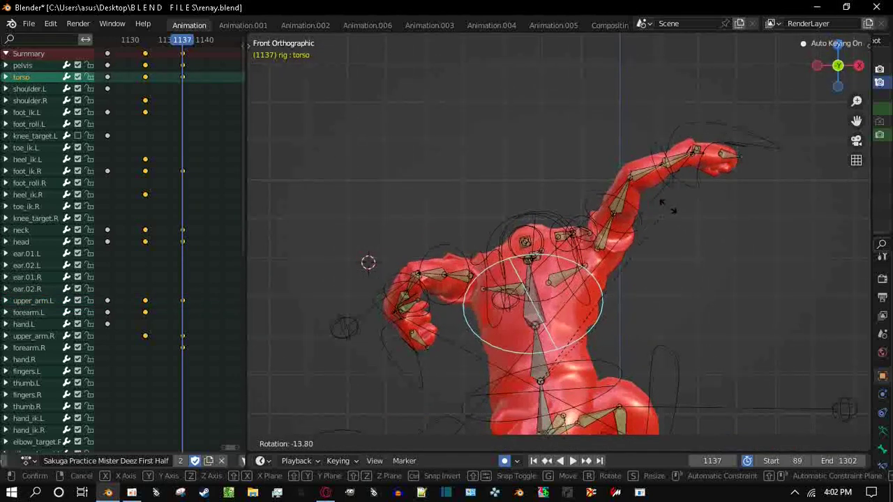
{"action": "left_click", "coordinate": [670, 206]}
Adjust the rotation of the right upper arm and right forearm controls at frame 1137 from the front
{"action": "left_click", "coordinate": [617, 209]}
{"action": "key", "text": "r"}
{"action": "left_click", "coordinate": [707, 129]}
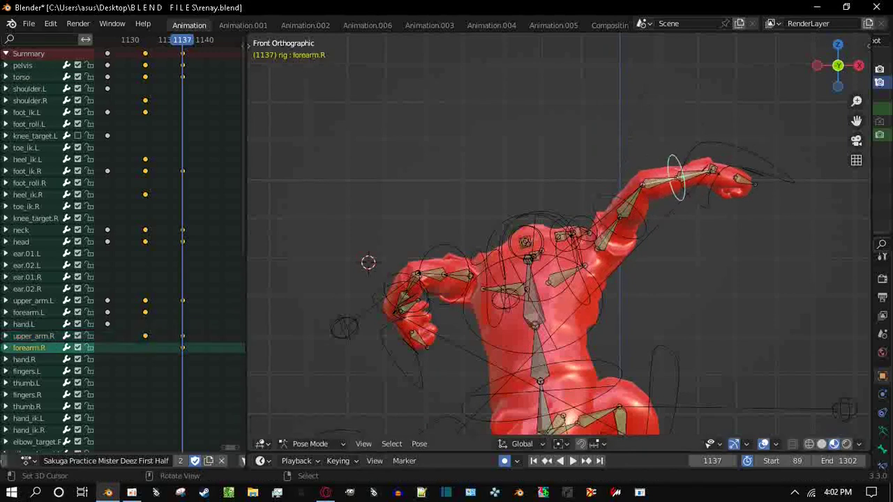
{"action": "key", "text": "r"}
{"action": "left_click", "coordinate": [647, 226]}
{"action": "key", "text": "r"}
{"action": "left_click", "coordinate": [647, 238]}
{"action": "key", "text": "r"}
{"action": "left_click", "coordinate": [649, 233]}
Rotate the right hand control at frame 1137
{"action": "middle_click_drag", "start_coordinate": [649, 234], "coordinate": [753, 183]}
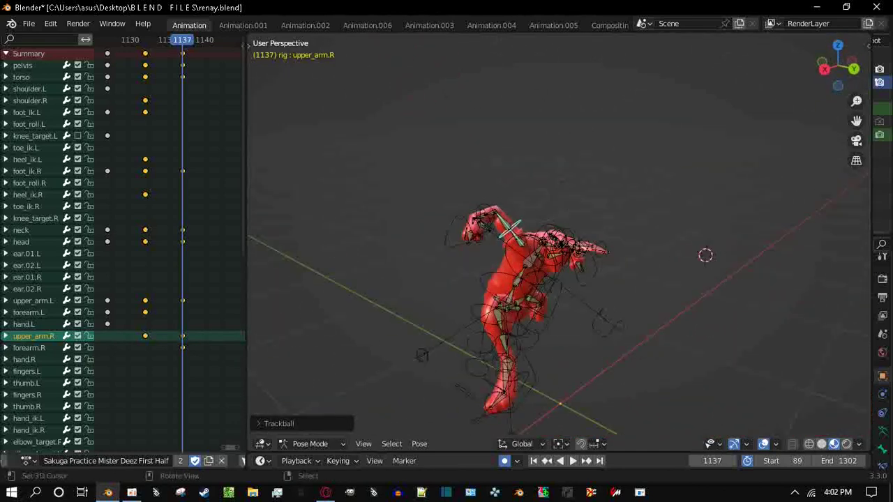
{"action": "scroll", "coordinate": [558, 279], "scroll_direction": "up", "scroll_amount": 3}
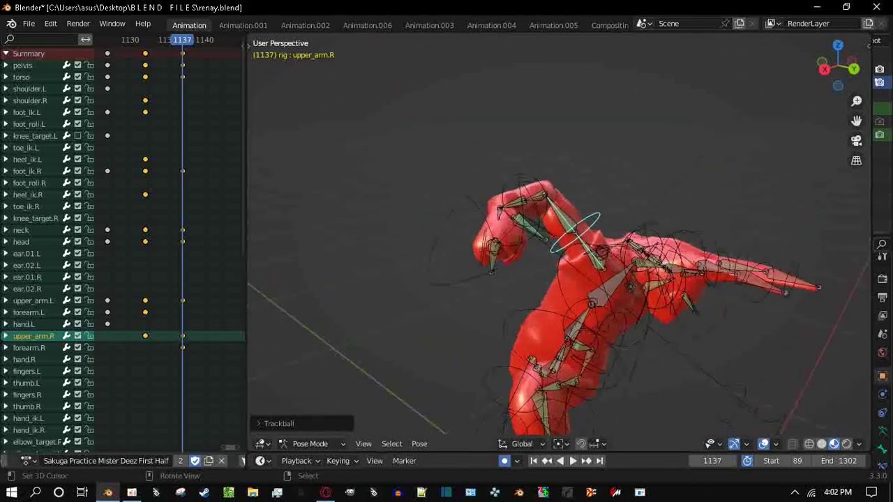
{"action": "left_click", "coordinate": [501, 244]}
{"action": "key", "text": "r"}
{"action": "key", "text": "r"}
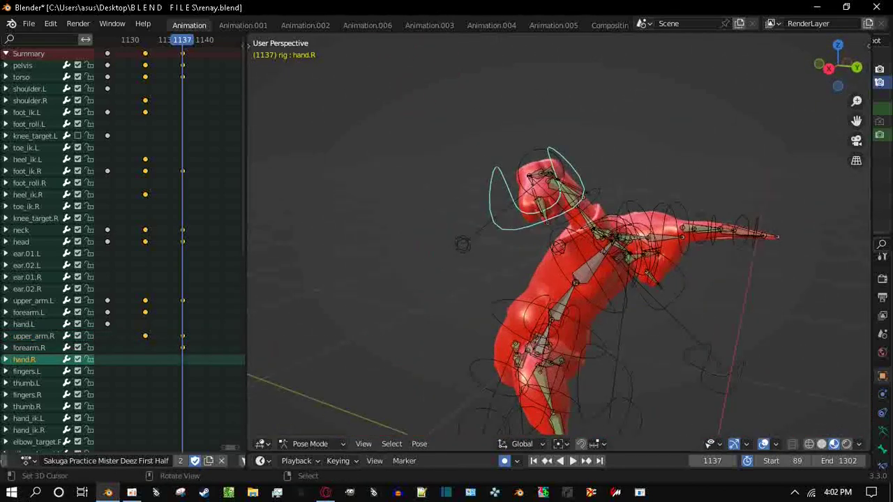
{"action": "key", "text": "Return"}
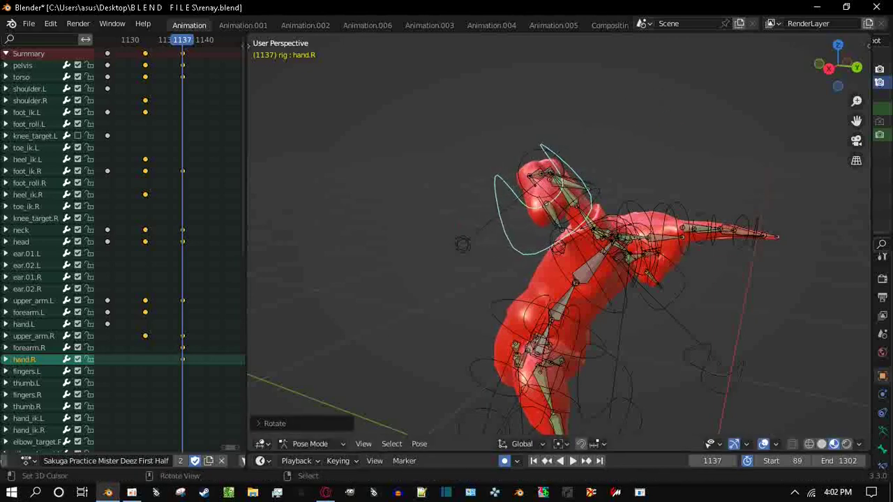
Readjust the neck control's rotation at frame 1137 from the side of the character
{"action": "middle_click_drag", "start_coordinate": [558, 279], "coordinate": [488, 209]}
{"action": "scroll", "coordinate": [559, 279], "scroll_direction": "down", "scroll_amount": 5}
{"action": "scroll", "coordinate": [558, 279], "scroll_direction": "up", "scroll_amount": 3}
{"action": "middle_click_drag", "start_coordinate": [558, 279], "coordinate": [419, 251]}
{"action": "left_click", "coordinate": [21, 229]}
{"action": "key", "text": "r"}
{"action": "key", "text": "Return"}
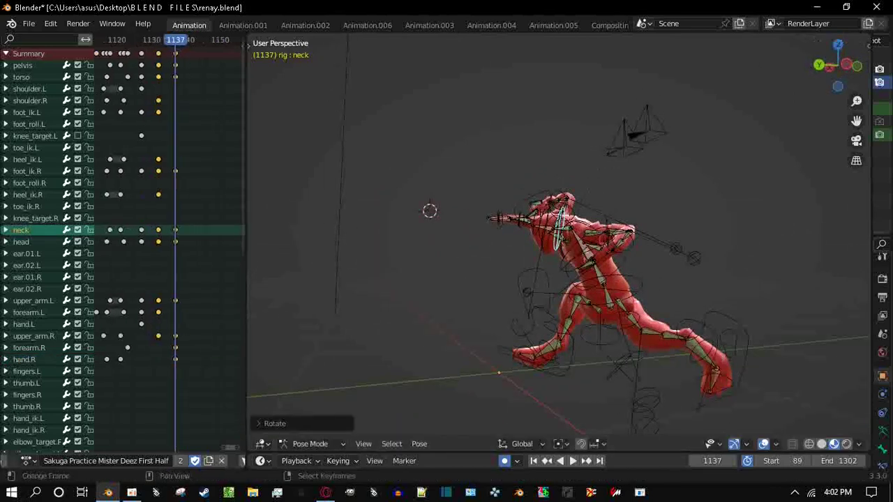
Play back the animation leading into frame 1137 and examine the timing between the last two poses
{"action": "scroll", "coordinate": [122, 244], "scroll_direction": "down", "scroll_amount": 3}
{"action": "mouse_move", "coordinate": [172, 39]}
{"action": "left_mouse_down"}
{"action": "mouse_move", "coordinate": [157, 39]}
{"action": "mouse_move", "coordinate": [186, 39]}
{"action": "left_mouse_up"}
{"action": "scroll", "coordinate": [187, 210], "scroll_direction": "up", "scroll_amount": 3}
{"action": "middle_click_drag", "start_coordinate": [558, 209], "coordinate": [572, 300]}
{"action": "left_click", "coordinate": [130, 39]}
{"action": "key", "text": "space"}
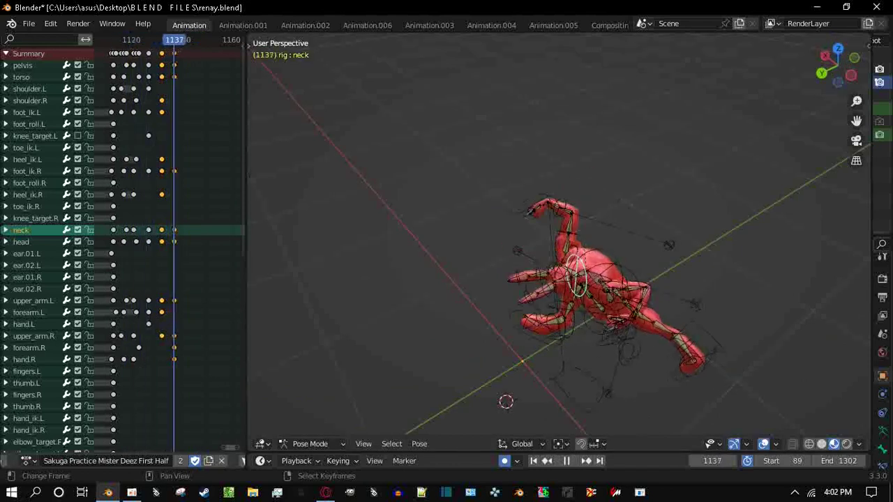
{"action": "scroll", "coordinate": [122, 245], "scroll_direction": "up", "scroll_amount": 3}
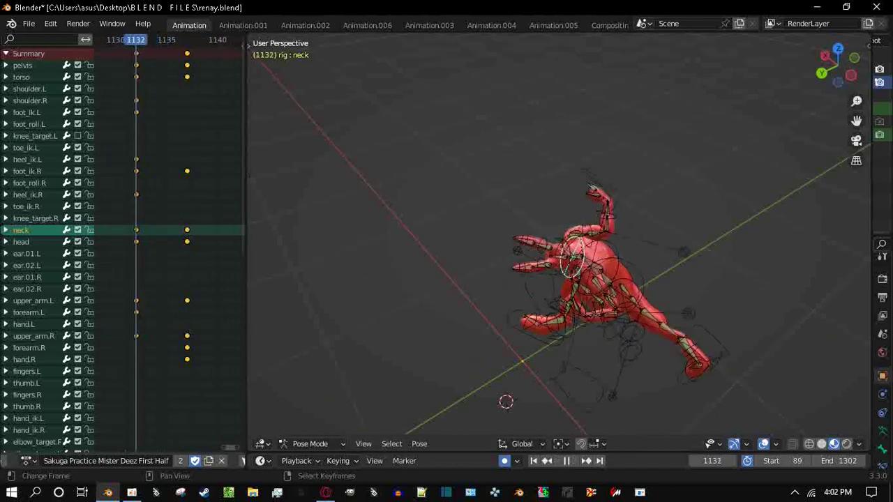
{"action": "key", "text": "space"}
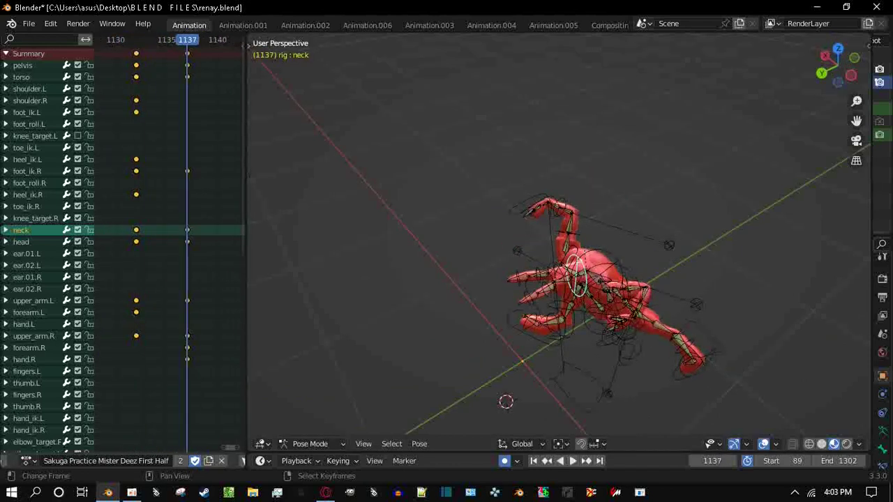
Move the frame 1137 pose keyframes to frame 1135 and take them out of the timeline
{"action": "key", "text": "alt+a"}
{"action": "key", "text": "space"}
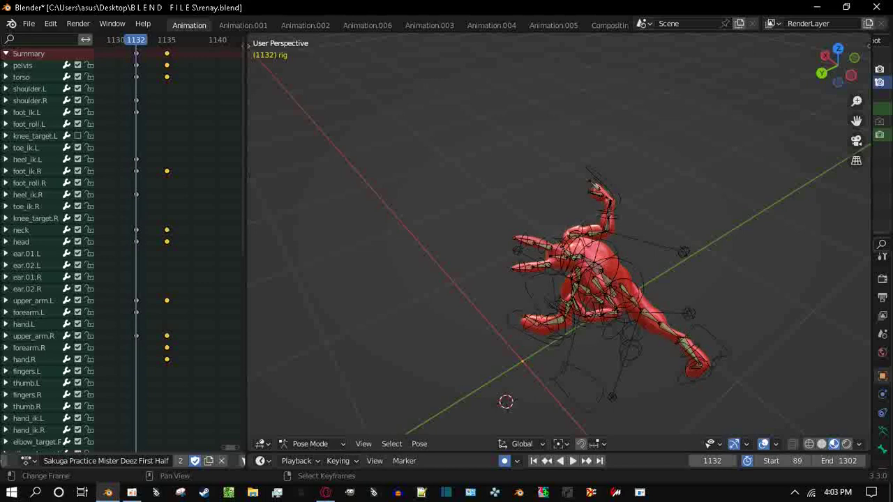
{"action": "key", "text": "Delete"}
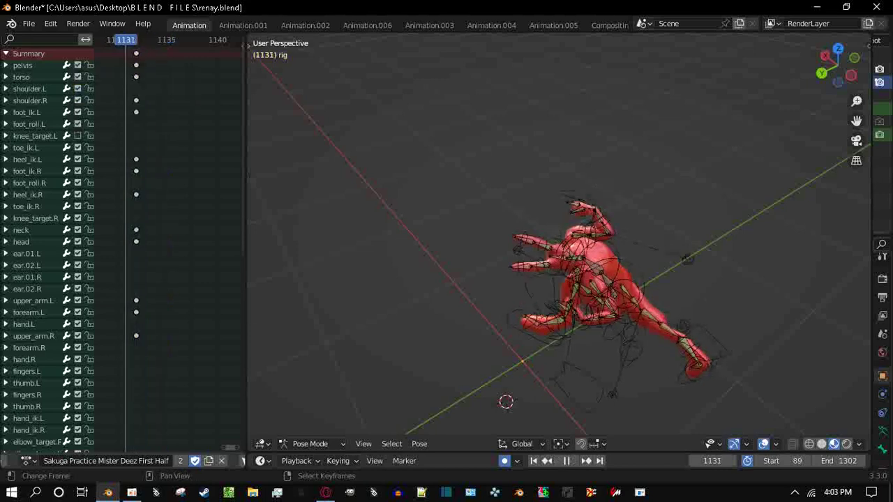
Insert keyframes for all rig controls at frame 1132 and put the follow-through pose keyframes back at frame 1135
{"action": "key", "text": "i"}
{"action": "key", "text": "Return"}
{"action": "key", "text": "space"}
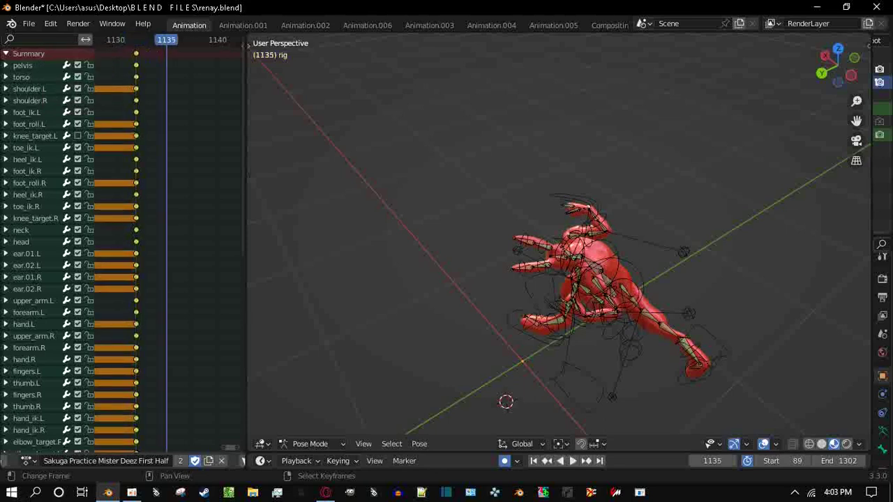
{"action": "key", "text": "i"}
{"action": "key", "text": "space"}
{"action": "key", "text": "space"}
Try the follow-through pose keyframes at frame 1133, return them to frame 1135 and play back the motion
{"action": "key", "text": "g"}
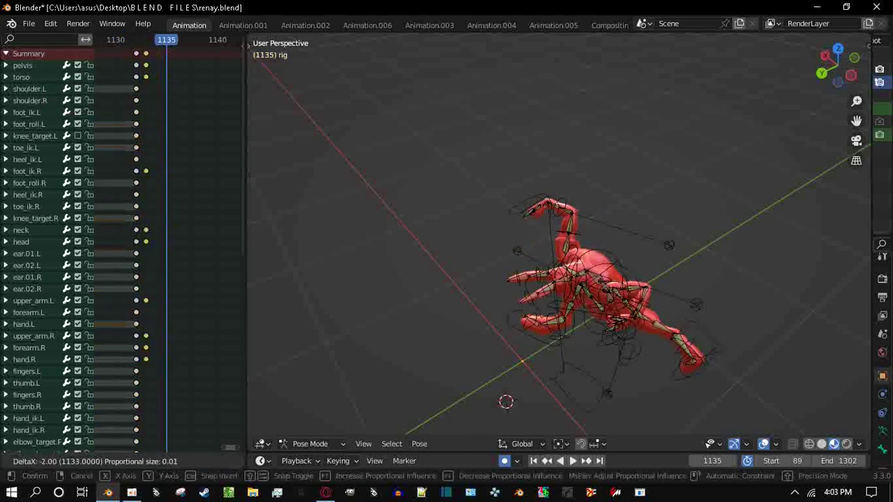
{"action": "key", "text": "Return"}
{"action": "key", "text": "space"}
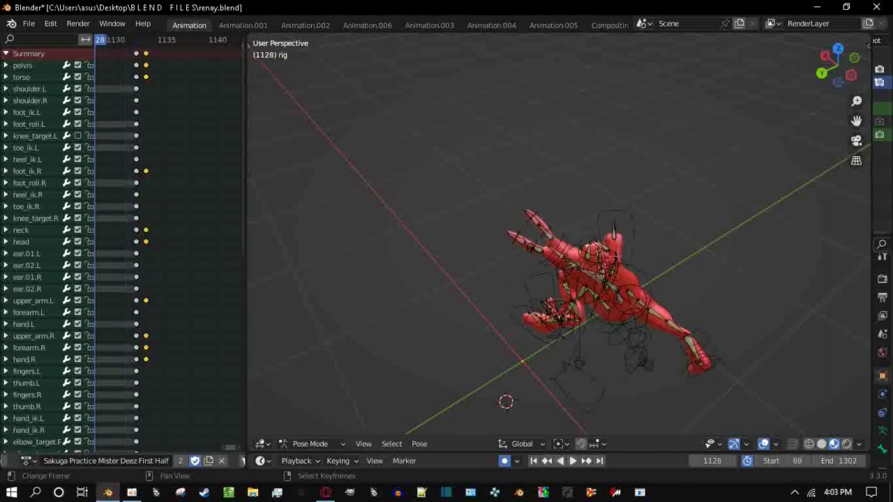
{"action": "key", "text": "g"}
{"action": "key", "text": "Return"}
{"action": "key", "text": "space"}
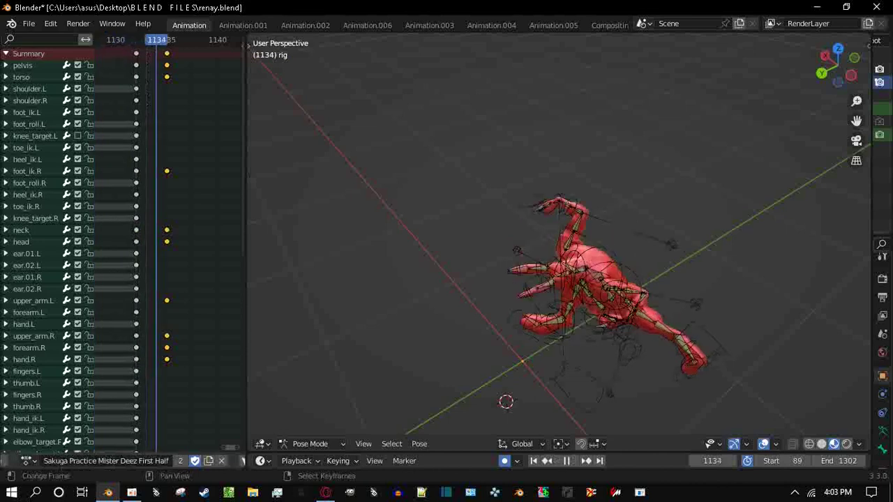
{"action": "key", "text": "Escape"}
Rotate the right upper arm and right forearm controls at frame 1138
{"action": "mouse_move", "coordinate": [558, 279]}
{"action": "middle_mouse_down"}
{"action": "mouse_move", "coordinate": [544, 272]}
{"action": "mouse_move", "coordinate": [572, 265]}
{"action": "mouse_move", "coordinate": [559, 279]}
{"action": "mouse_move", "coordinate": [572, 280]}
{"action": "middle_mouse_up"}
{"action": "left_click", "coordinate": [585, 222]}
{"action": "middle_click_drag", "start_coordinate": [735, 348], "coordinate": [640, 325]}
{"action": "key", "text": "r"}
{"action": "left_click", "coordinate": [395, 283]}
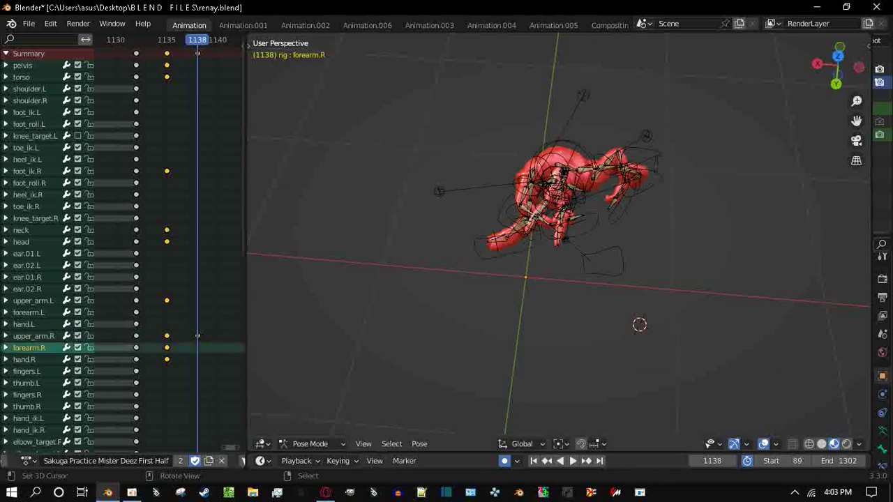
{"action": "key", "text": "r"}
{"action": "key", "text": "Return"}
{"action": "key", "text": "Return"}
Free-rotate the pelvis control at frame 1138
{"action": "middle_click_drag", "start_coordinate": [558, 244], "coordinate": [628, 210]}
{"action": "left_click", "coordinate": [558, 280]}
{"action": "scroll", "coordinate": [558, 279], "scroll_direction": "up", "scroll_amount": 3}
{"action": "key", "text": "r"}
{"action": "key", "text": "r"}
{"action": "key", "text": "Return"}
Free-rotate the left upper arm control at frame 1138 and refine its angle
{"action": "left_click", "coordinate": [508, 237]}
{"action": "key", "text": "r"}
{"action": "key", "text": "r"}
{"action": "key", "text": "Return"}
{"action": "key", "text": "r"}
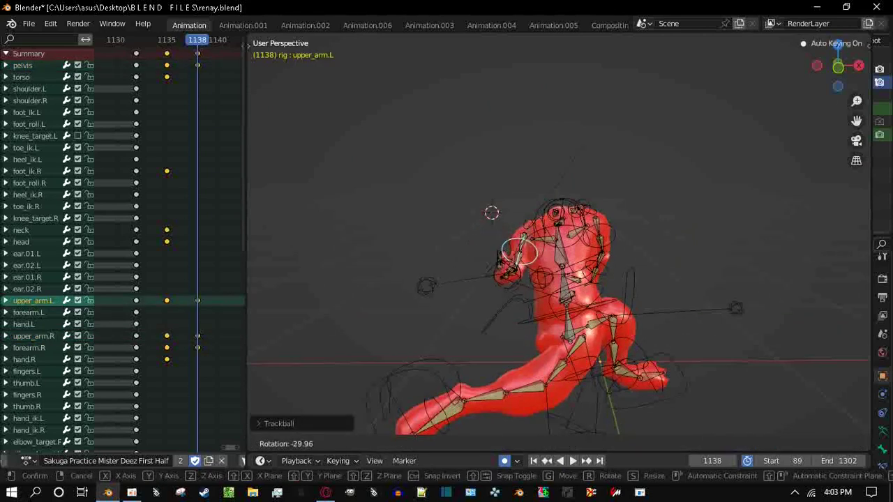
{"action": "key", "text": "Return"}
Rotate the left forearm control at frame 1138
{"action": "middle_click_drag", "start_coordinate": [558, 279], "coordinate": [628, 258]}
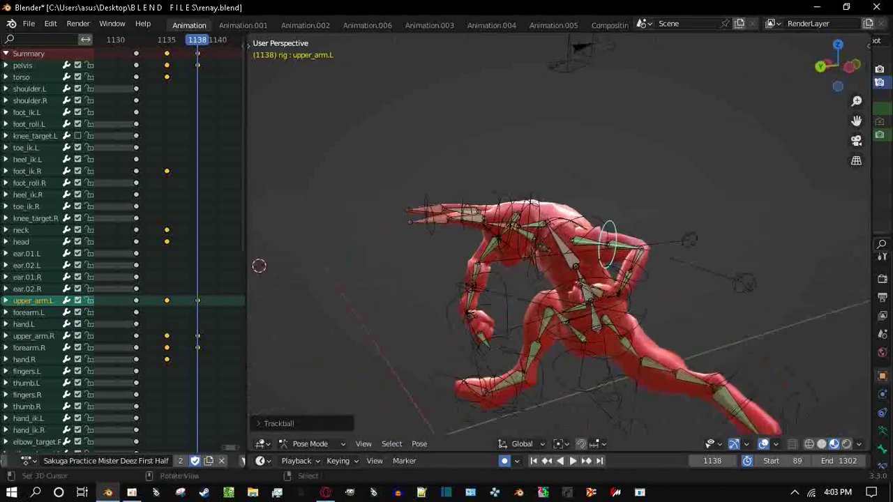
{"action": "left_click", "coordinate": [623, 268]}
{"action": "key", "text": "r"}
{"action": "key", "text": "Return"}
Free-rotate the left and right shoulder controls at frame 1138
{"action": "left_click", "coordinate": [533, 233]}
{"action": "key", "text": "r"}
{"action": "key", "text": "r"}
{"action": "key", "text": "Return"}
{"action": "middle_click_drag", "start_coordinate": [558, 279], "coordinate": [656, 265]}
{"action": "left_click", "coordinate": [474, 208]}
{"action": "key", "text": "r"}
{"action": "key", "text": "r"}
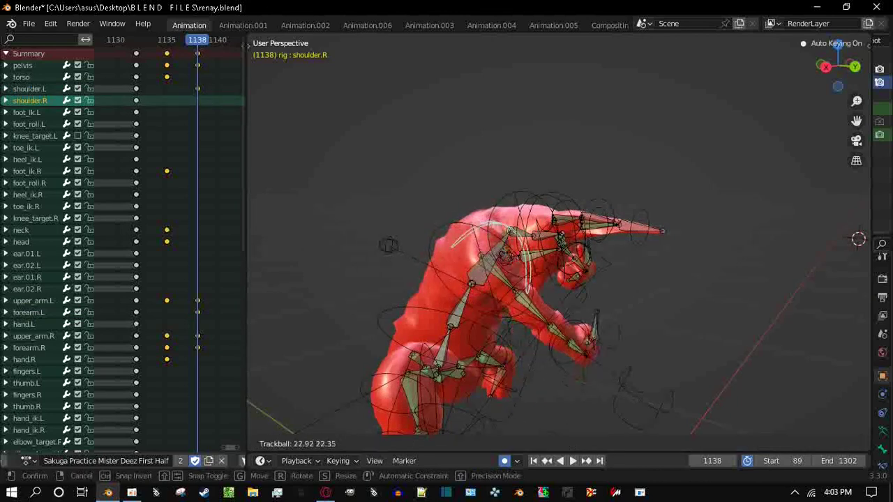
{"action": "key", "text": "Return"}
Rotate the right hand control at frame 1138
{"action": "middle_click_drag", "start_coordinate": [559, 279], "coordinate": [601, 272]}
{"action": "left_click", "coordinate": [534, 364]}
{"action": "middle_click_drag", "start_coordinate": [533, 364], "coordinate": [572, 356]}
{"action": "key", "text": "r"}
{"action": "key", "text": "Return"}
Rotate the torso control at frame 1138 from the side view, finishing with a turn of about -15 degrees
{"action": "middle_click_drag", "start_coordinate": [559, 279], "coordinate": [618, 273]}
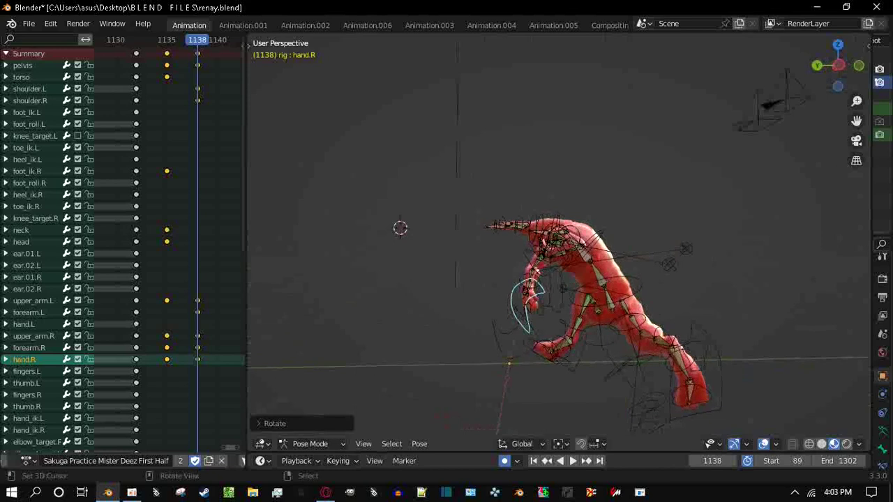
{"action": "left_click", "coordinate": [586, 244]}
{"action": "key", "text": "ctrl+KP_3"}
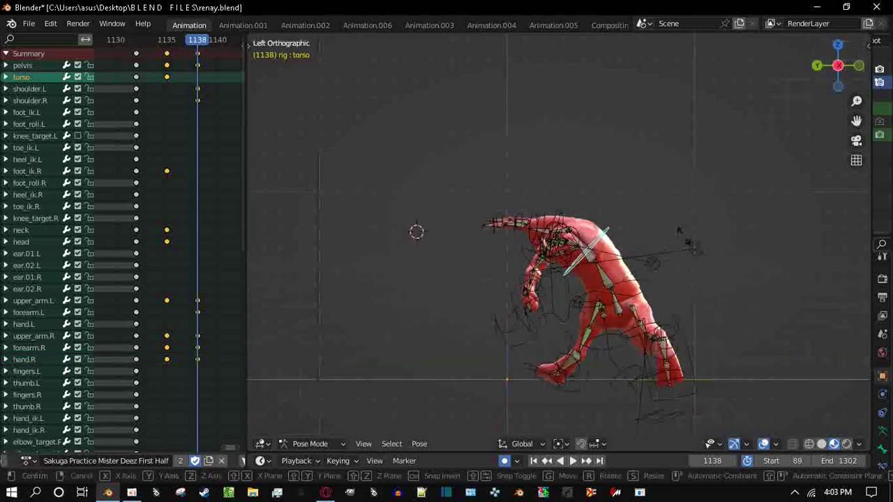
{"action": "key", "text": "r"}
{"action": "left_click", "coordinate": [710, 202]}
{"action": "key", "text": "r"}
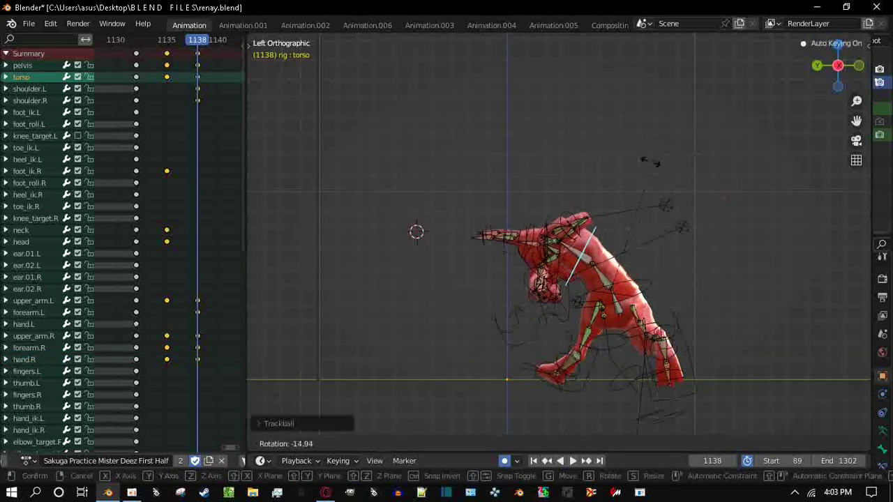
{"action": "left_click", "coordinate": [656, 163]}
Reposition the left foot IK control and free-rotate and shift the right foot IK control at frame 1138
{"action": "left_click", "coordinate": [551, 369]}
{"action": "key", "text": "g"}
{"action": "key", "text": "Escape"}
{"action": "left_click", "coordinate": [680, 370]}
{"action": "key", "text": "r"}
{"action": "key", "text": "r"}
{"action": "key", "text": "Return"}
{"action": "key", "text": "g"}
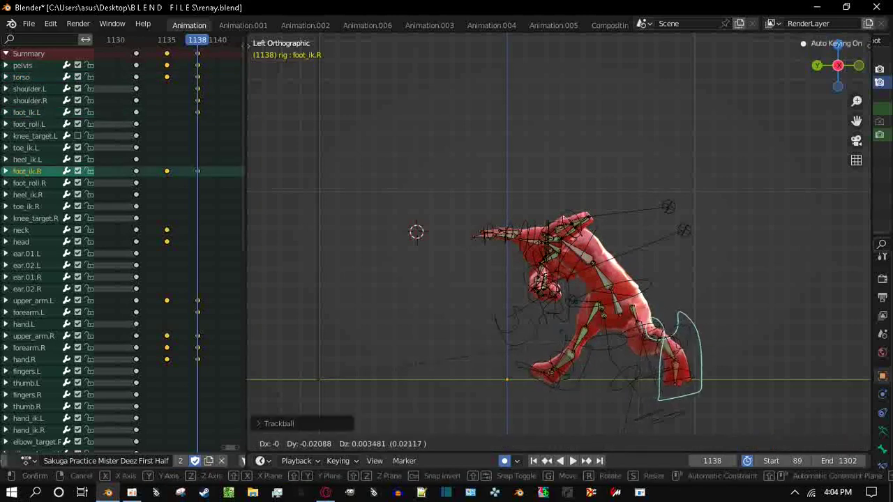
{"action": "key", "text": "Escape"}
Free-rotate the pelvis control at frame 1138 from the side view
{"action": "left_click", "coordinate": [628, 311]}
{"action": "key", "text": "r"}
{"action": "key", "text": "r"}
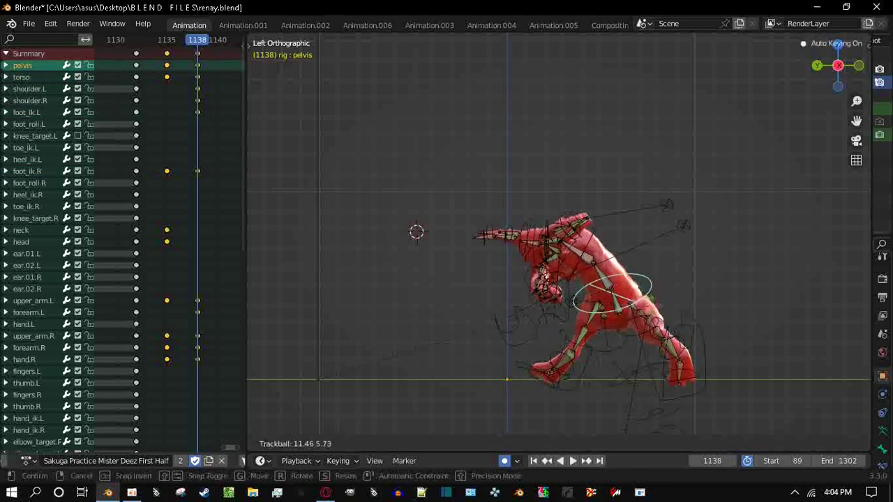
{"action": "left_click", "coordinate": [481, 237]}
Move the right foot IK control at frame 1138 from the front view
{"action": "middle_click_drag", "start_coordinate": [482, 237], "coordinate": [544, 209]}
{"action": "key", "text": "KP_1"}
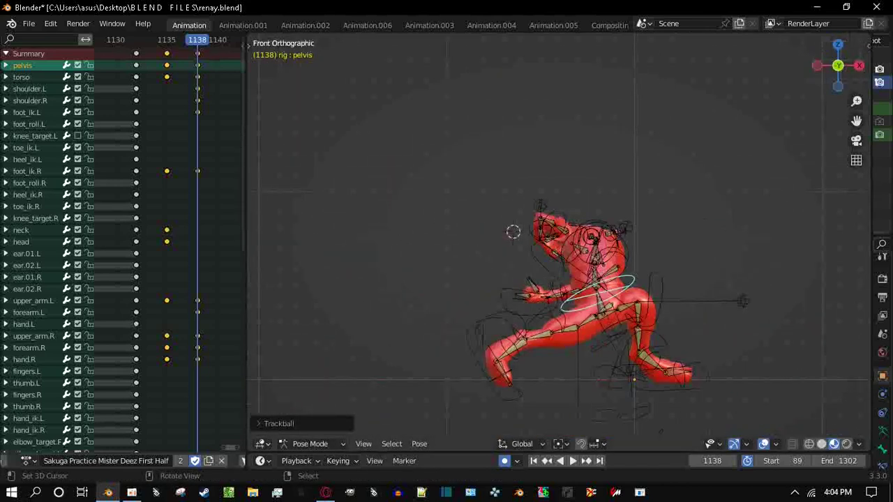
{"action": "left_click", "coordinate": [489, 328]}
{"action": "key", "text": "g"}
{"action": "key", "text": "Return"}
{"action": "key", "text": "g"}
{"action": "key", "text": "Return"}
Rotate the right foot IK control at frame 1138 from the side view, finishing with a free rotation
{"action": "key", "text": "ctrl+KP_3"}
{"action": "key", "text": "r"}
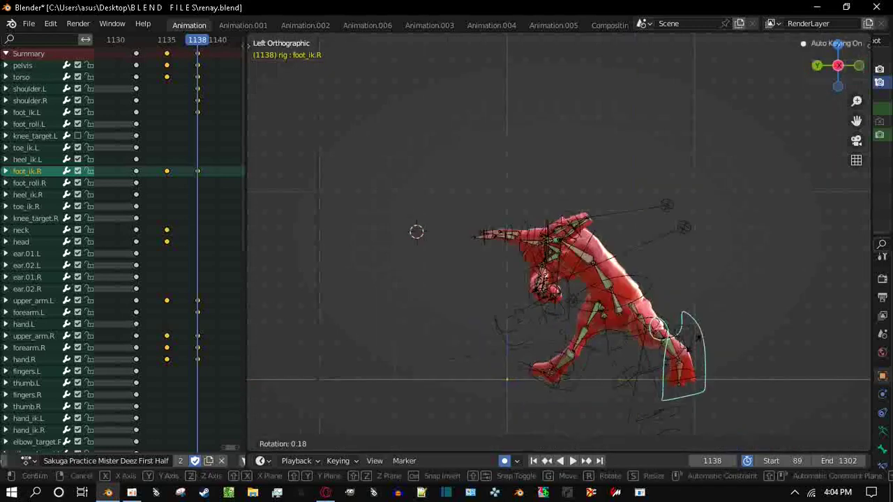
{"action": "key", "text": "Return"}
{"action": "key", "text": "r"}
{"action": "key", "text": "r"}
{"action": "key", "text": "Return"}
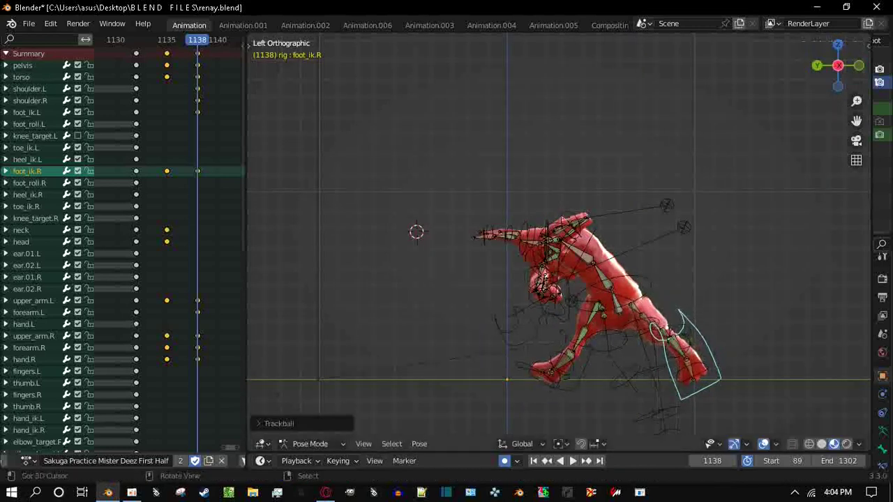
Move the right foot IK control at frame 1138 from the side view
{"action": "key", "text": "g"}
{"action": "key", "text": "Return"}
{"action": "left_click", "coordinate": [859, 65]}
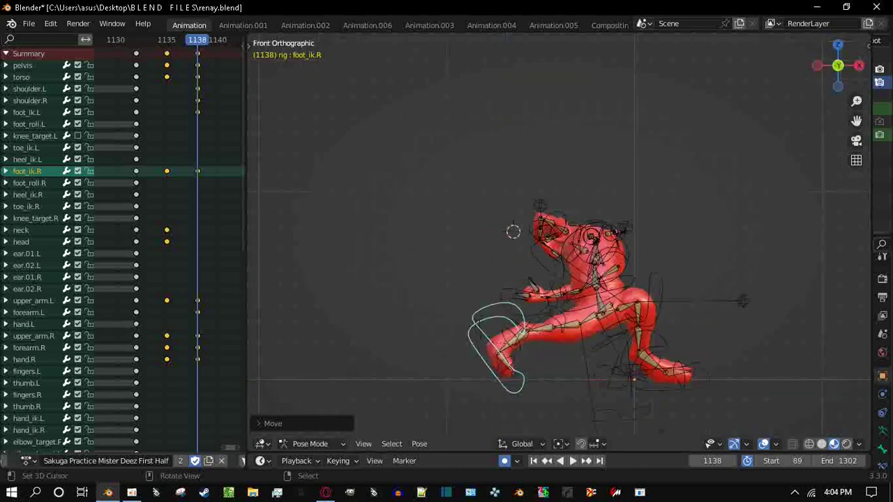
{"action": "key", "text": "g"}
{"action": "key", "text": "Escape"}
Duplicate the full-pose keyframes at frame 1132 to frame 1134 so the pose holds for two frames
{"action": "left_click_drag", "start_coordinate": [848, 66], "coordinate": [825, 70]}
{"action": "left_click", "coordinate": [33, 301]}
{"action": "scroll", "coordinate": [140, 209], "scroll_direction": "down", "scroll_amount": 3}
{"action": "left_click_drag", "start_coordinate": [182, 39], "coordinate": [138, 39]}
{"action": "key", "text": "space"}
{"action": "scroll", "coordinate": [489, 279], "scroll_direction": "up", "scroll_amount": 4}
{"action": "scroll", "coordinate": [139, 210], "scroll_direction": "up", "scroll_amount": 4}
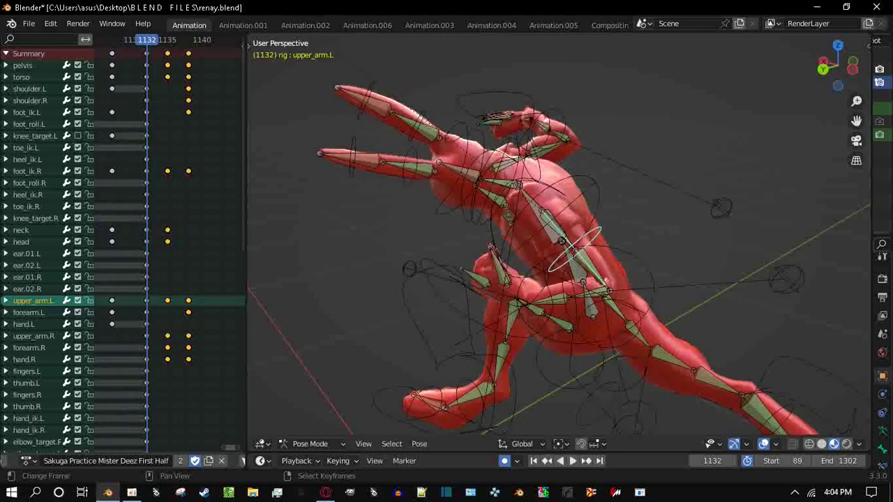
{"action": "scroll", "coordinate": [171, 244], "scroll_direction": "up", "scroll_amount": 2}
{"action": "key", "text": "shift+d"}
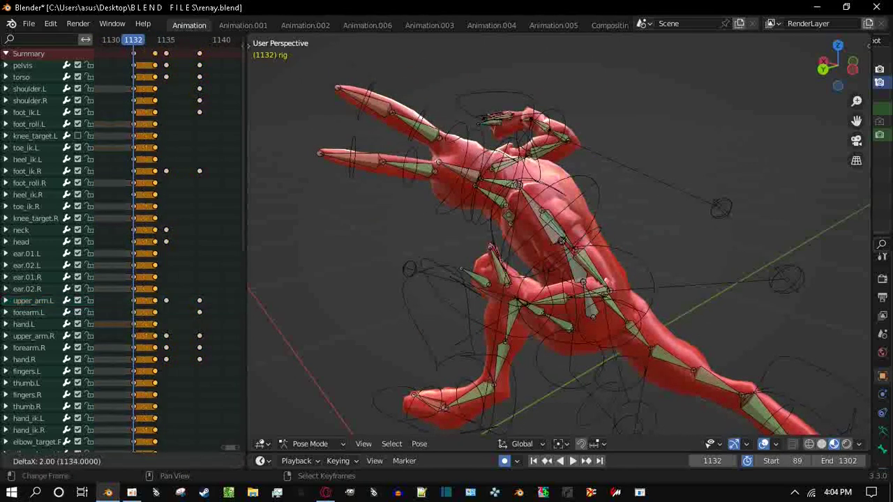
Retime the newest pose's keyframes from frame 1138 to frame 1137
{"action": "key", "text": "space"}
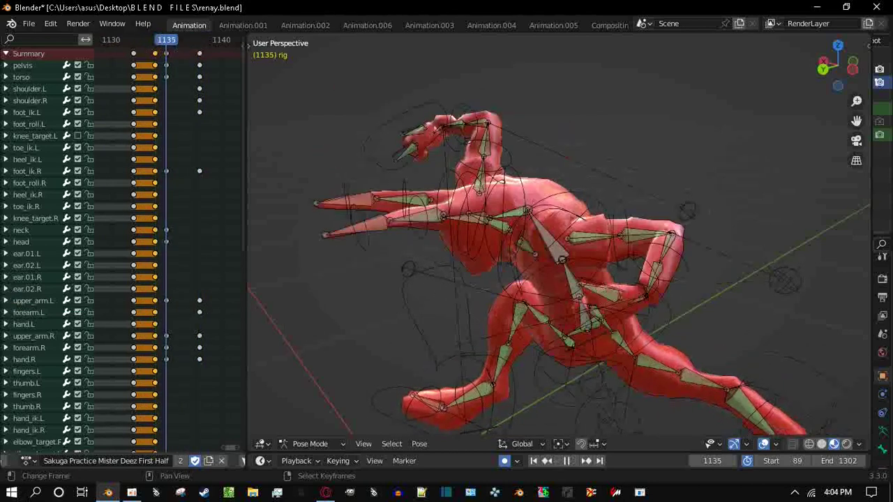
{"action": "key", "text": "g"}
{"action": "key", "text": "Return"}
{"action": "key", "text": "g"}
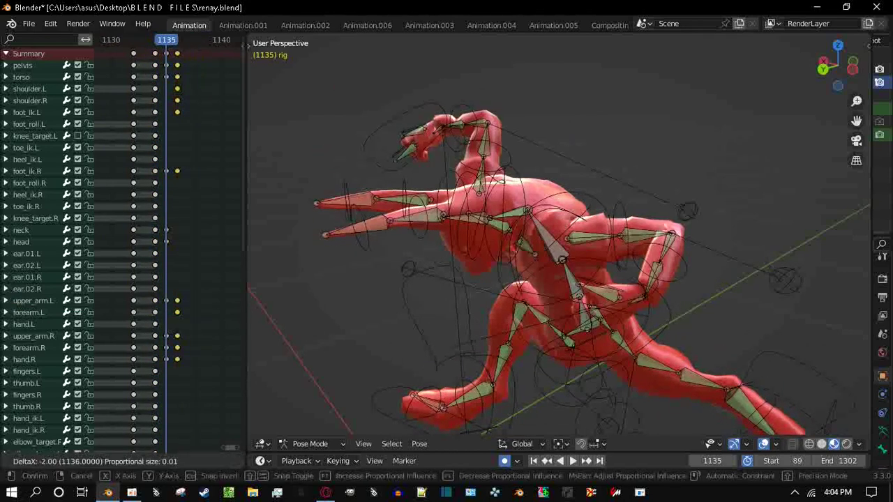
{"action": "key", "text": "Return"}
{"action": "key", "text": "Escape"}
{"action": "key", "text": "g"}
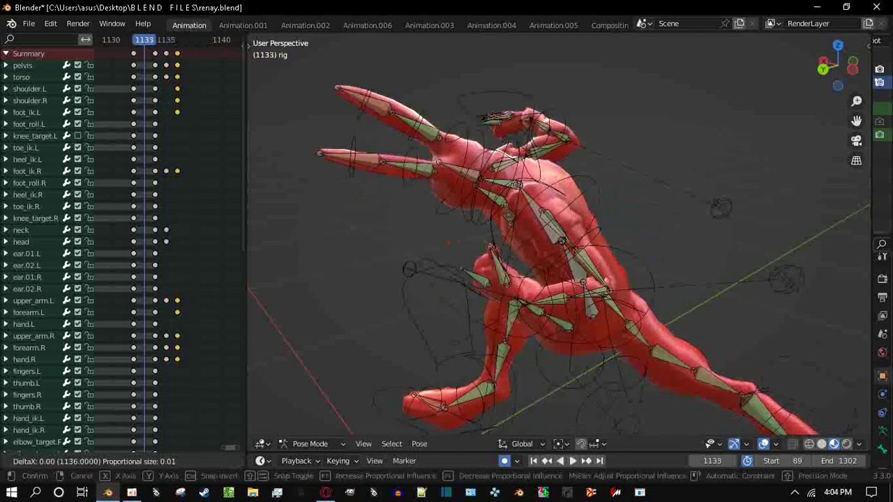
{"action": "key", "text": "Return"}
Play back the retimed action past frame 1137 and examine its timing and poses from several angles
{"action": "scroll", "coordinate": [161, 244], "scroll_direction": "down", "scroll_amount": 3}
{"action": "key", "text": "space"}
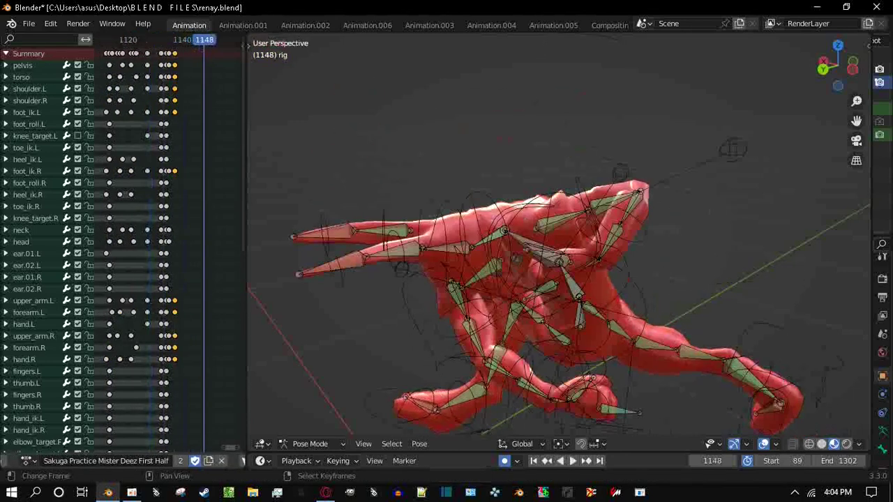
{"action": "middle_click_drag", "start_coordinate": [488, 279], "coordinate": [649, 265]}
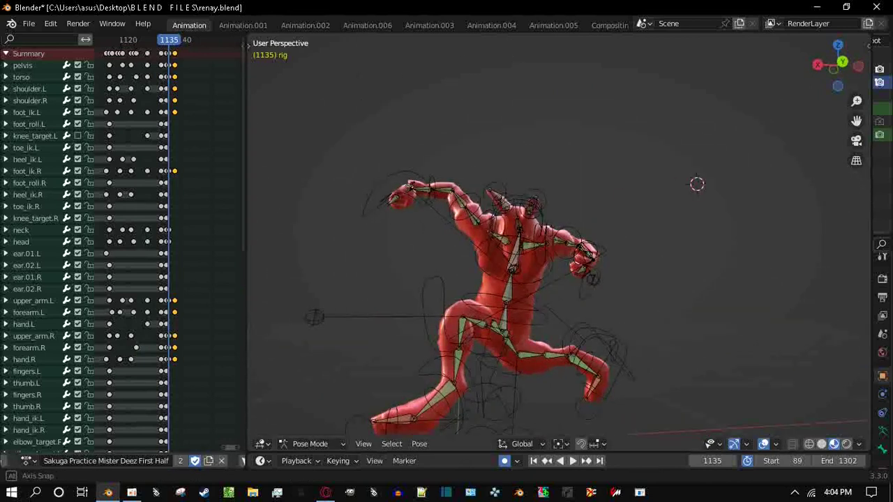
{"action": "scroll", "coordinate": [132, 244], "scroll_direction": "up", "scroll_amount": 3}
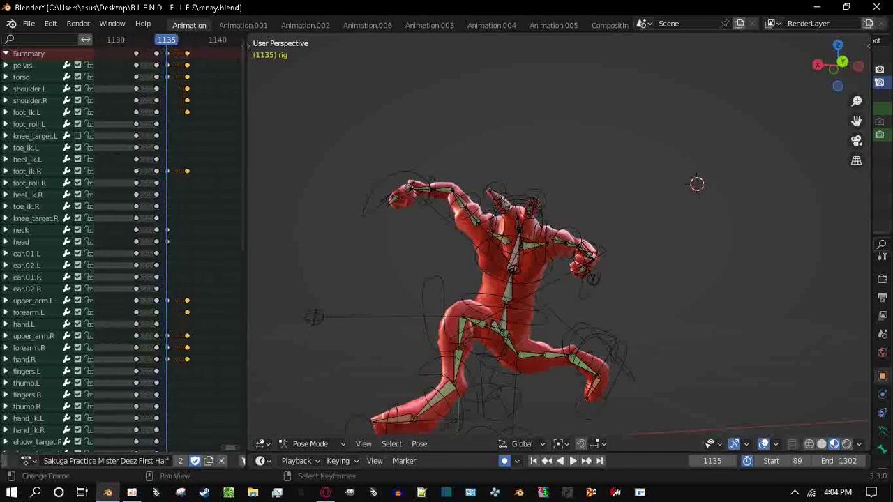
{"action": "key", "text": "space"}
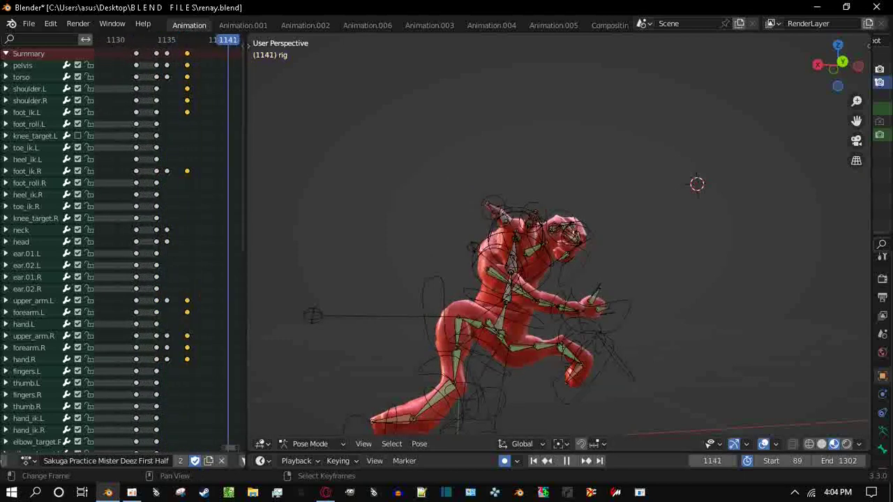
{"action": "key", "text": "space"}
{"action": "scroll", "coordinate": [140, 237], "scroll_direction": "down", "scroll_amount": 3}
{"action": "middle_click_drag", "start_coordinate": [558, 279], "coordinate": [502, 251]}
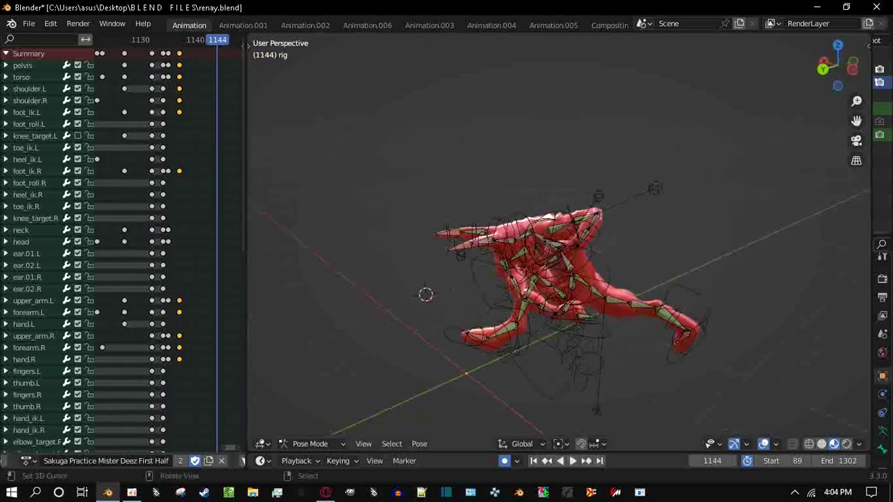
Rotate the torso control and the left upper arm at frame 1144
{"action": "middle_click_drag", "start_coordinate": [558, 279], "coordinate": [530, 265]}
{"action": "key", "text": "r"}
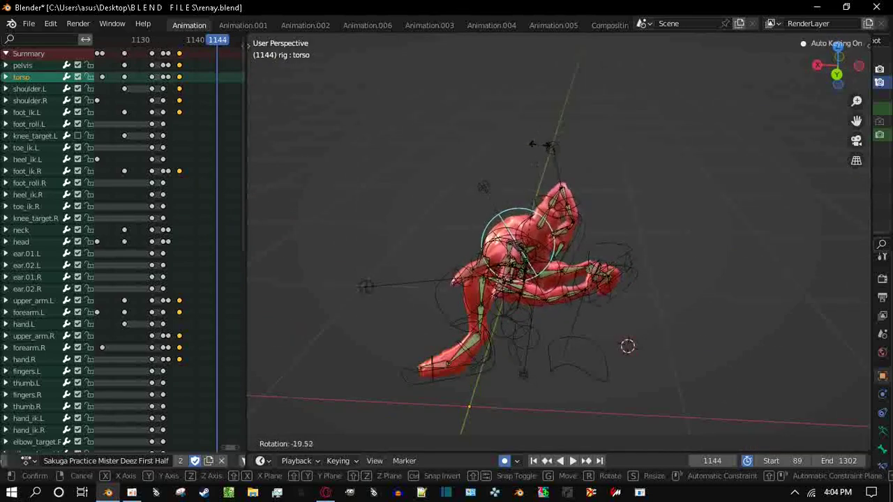
{"action": "key", "text": "Return"}
{"action": "left_click", "coordinate": [33, 300]}
{"action": "key", "text": "r"}
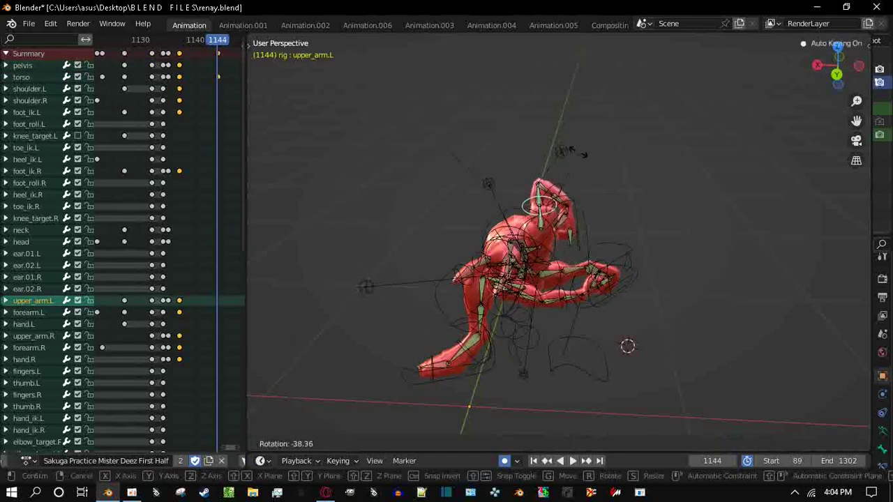
{"action": "key", "text": "Return"}
Move the pelvis and right foot IK controls together at frame 1144 from the back view
{"action": "middle_click_drag", "start_coordinate": [558, 280], "coordinate": [530, 265]}
{"action": "left_click", "coordinate": [632, 314]}
{"action": "mouse_move", "coordinate": [838, 67]}
{"action": "left_mouse_down"}
{"action": "mouse_move", "coordinate": [828, 64]}
{"action": "mouse_move", "coordinate": [838, 65]}
{"action": "left_mouse_up"}
{"action": "left_click", "coordinate": [22, 65]}
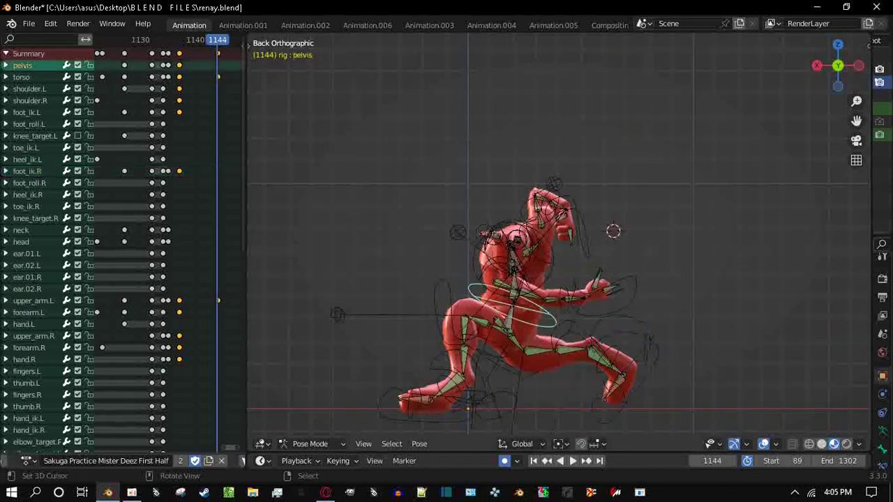
{"action": "left_click", "coordinate": [621, 370], "text": "shift"}
{"action": "key", "text": "g"}
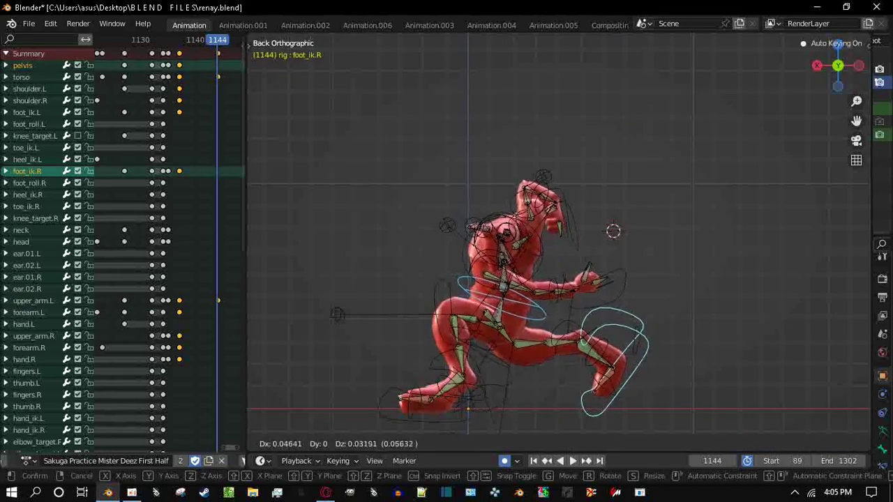
{"action": "key", "text": "Return"}
Rotate the left heel IK control and nudge the right foot IK control at frame 1144 from the back view
{"action": "left_click", "coordinate": [425, 404]}
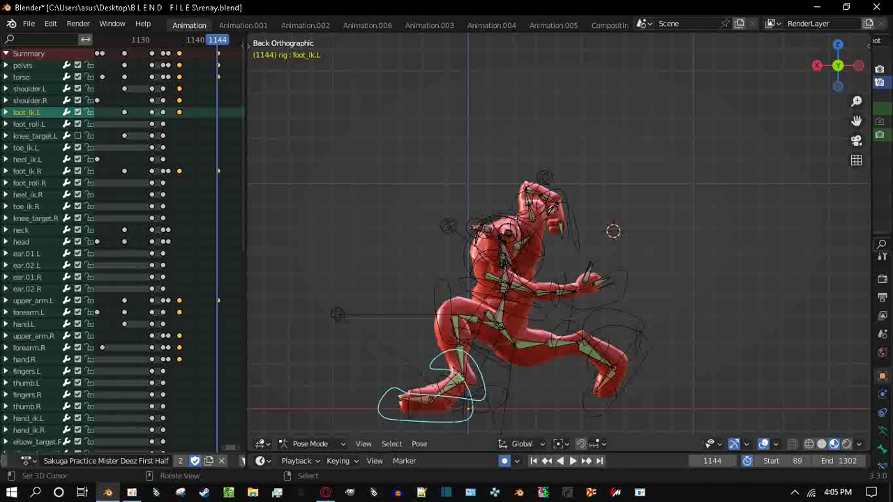
{"action": "left_click", "coordinate": [450, 389]}
{"action": "key", "text": "r"}
{"action": "key", "text": "Return"}
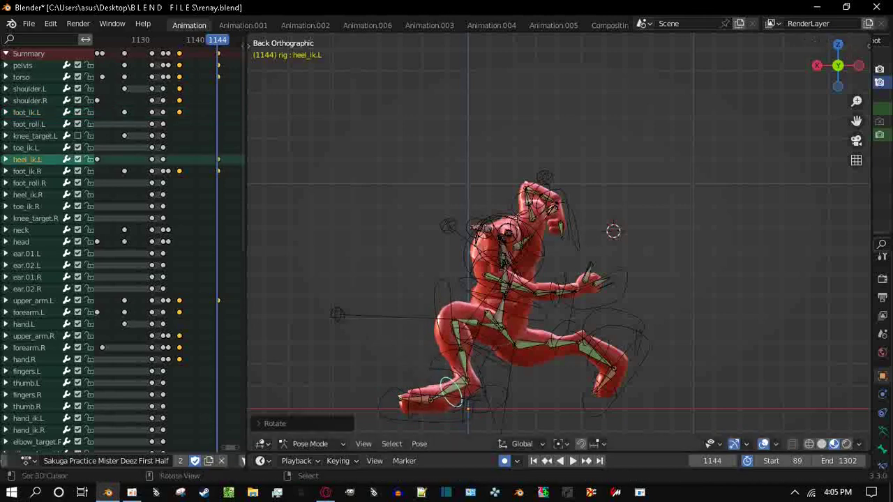
{"action": "left_click", "coordinate": [422, 408]}
{"action": "left_click", "coordinate": [614, 373]}
{"action": "key", "text": "g"}
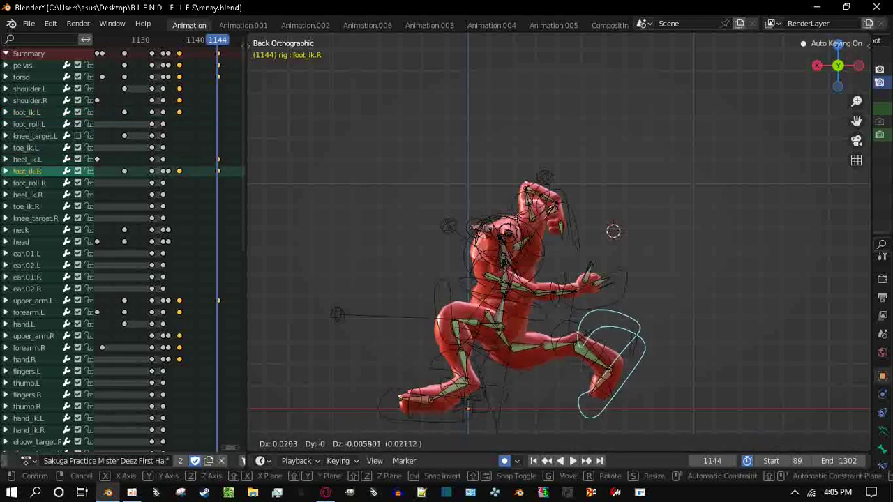
{"action": "key", "text": "Return"}
Rotate and move the right foot IK control at frame 1144 from the front view
{"action": "middle_click_drag", "start_coordinate": [559, 279], "coordinate": [538, 234]}
{"action": "key", "text": "KP_1"}
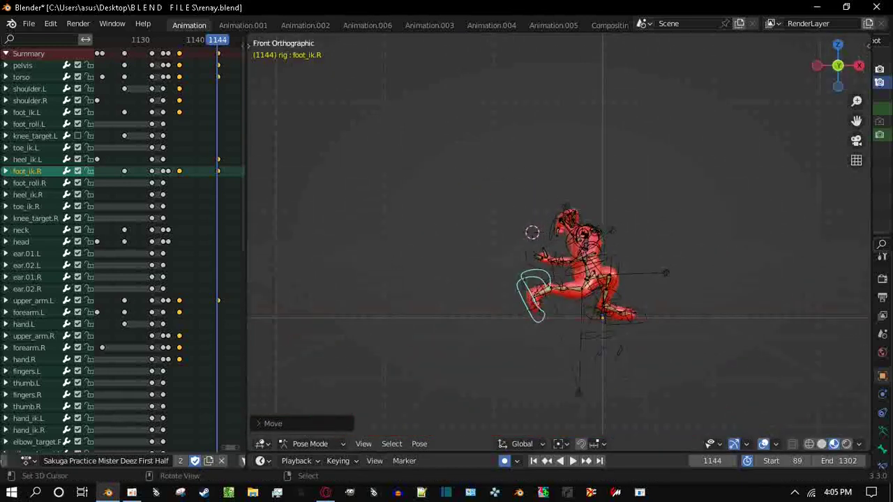
{"action": "scroll", "coordinate": [663, 270], "scroll_direction": "up", "scroll_amount": 5}
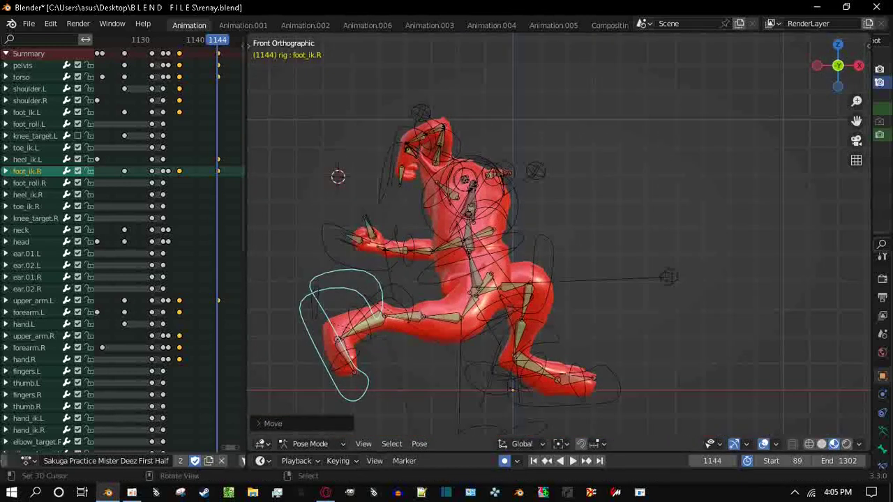
{"action": "key", "text": "g"}
{"action": "key", "text": "Escape"}
{"action": "key", "text": "r"}
{"action": "key", "text": "Return"}
{"action": "key", "text": "g"}
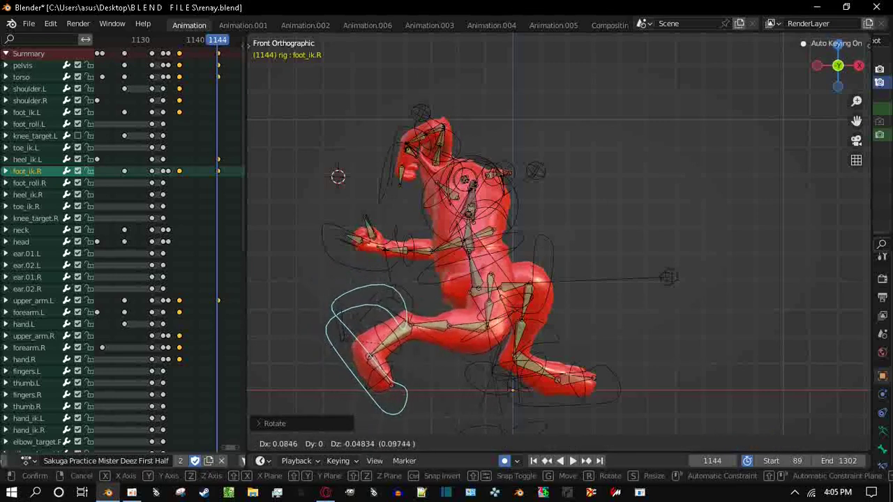
{"action": "key", "text": "Return"}
Free-rotate the right foot IK control at frame 1144 from the front view
{"action": "middle_click_drag", "start_coordinate": [488, 244], "coordinate": [572, 224]}
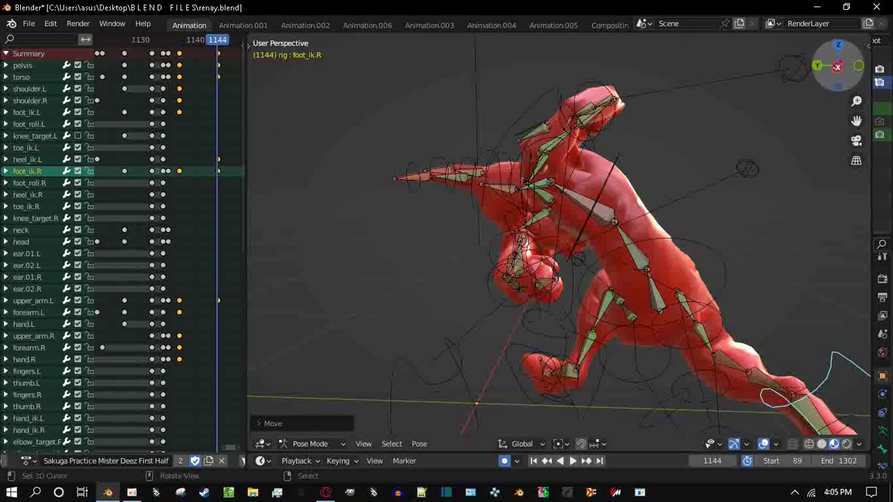
{"action": "key", "text": "ctrl+KP_3"}
{"action": "key", "text": "KP_1"}
{"action": "key", "text": "r"}
{"action": "key", "text": "r"}
{"action": "key", "text": "Return"}
Move the right foot IK control at frame 1144 from the side view and again from the front view
{"action": "middle_click_drag", "start_coordinate": [530, 245], "coordinate": [573, 230]}
{"action": "key", "text": "ctrl+KP_3"}
{"action": "key", "text": "g"}
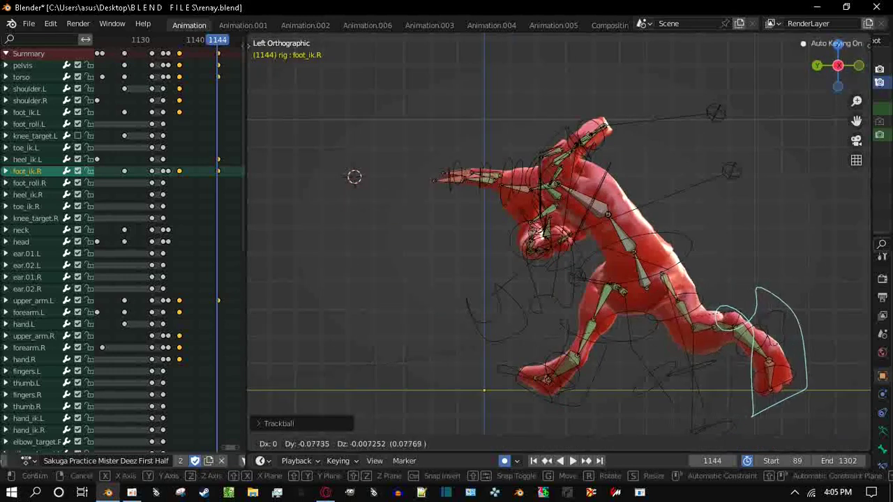
{"action": "key", "text": "Return"}
{"action": "key", "text": "KP_1"}
{"action": "key", "text": "g"}
{"action": "key", "text": "Return"}
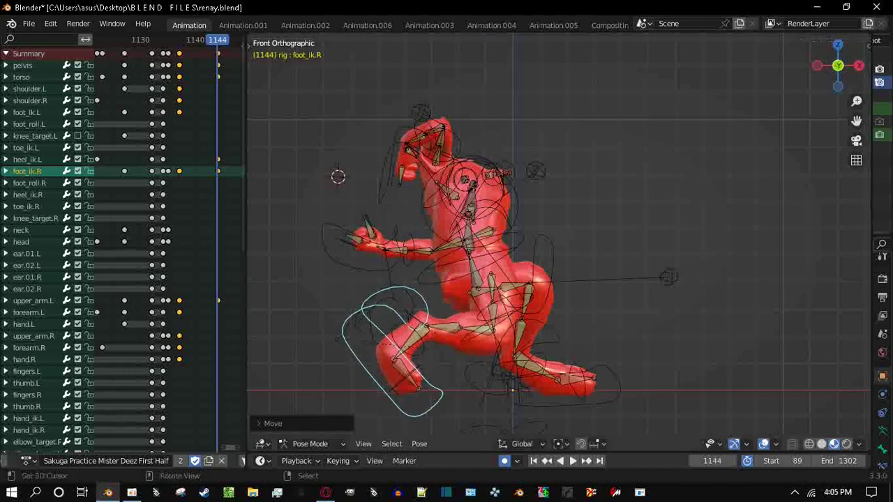
Free-rotate the pelvis control at frame 1144 from the front view
{"action": "left_click", "coordinate": [517, 204]}
{"action": "left_click", "coordinate": [489, 251]}
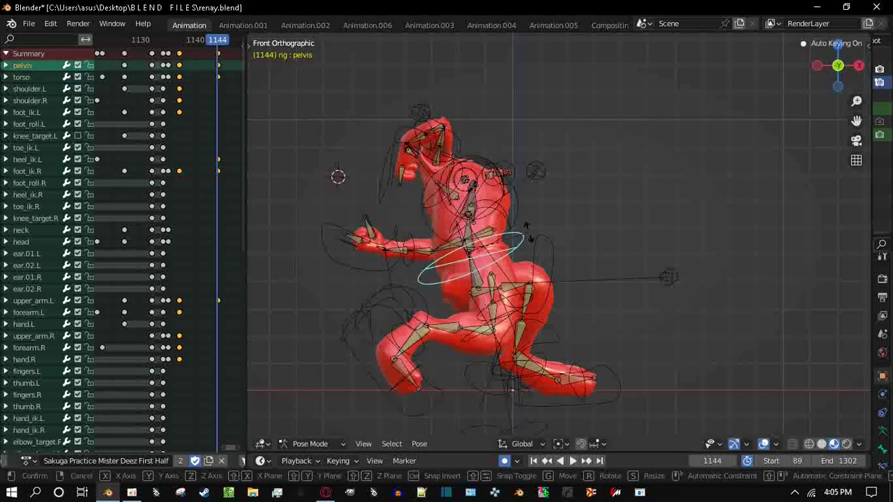
{"action": "key", "text": "r"}
{"action": "key", "text": "r"}
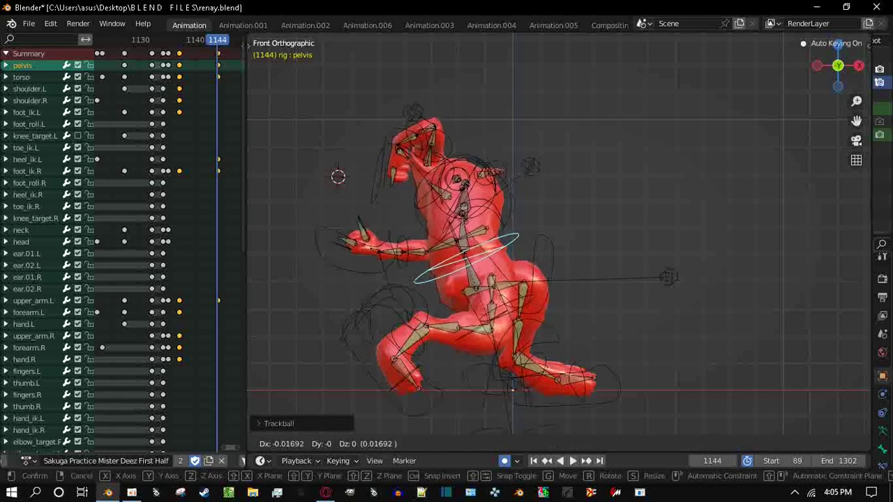
{"action": "key", "text": "Escape"}
Reposition the pelvis control at frame 1144 from the front view, finishing with another free rotation
{"action": "key", "text": "space"}
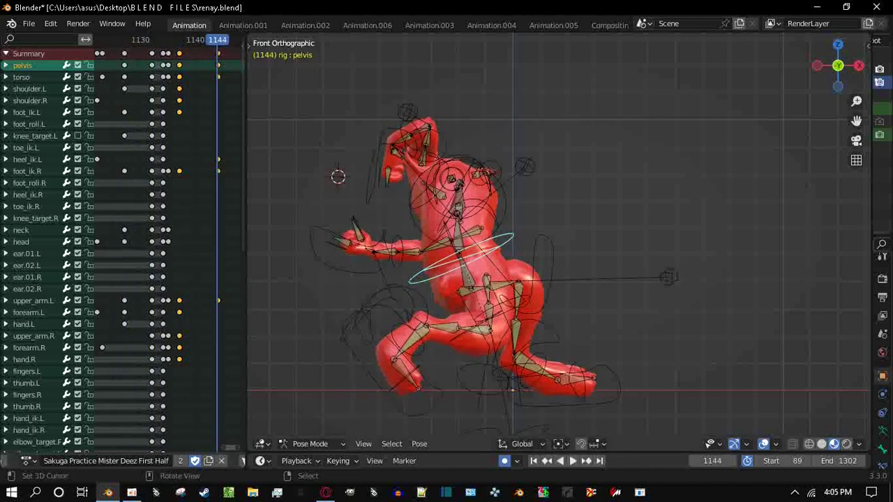
{"action": "key", "text": "g"}
{"action": "key", "text": "Return"}
{"action": "key", "text": "g"}
{"action": "key", "text": "Return"}
{"action": "key", "text": "r"}
{"action": "key", "text": "r"}
{"action": "key", "text": "Return"}
Rotate the left forearm at frame 1146 and play back the section
{"action": "key", "text": "space"}
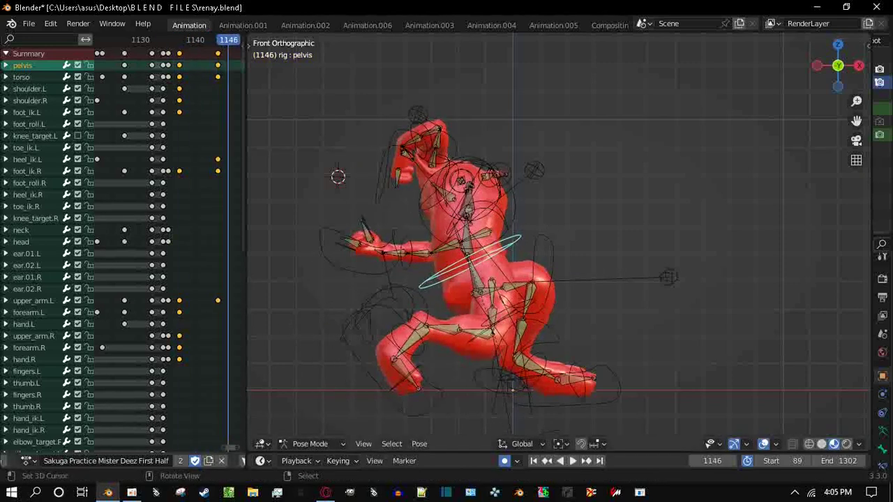
{"action": "middle_click_drag", "start_coordinate": [558, 244], "coordinate": [475, 246]}
{"action": "scroll", "coordinate": [140, 244], "scroll_direction": "down", "scroll_amount": 5}
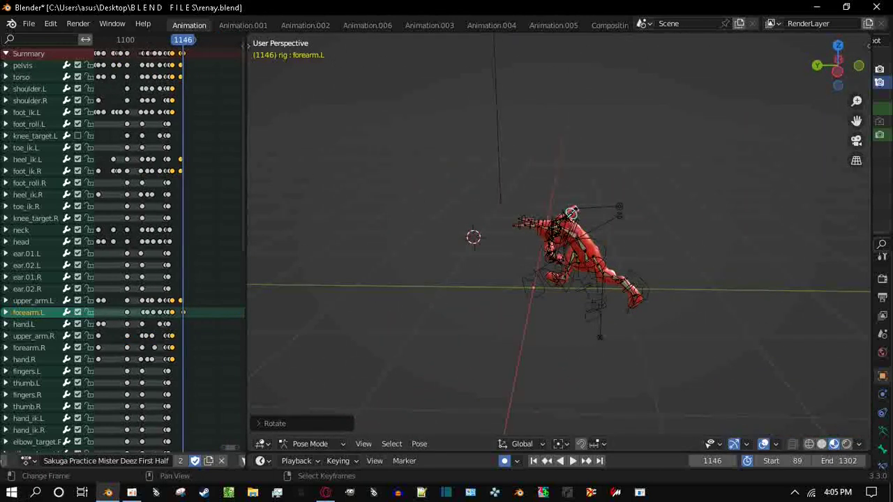
{"action": "scroll", "coordinate": [140, 244], "scroll_direction": "up", "scroll_amount": 4}
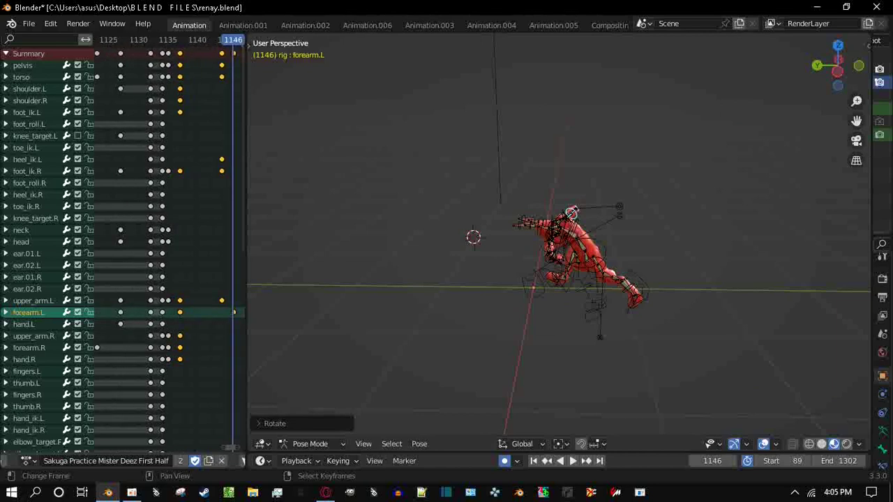
{"action": "key", "text": "shift+ctrl+space"}
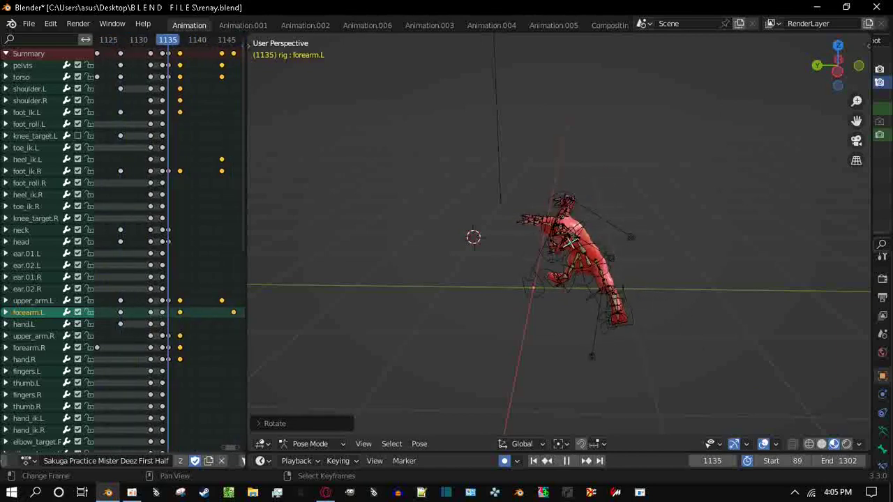
Free-rotate the right upper arm at frame 1135 from the side
{"action": "middle_click_drag", "start_coordinate": [558, 237], "coordinate": [868, 228]}
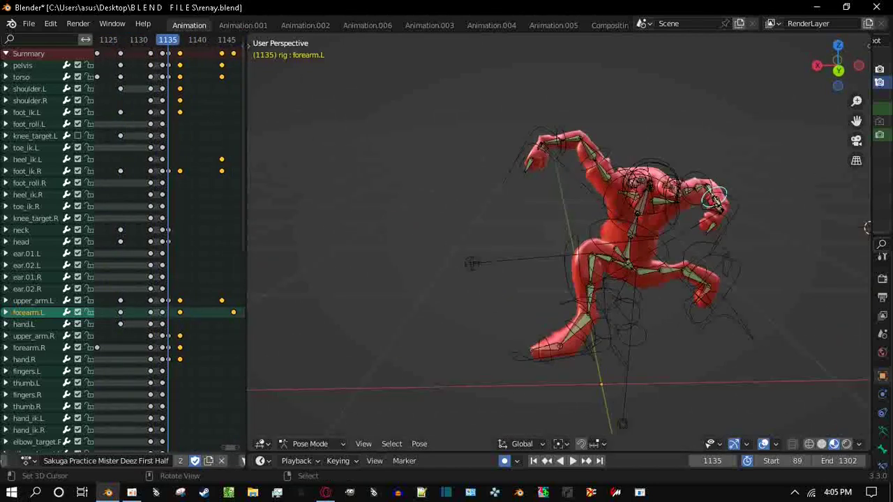
{"action": "left_click", "coordinate": [573, 143]}
{"action": "middle_click_drag", "start_coordinate": [572, 143], "coordinate": [607, 200]}
{"action": "key", "text": "r"}
{"action": "key", "text": "r"}
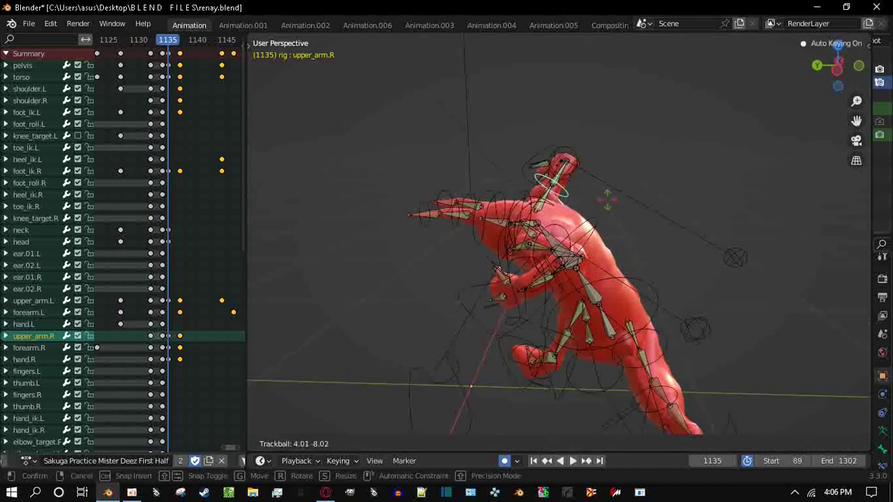
{"action": "left_click", "coordinate": [595, 203]}
{"action": "middle_click_drag", "start_coordinate": [594, 204], "coordinate": [530, 209]}
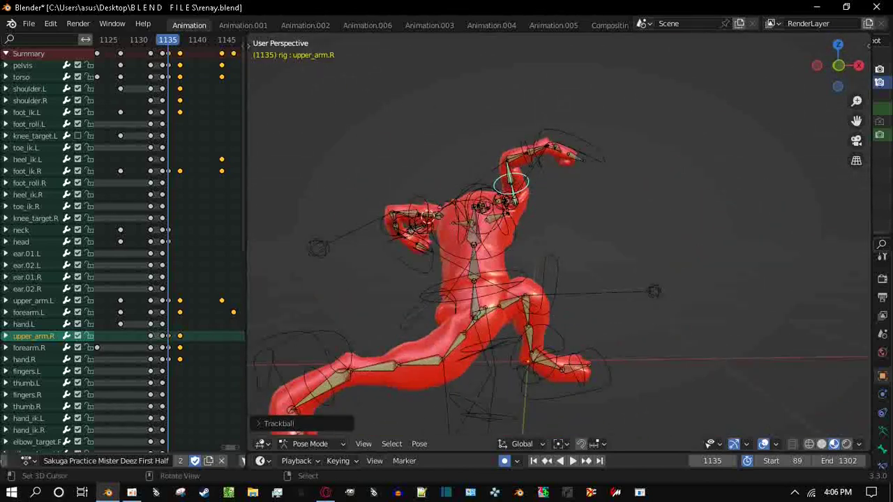
Move the column of keyframes at frame 1127 three frames earlier, to frame 1124
{"action": "scroll", "coordinate": [140, 244], "scroll_direction": "down", "scroll_amount": 3}
{"action": "scroll", "coordinate": [139, 244], "scroll_direction": "down", "scroll_amount": 3}
{"action": "mouse_move", "coordinate": [168, 209]}
{"action": "left_mouse_down"}
{"action": "mouse_move", "coordinate": [180, 210]}
{"action": "mouse_move", "coordinate": [148, 209]}
{"action": "mouse_move", "coordinate": [174, 210]}
{"action": "left_mouse_up"}
{"action": "scroll", "coordinate": [139, 244], "scroll_direction": "up", "scroll_amount": 5}
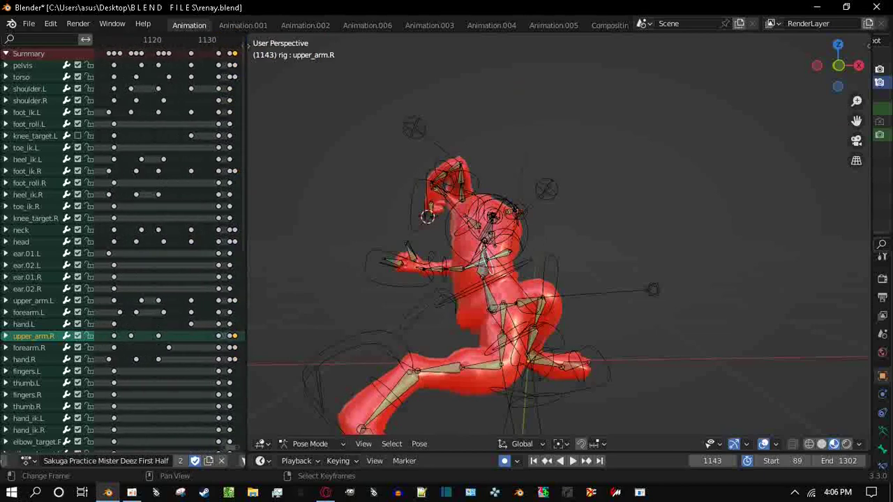
{"action": "key", "text": "space"}
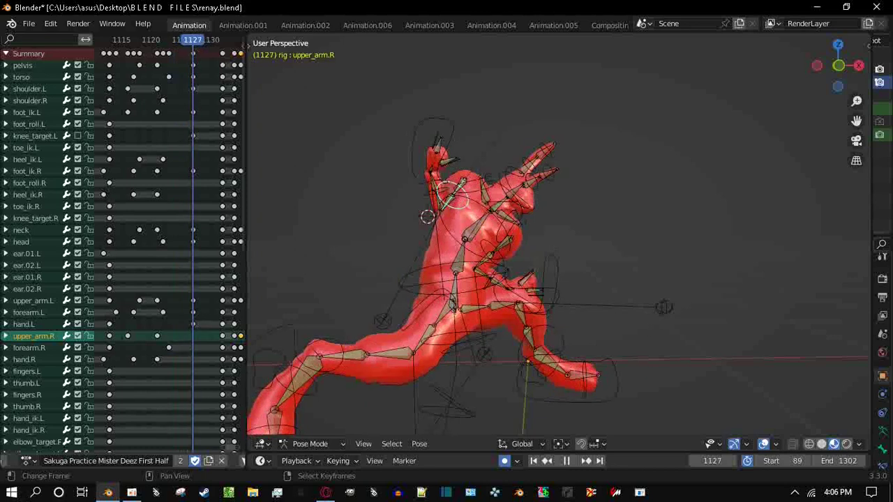
{"action": "scroll", "coordinate": [169, 244], "scroll_direction": "up", "scroll_amount": 2}
{"action": "key", "text": "g"}
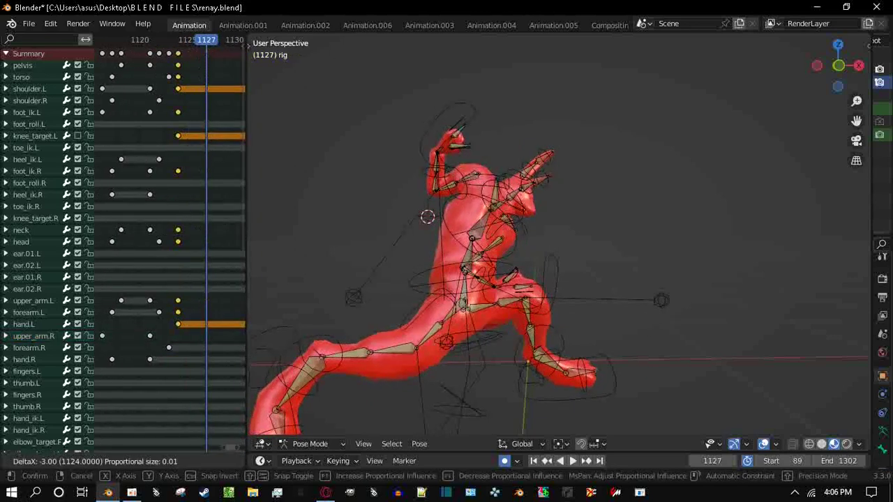
{"action": "key", "text": "Return"}
{"action": "scroll", "coordinate": [122, 244], "scroll_direction": "down", "scroll_amount": 2}
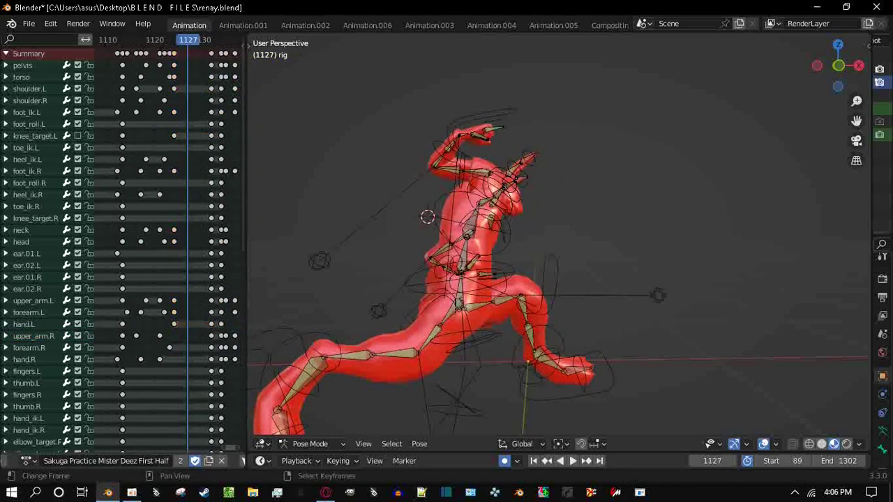
Shift all keyframes from frame 1132 onward seven frames earlier and play back the section
{"action": "key", "text": "space"}
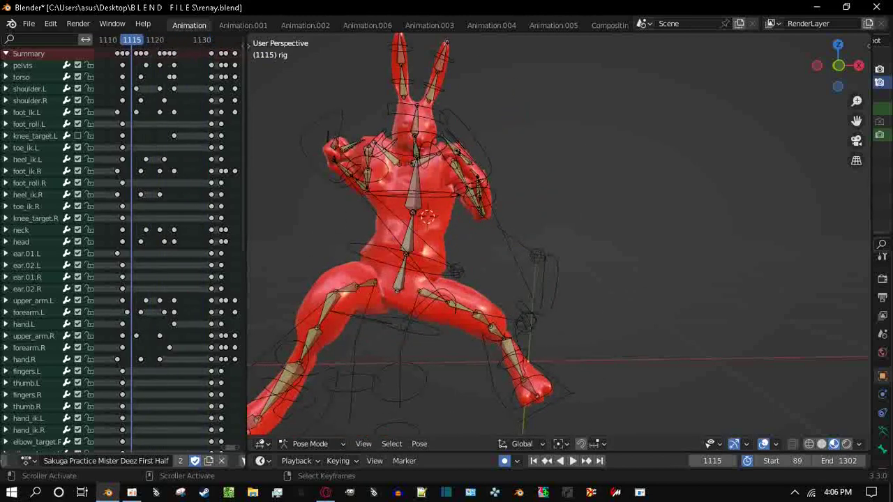
{"action": "scroll", "coordinate": [227, 244], "scroll_direction": "up", "scroll_amount": 2}
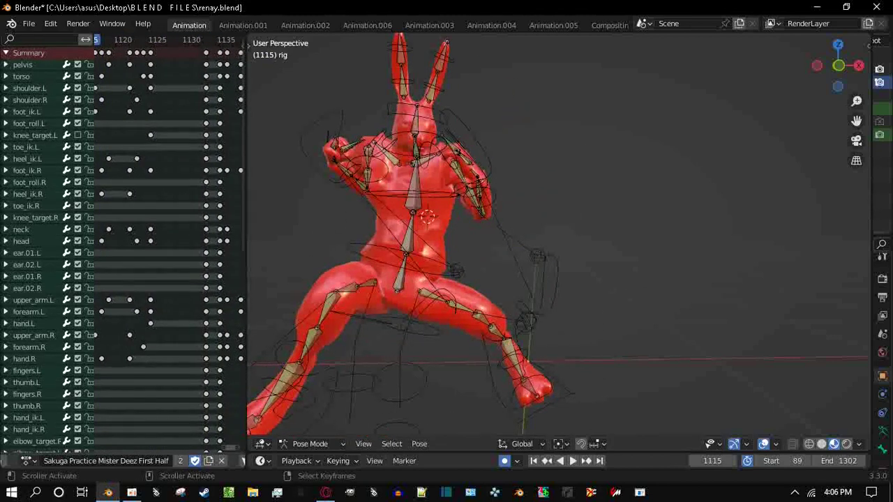
{"action": "key", "text": "g"}
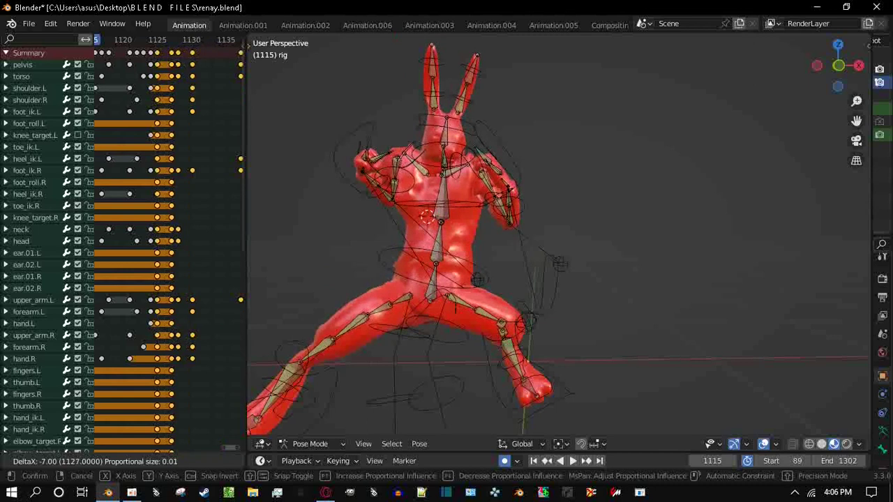
{"action": "key", "text": "Return"}
{"action": "key", "text": "space"}
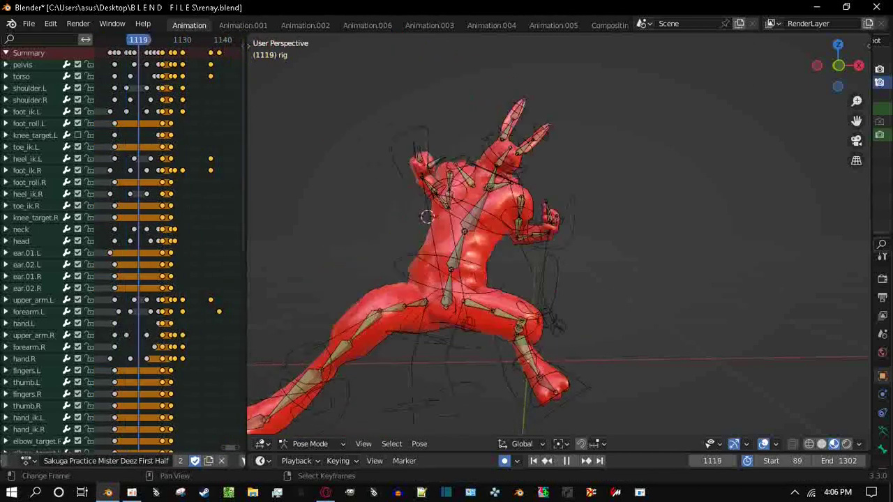
{"action": "key", "text": "space"}
Delete the column of keyframes at frame 1127
{"action": "scroll", "coordinate": [170, 244], "scroll_direction": "up", "scroll_amount": 3}
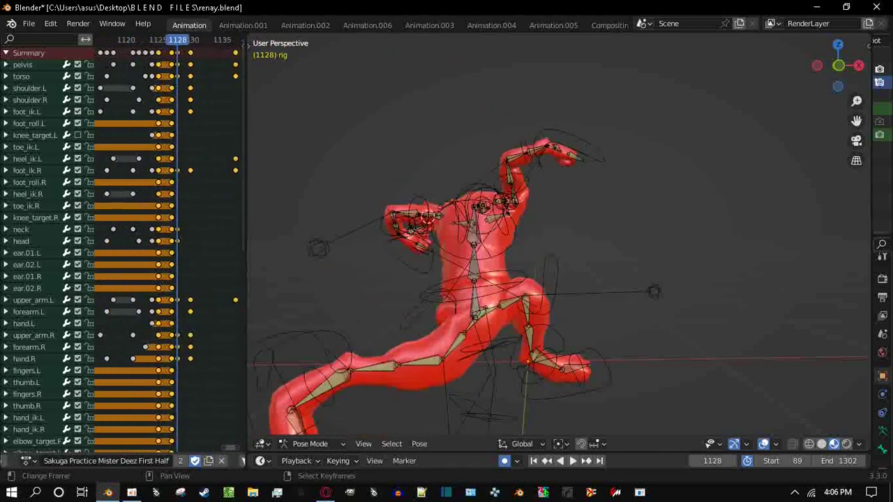
{"action": "key", "text": "x"}
{"action": "left_click", "coordinate": [167, 56]}
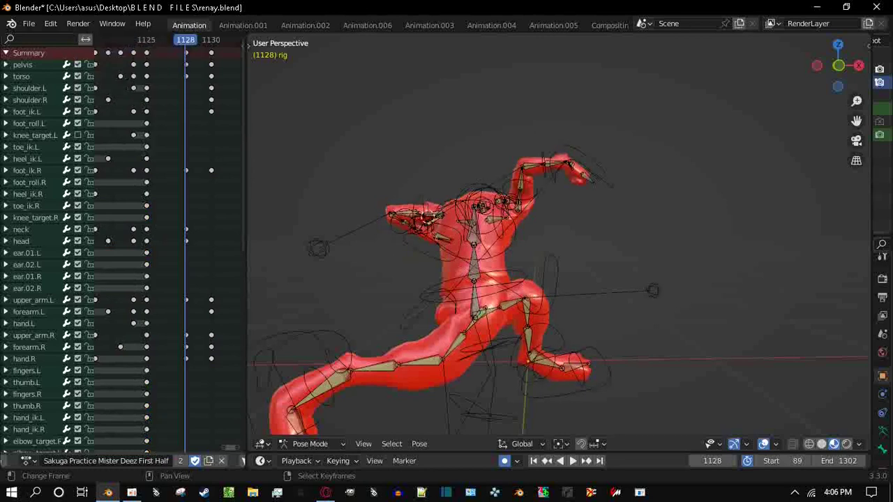
Shift the keyframes from frame 1128 onward two frames earlier, starting at 1126, and play them back
{"action": "scroll", "coordinate": [173, 49], "scroll_direction": "down", "scroll_amount": 2}
{"action": "left_click_drag", "start_coordinate": [246, 115], "coordinate": [245, 115]}
{"action": "key", "text": "g"}
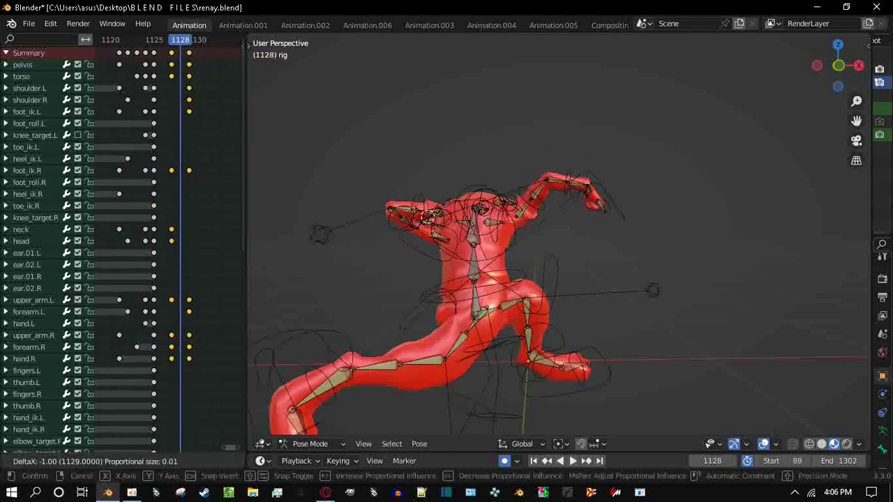
{"action": "key", "text": "Return"}
{"action": "key", "text": "space"}
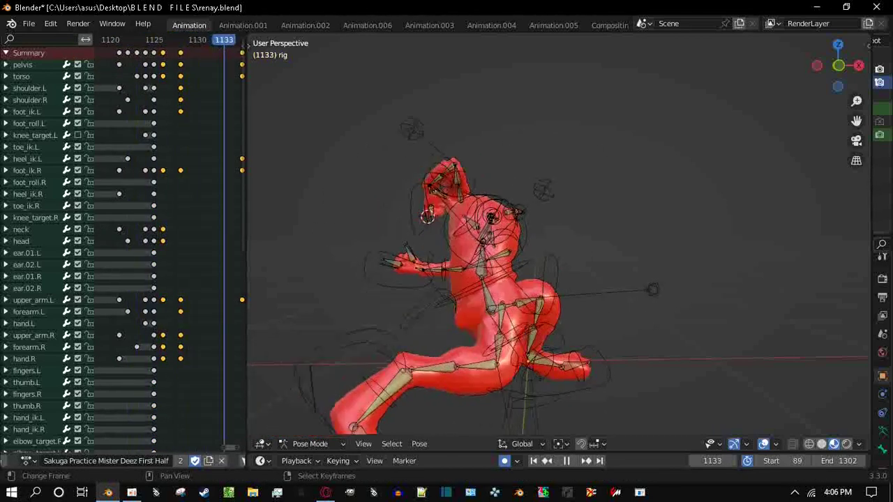
{"action": "key", "text": "space"}
Try the settle keyframes at frame 1130 instead of 1135 and play back the result
{"action": "scroll", "coordinate": [168, 244], "scroll_direction": "down", "scroll_amount": 3}
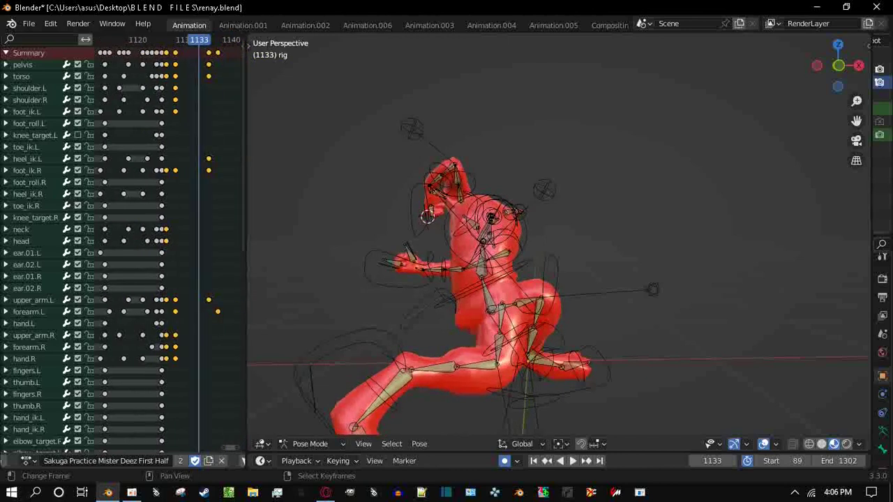
{"action": "key", "text": "g"}
{"action": "key", "text": "Return"}
{"action": "key", "text": "space"}
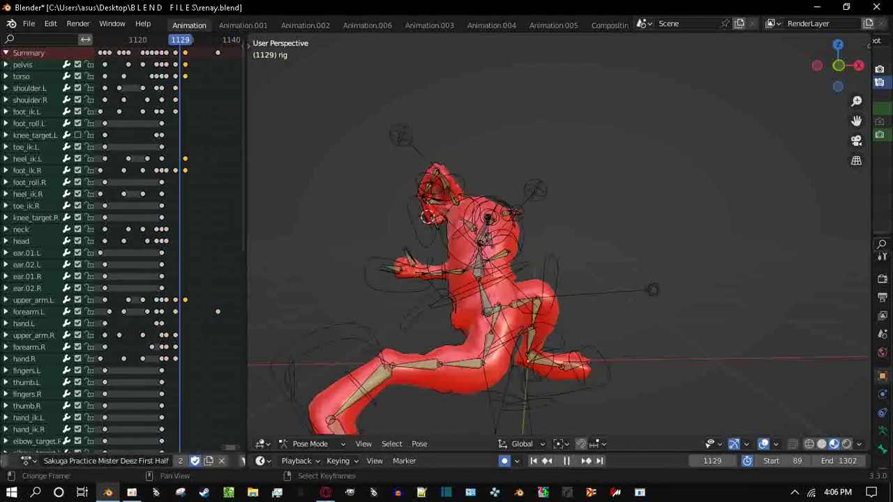
Move the settle keyframes to frame 1137, adjust them to 1136 and play back the section
{"action": "key", "text": "g"}
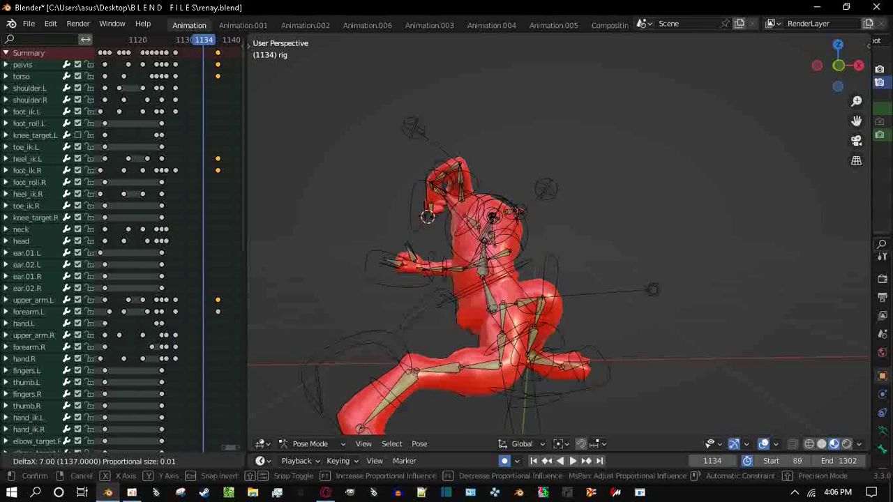
{"action": "key", "text": "Return"}
{"action": "key", "text": "g"}
{"action": "key", "text": "Return"}
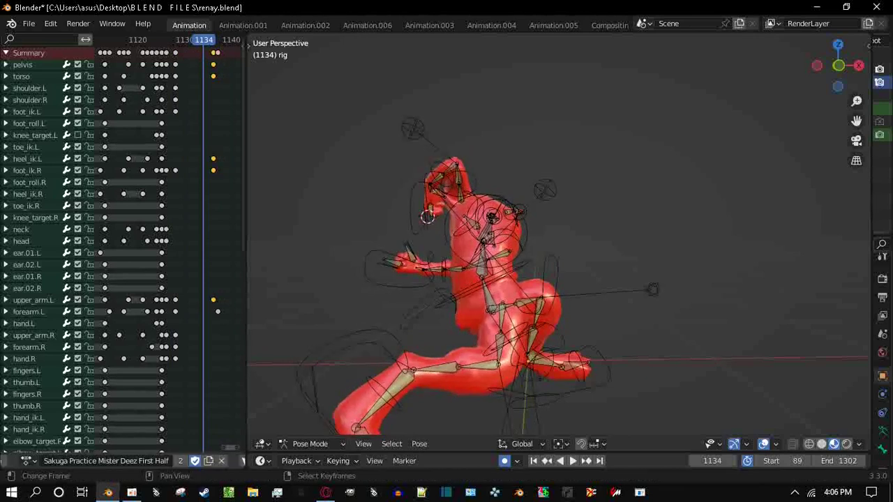
{"action": "key", "text": "ctrl+shift+space"}
{"action": "key", "text": "space"}
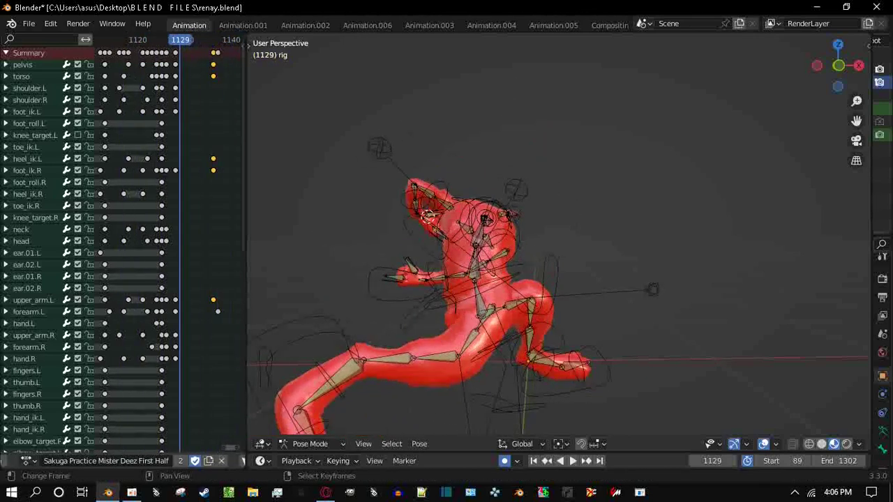
Move the settle keyframes out to frames 1144–1145 and start playback
{"action": "key", "text": "g"}
{"action": "key", "text": "Return"}
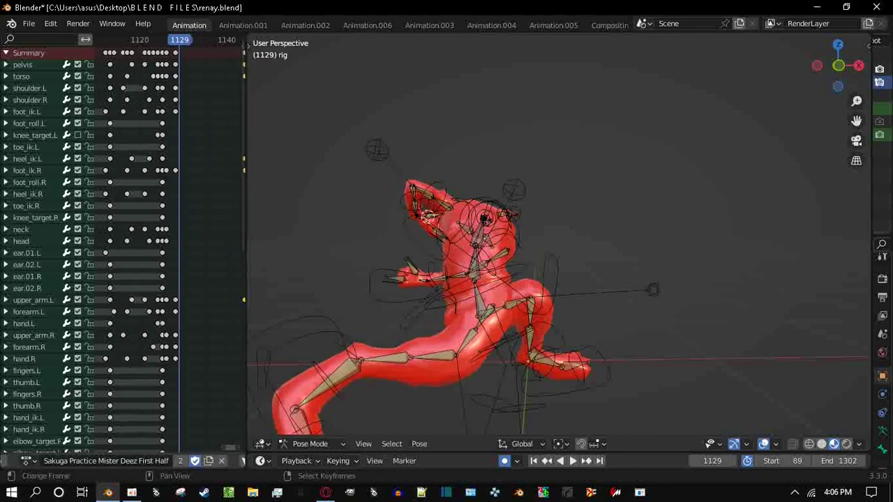
{"action": "scroll", "coordinate": [140, 244], "scroll_direction": "down", "scroll_amount": 3}
{"action": "key", "text": "space"}
Review the retimed motion around frames 1127–1130 from several viewing angles
{"action": "middle_click_drag", "start_coordinate": [300, 210], "coordinate": [262, 210]}
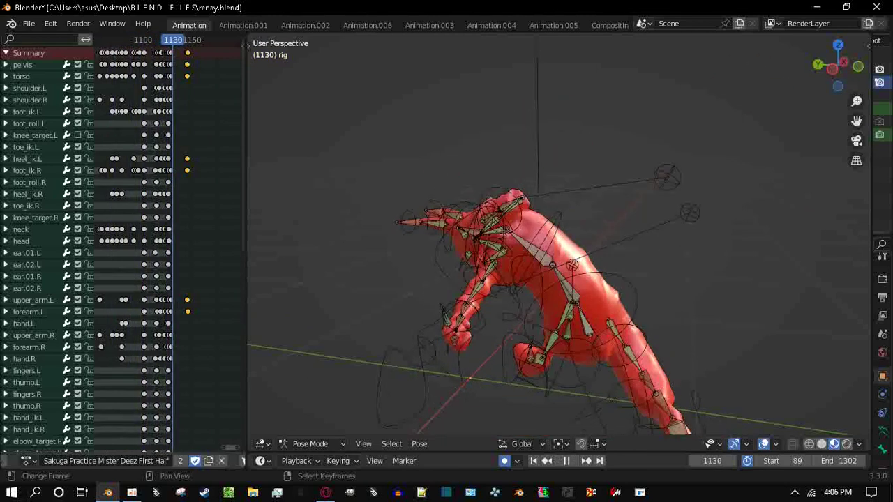
{"action": "key", "text": "space"}
{"action": "middle_click_drag", "start_coordinate": [530, 279], "coordinate": [461, 275]}
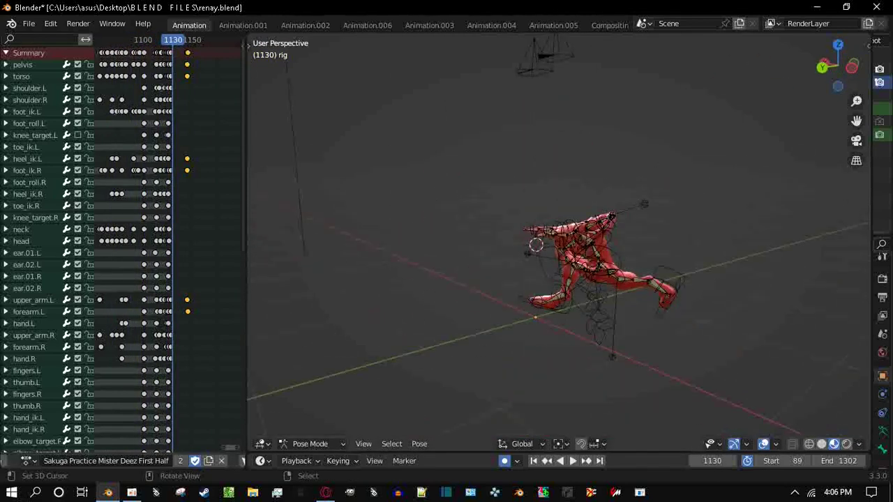
{"action": "scroll", "coordinate": [133, 244], "scroll_direction": "down", "scroll_amount": 1}
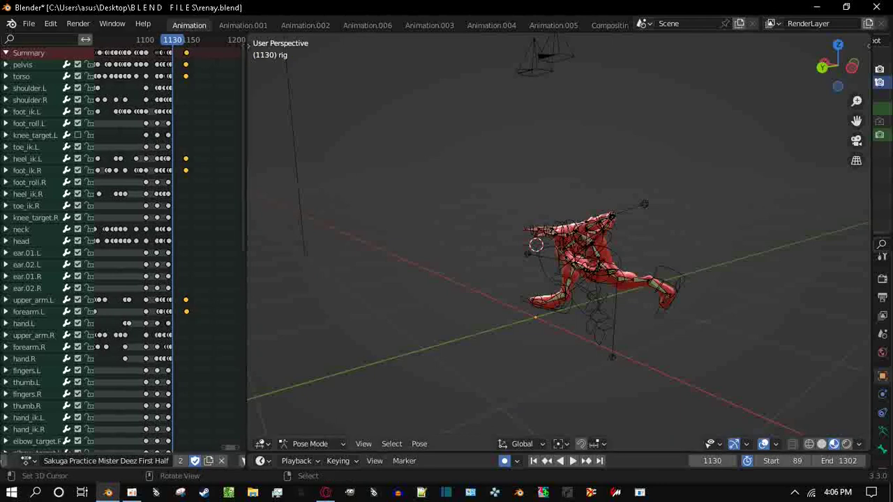
{"action": "scroll", "coordinate": [132, 244], "scroll_direction": "up", "scroll_amount": 1}
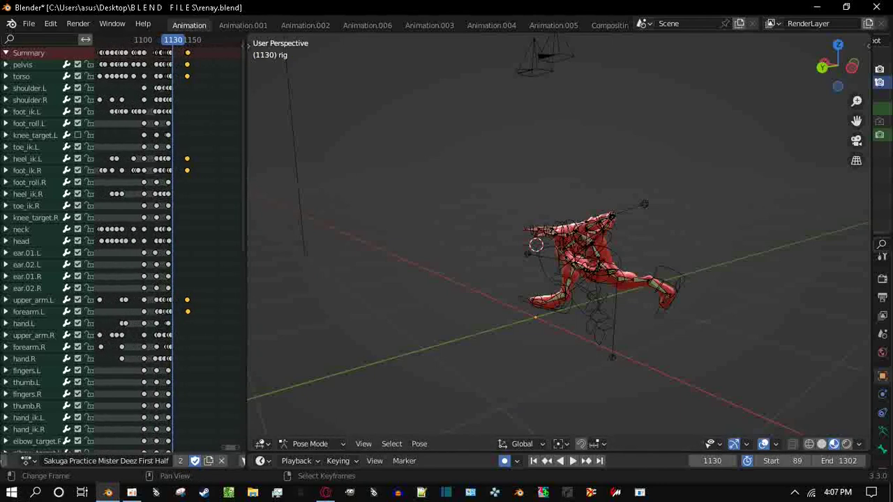
{"action": "scroll", "coordinate": [132, 245], "scroll_direction": "up", "scroll_amount": 2}
{"action": "key", "text": "shift+ctrl+space"}
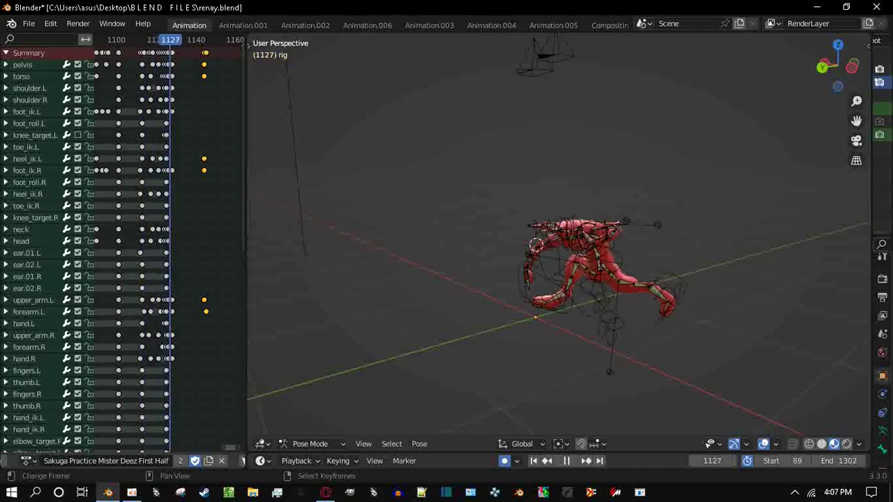
{"action": "key", "text": "space"}
Rotate the right forearm and free-rotate the right upper arm at frame 1127
{"action": "middle_click_drag", "start_coordinate": [558, 279], "coordinate": [457, 272]}
{"action": "scroll", "coordinate": [133, 244], "scroll_direction": "up", "scroll_amount": 5}
{"action": "key", "text": "r"}
{"action": "left_click", "coordinate": [663, 309]}
{"action": "key", "text": "r"}
{"action": "key", "text": "r"}
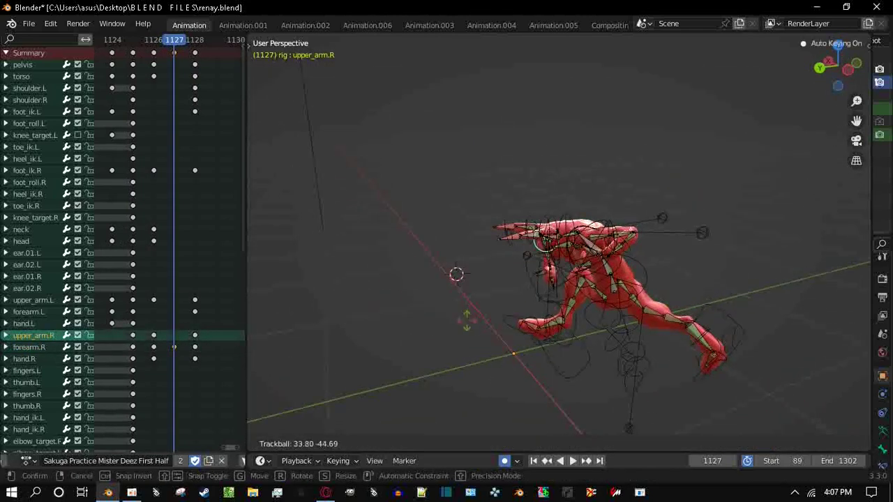
{"action": "left_click", "coordinate": [457, 274]}
{"action": "key", "text": "r"}
{"action": "left_click", "coordinate": [359, 237]}
Refine the right upper arm's rotation at frame 1127 from the side and check the neighbouring frames
{"action": "middle_click_drag", "start_coordinate": [456, 273], "coordinate": [765, 212]}
{"action": "key", "text": "r"}
{"action": "key", "text": "r"}
{"action": "left_click", "coordinate": [359, 237]}
{"action": "key", "text": "r"}
{"action": "key", "text": "Return"}
{"action": "key", "text": "Left"}
{"action": "key", "text": "Left"}
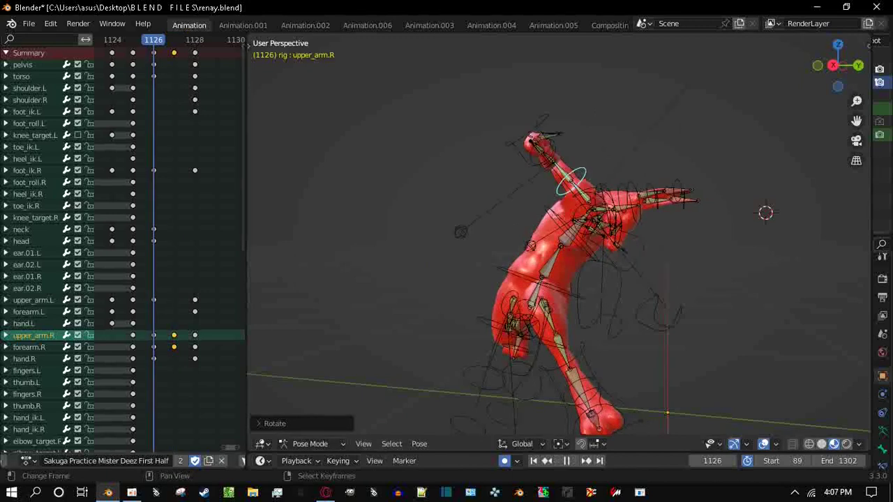
{"action": "middle_click_drag", "start_coordinate": [766, 213], "coordinate": [572, 223]}
{"action": "key", "text": "space"}
{"action": "key", "text": "Left"}
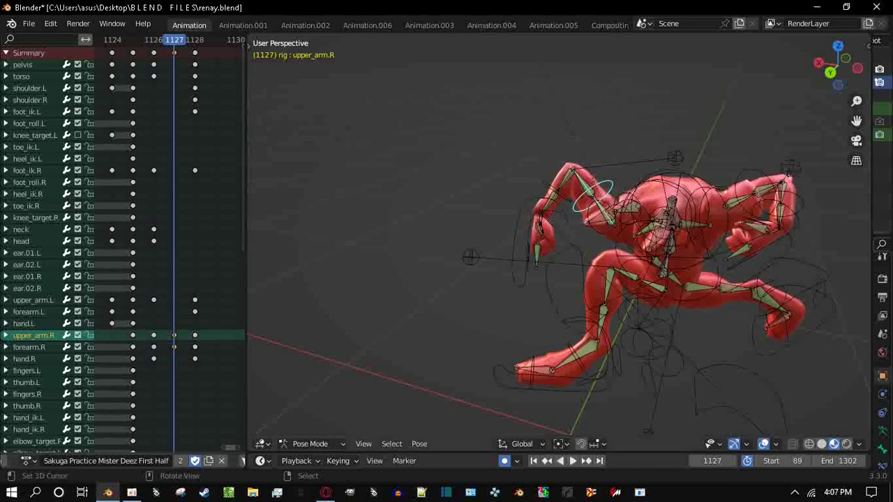
Free-rotate the right upper arm at frame 1127 from the back view and compare it with frame 1126
{"action": "left_click", "coordinate": [557, 190]}
{"action": "left_click", "coordinate": [831, 71]}
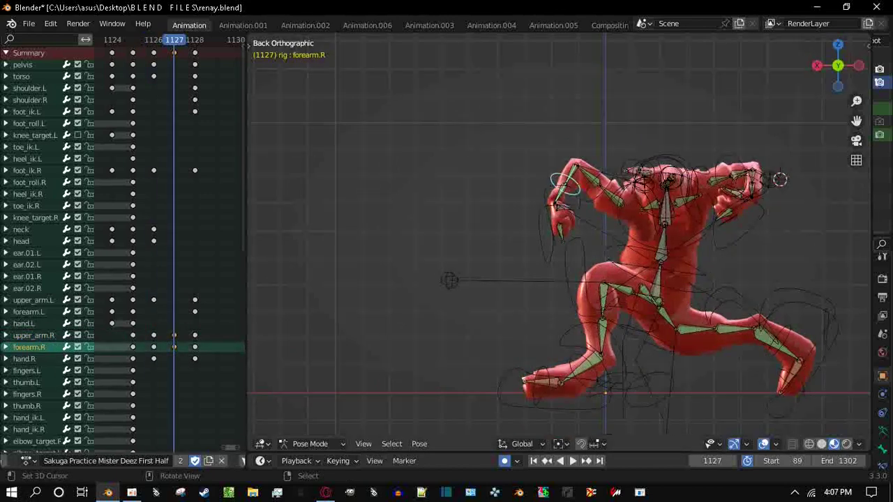
{"action": "left_click", "coordinate": [602, 179]}
{"action": "key", "text": "r"}
{"action": "key", "text": "r"}
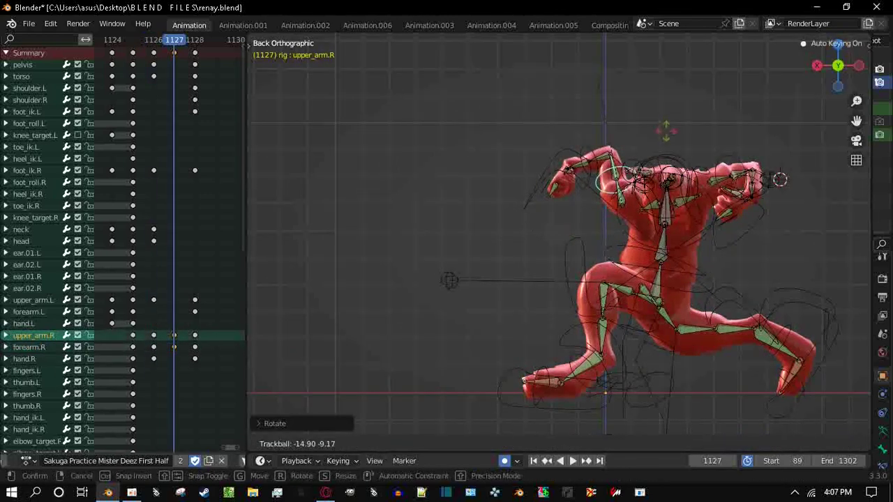
{"action": "key", "text": "Return"}
{"action": "key", "text": "space"}
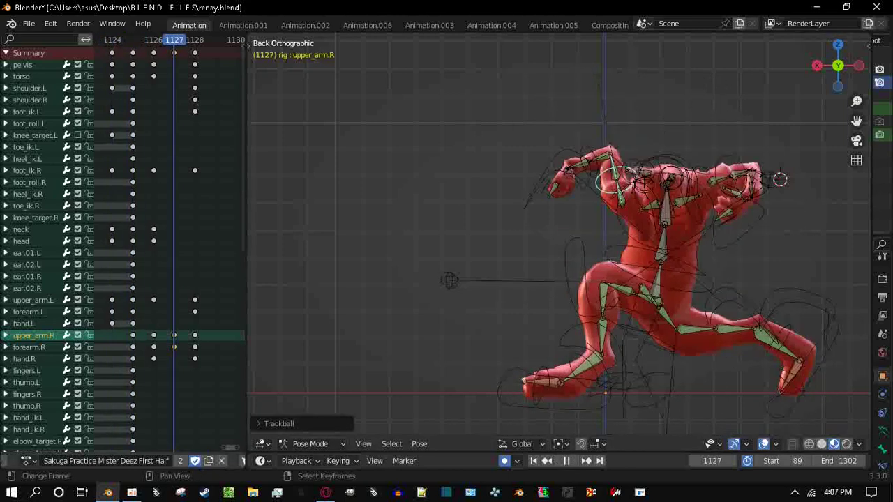
{"action": "key", "text": "Left"}
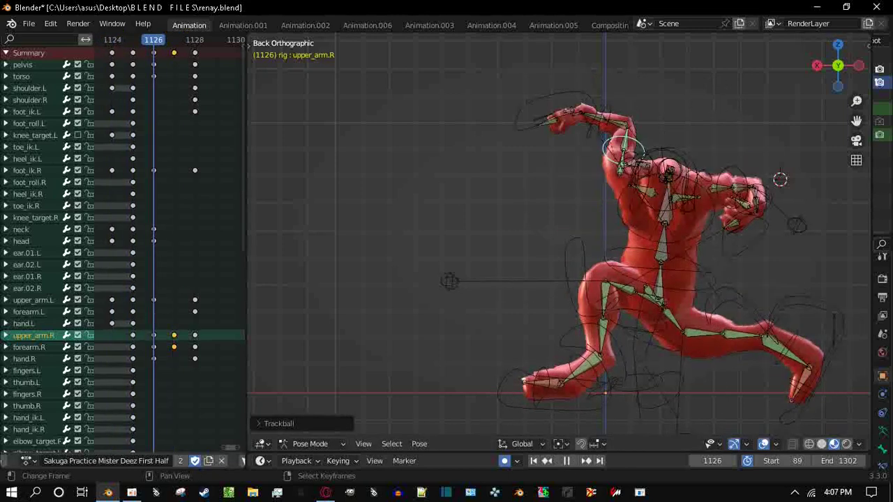
Delete the right upper arm's keyframe at frame 1126
{"action": "key", "text": "x"}
{"action": "left_click", "coordinate": [119, 335]}
{"action": "key", "text": "space"}
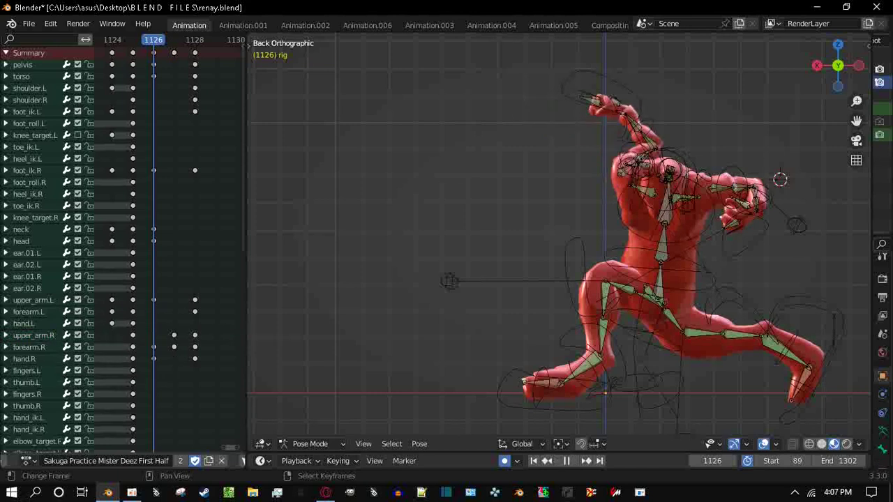
Compare frames 1126 and 1127, and move the remaining keyframes at 1126 to frame 1125
{"action": "key", "text": "Left"}
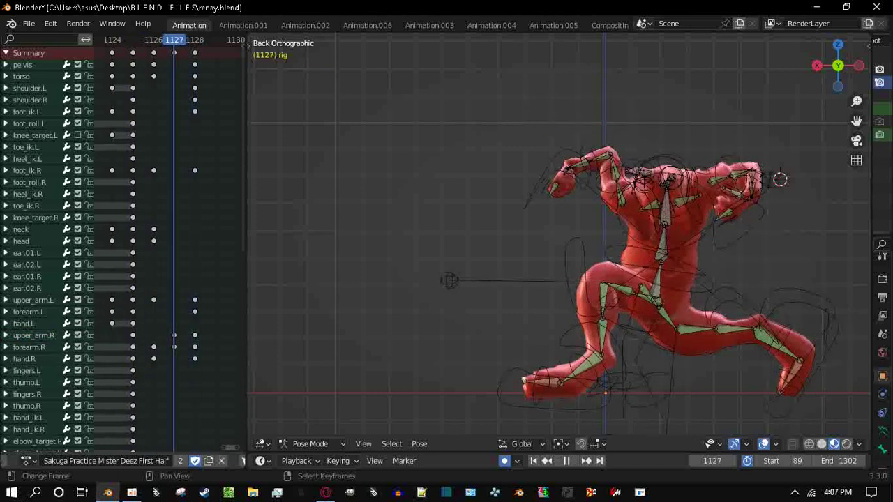
{"action": "key", "text": "Right"}
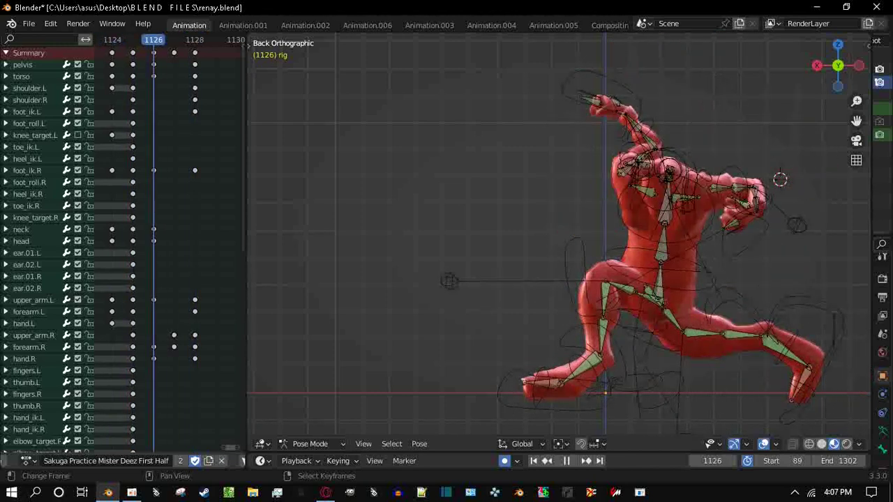
{"action": "key", "text": "space"}
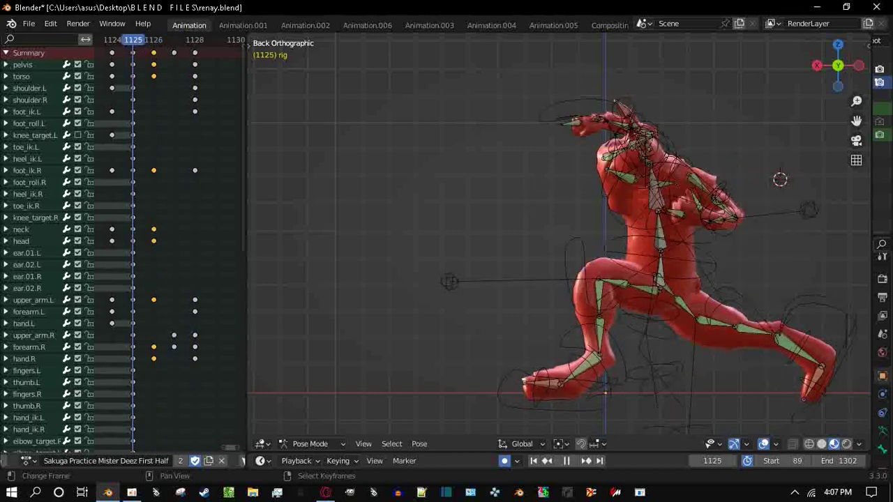
{"action": "key", "text": "space"}
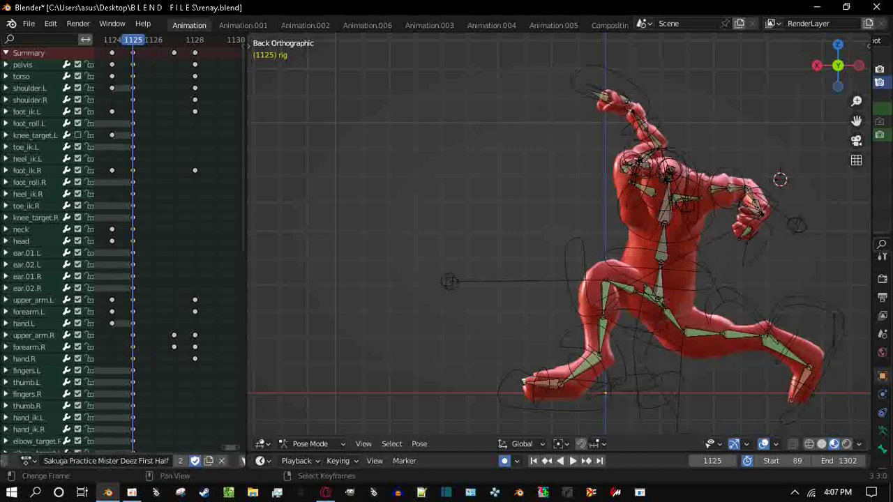
Play the action forward from frame 1125 in the back view to check how the swing settles
{"action": "key", "text": "space"}
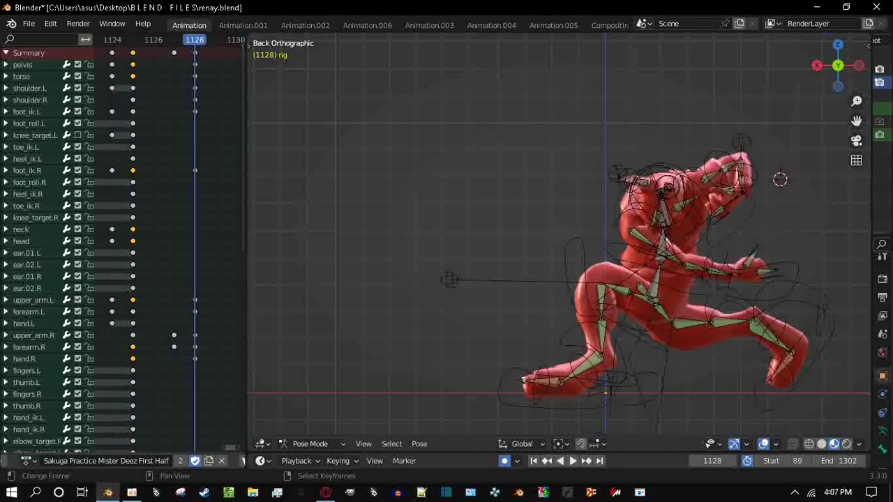
{"action": "key", "text": "space"}
{"action": "scroll", "coordinate": [126, 244], "scroll_direction": "down", "scroll_amount": 2}
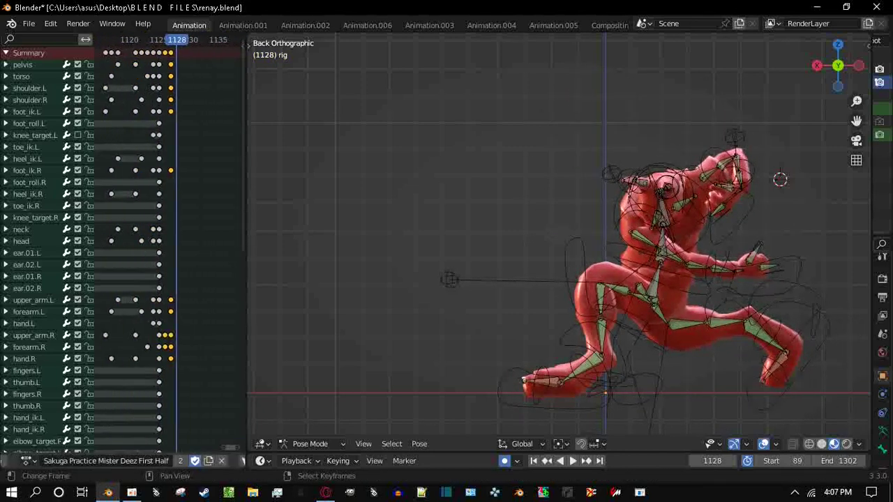
{"action": "key", "text": "space"}
{"action": "scroll", "coordinate": [126, 244], "scroll_direction": "down", "scroll_amount": 2}
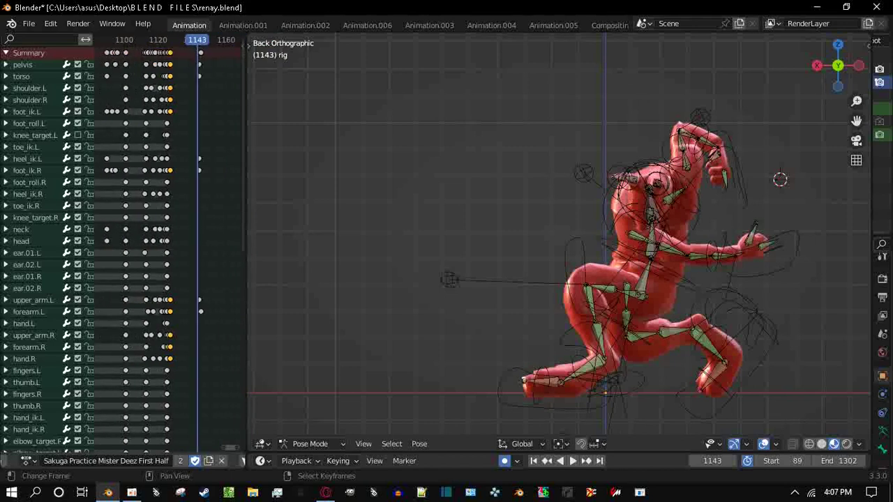
Play the swing backward and review it in perspective from several angles, stopping at frame 1125
{"action": "key", "text": "ctrl+shift+space"}
{"action": "middle_click_drag", "start_coordinate": [628, 244], "coordinate": [670, 209]}
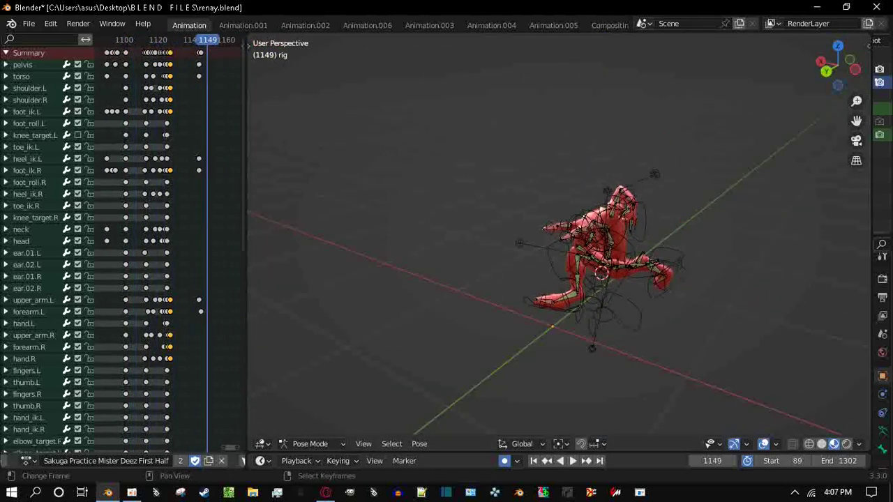
{"action": "scroll", "coordinate": [125, 244], "scroll_direction": "down", "scroll_amount": 2}
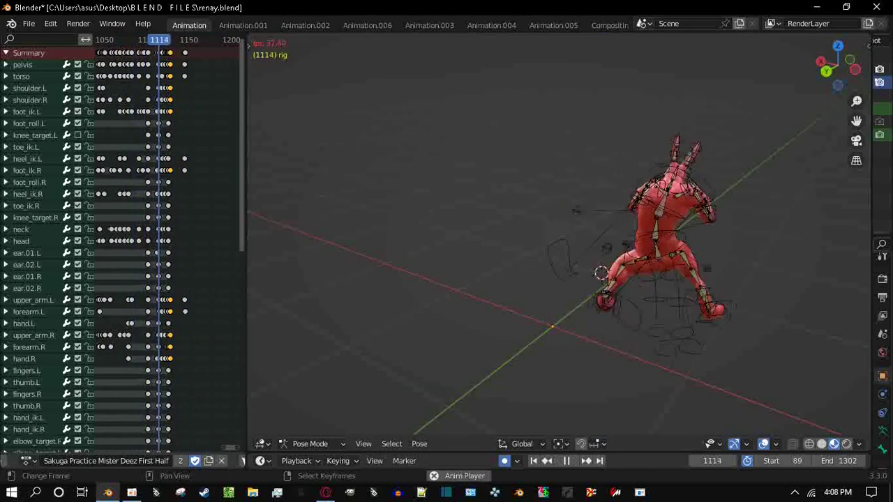
{"action": "middle_click_drag", "start_coordinate": [558, 245], "coordinate": [481, 213]}
{"action": "scroll", "coordinate": [126, 245], "scroll_direction": "down", "scroll_amount": 1}
{"action": "scroll", "coordinate": [126, 244], "scroll_direction": "up", "scroll_amount": 10}
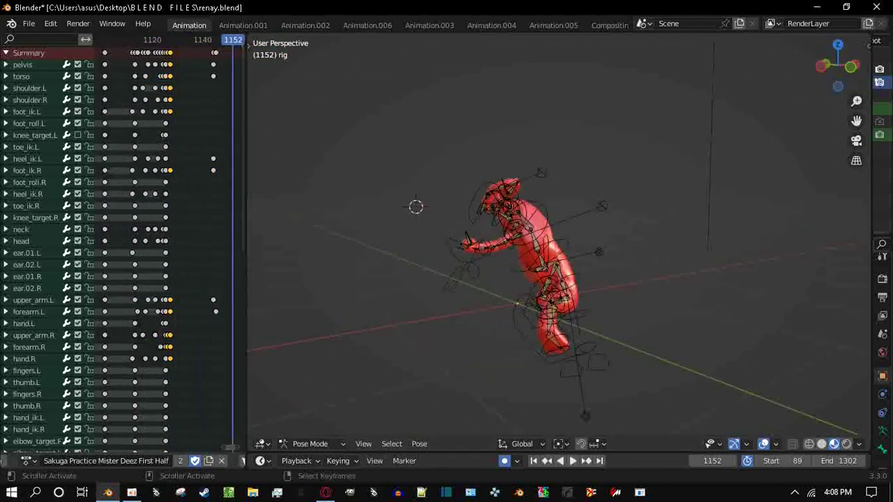
{"action": "key", "text": "shift+ctrl+space"}
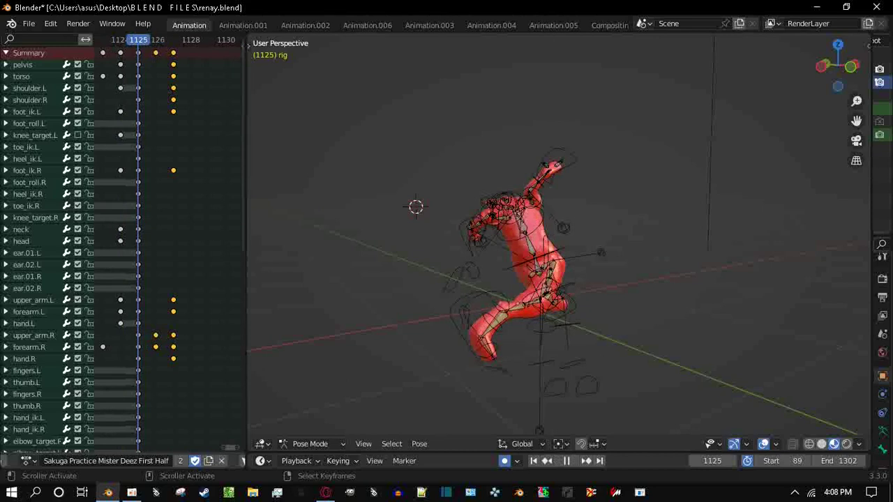
{"action": "key", "text": "space"}
Adjust the left arm's rotation at frame 1125 from a close-up view behind the character
{"action": "scroll", "coordinate": [489, 238], "scroll_direction": "up", "scroll_amount": 8}
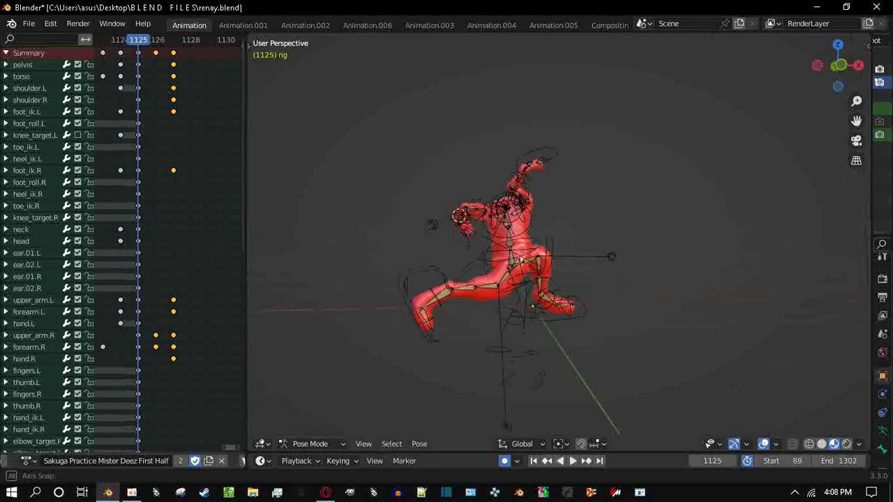
{"action": "middle_click_drag", "start_coordinate": [489, 237], "coordinate": [503, 231]}
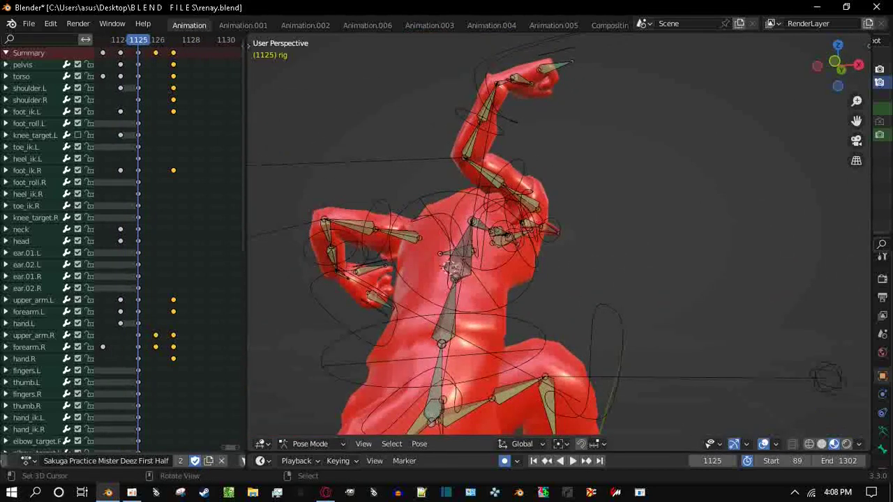
{"action": "key", "text": "r"}
{"action": "key", "text": "Return"}
{"action": "mouse_move", "coordinate": [489, 237]}
{"action": "middle_mouse_down"}
{"action": "mouse_move", "coordinate": [404, 265]}
{"action": "mouse_move", "coordinate": [447, 210]}
{"action": "mouse_move", "coordinate": [492, 239]}
{"action": "middle_mouse_up"}
{"action": "key", "text": "r"}
{"action": "key", "text": "Return"}
{"action": "middle_click_drag", "start_coordinate": [296, 323], "coordinate": [309, 240]}
Free-rotate the left shoulder and rotate the left upper arm at frame 1125
{"action": "left_click", "coordinate": [501, 264]}
{"action": "key", "text": "r"}
{"action": "key", "text": "r"}
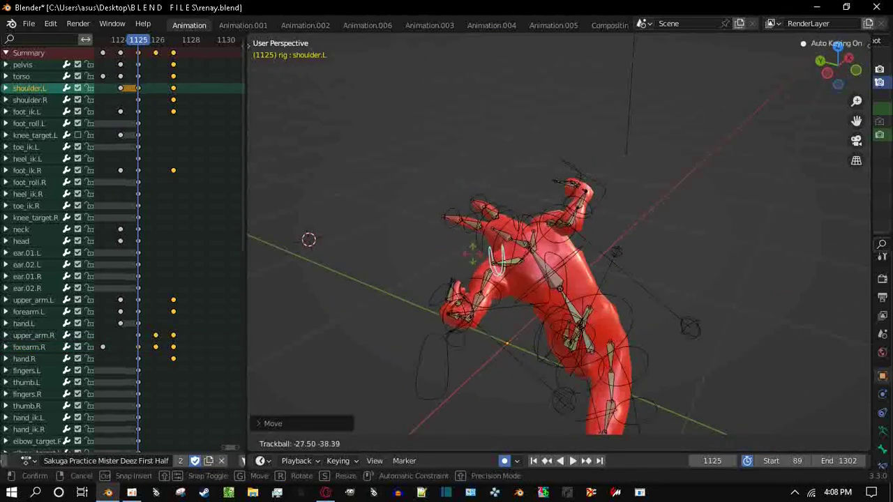
{"action": "key", "text": "Return"}
{"action": "left_click", "coordinate": [492, 300]}
{"action": "left_click", "coordinate": [499, 287]}
{"action": "key", "text": "r"}
{"action": "key", "text": "Return"}
Free-rotate the head control at frame 1125 from behind the character
{"action": "middle_click_drag", "start_coordinate": [309, 239], "coordinate": [803, 219]}
{"action": "left_click", "coordinate": [629, 204]}
{"action": "key", "text": "r"}
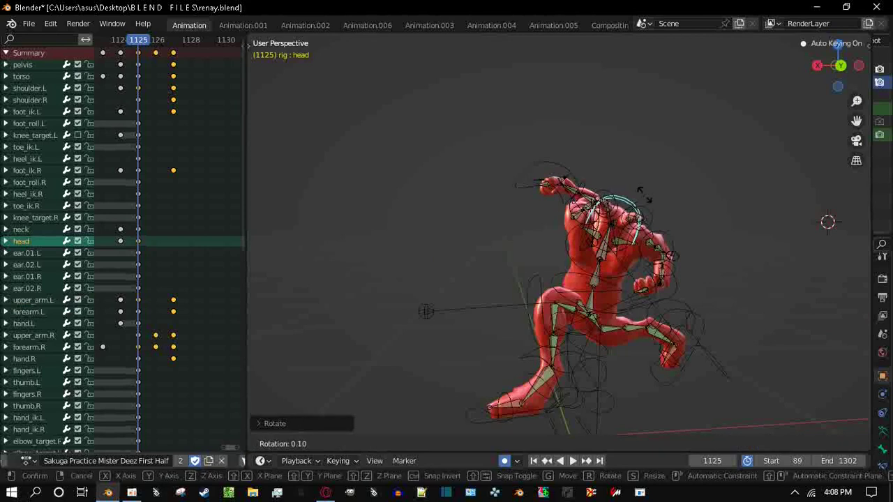
{"action": "key", "text": "r"}
{"action": "key", "text": "r"}
{"action": "key", "text": "r"}
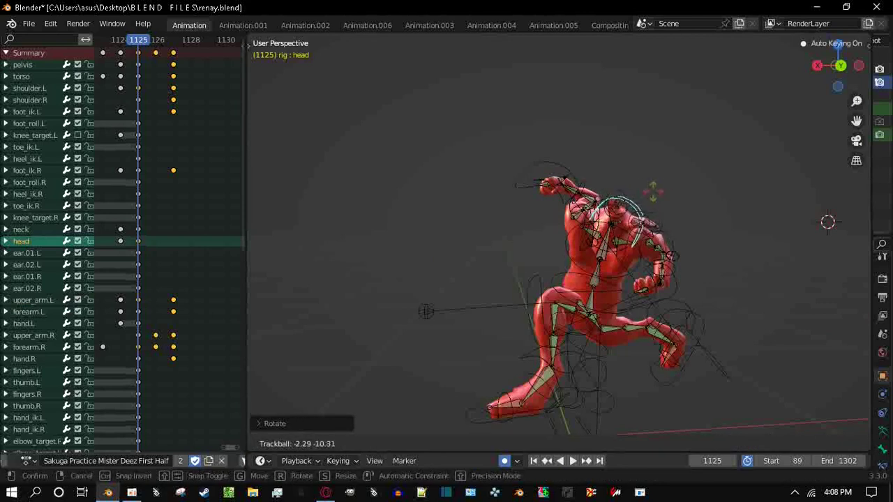
{"action": "left_click", "coordinate": [828, 222]}
Play the revised swing past frame 1125 and inspect the pose at frame 1140 from both sides
{"action": "middle_click_drag", "start_coordinate": [827, 221], "coordinate": [443, 227]}
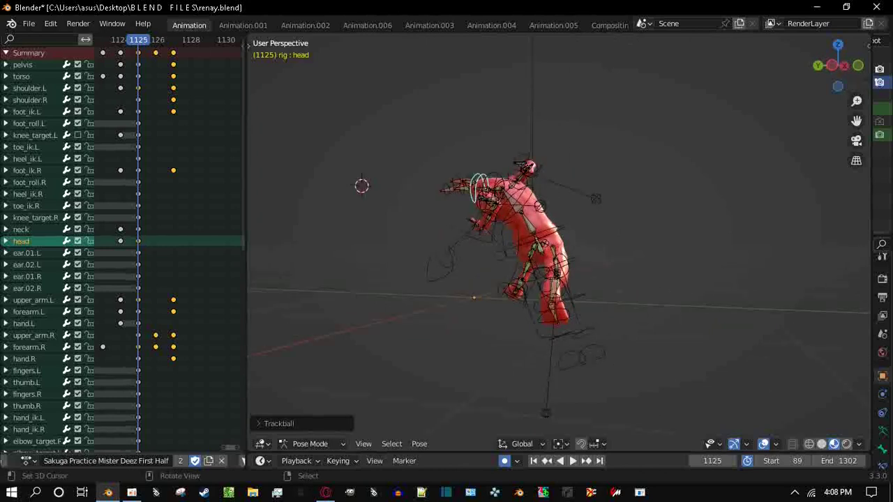
{"action": "key", "text": "space"}
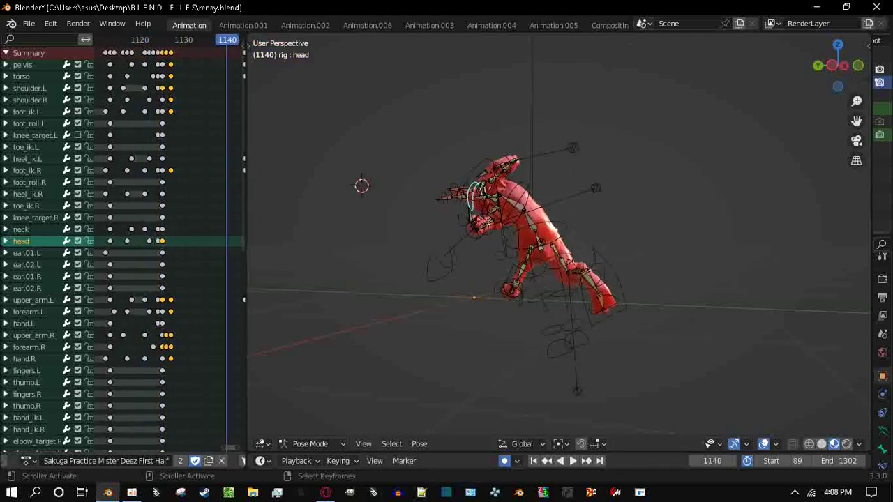
{"action": "middle_click_drag", "start_coordinate": [446, 230], "coordinate": [531, 230]}
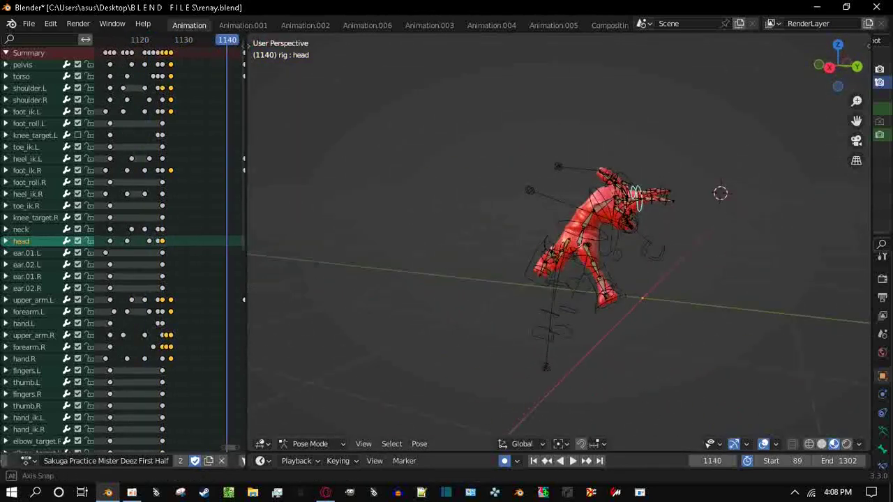
{"action": "middle_click_drag", "start_coordinate": [631, 185], "coordinate": [363, 208]}
{"action": "scroll", "coordinate": [122, 244], "scroll_direction": "up", "scroll_amount": 2}
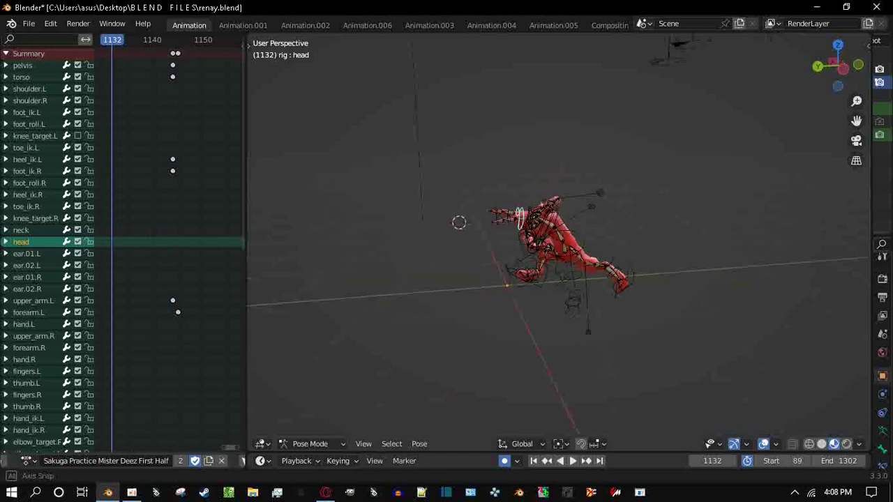
Keyframe all of the rig's controls at frame 1133 and go to frame 1144
{"action": "scroll", "coordinate": [122, 244], "scroll_direction": "down", "scroll_amount": 3}
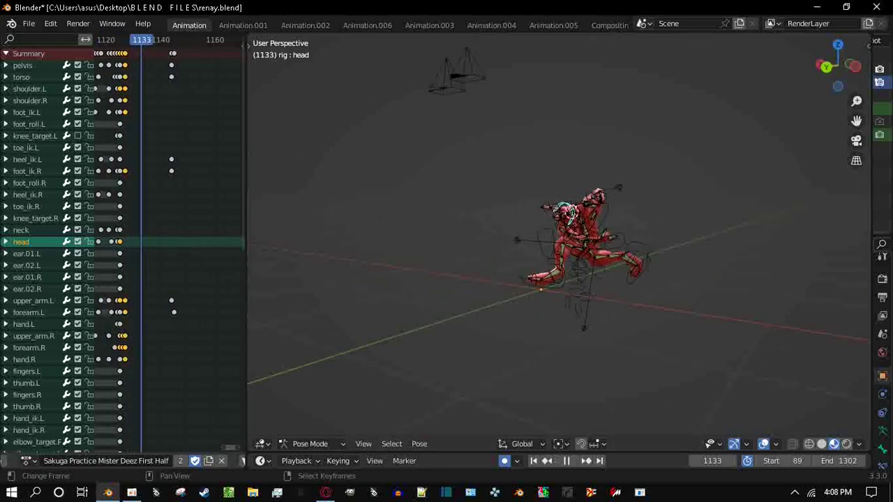
{"action": "scroll", "coordinate": [122, 244], "scroll_direction": "up", "scroll_amount": 3}
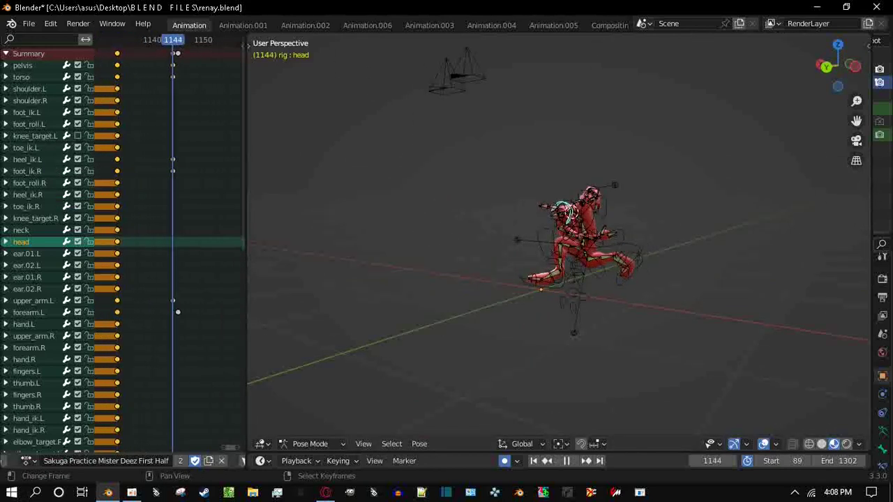
{"action": "middle_click_drag", "start_coordinate": [558, 244], "coordinate": [531, 230]}
In the front view at frame 1144, shift the torso and move the right foot IK control inward by about 0.087 on X
{"action": "left_click", "coordinate": [859, 68]}
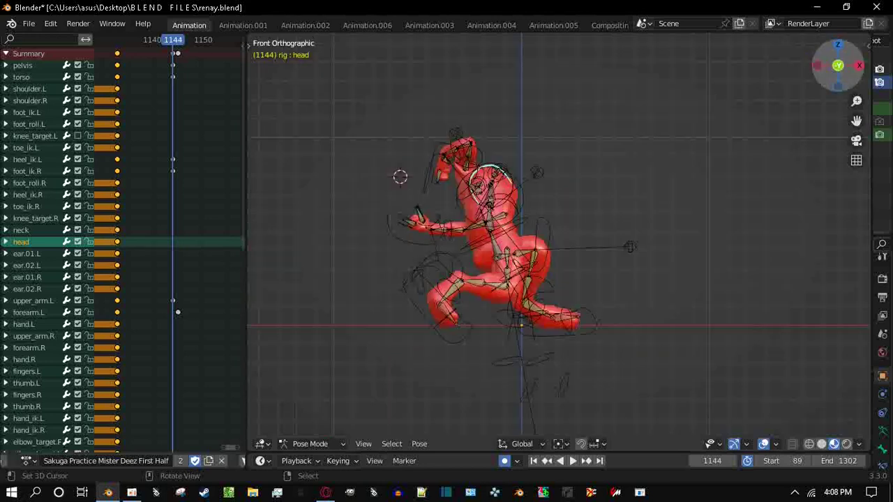
{"action": "left_click_drag", "start_coordinate": [446, 296], "coordinate": [457, 282]}
{"action": "key", "text": "g"}
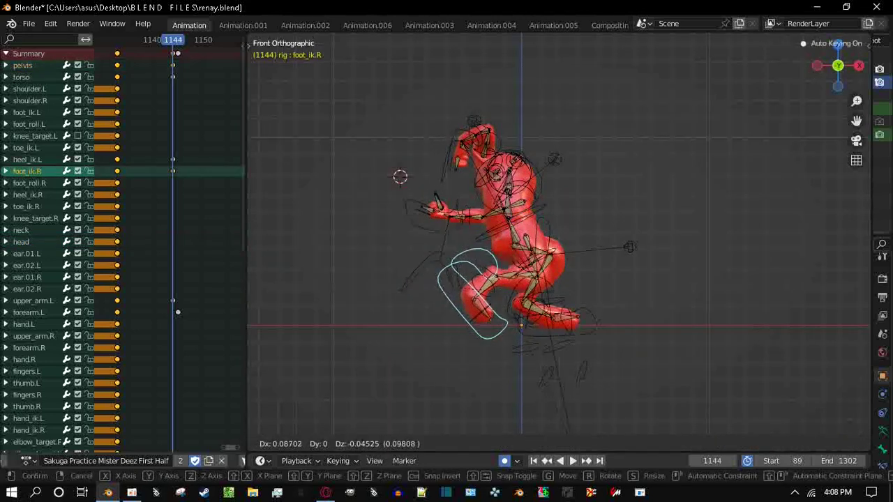
{"action": "key", "text": "Return"}
Free-rotate the pelvis slightly at frame 1144 in the left orthographic view
{"action": "left_click", "coordinate": [817, 65]}
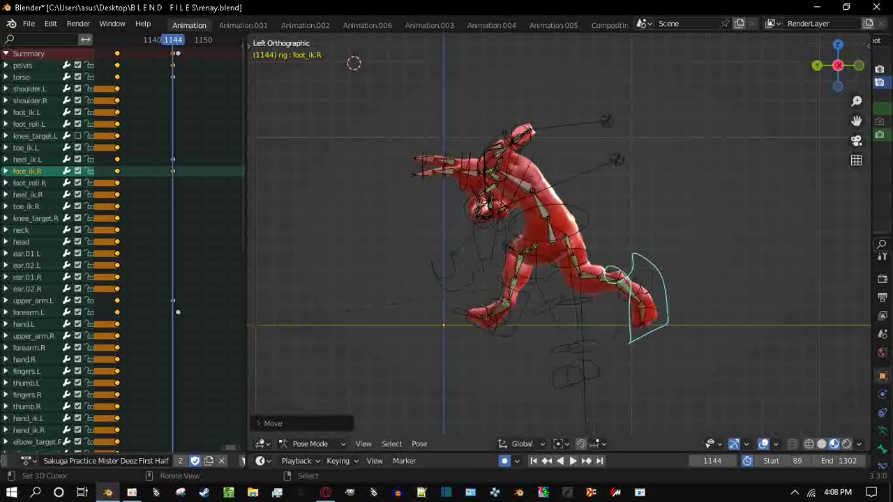
{"action": "scroll", "coordinate": [559, 230], "scroll_direction": "up", "scroll_amount": 3}
{"action": "left_click", "coordinate": [606, 215]}
{"action": "key", "text": "r"}
{"action": "key", "text": "r"}
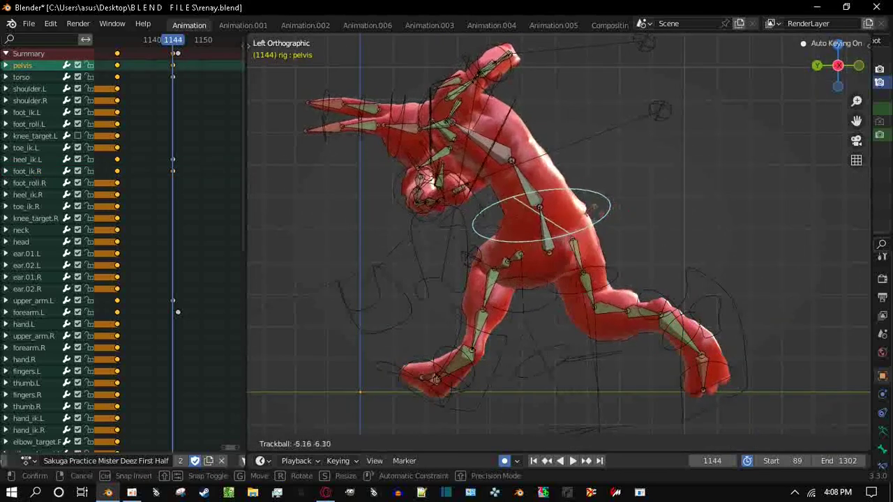
{"action": "key", "text": "Return"}
Rotate the left foot IK control at frame 1144 to angle the front foot against the ground
{"action": "left_click", "coordinate": [506, 337]}
{"action": "key", "text": "r"}
{"action": "key", "text": "r"}
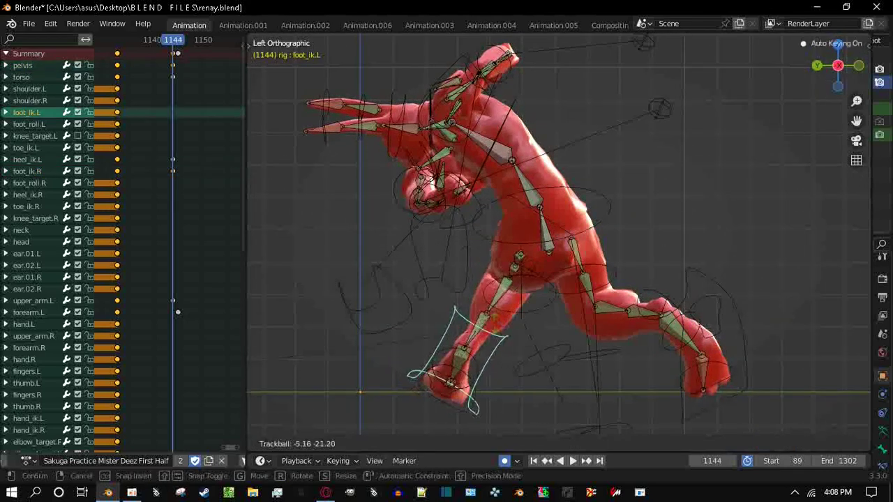
{"action": "key", "text": "Return"}
{"action": "key", "text": "r"}
{"action": "key", "text": "r"}
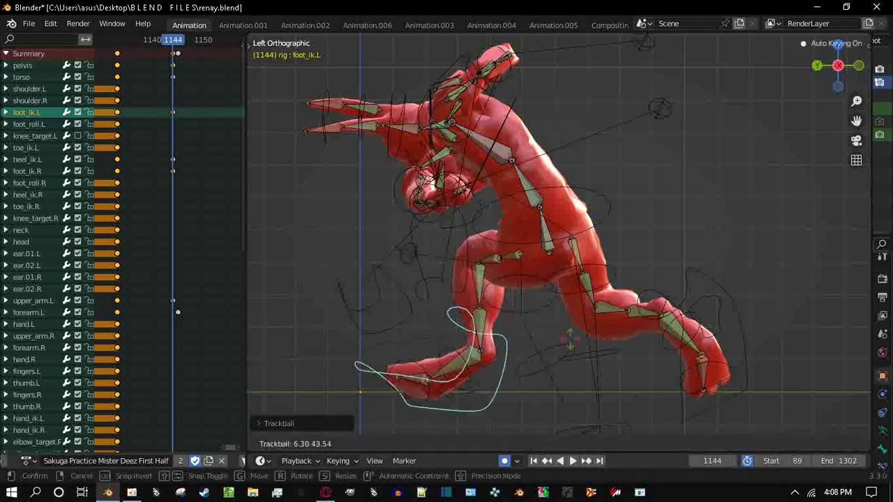
{"action": "key", "text": "Return"}
{"action": "key", "text": "r"}
{"action": "key", "text": "Return"}
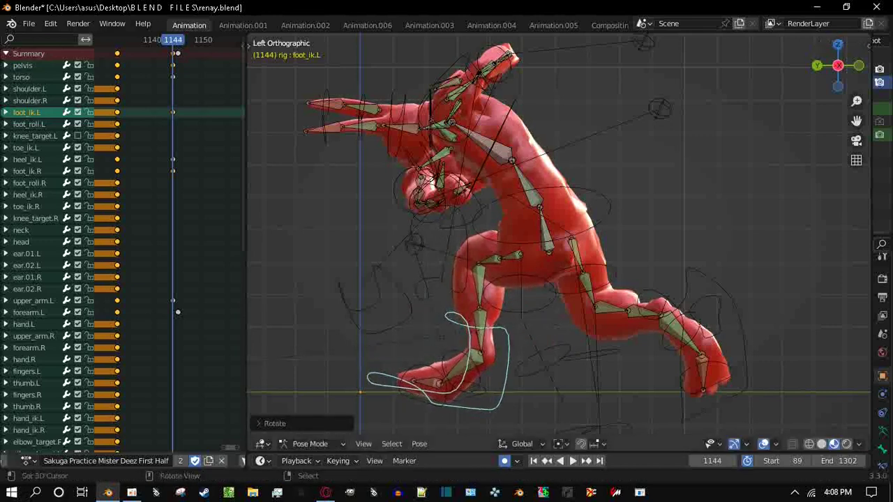
Move the left foot IK control slightly forward at frame 1144 and fine-tune its rotation
{"action": "key", "text": "g"}
{"action": "key", "text": "Return"}
{"action": "key", "text": "r"}
{"action": "key", "text": "Return"}
{"action": "key", "text": "g"}
{"action": "key", "text": "Return"}
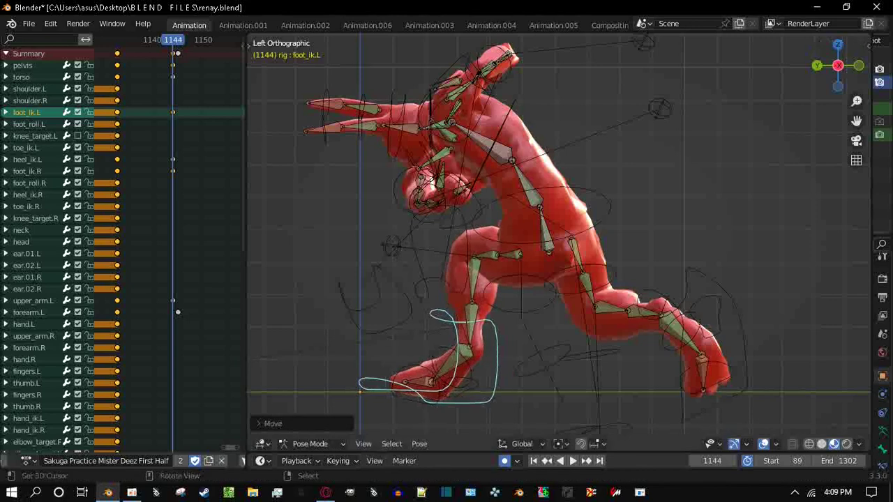
Rotate the right foot IK control at frame 1144 and lower the rear foot onto the ground line
{"action": "left_click", "coordinate": [746, 363]}
{"action": "key", "text": "r"}
{"action": "key", "text": "r"}
{"action": "key", "text": "Return"}
{"action": "key", "text": "g"}
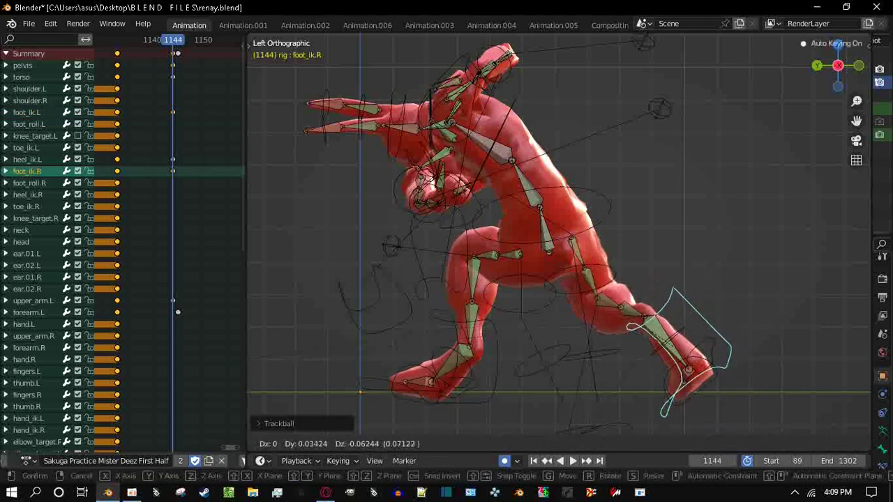
{"action": "key", "text": "Return"}
{"action": "key", "text": "g"}
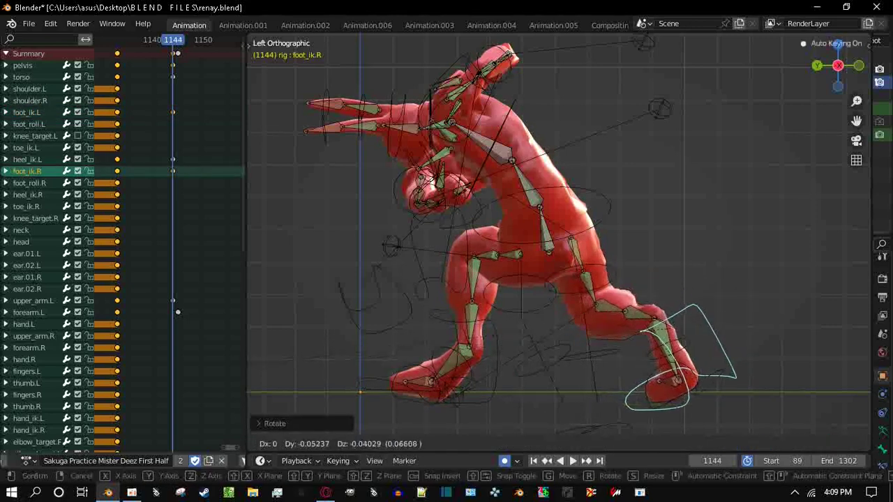
{"action": "key", "text": "Return"}
Free-rotate the upper body at frame 1144 so the chest bends farther forward
{"action": "middle_click_drag", "start_coordinate": [558, 238], "coordinate": [579, 244]}
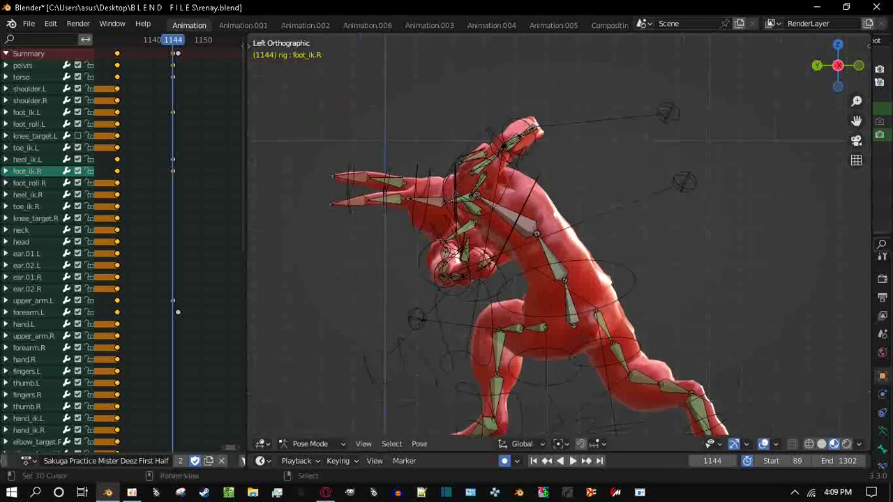
{"action": "key", "text": "r"}
{"action": "key", "text": "r"}
{"action": "key", "text": "Return"}
{"action": "key", "text": "r"}
Free-rotate the neck control at frame 1144 in the left view
{"action": "left_click", "coordinate": [487, 150]}
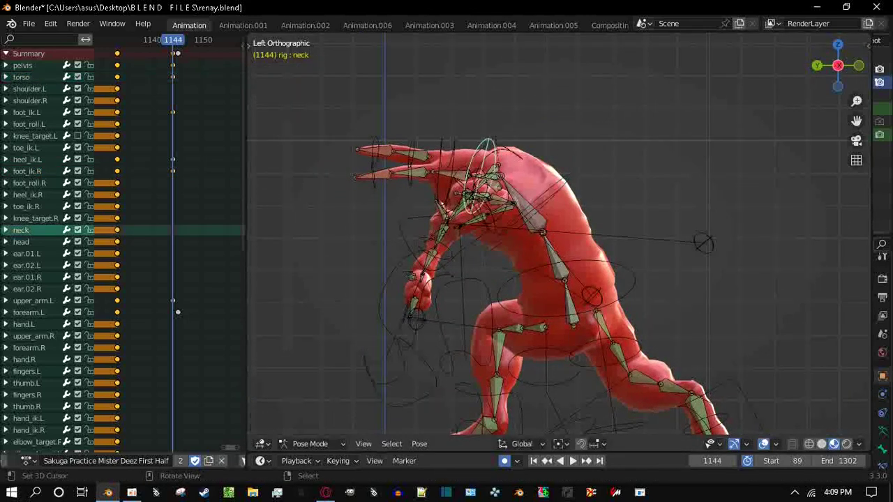
{"action": "key", "text": "r"}
{"action": "key", "text": "r"}
{"action": "key", "text": "r"}
{"action": "key", "text": "Return"}
{"action": "key", "text": "r"}
Free-rotate the head control at frame 1144 in the left view
{"action": "left_click", "coordinate": [492, 143]}
{"action": "key", "text": "g"}
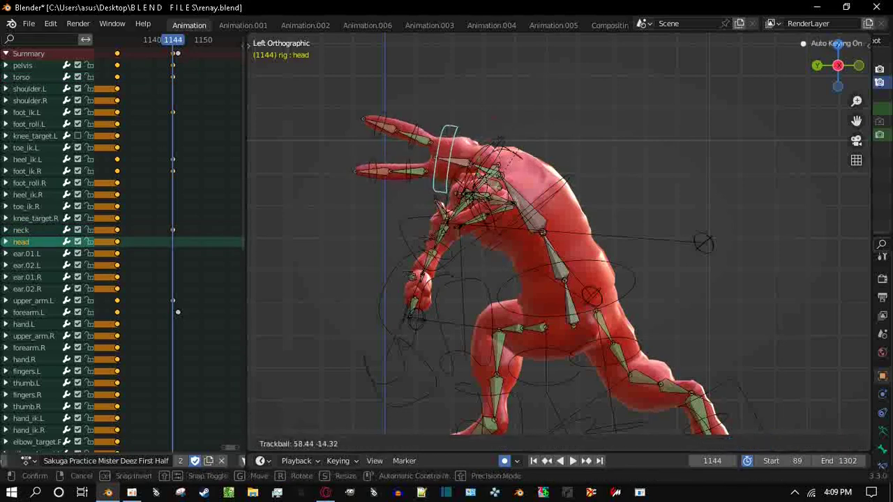
{"action": "key", "text": "r"}
{"action": "key", "text": "Return"}
Refine the neck's rotation at frame 1144 from a perspective view to lift the head
{"action": "left_click", "coordinate": [446, 224]}
{"action": "middle_click_drag", "start_coordinate": [447, 223], "coordinate": [531, 237]}
{"action": "key", "text": "r"}
{"action": "left_click", "coordinate": [537, 191]}
{"action": "middle_click_drag", "start_coordinate": [538, 192], "coordinate": [621, 199]}
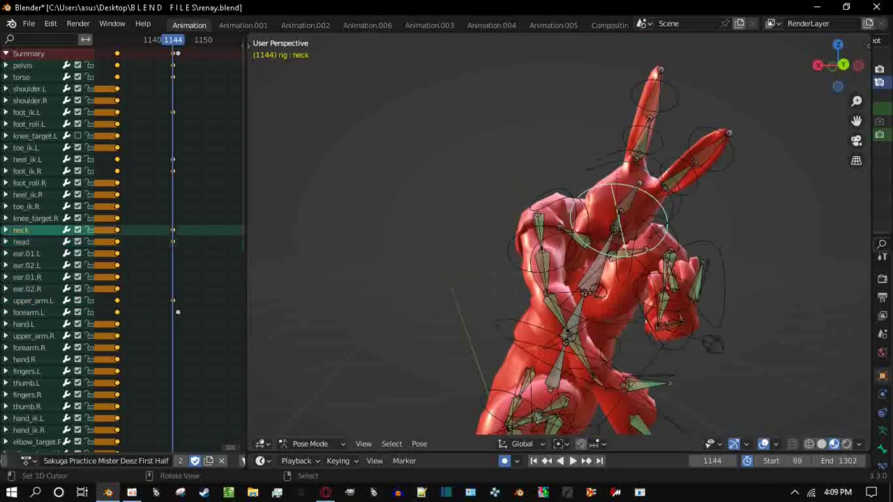
Rotate the left shoulder and left upper arm bones at frame 1144 to lower the arm in front of the chest
{"action": "left_click", "coordinate": [649, 272]}
{"action": "key", "text": "r"}
{"action": "key", "text": "Return"}
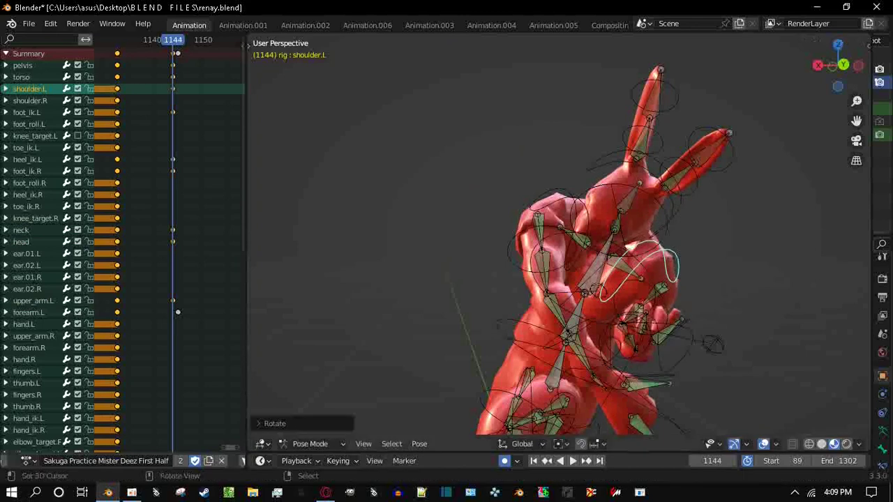
{"action": "left_click", "coordinate": [655, 293]}
{"action": "key", "text": "r"}
{"action": "key", "text": "r"}
{"action": "key", "text": "Return"}
Trackball-rotate the shoulder.R bone, refining its angle from two sides of the character
{"action": "middle_click_drag", "start_coordinate": [656, 314], "coordinate": [600, 307]}
{"action": "left_click", "coordinate": [481, 238]}
{"action": "key", "text": "r"}
{"action": "key", "text": "r"}
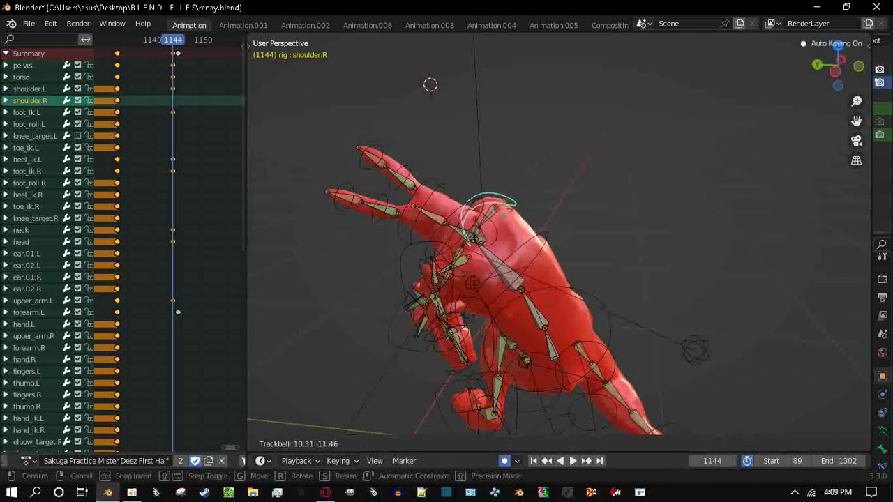
{"action": "key", "text": "Return"}
{"action": "middle_click_drag", "start_coordinate": [481, 238], "coordinate": [530, 251]}
{"action": "key", "text": "r"}
{"action": "key", "text": "r"}
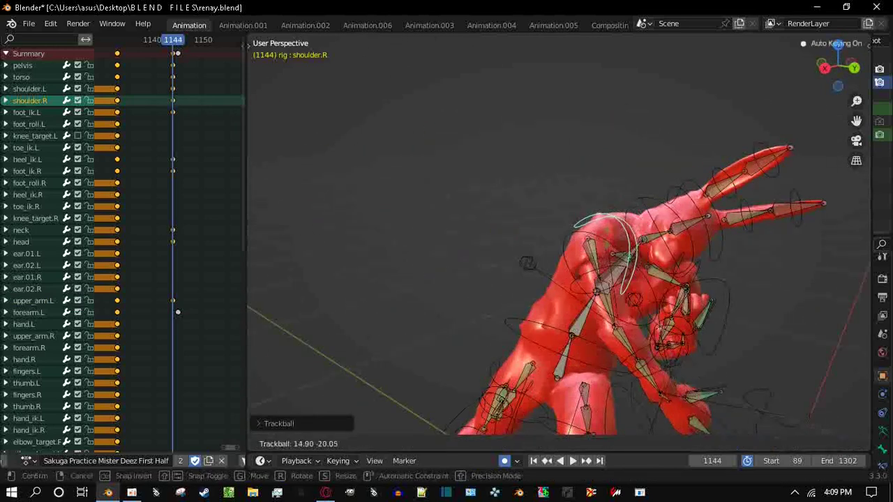
{"action": "key", "text": "Return"}
Rotate the upper_arm.R bone for the crouched pose at frame 1144
{"action": "left_click", "coordinate": [572, 269]}
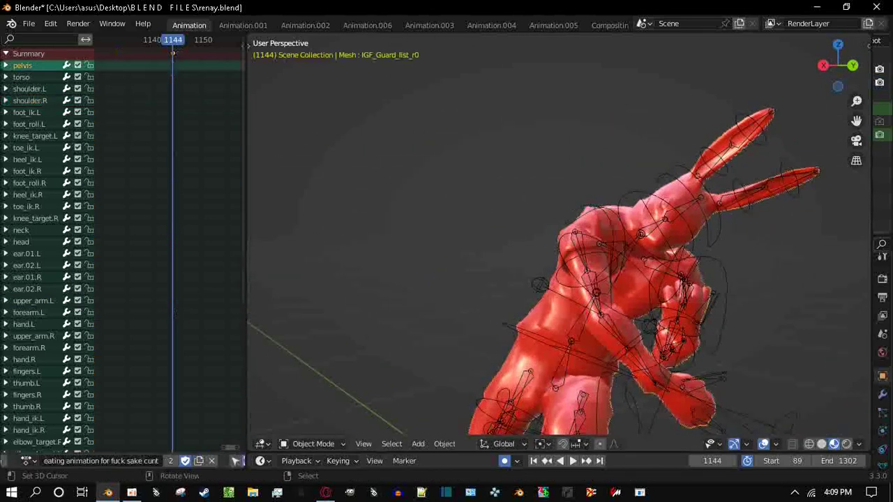
{"action": "left_click", "coordinate": [573, 268]}
{"action": "key", "text": "r"}
{"action": "key", "text": "Return"}
{"action": "middle_click_drag", "start_coordinate": [530, 265], "coordinate": [449, 141]}
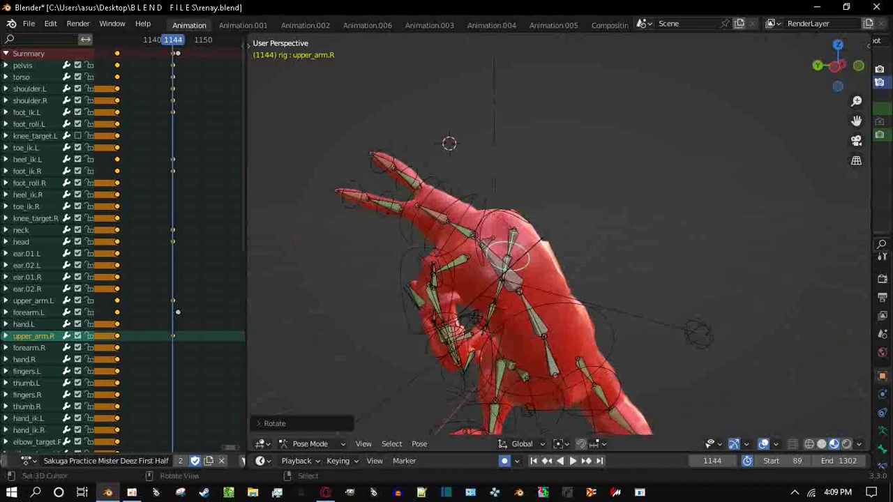
{"action": "left_click", "coordinate": [839, 65]}
{"action": "left_click", "coordinate": [488, 328]}
{"action": "key", "text": "r"}
{"action": "key", "text": "Return"}
Rotate the neck bone to raise the neck, finishing with a trackball rotation
{"action": "left_click", "coordinate": [524, 190]}
{"action": "key", "text": "r"}
{"action": "key", "text": "Return"}
{"action": "key", "text": "r"}
{"action": "key", "text": "r"}
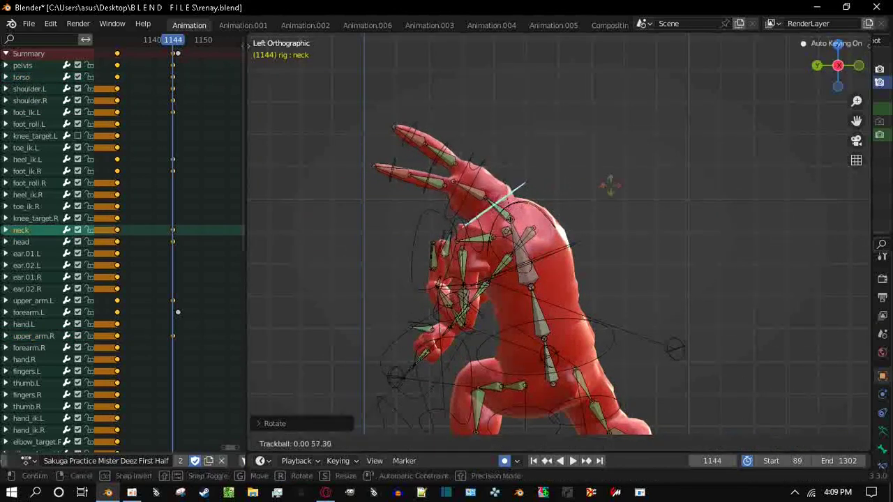
{"action": "key", "text": "Return"}
Rotate the head bone upward so the ears point up, finishing with a trackball rotation
{"action": "left_click", "coordinate": [489, 162]}
{"action": "key", "text": "r"}
{"action": "key", "text": "Return"}
{"action": "key", "text": "r"}
{"action": "key", "text": "r"}
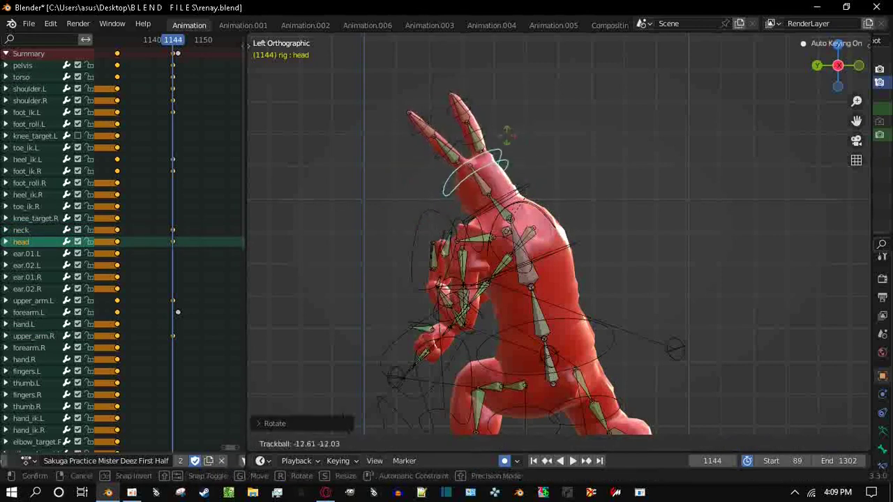
{"action": "key", "text": "Return"}
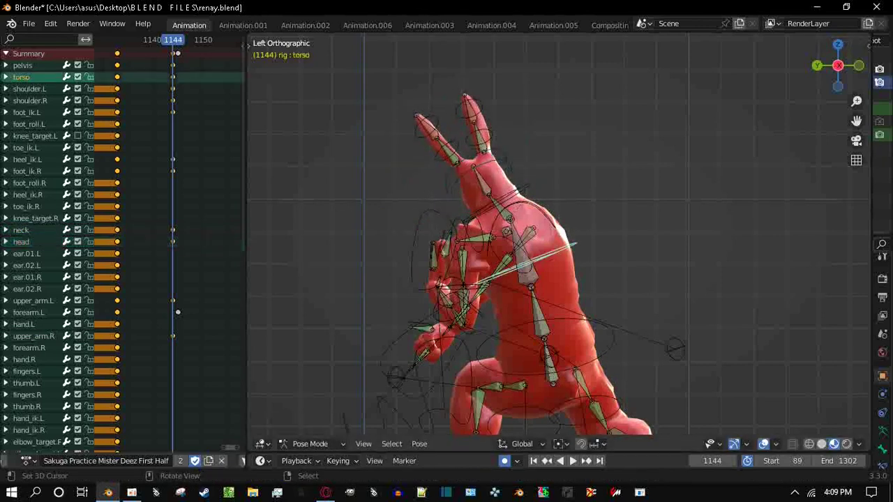
Trackball-rotate the torso bone slightly, and adjust the rotation of the right upper arm to match
{"action": "key", "text": "r"}
{"action": "key", "text": "r"}
{"action": "key", "text": "Return"}
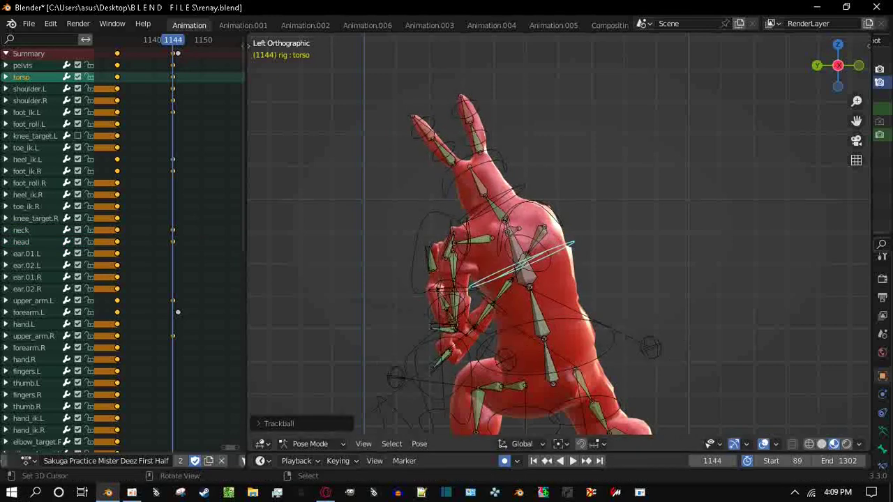
{"action": "left_click", "coordinate": [530, 246]}
{"action": "key", "text": "r"}
{"action": "key", "text": "r"}
{"action": "key", "text": "Return"}
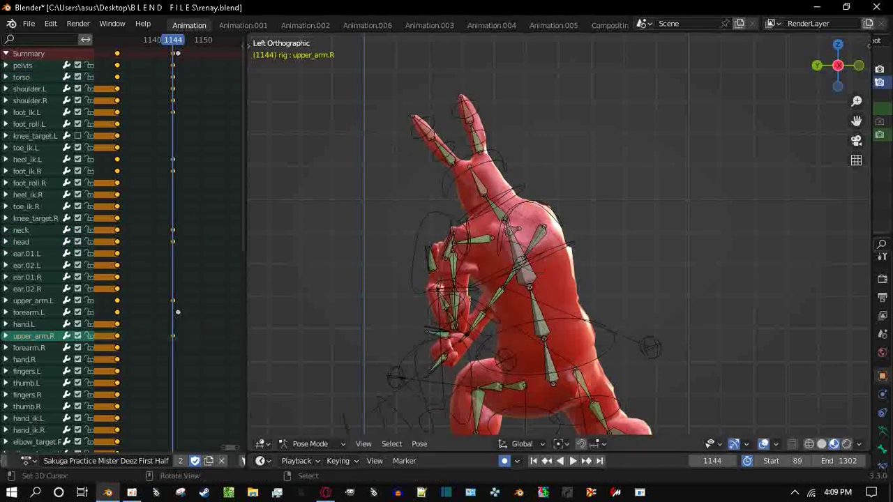
Move the pelvis bone in the front view and rotate it in the back view to shift the body's weight
{"action": "key", "text": "KP_1"}
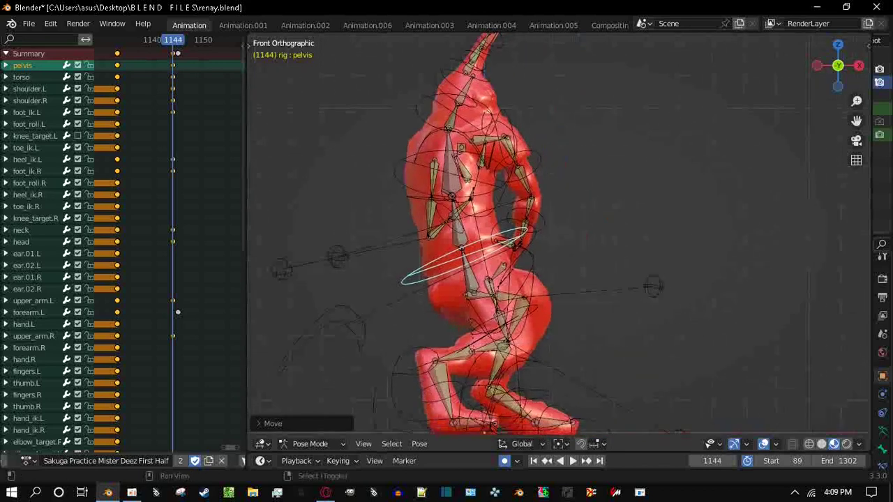
{"action": "key", "text": "g"}
{"action": "key", "text": "Return"}
{"action": "middle_click_drag", "start_coordinate": [558, 237], "coordinate": [516, 223]}
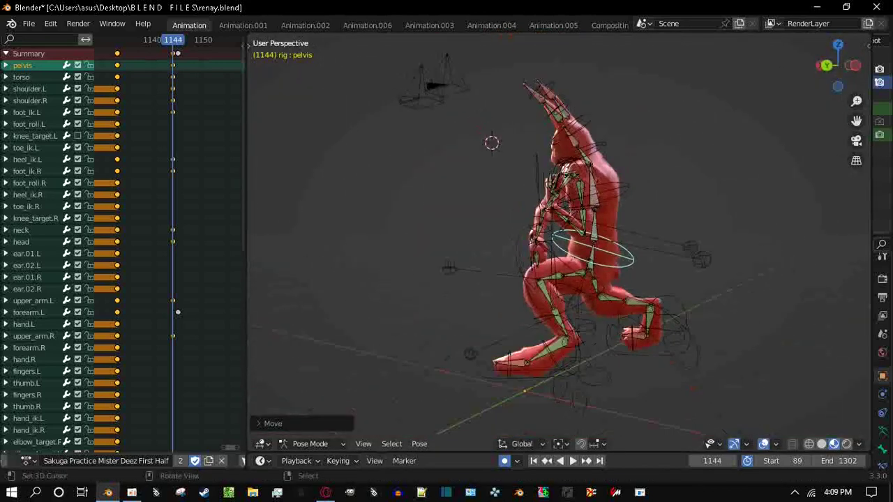
{"action": "left_click", "coordinate": [826, 65]}
{"action": "key", "text": "r"}
{"action": "key", "text": "Return"}
Reposition the right foot control (foot_ik.R) at frame 1144
{"action": "left_click", "coordinate": [653, 335]}
{"action": "key", "text": "g"}
{"action": "key", "text": "Return"}
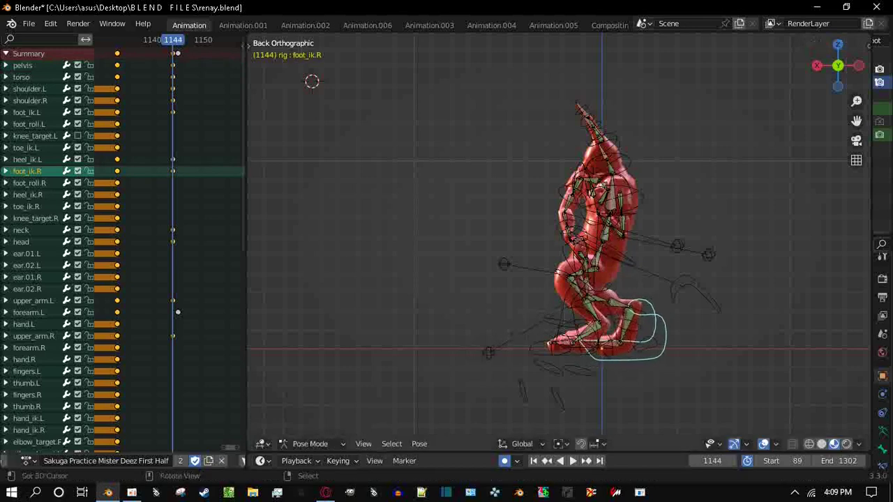
Rotate the forearm.R bone to bend the right elbow
{"action": "middle_click_drag", "start_coordinate": [558, 279], "coordinate": [517, 251]}
{"action": "scroll", "coordinate": [489, 265], "scroll_direction": "up", "scroll_amount": 5}
{"action": "left_click", "coordinate": [558, 164]}
{"action": "key", "text": "r"}
{"action": "key", "text": "Return"}
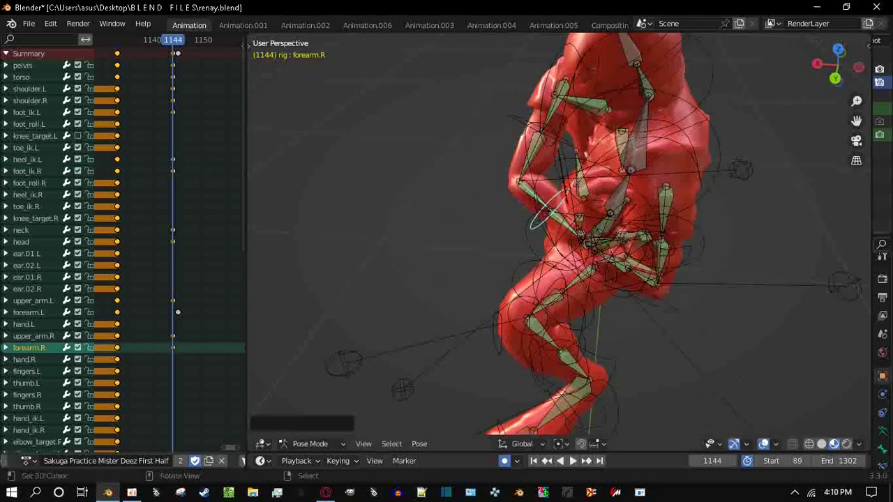
Refine the right upper arm's angle with a trackball rotation and a further rotation from the other side
{"action": "left_click", "coordinate": [537, 139]}
{"action": "key", "text": "r"}
{"action": "key", "text": "r"}
{"action": "key", "text": "Return"}
{"action": "middle_click_drag", "start_coordinate": [558, 245], "coordinate": [530, 216]}
{"action": "key", "text": "r"}
{"action": "key", "text": "Return"}
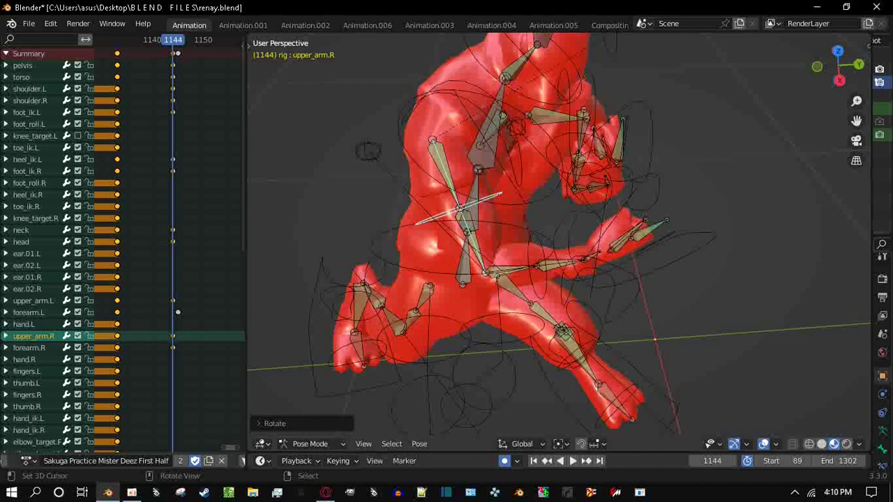
Rotate the hand.R bone to set the right wrist's angle in the crouched pose
{"action": "left_click", "coordinate": [648, 230]}
{"action": "key", "text": "r"}
{"action": "key", "text": "r"}
{"action": "key", "text": "r"}
{"action": "key", "text": "Return"}
{"action": "middle_click_drag", "start_coordinate": [672, 211], "coordinate": [489, 238]}
{"action": "left_click", "coordinate": [544, 279]}
{"action": "left_click", "coordinate": [481, 272]}
{"action": "key", "text": "r"}
{"action": "key", "text": "Return"}
Trackball-rotate the head bone again to fine-tune its tilt from the side
{"action": "left_click", "coordinate": [567, 229]}
{"action": "key", "text": "r"}
{"action": "key", "text": "r"}
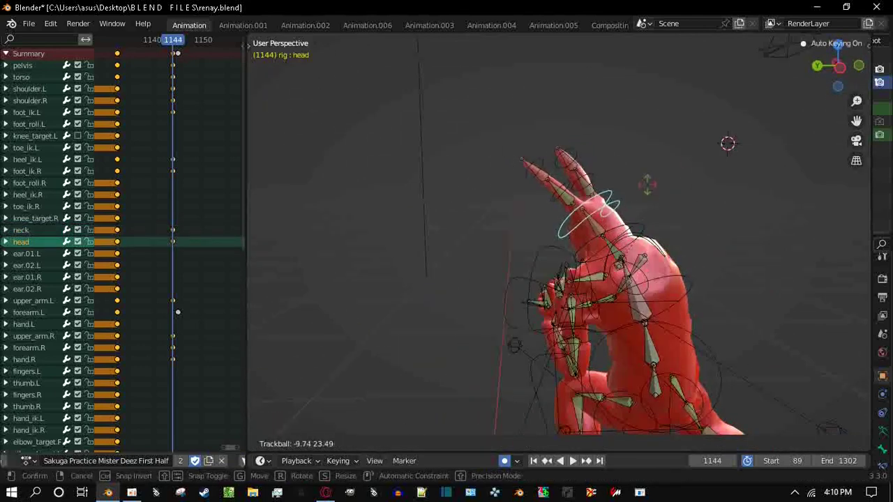
{"action": "key", "text": "Return"}
Review the motion into the new pose, go back to frame 1133, and clear the keyframe selection
{"action": "scroll", "coordinate": [558, 245], "scroll_direction": "down", "scroll_amount": 5}
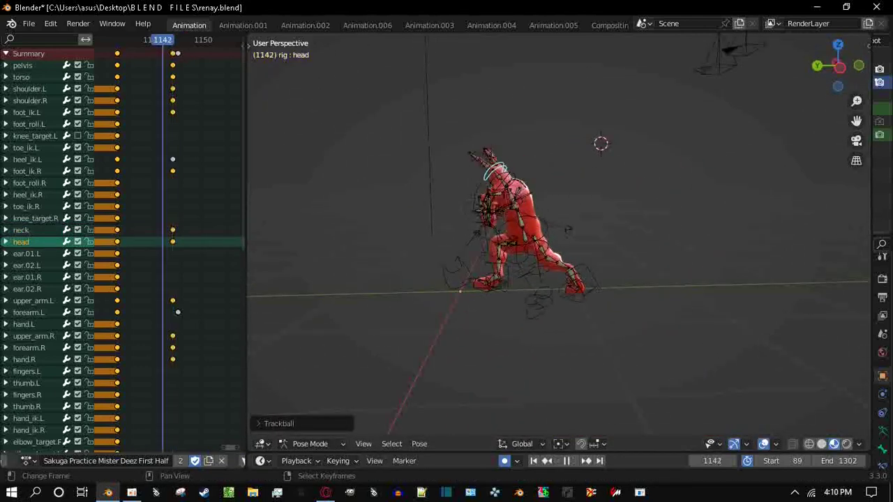
{"action": "key", "text": "Left"}
{"action": "key", "text": "Left"}
{"action": "key", "text": "Left"}
{"action": "key", "text": "Left"}
{"action": "key", "text": "Left"}
{"action": "key", "text": "Left"}
{"action": "key", "text": "Left"}
{"action": "key", "text": "Left"}
{"action": "key", "text": "Left"}
{"action": "key", "text": "Left"}
{"action": "key", "text": "Left"}
{"action": "key", "text": "Left"}
{"action": "key", "text": "Left"}
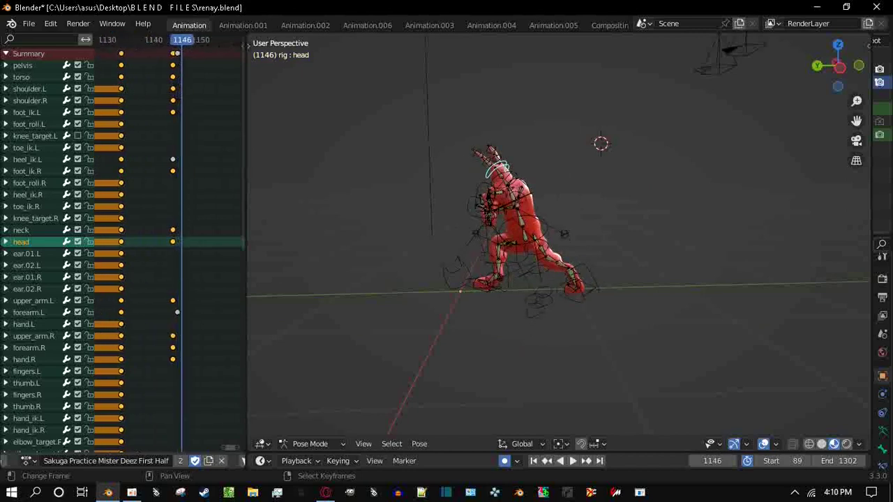
{"action": "key", "text": "alt+a"}
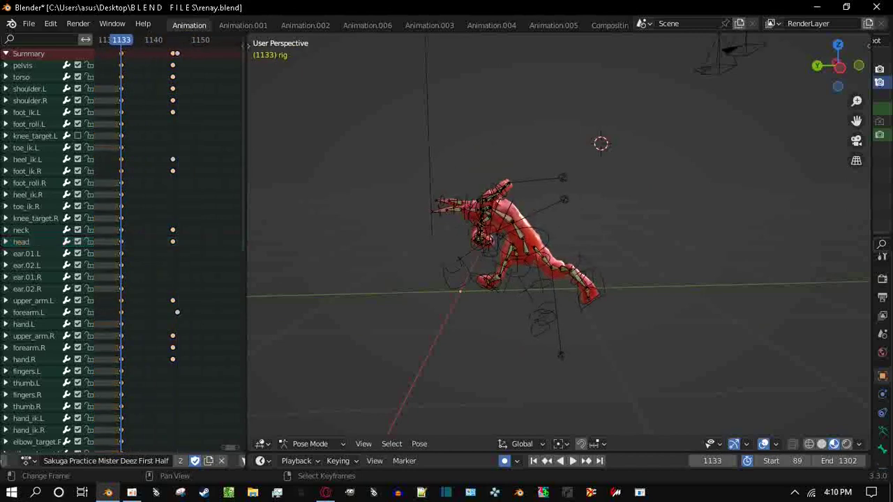
Move the final pose's keyframes to frame 1161 and the held pose's keyframes at 1133 to frame 1145
{"action": "key", "text": "g"}
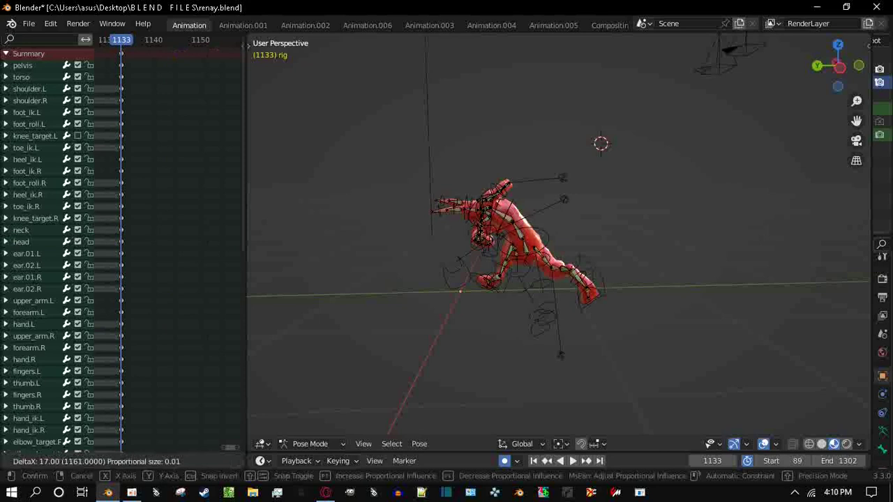
{"action": "key", "text": "Escape"}
{"action": "scroll", "coordinate": [160, 245], "scroll_direction": "down", "scroll_amount": 3}
{"action": "key", "text": "g"}
{"action": "key", "text": "Return"}
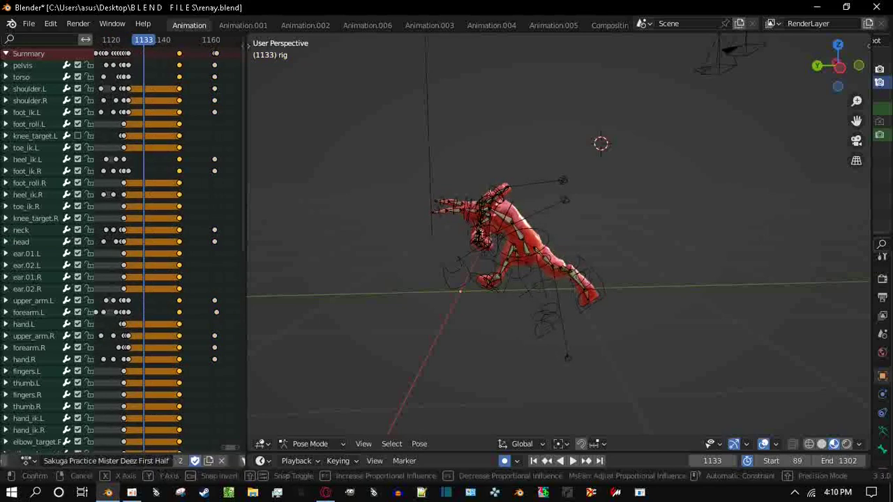
Stagger the final pose's keyframes: shoulder.R and upper_arm.R to 1159, foot_ik.R to 1160, torso to 1163, head to 1164; play the result
{"action": "key", "text": "space"}
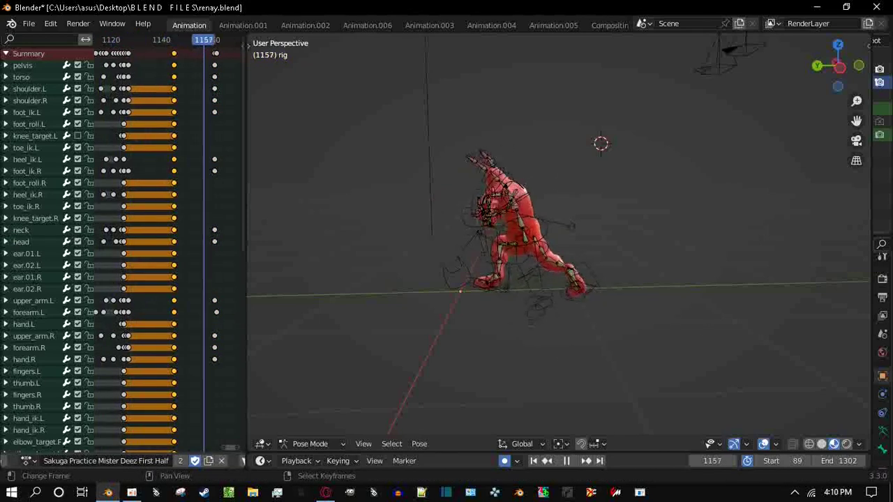
{"action": "scroll", "coordinate": [122, 244], "scroll_direction": "up", "scroll_amount": 5}
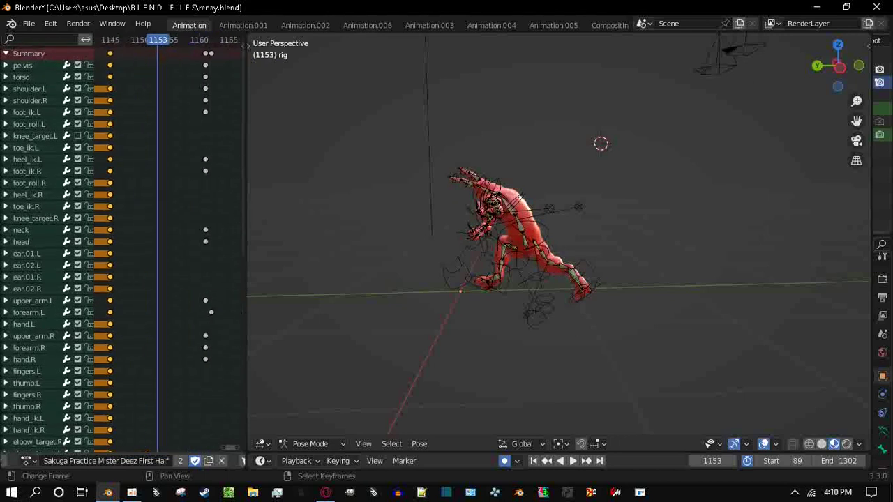
{"action": "key", "text": "g"}
{"action": "key", "text": "Return"}
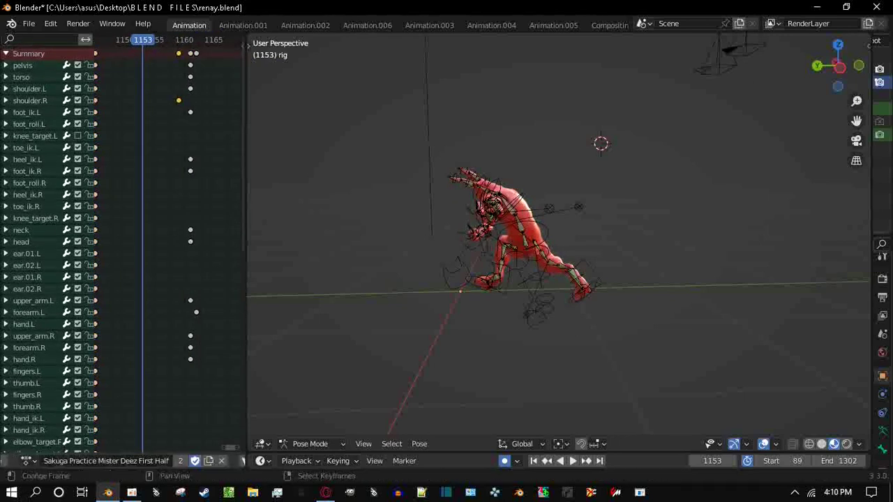
{"action": "key", "text": "g"}
{"action": "key", "text": "Return"}
{"action": "left_click", "coordinate": [190, 171]}
{"action": "key", "text": "g"}
{"action": "key", "text": "Return"}
{"action": "left_click", "coordinate": [191, 241]}
{"action": "key", "text": "g"}
{"action": "key", "text": "Return"}
{"action": "key", "text": "g"}
{"action": "key", "text": "Return"}
{"action": "key", "text": "space"}
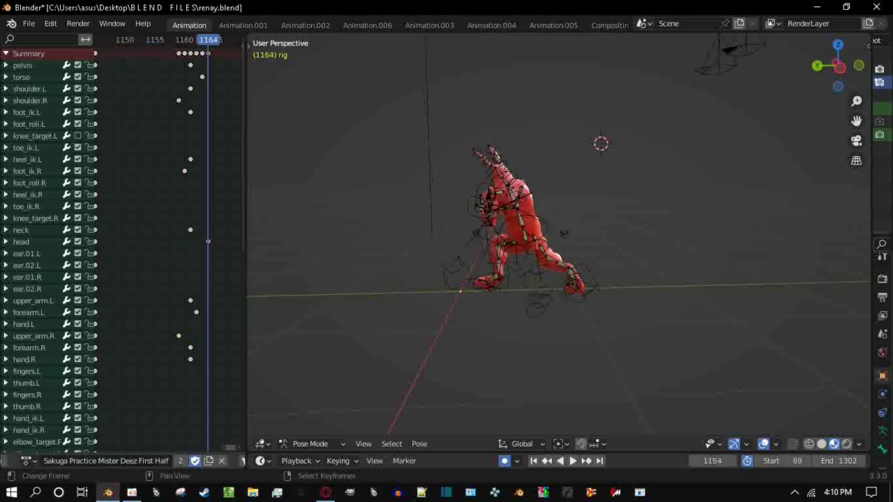
Move the final pose's hand.R keyframe to 1162 and shift all of that pose's keyframes about 12 frames later
{"action": "scroll", "coordinate": [161, 244], "scroll_direction": "down", "scroll_amount": 2}
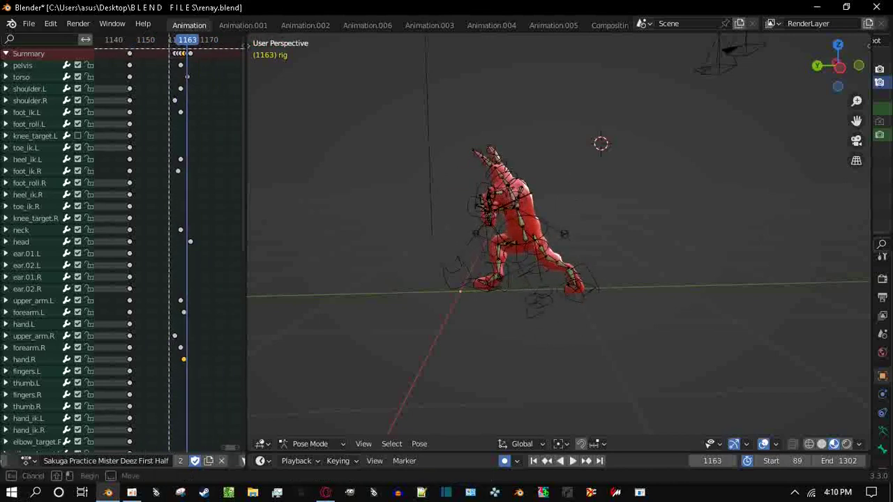
{"action": "key", "text": "g"}
{"action": "key", "text": "Return"}
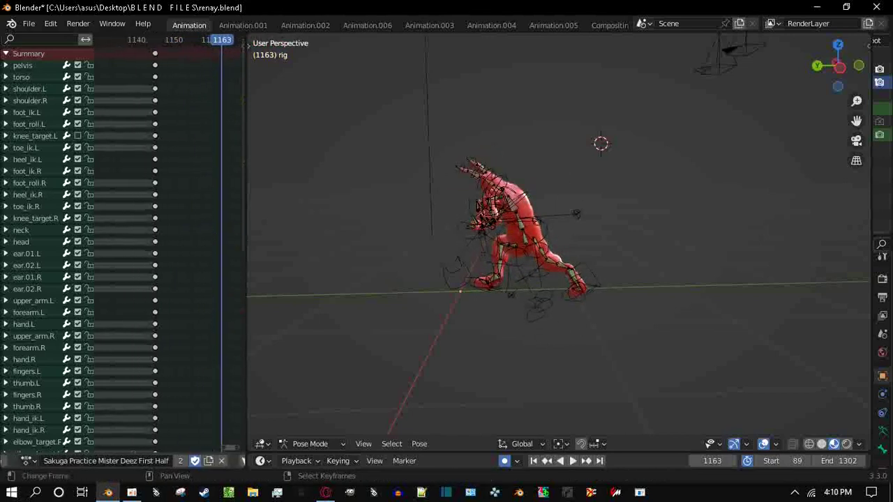
Offset the held pose's keyframes: knee_target.L and neck to 1143, pelvis to 1144, heel_ik.R to 1146, shoulder.R and foot_ik.R to 1147
{"action": "scroll", "coordinate": [174, 244], "scroll_direction": "up", "scroll_amount": 2}
{"action": "left_click", "coordinate": [119, 39]}
{"action": "key", "text": "g"}
{"action": "key", "text": "Return"}
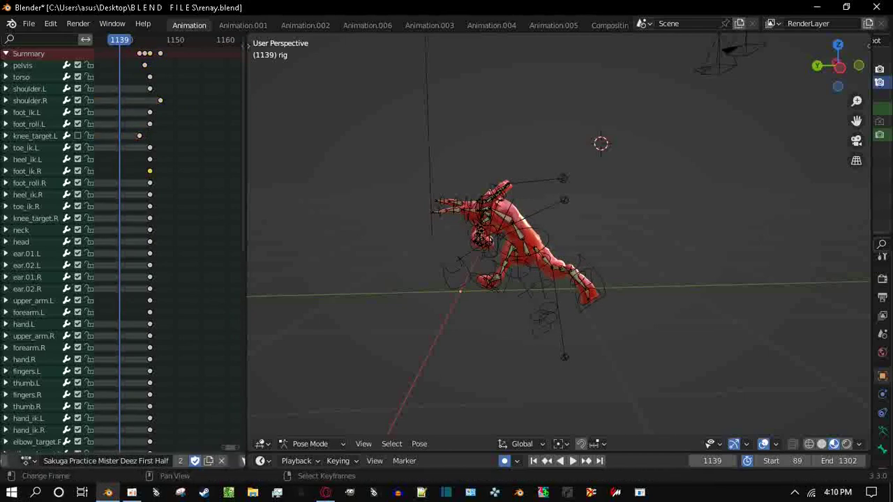
{"action": "key", "text": "g"}
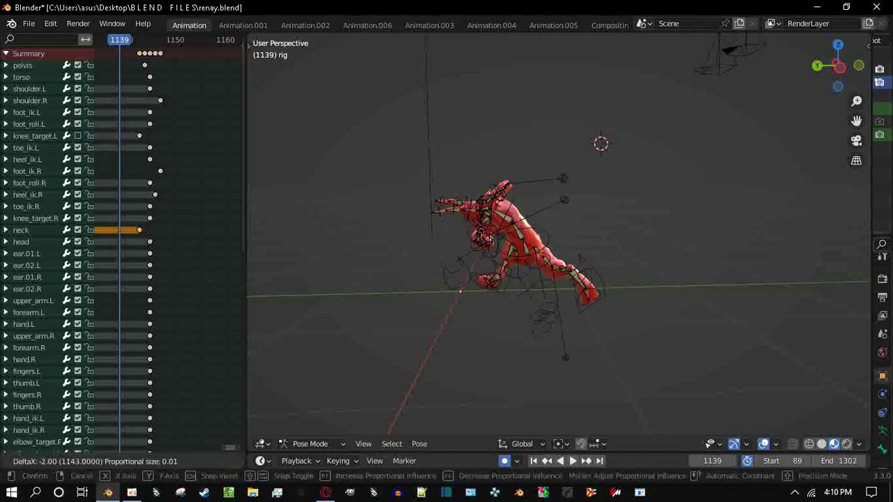
{"action": "key", "text": "Return"}
Offset the held pose's hand.L keyframe to 1143, hand.R to 1147, and ear.02.L and upper_arm.L to 1148
{"action": "left_click", "coordinate": [150, 325]}
{"action": "key", "text": "g"}
{"action": "key", "text": "Return"}
{"action": "left_click", "coordinate": [150, 359]}
{"action": "key", "text": "g"}
{"action": "key", "text": "Return"}
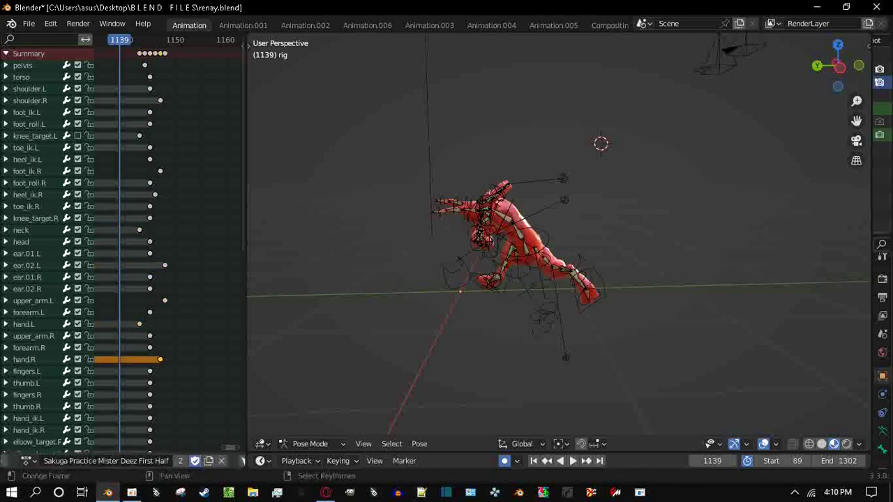
Move the held pose's thumb.L keyframe to frame 1143 and its thumb.R keyframe to frame 1147
{"action": "left_click", "coordinate": [150, 383]}
{"action": "key", "text": "g"}
{"action": "key", "text": "Return"}
{"action": "left_click", "coordinate": [151, 407]}
{"action": "key", "text": "g"}
{"action": "key", "text": "Return"}
Offset the held pose's elbow_target.R and weapon.01 keyframes to frame 1144 and elbow_target.L to frame 1146
{"action": "middle_click_drag", "start_coordinate": [161, 407], "coordinate": [170, 301]}
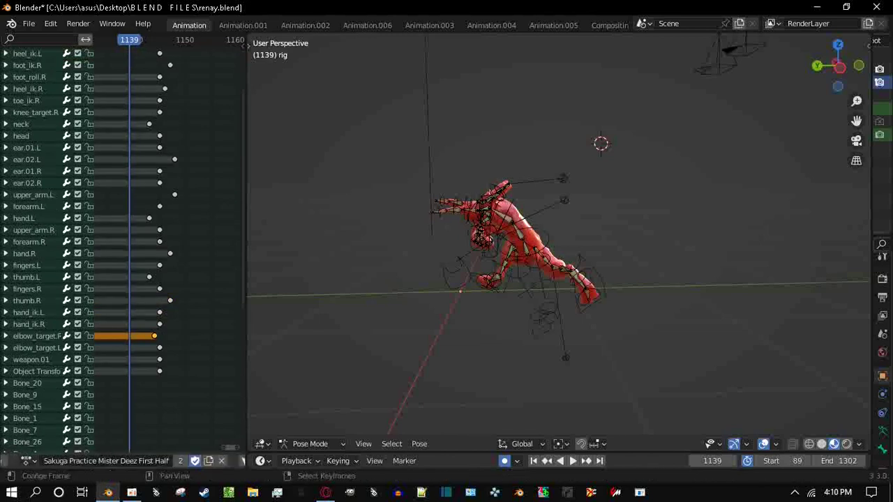
{"action": "key", "text": "g"}
{"action": "key", "text": "Return"}
{"action": "left_click", "coordinate": [160, 347]}
{"action": "key", "text": "g"}
{"action": "key", "text": "Return"}
{"action": "left_click", "coordinate": [160, 359]}
{"action": "key", "text": "g"}
{"action": "key", "text": "Return"}
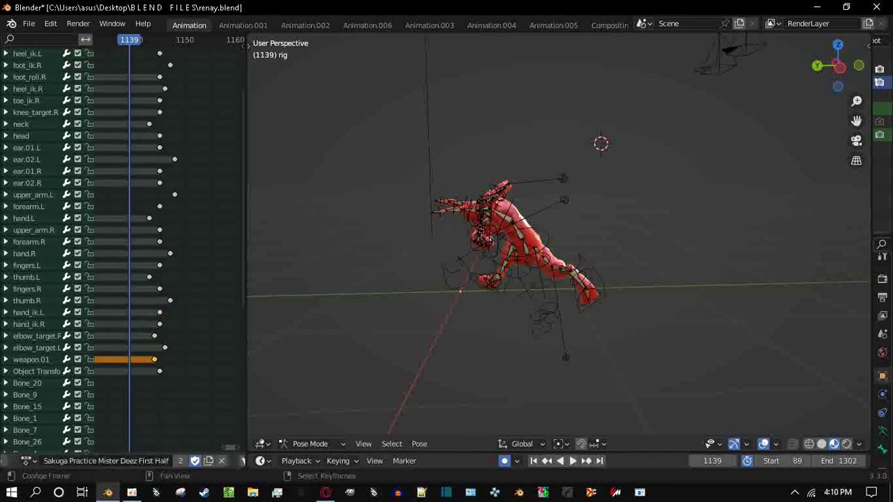
Move the Object Transforms keyframe of the held pose to frame 1147 and play back the staggered animation
{"action": "left_click", "coordinate": [159, 371]}
{"action": "key", "text": "g"}
{"action": "key", "text": "Return"}
{"action": "scroll", "coordinate": [167, 371], "scroll_direction": "down", "scroll_amount": 3}
{"action": "key", "text": "space"}
{"action": "key", "text": "space"}
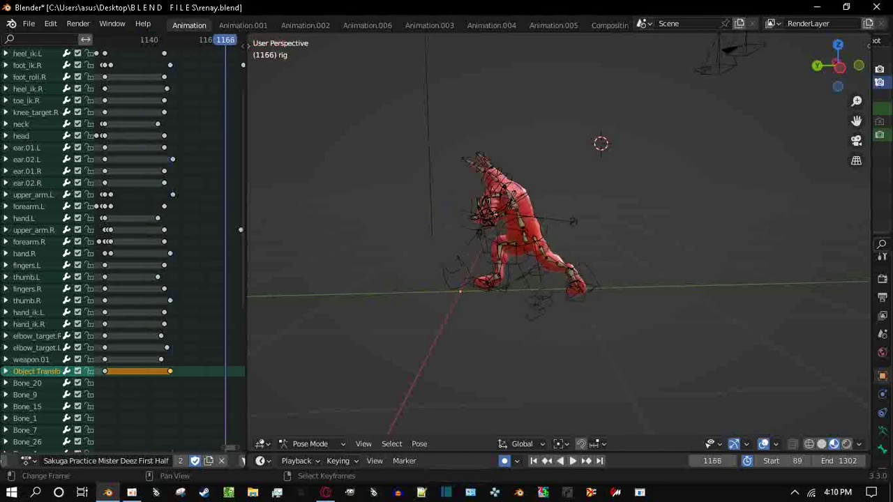
{"action": "key", "text": "space"}
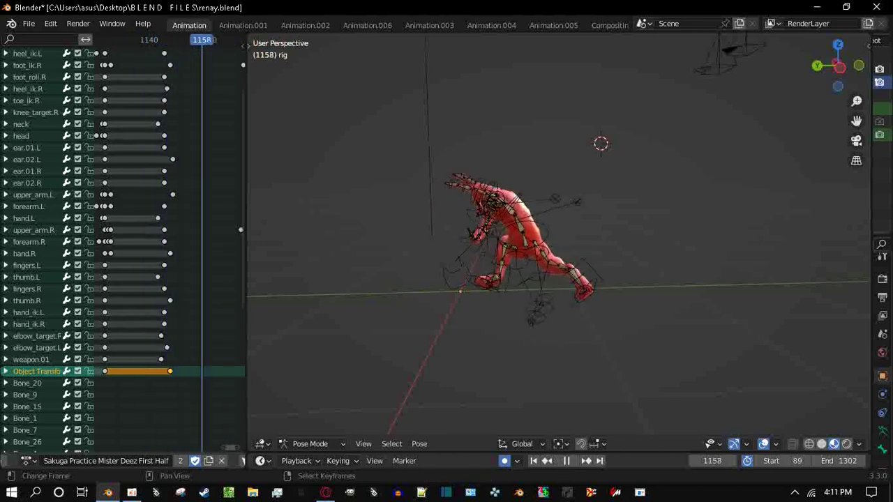
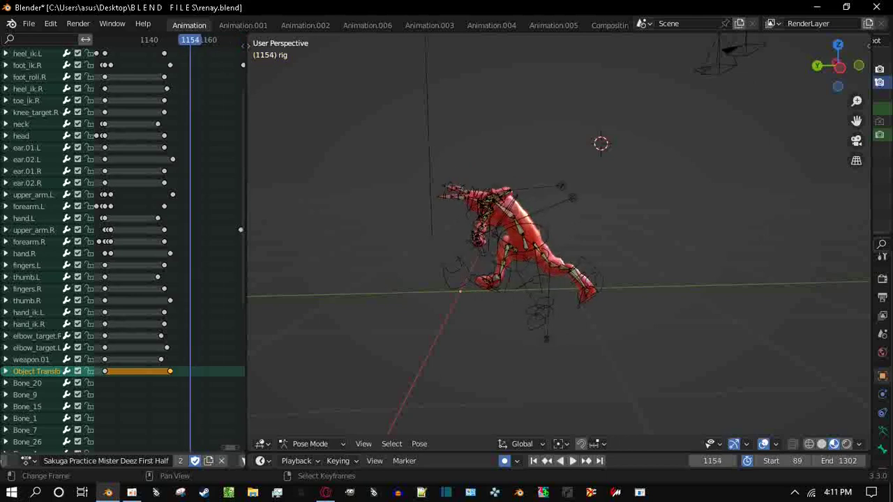
Offset the frame-1125 pose's elbow_target.L, hand_ik.L and forearm.L keyframes to frame 1126 and its thumb.L keyframe to frame 1127
{"action": "key", "text": "space"}
{"action": "middle_click_drag", "start_coordinate": [85, 39], "coordinate": [86, 40], "text": "ctrl"}
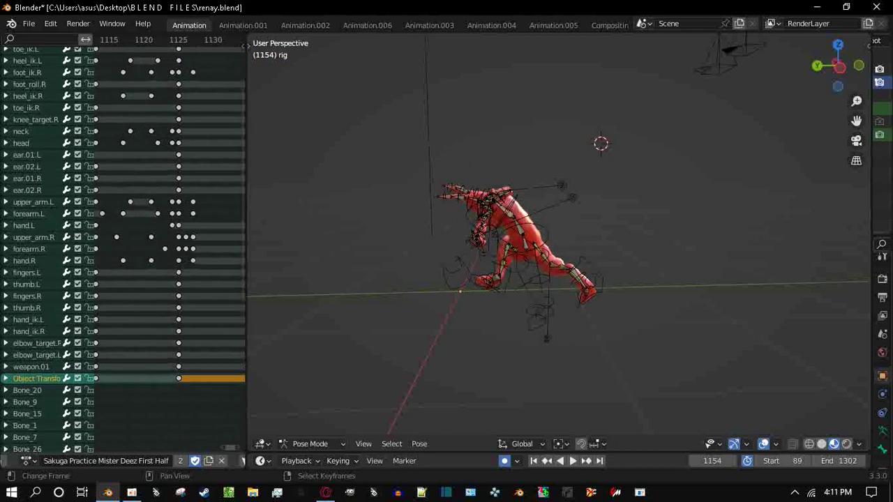
{"action": "left_click", "coordinate": [186, 355]}
{"action": "key", "text": "g"}
{"action": "key", "text": "Return"}
{"action": "left_click", "coordinate": [178, 284]}
{"action": "key", "text": "g"}
{"action": "key", "text": "Return"}
{"action": "middle_click_drag", "start_coordinate": [193, 284], "coordinate": [190, 330]}
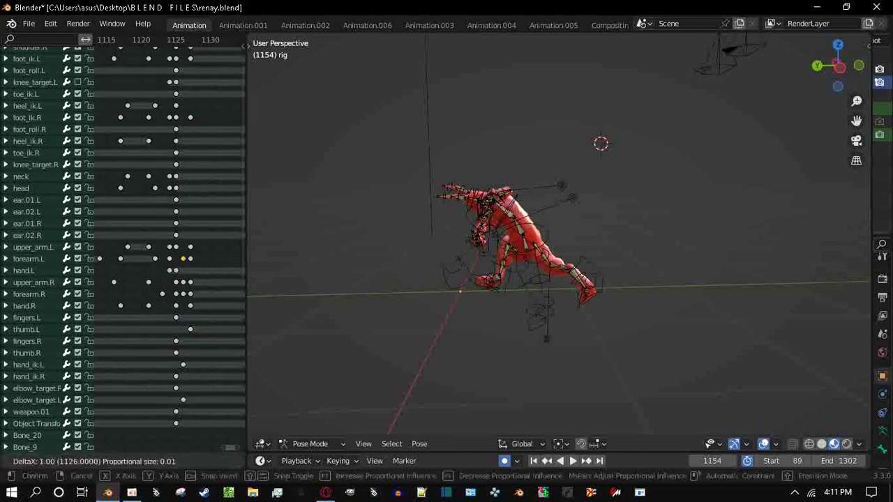
Offset the frame-1125 pose's ear.02.L and foot_roll.R keyframes to frame 1126 and its knee_target.R keyframe to frame 1127
{"action": "left_click", "coordinate": [183, 211]}
{"action": "middle_click_drag", "start_coordinate": [176, 165], "coordinate": [176, 219]}
{"action": "left_click", "coordinate": [175, 219]}
{"action": "key", "text": "g"}
{"action": "key", "text": "Return"}
{"action": "key", "text": "g"}
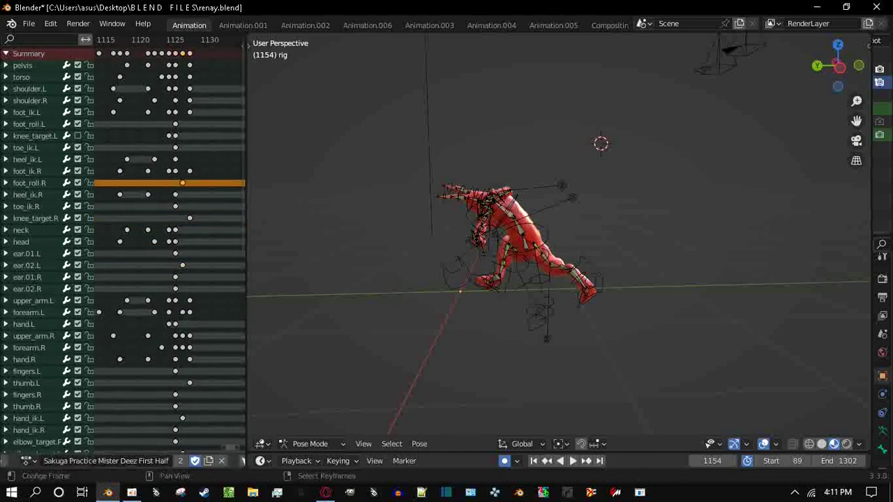
{"action": "key", "text": "Return"}
Move the knee_target.L keyframe from the frame-1125 pose to 1126 and the last shoulder.R keyframe of that group to 1129
{"action": "middle_click_drag", "start_coordinate": [182, 183], "coordinate": [178, 183]}
{"action": "left_click", "coordinate": [170, 135]}
{"action": "key", "text": "g"}
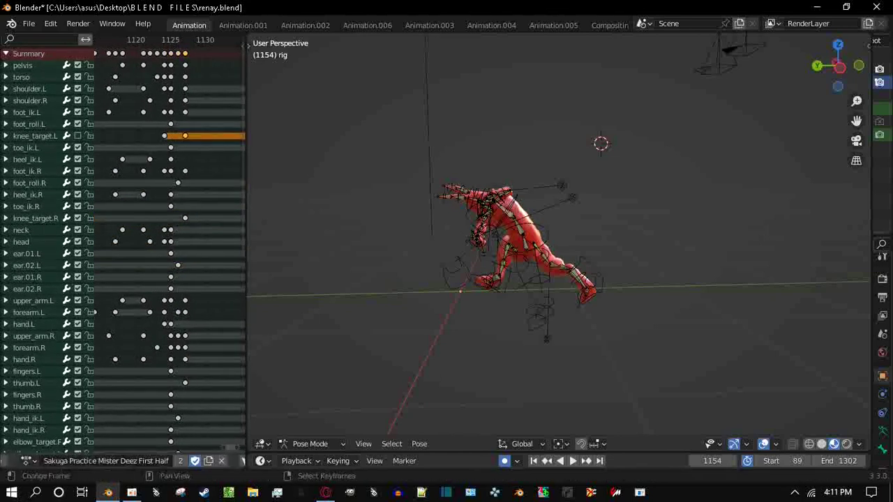
{"action": "key", "text": "Return"}
{"action": "left_click", "coordinate": [185, 100]}
{"action": "key", "text": "g"}
{"action": "key", "text": "Return"}
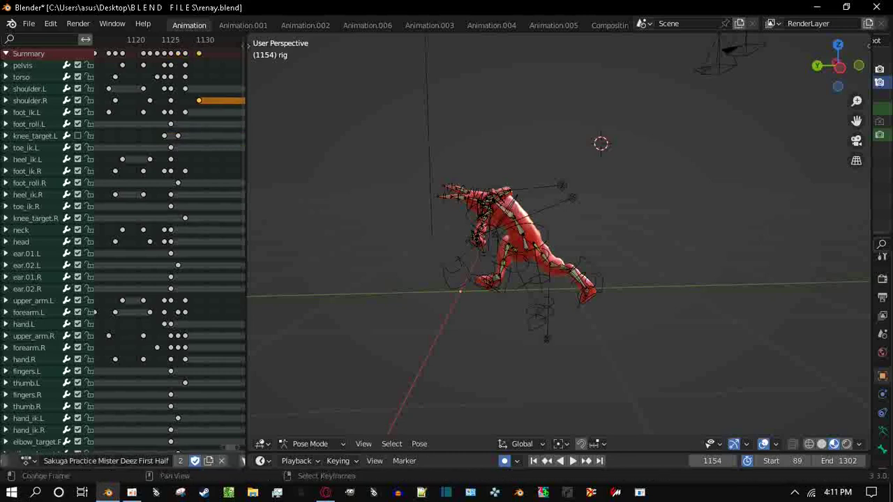
Move the torso keyframes around the frame-1125 pose to 1126 and 1128, and the shoulder.R keyframe to 1126
{"action": "left_click", "coordinate": [185, 77]}
{"action": "key", "text": "g"}
{"action": "key", "text": "Return"}
{"action": "key", "text": "g"}
{"action": "key", "text": "Return"}
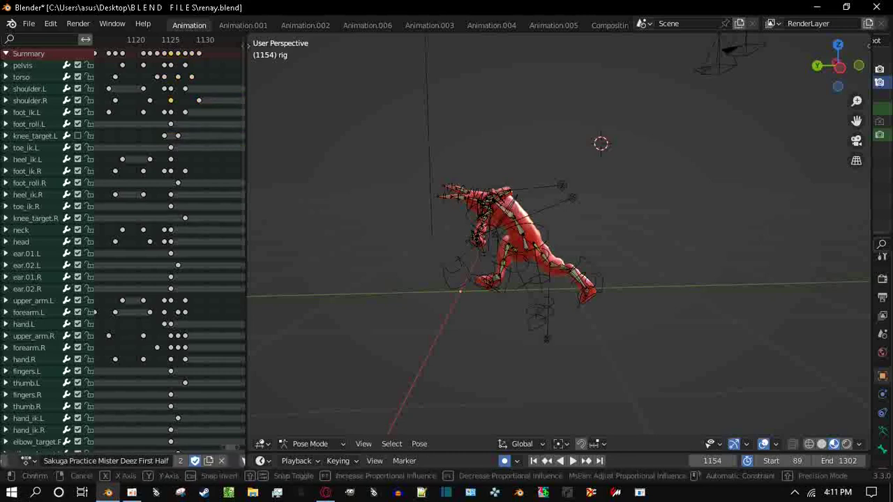
Stagger the frame-1113 pose by moving neck to 1111, heel_ik.R to 1112, knee_target.L to 1114 and thumb.L to 1115
{"action": "scroll", "coordinate": [169, 245], "scroll_direction": "down", "scroll_amount": 4}
{"action": "scroll", "coordinate": [169, 244], "scroll_direction": "up", "scroll_amount": 2}
{"action": "left_click", "coordinate": [168, 135]}
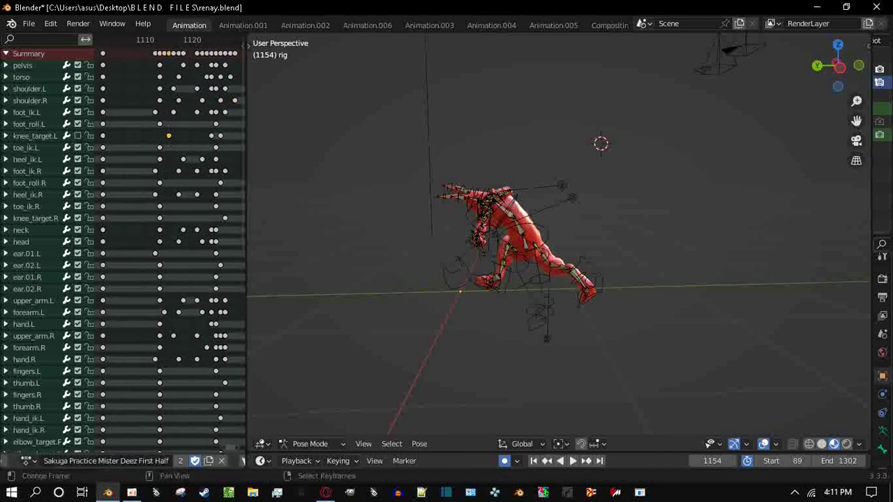
{"action": "key", "text": "g"}
{"action": "key", "text": "Return"}
{"action": "middle_click_drag", "start_coordinate": [157, 230], "coordinate": [166, 146]}
Offset the frame-1101 pose's thumb.L and ear.02.R keyframes to frame 1100 and its hand.L keyframe to frame 1103
{"action": "key", "text": "g"}
{"action": "key", "text": "Return"}
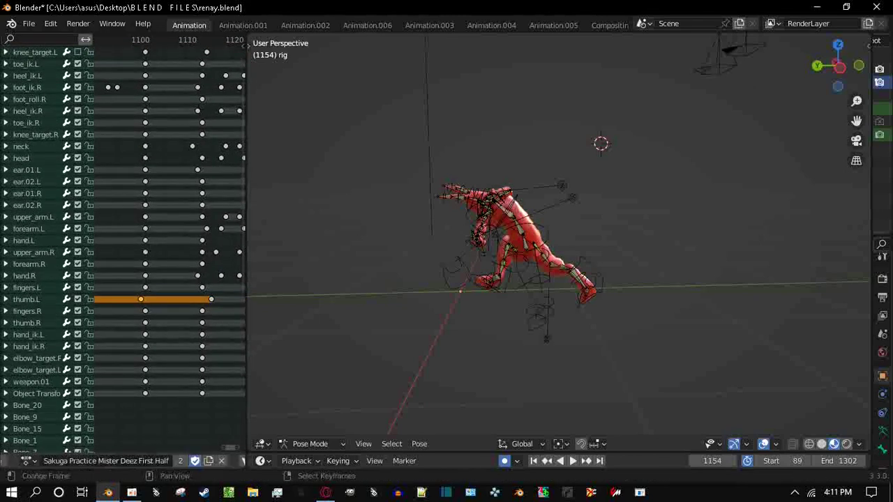
{"action": "left_click", "coordinate": [145, 241]}
{"action": "key", "text": "g"}
{"action": "key", "text": "Return"}
{"action": "left_click", "coordinate": [145, 205]}
{"action": "key", "text": "g"}
{"action": "key", "text": "Return"}
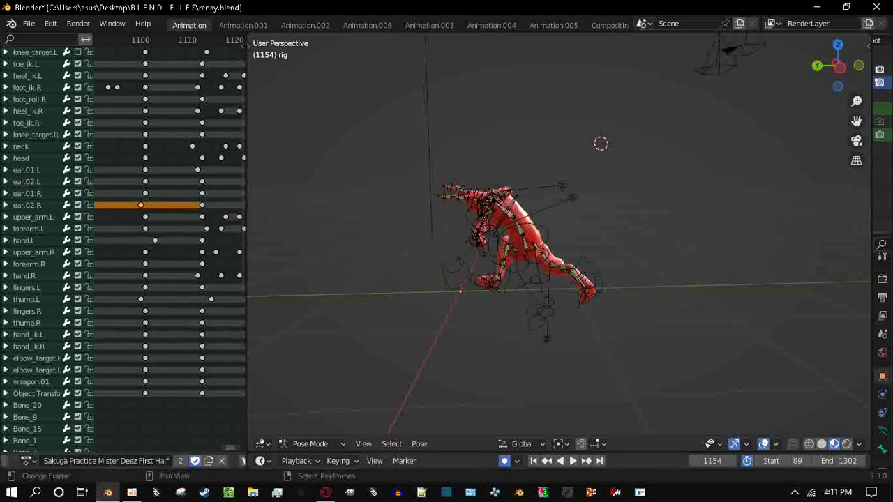
Offset the frame-1101 pose's head and knee_target.L keyframes to frame 1102 and its foot_ik.R and shoulder.R keyframes to frame 1103
{"action": "left_click", "coordinate": [145, 158]}
{"action": "key", "text": "g"}
{"action": "key", "text": "Return"}
{"action": "scroll", "coordinate": [122, 244], "scroll_direction": "up", "scroll_amount": 3}
{"action": "left_click", "coordinate": [145, 171]}
{"action": "key", "text": "g"}
{"action": "key", "text": "Return"}
{"action": "key", "text": "g"}
{"action": "key", "text": "Return"}
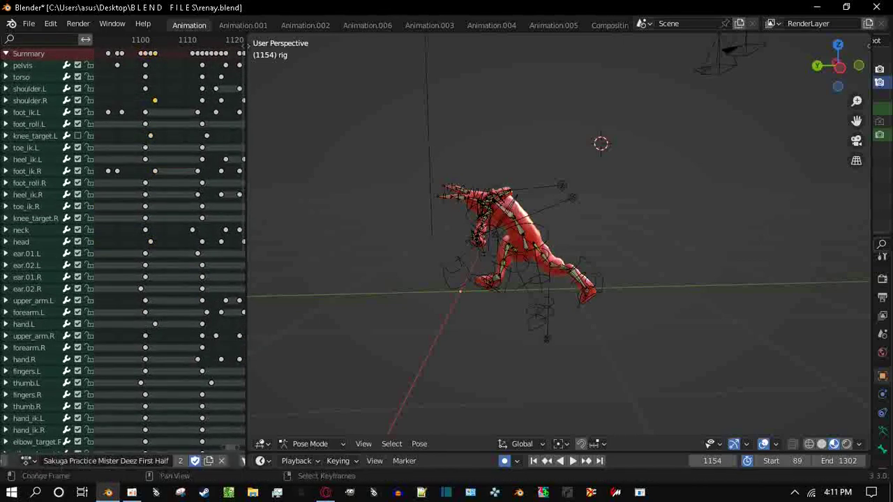
Move the frame-1101 pose's torso and toe_ik.R keyframes to frame 1102
{"action": "left_click", "coordinate": [145, 77]}
{"action": "key", "text": "g"}
{"action": "key", "text": "Return"}
{"action": "key", "text": "ctrl+g"}
{"action": "key", "text": "g"}
{"action": "key", "text": "Return"}
Play the animation back and forth from another angle to examine the staggered timing between frames 1100 and 1157
{"action": "scroll", "coordinate": [168, 244], "scroll_direction": "down", "scroll_amount": 3}
{"action": "key", "text": "shift+ctrl+space"}
{"action": "middle_click_drag", "start_coordinate": [603, 144], "coordinate": [757, 137]}
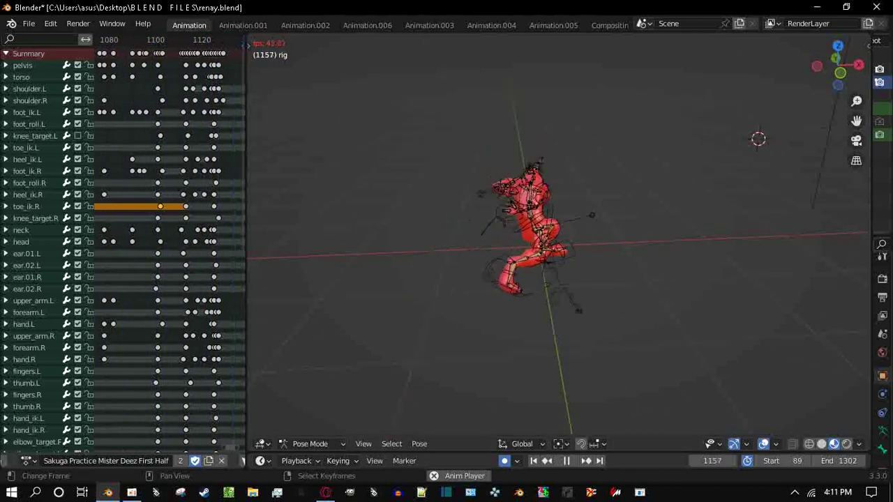
{"action": "key", "text": "shift+ctrl+space"}
{"action": "scroll", "coordinate": [170, 244], "scroll_direction": "up", "scroll_amount": 3}
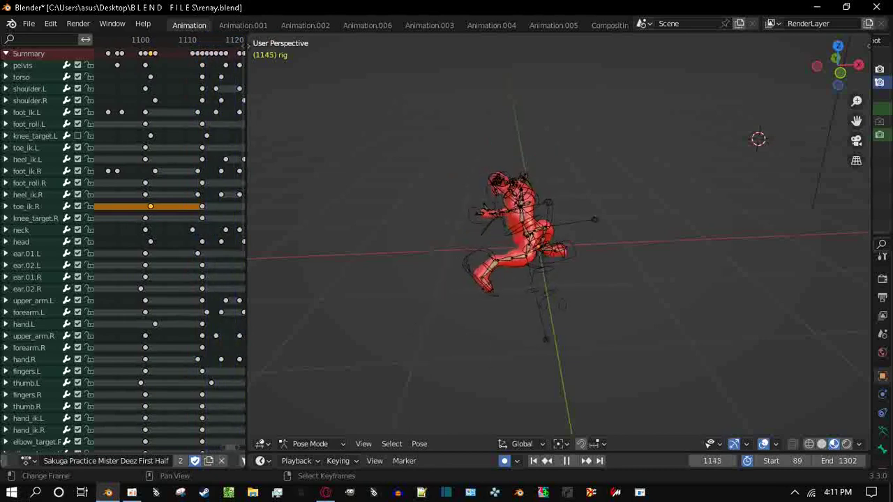
{"action": "key", "text": "shift+ctrl+space"}
{"action": "scroll", "coordinate": [170, 244], "scroll_direction": "down", "scroll_amount": 2}
{"action": "key", "text": "shift+ctrl+space"}
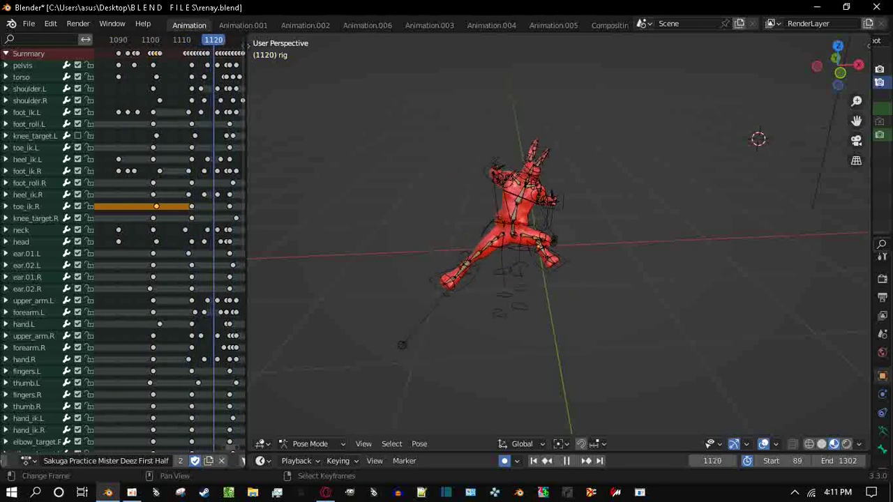
{"action": "scroll", "coordinate": [170, 244], "scroll_direction": "up", "scroll_amount": 3}
{"action": "key", "text": "shift+ctrl+space"}
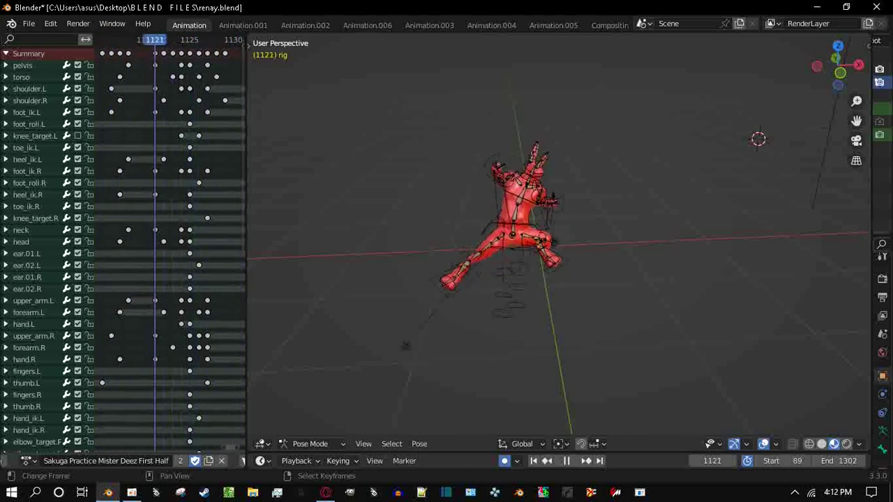
Move the pelvis keyframe at frame 1118 to frame 1117 and replay that section
{"action": "scroll", "coordinate": [171, 244], "scroll_direction": "up", "scroll_amount": 3}
{"action": "key", "text": "shift+ctrl+space"}
{"action": "key", "text": "space"}
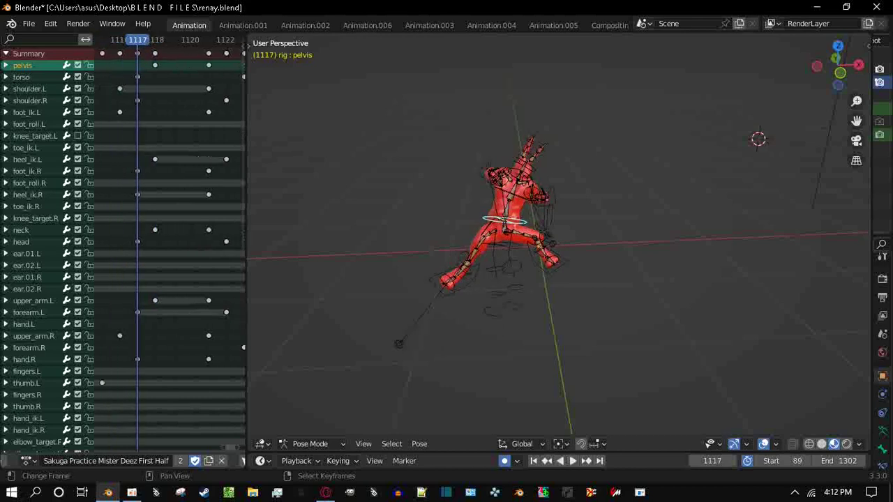
{"action": "key", "text": "shift+ctrl+space"}
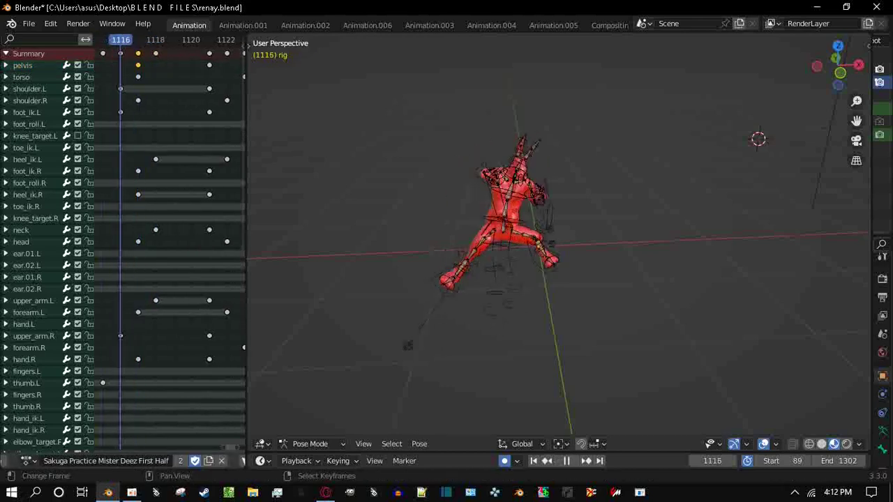
Play the animation from a side angle and examine the spread of keyframes across the whole timeline
{"action": "scroll", "coordinate": [170, 244], "scroll_direction": "down", "scroll_amount": 8}
{"action": "middle_click_drag", "start_coordinate": [558, 279], "coordinate": [523, 258]}
{"action": "key", "text": "space"}
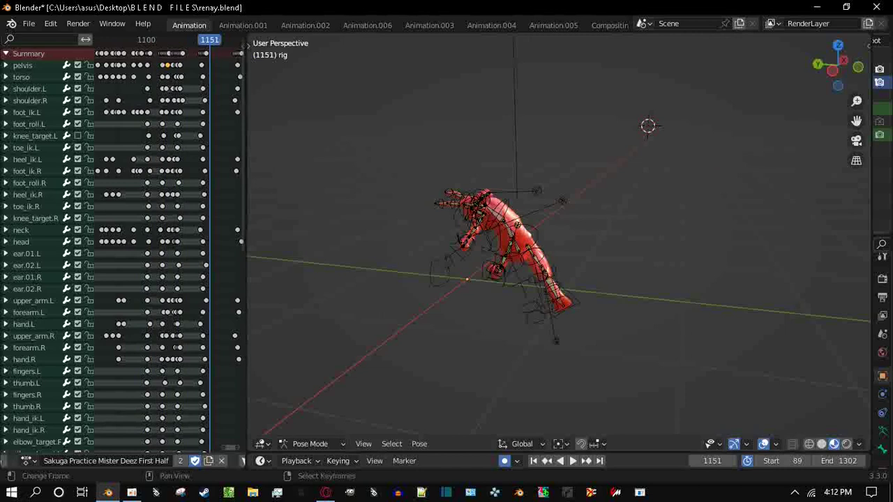
{"action": "scroll", "coordinate": [170, 244], "scroll_direction": "up", "scroll_amount": 3}
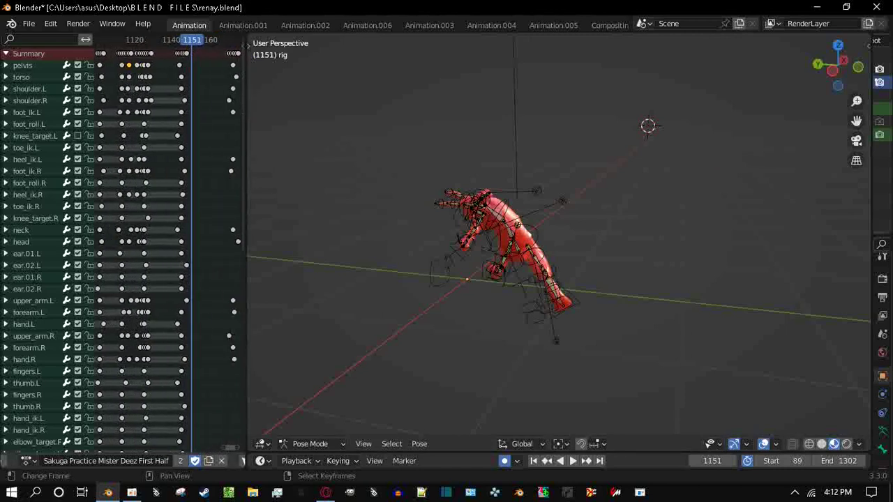
{"action": "scroll", "coordinate": [170, 244], "scroll_direction": "down", "scroll_amount": 5}
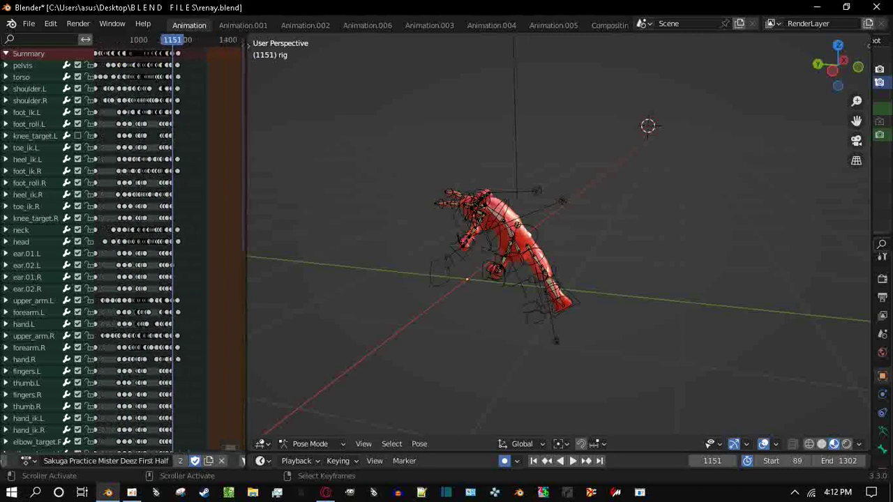
{"action": "scroll", "coordinate": [171, 244], "scroll_direction": "down", "scroll_amount": 2}
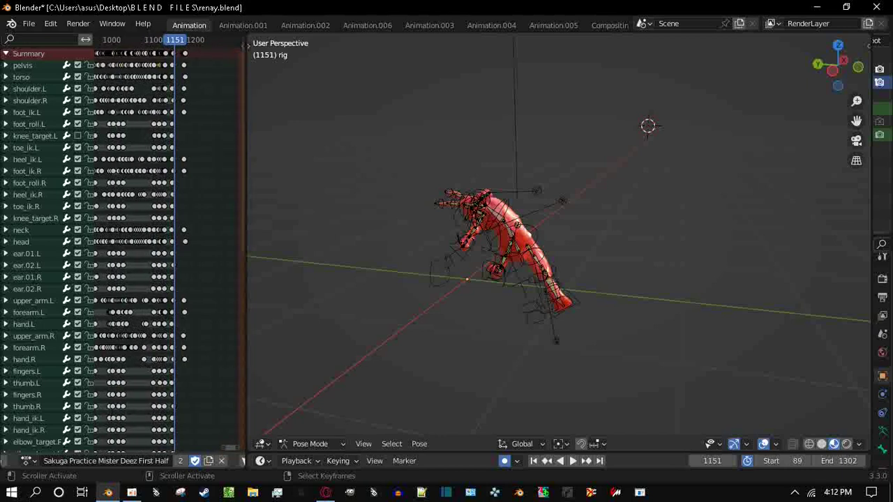
{"action": "scroll", "coordinate": [170, 244], "scroll_direction": "down", "scroll_amount": 2}
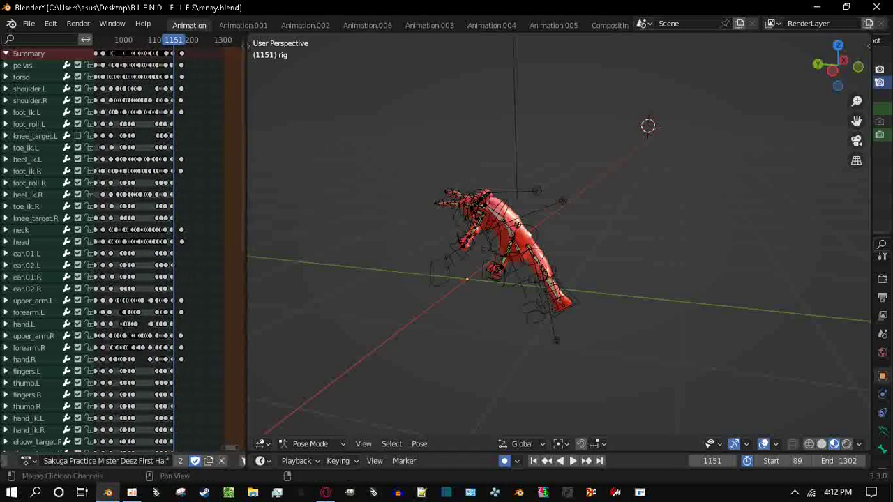
{"action": "scroll", "coordinate": [170, 245], "scroll_direction": "down", "scroll_amount": 3}
Play the full animation from before frame 956 through frame 1188 while orbiting the character to review the motion
{"action": "key", "text": "space"}
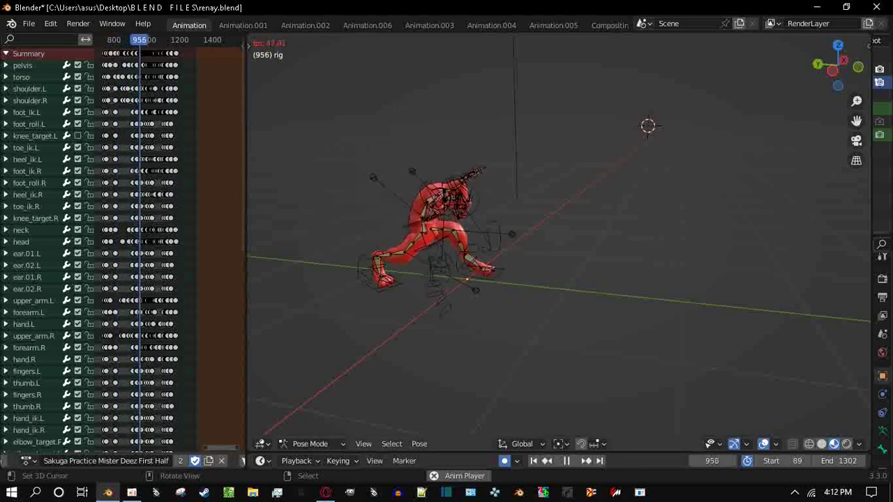
{"action": "middle_click_drag", "start_coordinate": [559, 245], "coordinate": [607, 237]}
{"action": "mouse_move", "coordinate": [698, 126]}
{"action": "middle_mouse_down"}
{"action": "mouse_move", "coordinate": [644, 128]}
{"action": "mouse_move", "coordinate": [652, 119]}
{"action": "mouse_move", "coordinate": [688, 122]}
{"action": "middle_mouse_up"}
{"action": "key", "text": "space"}
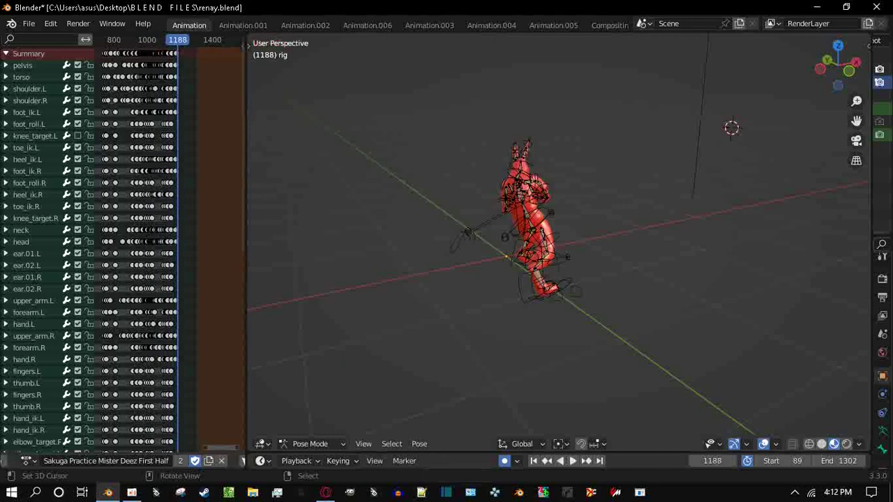
{"action": "scroll", "coordinate": [169, 245], "scroll_direction": "up", "scroll_amount": 3}
{"action": "scroll", "coordinate": [168, 244], "scroll_direction": "up", "scroll_amount": 4}
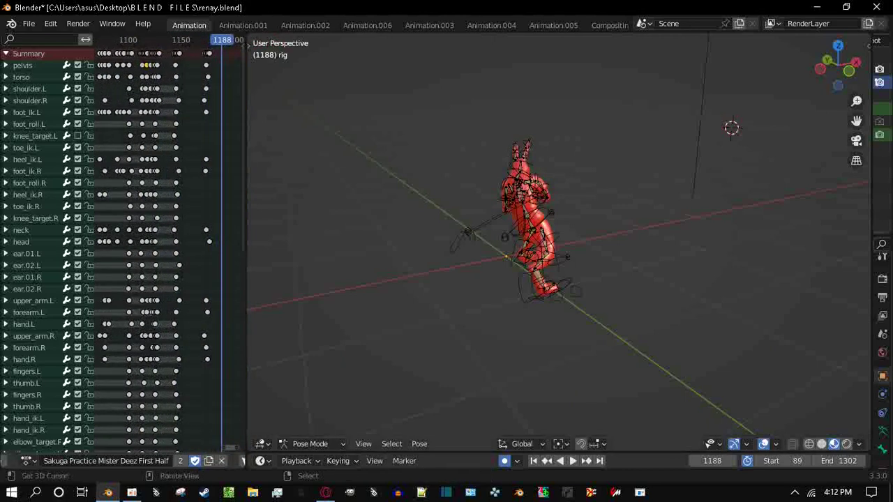
{"action": "left_click", "coordinate": [131, 492]}
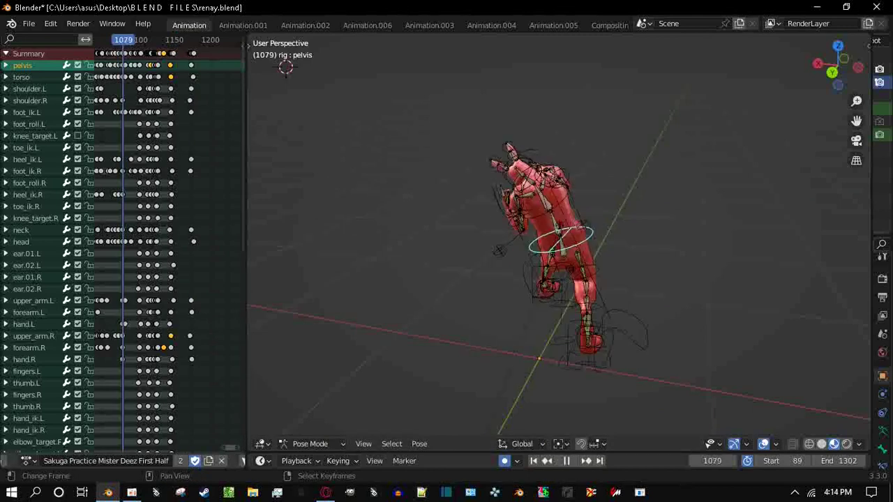
Replay the animation from the side and behind, examining how the crouch leads into the pose around frames 1101 to 1113
{"action": "key", "text": "space"}
{"action": "middle_click_drag", "start_coordinate": [559, 265], "coordinate": [615, 279]}
{"action": "key", "text": "space"}
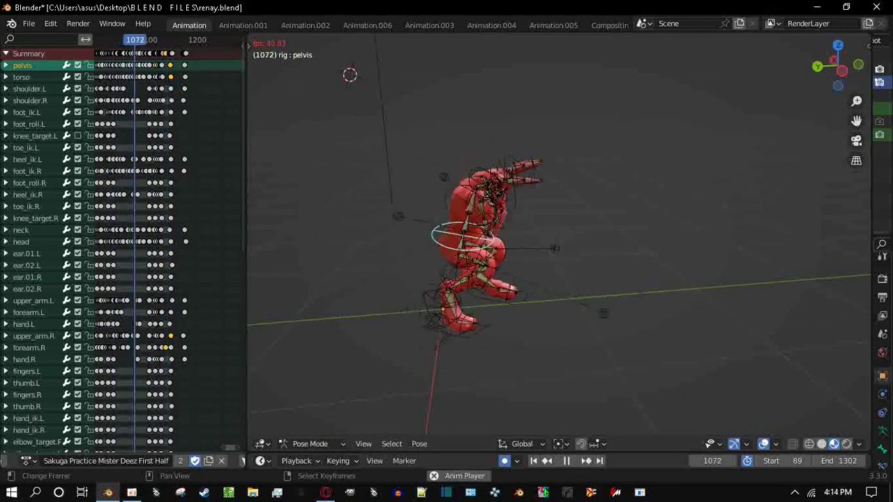
{"action": "key", "text": "space"}
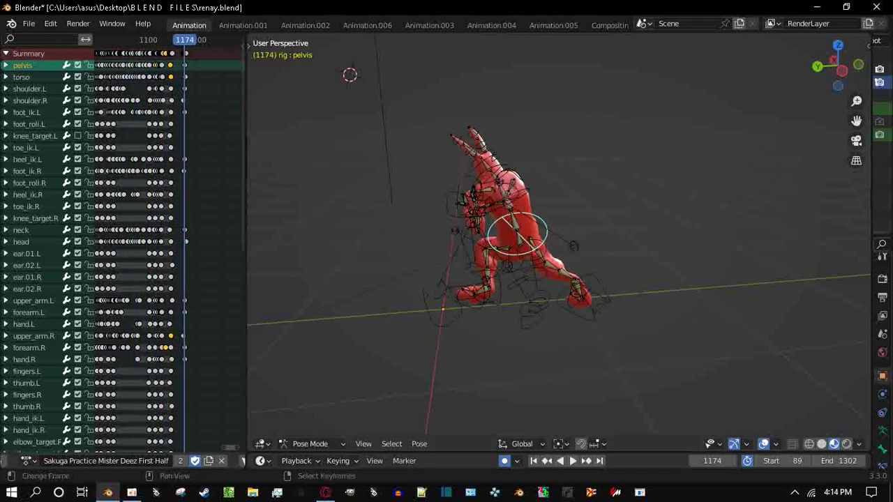
{"action": "scroll", "coordinate": [163, 245], "scroll_direction": "up", "scroll_amount": 2}
{"action": "scroll", "coordinate": [162, 244], "scroll_direction": "up", "scroll_amount": 2}
{"action": "key", "text": "space"}
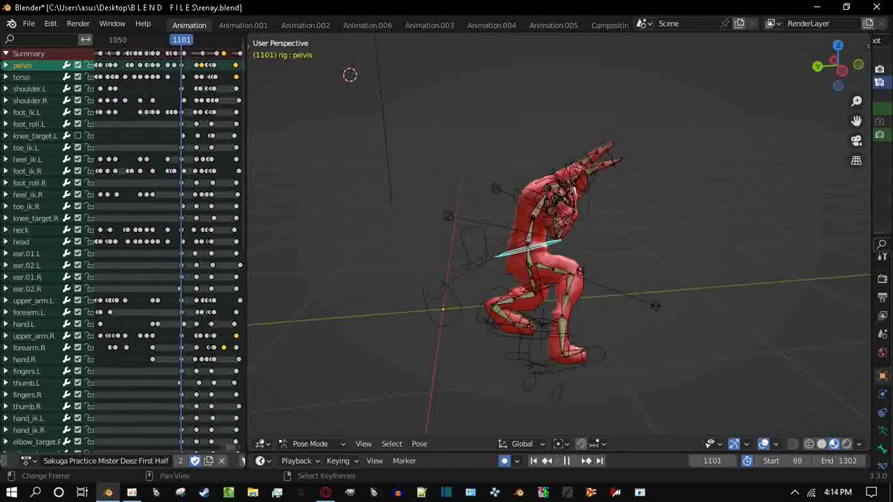
{"action": "key", "text": "space"}
{"action": "scroll", "coordinate": [163, 244], "scroll_direction": "up", "scroll_amount": 3}
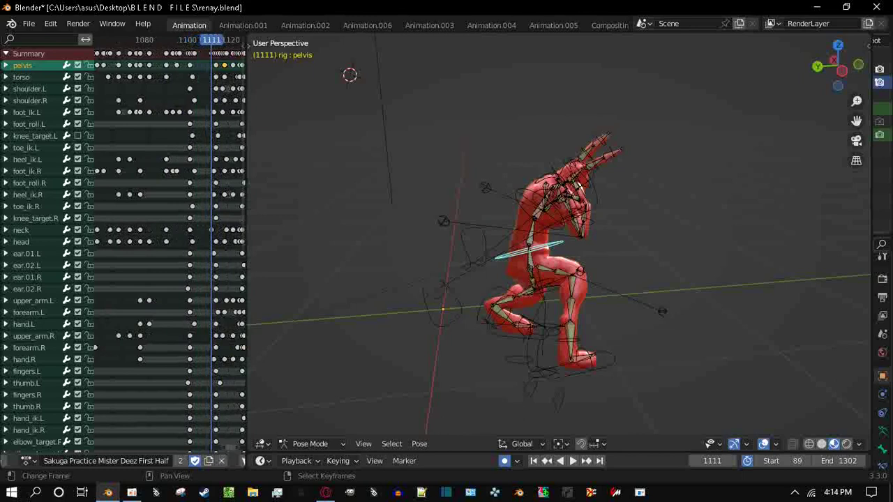
{"action": "scroll", "coordinate": [162, 244], "scroll_direction": "up", "scroll_amount": 3}
{"action": "key", "text": "space"}
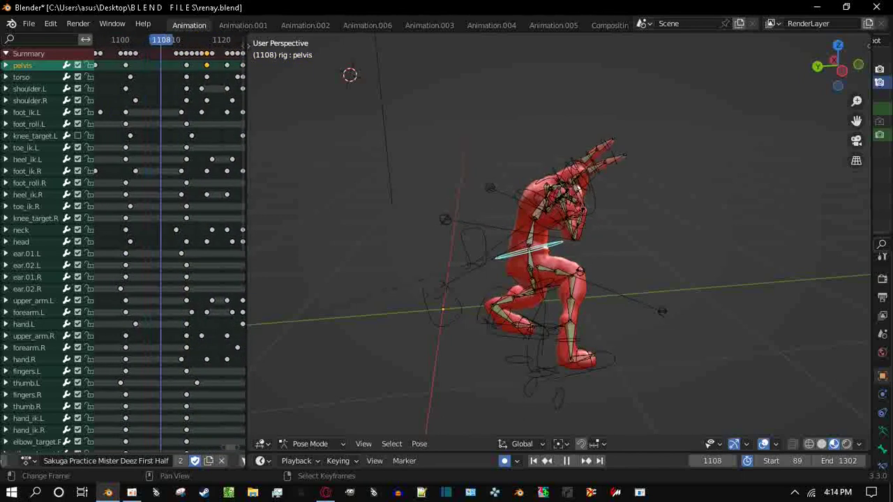
{"action": "middle_click_drag", "start_coordinate": [558, 238], "coordinate": [502, 223]}
{"action": "scroll", "coordinate": [163, 244], "scroll_direction": "up", "scroll_amount": 2}
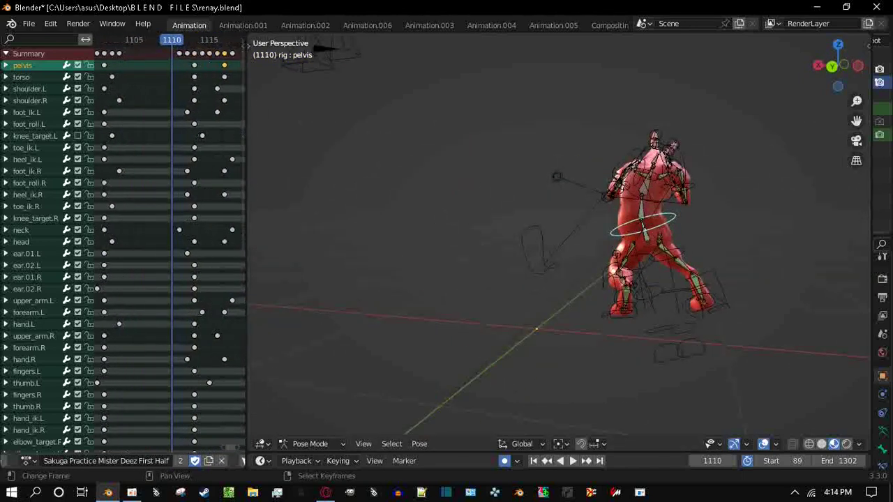
Lower the pelvis slightly at frame 1113 in the back orthographic view and play back the change
{"action": "key", "text": "space"}
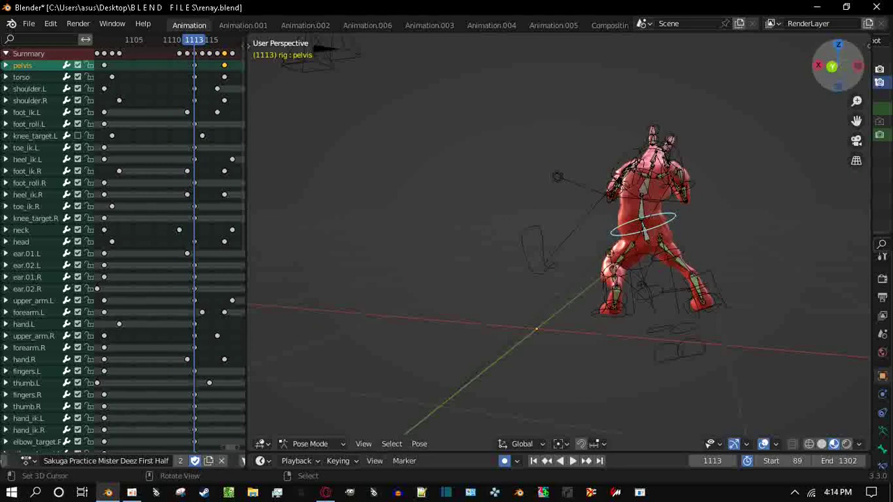
{"action": "key", "text": "ctrl+KP_1"}
{"action": "key", "text": "g"}
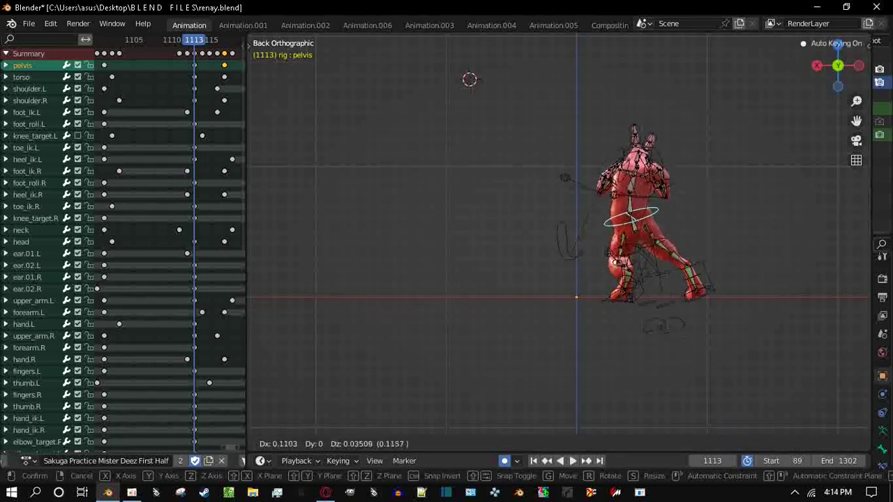
{"action": "key", "text": "Return"}
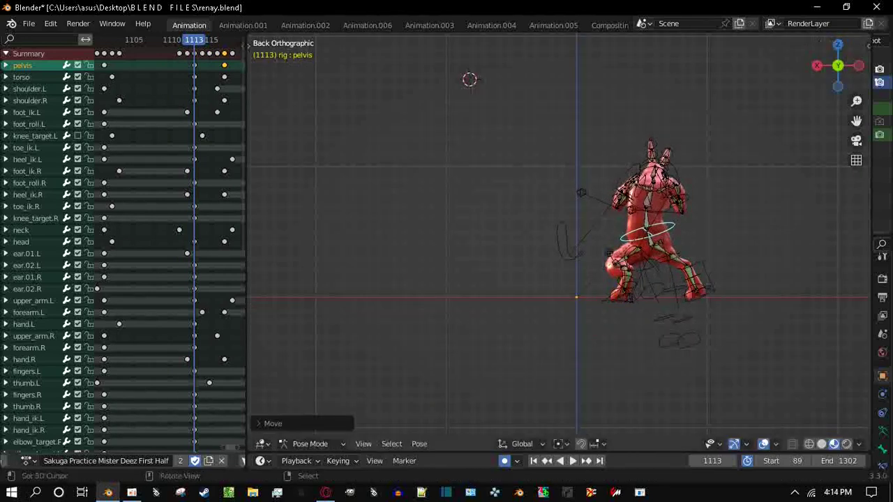
{"action": "scroll", "coordinate": [163, 244], "scroll_direction": "down", "scroll_amount": 2}
{"action": "key", "text": "space"}
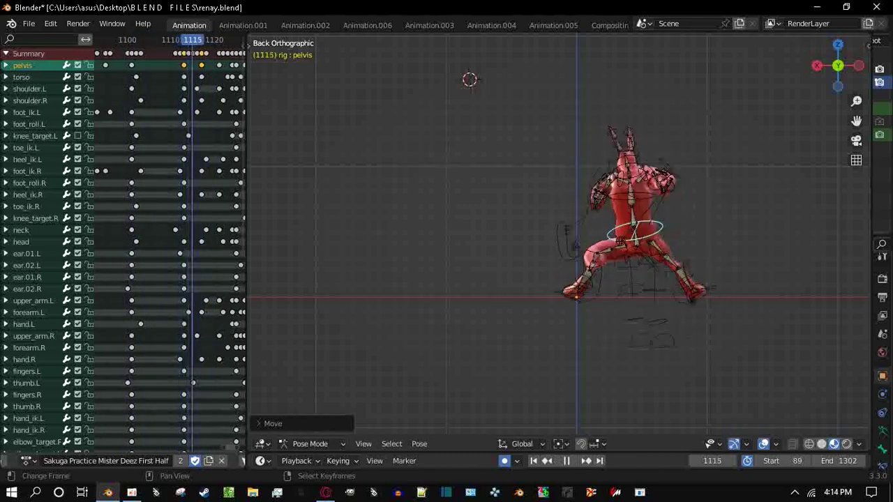
Reposition the pelvis at frames 1117 and 1115 in the back orthographic view and play back the motion
{"action": "key", "text": "g"}
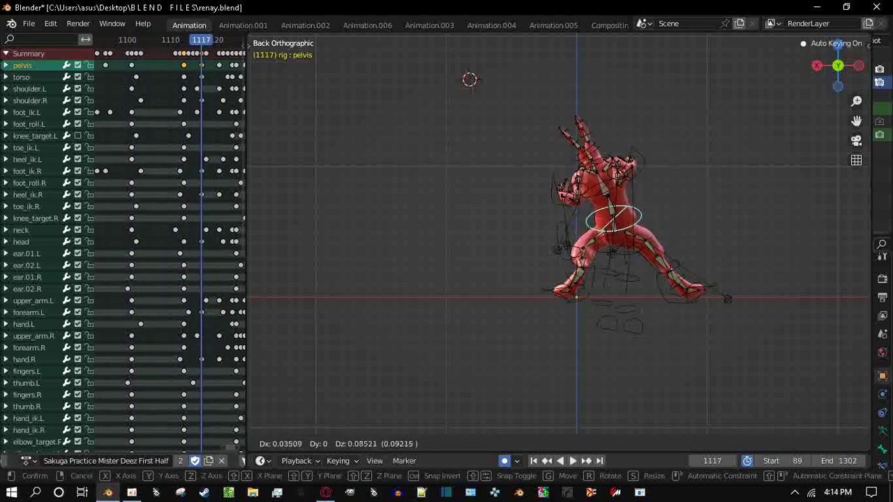
{"action": "key", "text": "Return"}
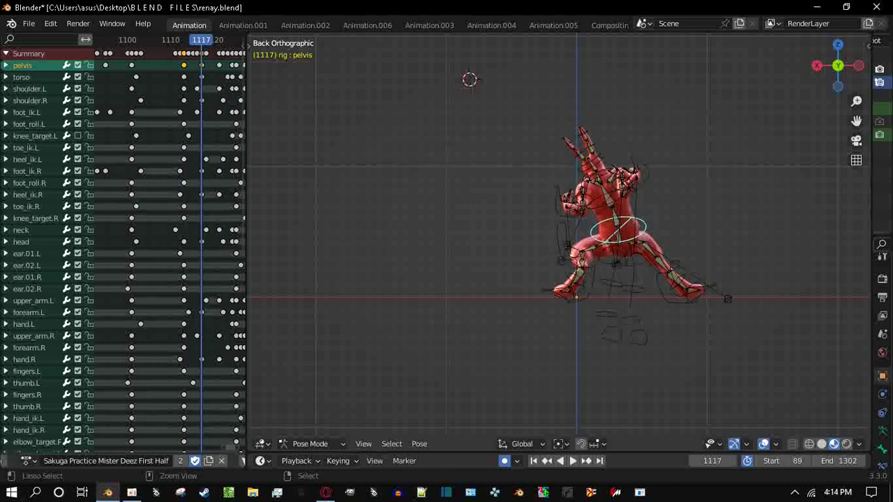
{"action": "key", "text": "space"}
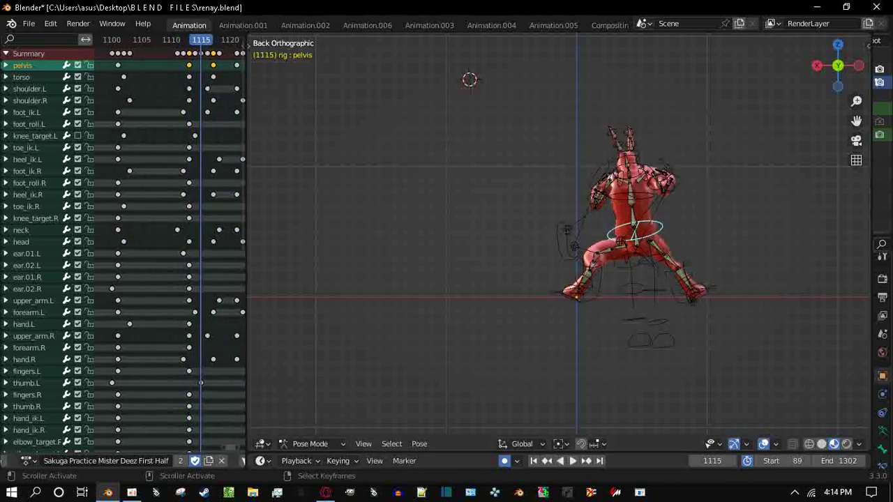
{"action": "key", "text": "space"}
{"action": "key", "text": "g"}
{"action": "key", "text": "Return"}
{"action": "key", "text": "space"}
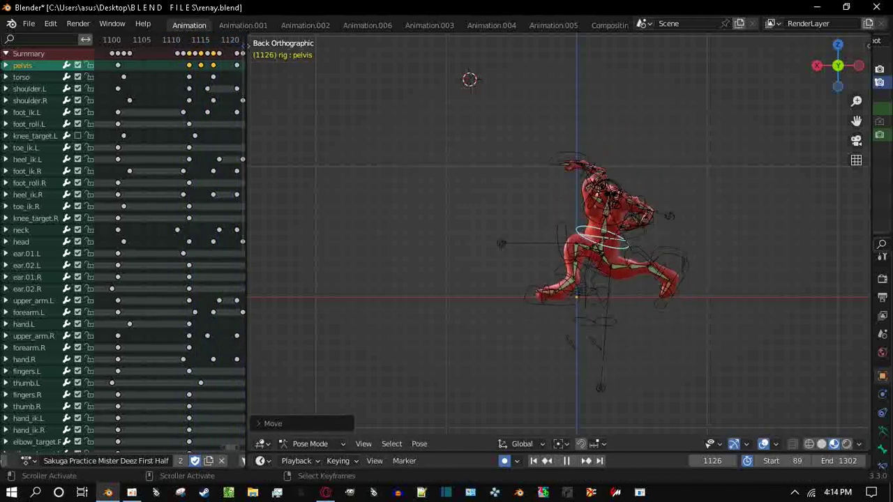
Play the animation between frames 1120 and 1150 from a perspective angle, examining how the crouch flows into the lunge
{"action": "middle_click_drag", "start_coordinate": [488, 314], "coordinate": [544, 279]}
{"action": "key", "text": "space"}
{"action": "scroll", "coordinate": [139, 244], "scroll_direction": "down", "scroll_amount": 3}
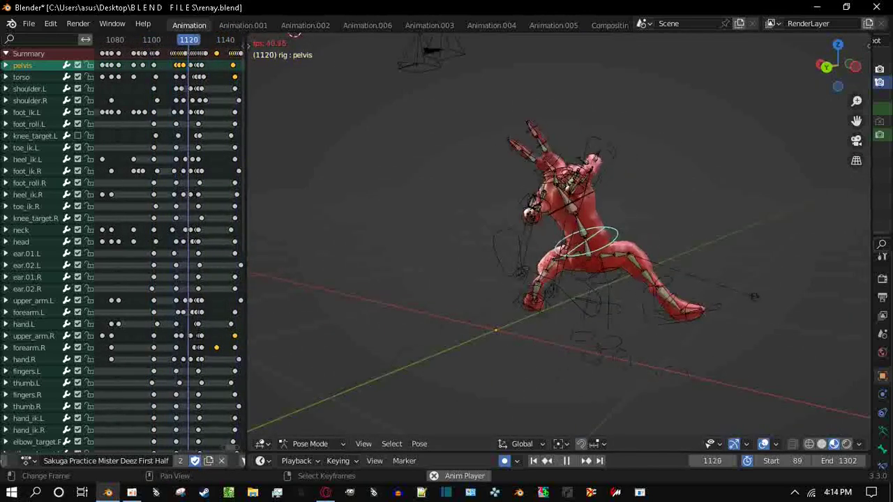
{"action": "middle_click_drag", "start_coordinate": [293, 69], "coordinate": [394, 75]}
{"action": "key", "text": "space"}
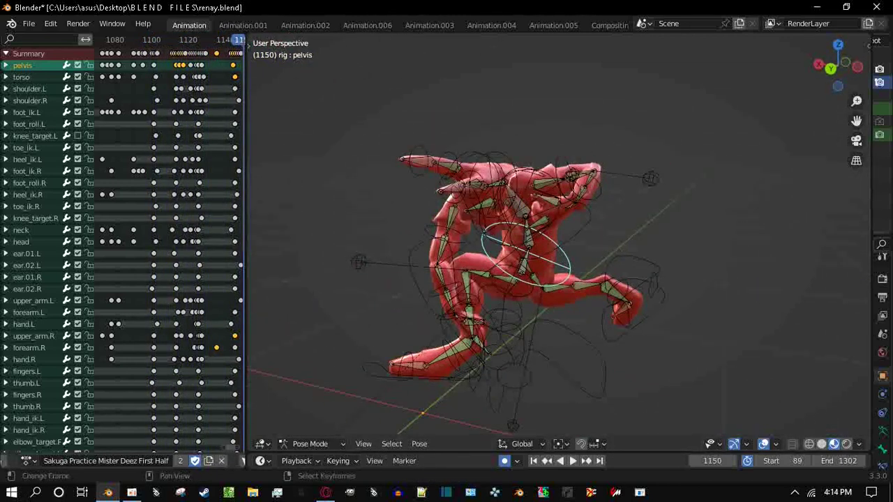
{"action": "scroll", "coordinate": [220, 209], "scroll_direction": "up", "scroll_amount": 3}
{"action": "key", "text": "space"}
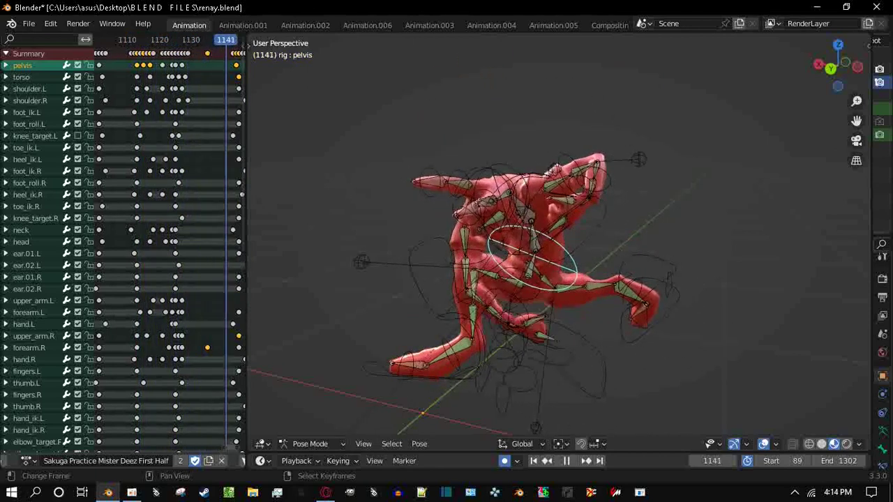
{"action": "key", "text": "space"}
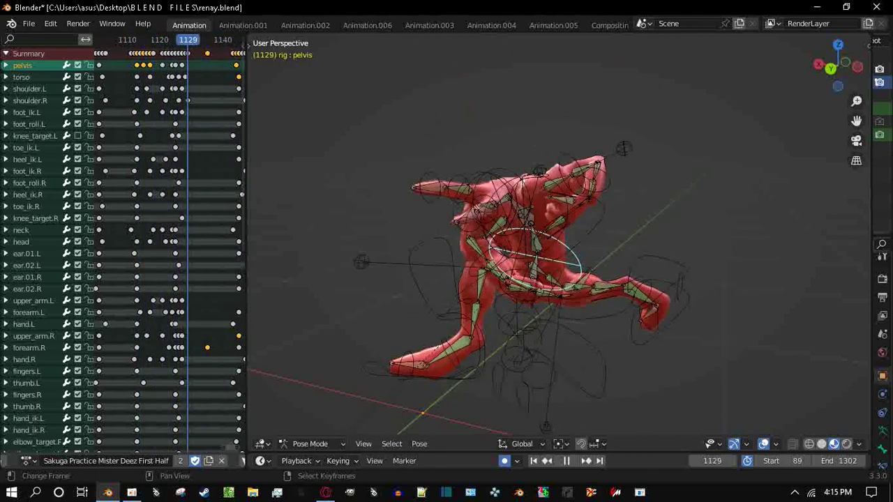
Rotate the left upper arm control at frame 1129 and play back the result
{"action": "key", "text": "ctrl+Tab"}
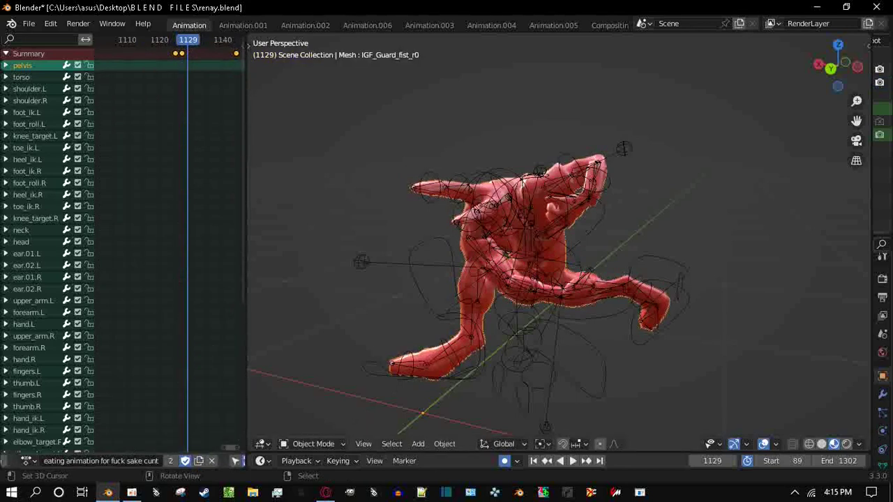
{"action": "key", "text": "ctrl+Tab"}
{"action": "left_click", "coordinate": [618, 230]}
{"action": "middle_click_drag", "start_coordinate": [558, 244], "coordinate": [600, 237]}
{"action": "scroll", "coordinate": [600, 237], "scroll_direction": "up", "scroll_amount": 5}
{"action": "scroll", "coordinate": [600, 237], "scroll_direction": "down", "scroll_amount": 5}
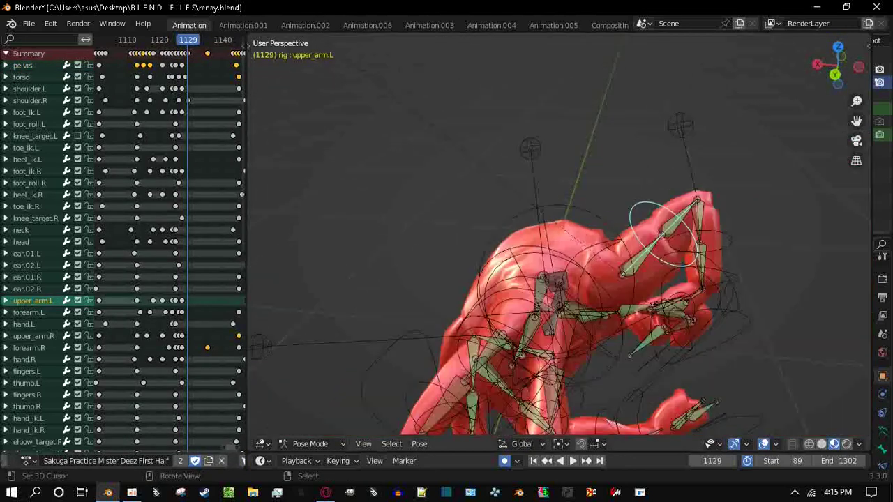
{"action": "key", "text": "r"}
{"action": "left_click", "coordinate": [627, 143]}
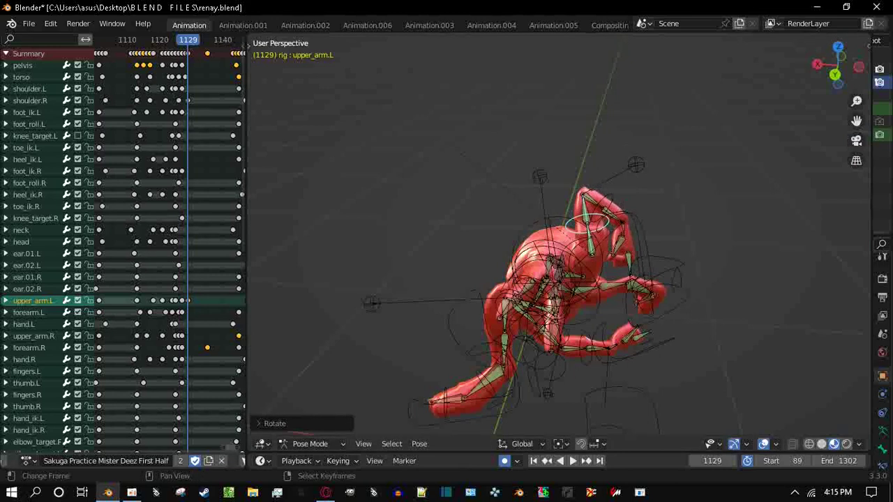
{"action": "key", "text": "space"}
{"action": "key", "text": "space"}
Rotate the left upper arm control at frame 1139, refining its angle with a free trackball rotation
{"action": "key", "text": "Left"}
{"action": "key", "text": "Left"}
{"action": "key", "text": "r"}
{"action": "key", "text": "Escape"}
{"action": "scroll", "coordinate": [123, 244], "scroll_direction": "down", "scroll_amount": 2, "text": "shift"}
{"action": "scroll", "coordinate": [123, 244], "scroll_direction": "up", "scroll_amount": 2}
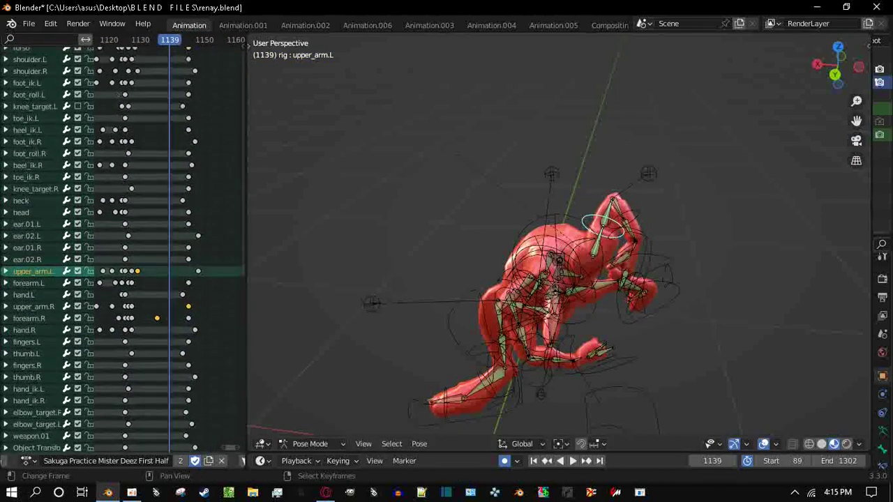
{"action": "key", "text": "r"}
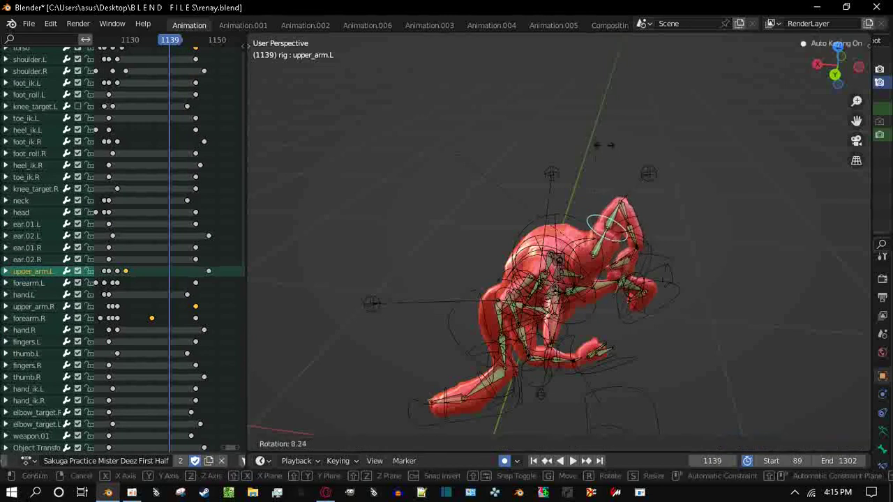
{"action": "key", "text": "Return"}
{"action": "key", "text": "r"}
{"action": "key", "text": "r"}
{"action": "key", "text": "Return"}
Rotate the left forearm control at frame 1139 and play back the arm motion
{"action": "left_click", "coordinate": [625, 263]}
{"action": "middle_click_drag", "start_coordinate": [626, 263], "coordinate": [558, 269]}
{"action": "key", "text": "r"}
{"action": "key", "text": "Return"}
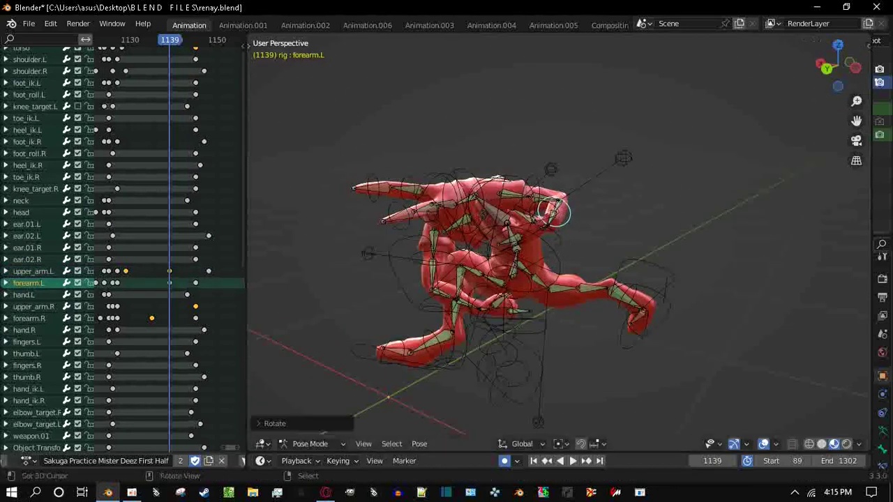
{"action": "key", "text": "space"}
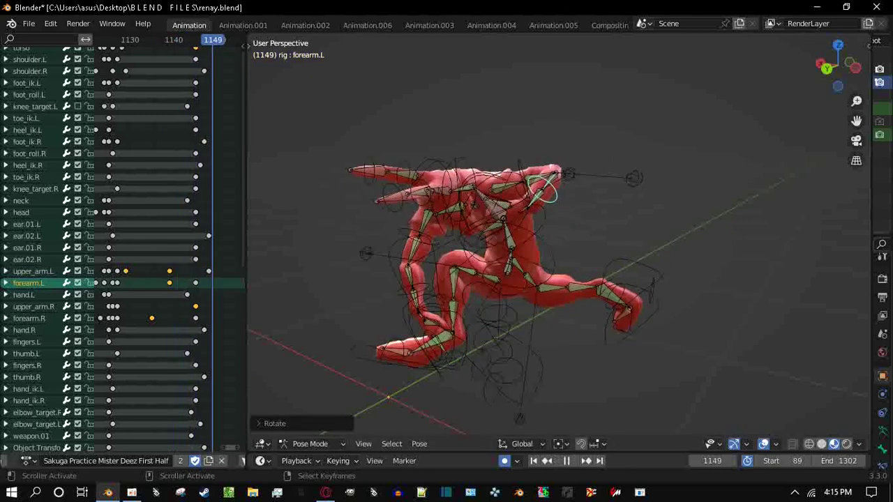
{"action": "key", "text": "space"}
Re-angle the left upper arm at frame 1148 with a plain rotation followed by a trackball rotation
{"action": "key", "text": "Right"}
{"action": "key", "text": "Right"}
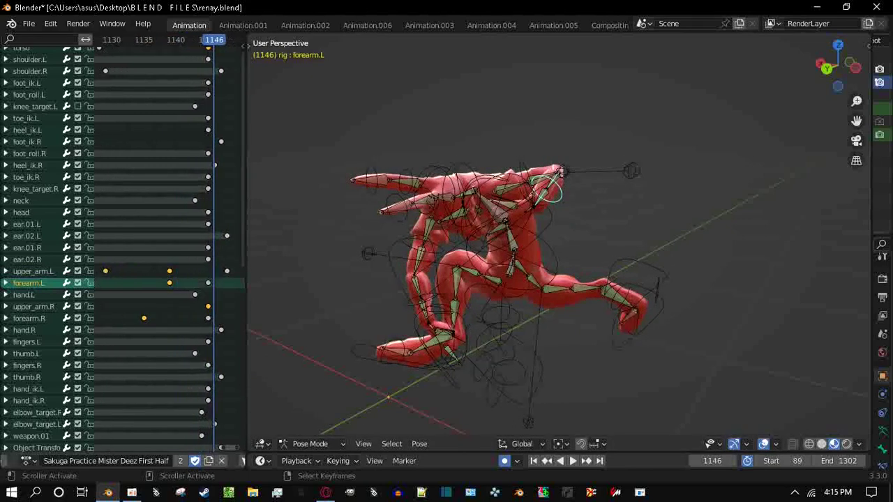
{"action": "left_click", "coordinate": [519, 166]}
{"action": "key", "text": "r"}
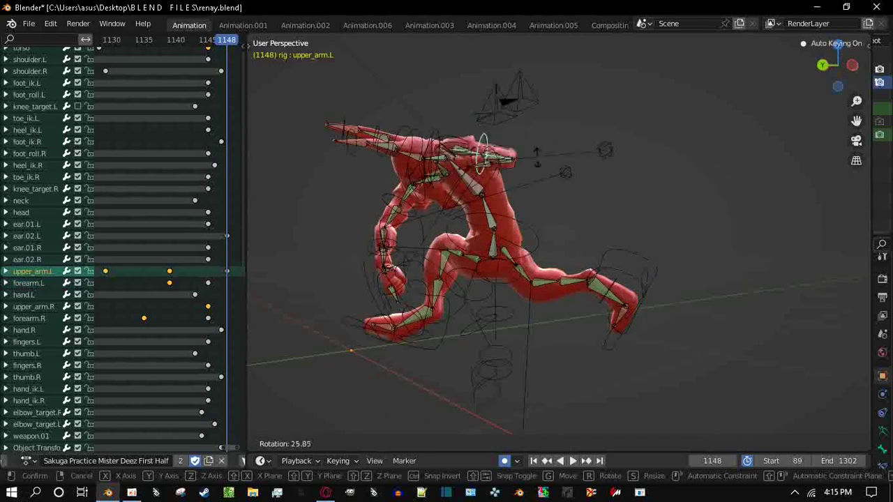
{"action": "key", "text": "Return"}
{"action": "key", "text": "r"}
{"action": "key", "text": "r"}
{"action": "key", "text": "Return"}
Adjust the left shoulder at frame 1148 with a trackball rotation and play back the pose transition
{"action": "middle_click_drag", "start_coordinate": [559, 244], "coordinate": [587, 236]}
{"action": "left_click", "coordinate": [513, 157]}
{"action": "key", "text": "r"}
{"action": "key", "text": "r"}
{"action": "key", "text": "Return"}
{"action": "scroll", "coordinate": [139, 210], "scroll_direction": "down", "scroll_amount": 2}
{"action": "left_click", "coordinate": [138, 141]}
{"action": "key", "text": "space"}
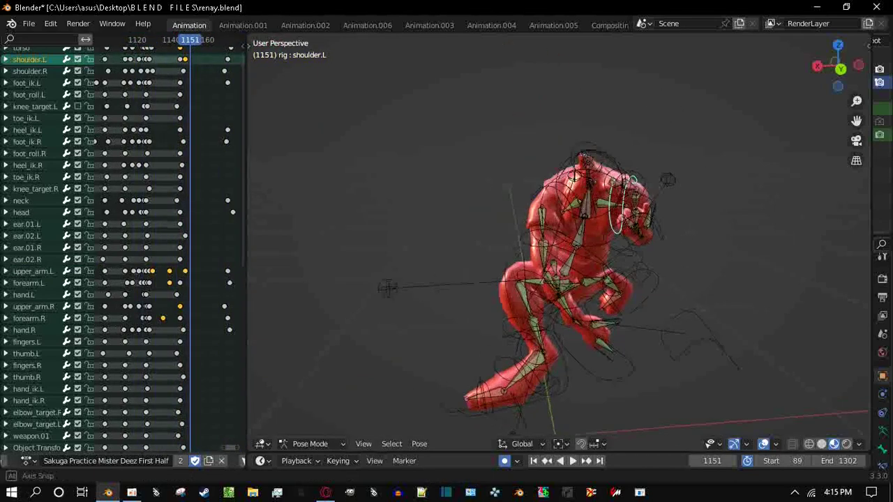
Go back to frame 1135 and rotate the torso there, finishing with a trackball rotation
{"action": "scroll", "coordinate": [139, 209], "scroll_direction": "up", "scroll_amount": 2}
{"action": "left_click_drag", "start_coordinate": [189, 39], "coordinate": [98, 39]}
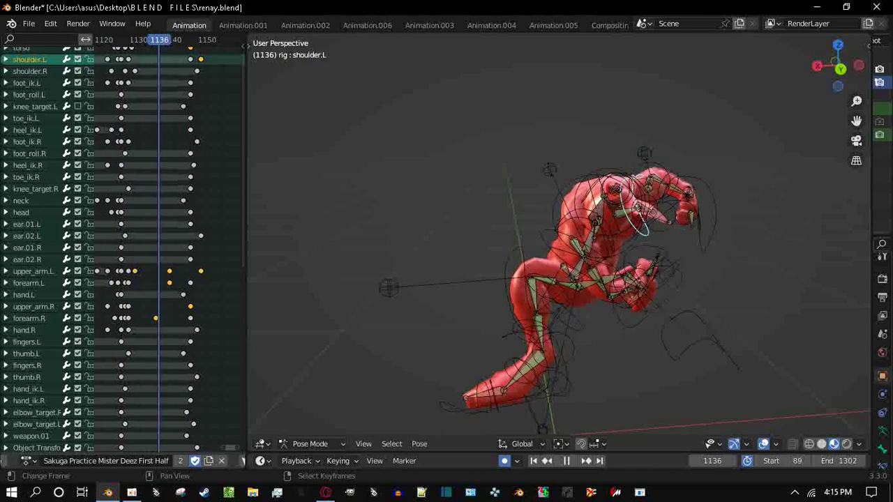
{"action": "left_click", "coordinate": [593, 230]}
{"action": "middle_click_drag", "start_coordinate": [593, 230], "coordinate": [614, 209]}
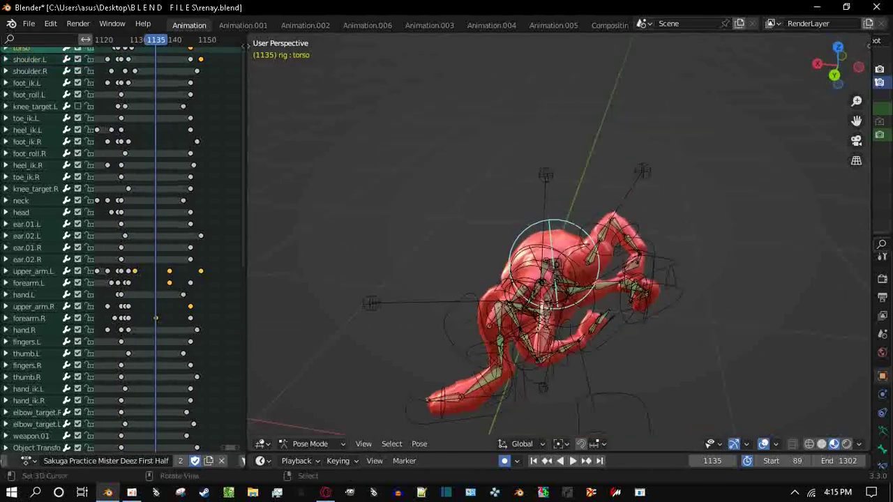
{"action": "key", "text": "r"}
{"action": "left_click", "coordinate": [637, 220]}
{"action": "key", "text": "r"}
{"action": "key", "text": "r"}
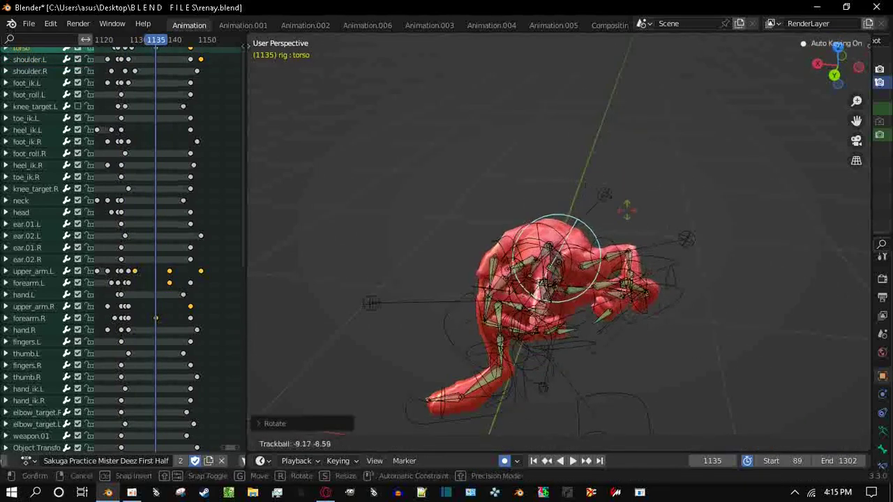
{"action": "left_click", "coordinate": [562, 262]}
Rotate the head and neck at frame 1135 to follow the new torso angle
{"action": "left_click", "coordinate": [558, 265]}
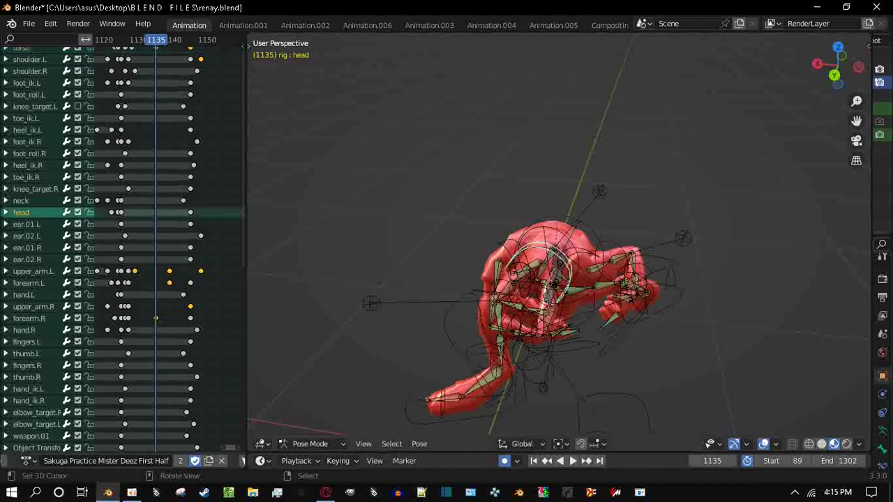
{"action": "key", "text": "r"}
{"action": "left_click", "coordinate": [562, 190]}
{"action": "left_click", "coordinate": [551, 244]}
{"action": "key", "text": "r"}
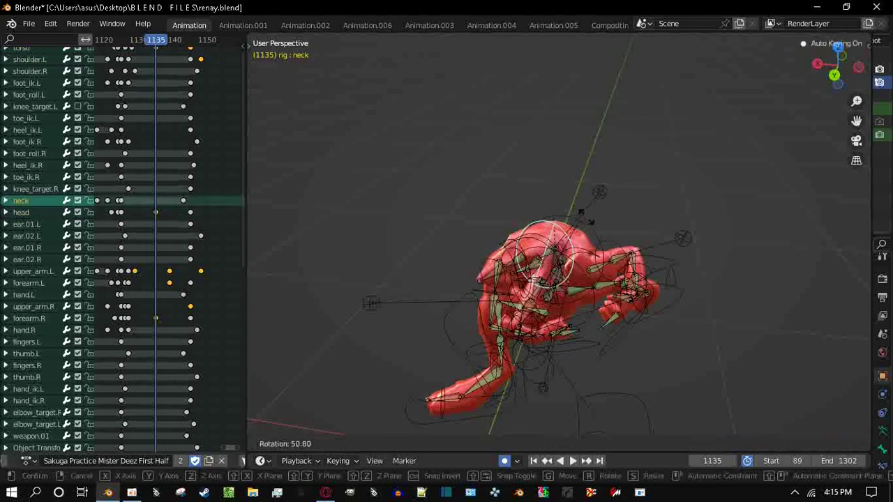
{"action": "left_click", "coordinate": [590, 222]}
{"action": "key", "text": "r"}
{"action": "key", "text": "r"}
{"action": "left_click", "coordinate": [603, 234]}
Rotate the pelvis at frame 1135 and play back the in-between pose
{"action": "left_click", "coordinate": [555, 270]}
{"action": "middle_click_drag", "start_coordinate": [606, 223], "coordinate": [600, 188]}
{"action": "key", "text": "r"}
{"action": "left_click", "coordinate": [606, 231]}
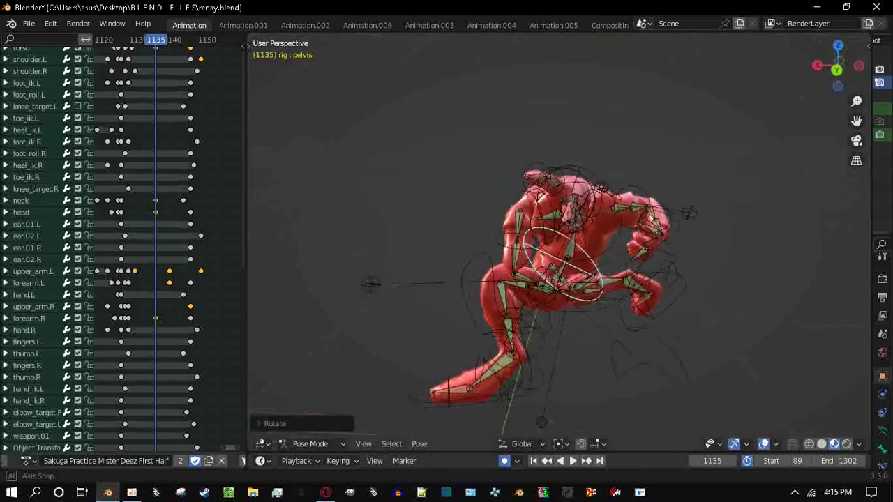
{"action": "key", "text": "space"}
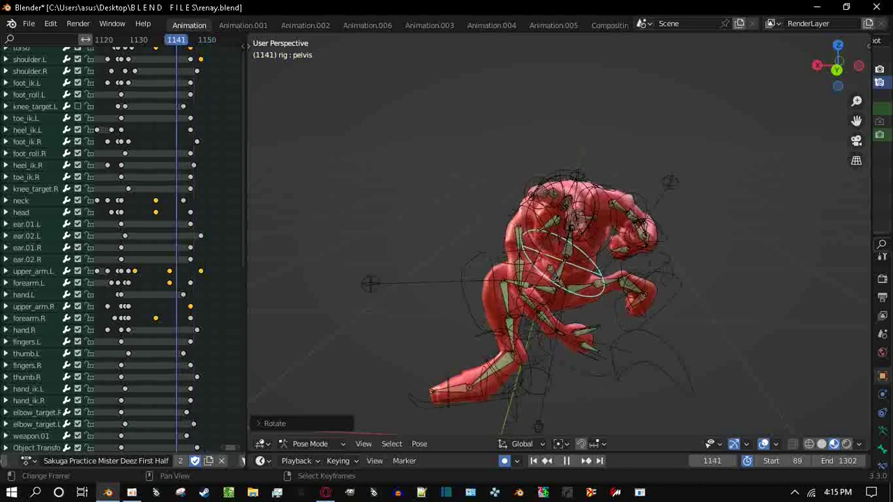
{"action": "key", "text": "Escape"}
Twist the torso at its frame 1145 keyframe using plain and trackball rotations
{"action": "scroll", "coordinate": [168, 244], "scroll_direction": "up", "scroll_amount": 2}
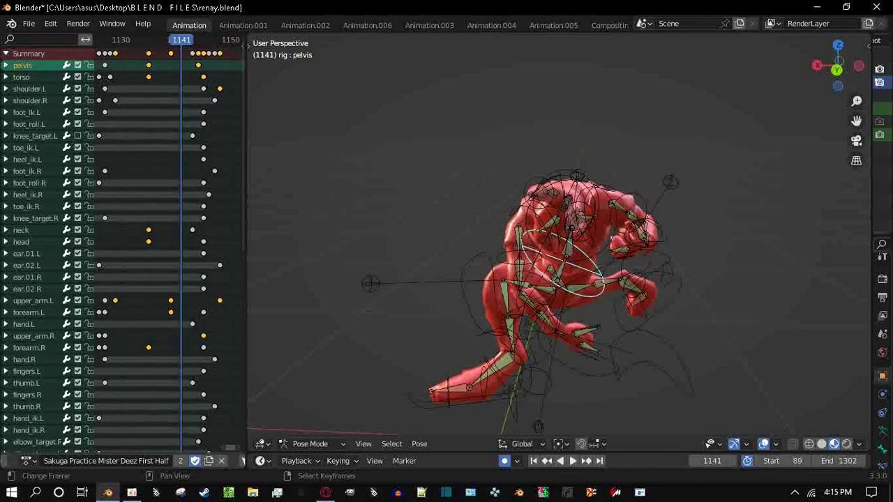
{"action": "left_click", "coordinate": [203, 76]}
{"action": "key", "text": "space"}
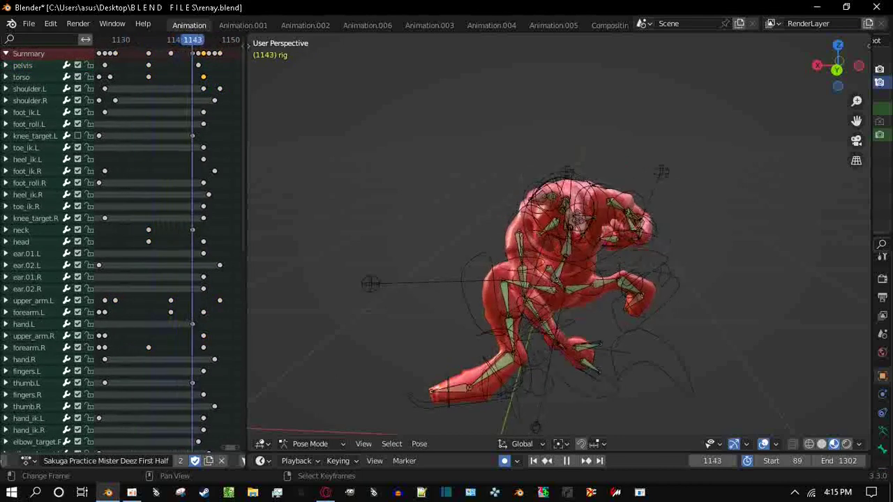
{"action": "key", "text": "Left"}
{"action": "scroll", "coordinate": [559, 237], "scroll_direction": "up", "scroll_amount": 2}
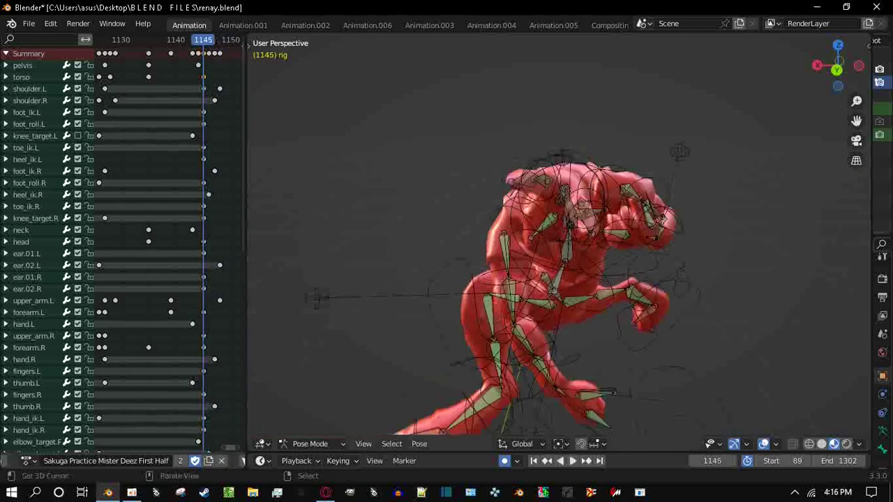
{"action": "left_click", "coordinate": [621, 273]}
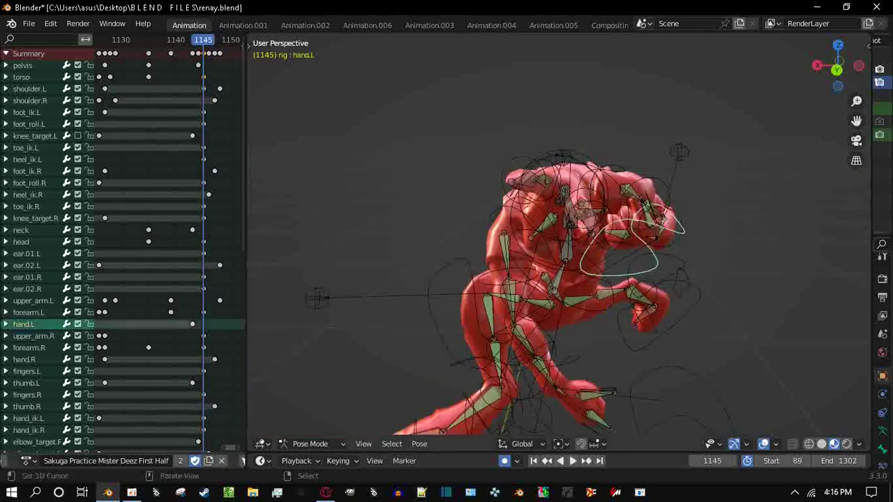
{"action": "left_click", "coordinate": [562, 209]}
{"action": "key", "text": "r"}
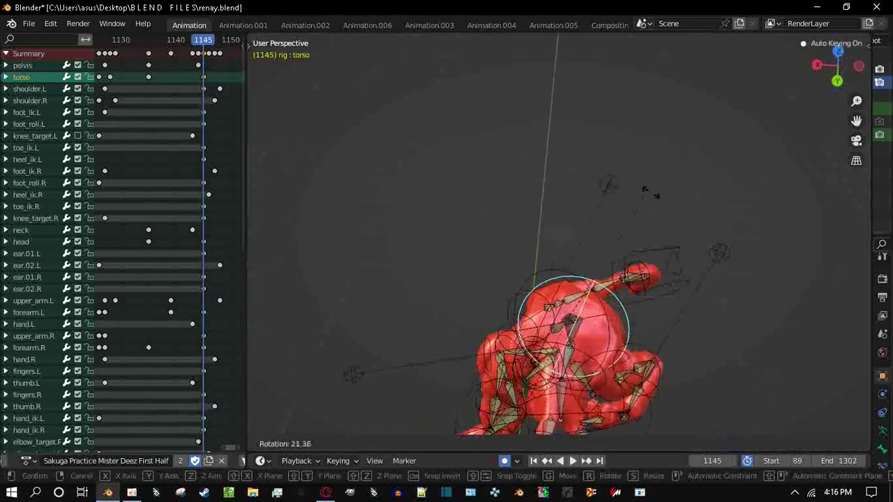
{"action": "key", "text": "Return"}
{"action": "key", "text": "r"}
{"action": "key", "text": "r"}
{"action": "key", "text": "Return"}
{"action": "key", "text": "r"}
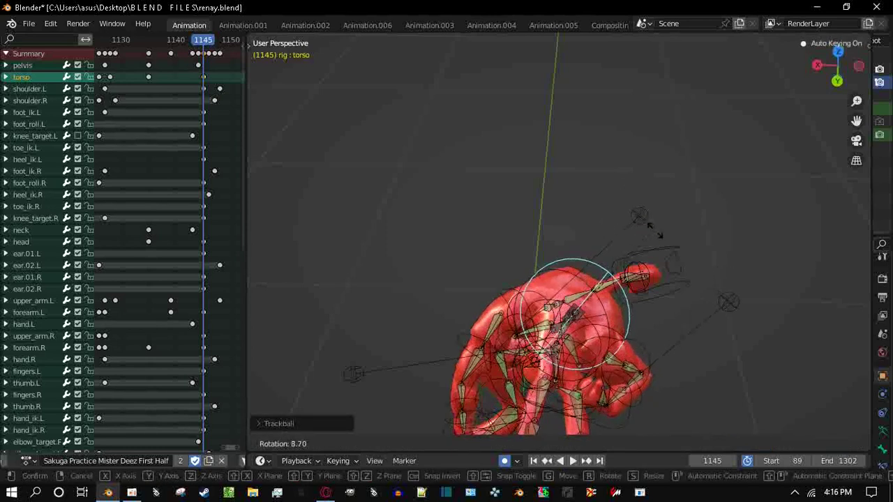
{"action": "key", "text": "Return"}
Rotate the right shoulder and the right upper arm at frame 1145 to suit the twisted torso
{"action": "middle_click_drag", "start_coordinate": [558, 279], "coordinate": [600, 231]}
{"action": "left_click", "coordinate": [512, 150]}
{"action": "key", "text": "r"}
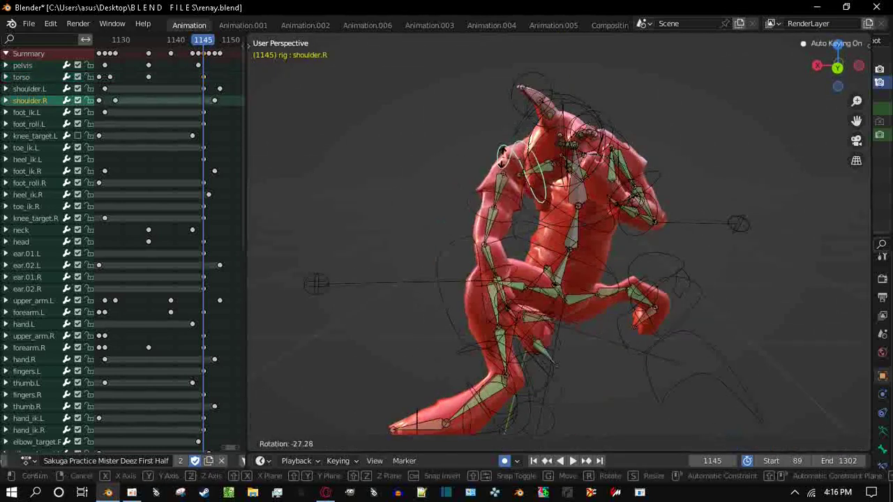
{"action": "key", "text": "Return"}
{"action": "left_click", "coordinate": [498, 209]}
{"action": "middle_click_drag", "start_coordinate": [497, 209], "coordinate": [660, 242]}
{"action": "key", "text": "r"}
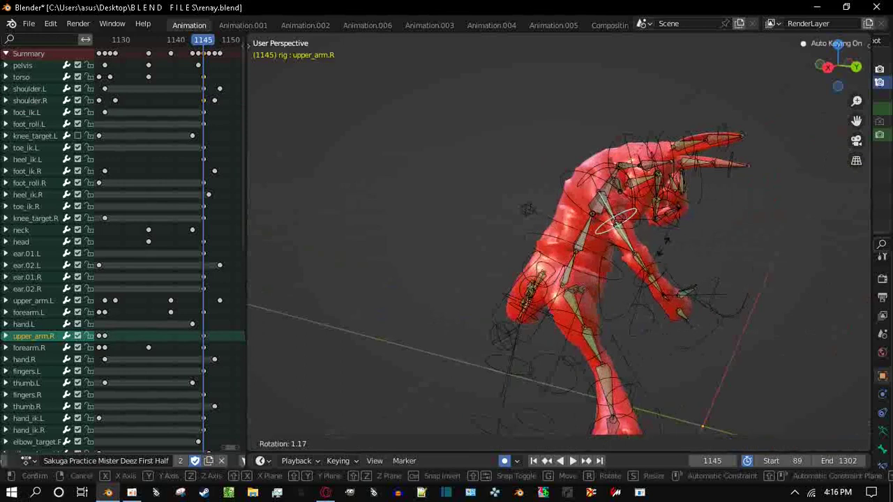
{"action": "key", "text": "Return"}
Move the pelvis slightly upward at frame 1145 and shift its new keyframe to frame 1144
{"action": "key", "text": "ctrl+Tab"}
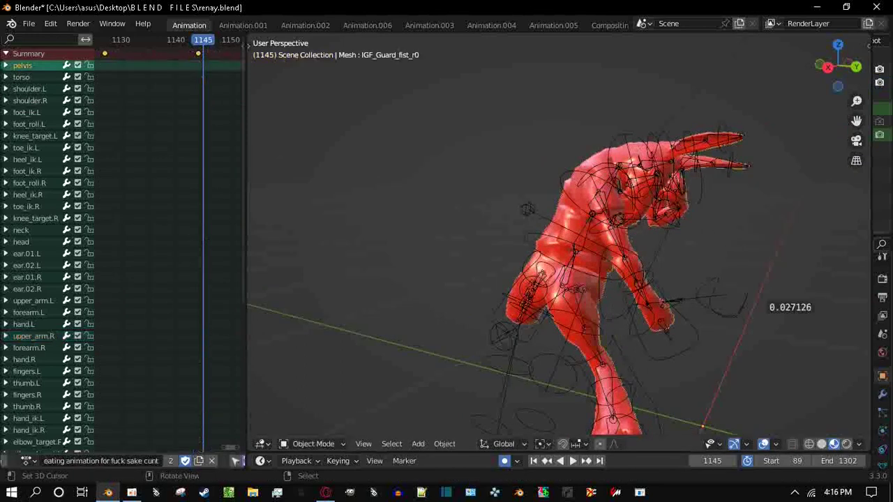
{"action": "key", "text": "ctrl+z"}
{"action": "key", "text": "ctrl+KP_1"}
{"action": "key", "text": "g"}
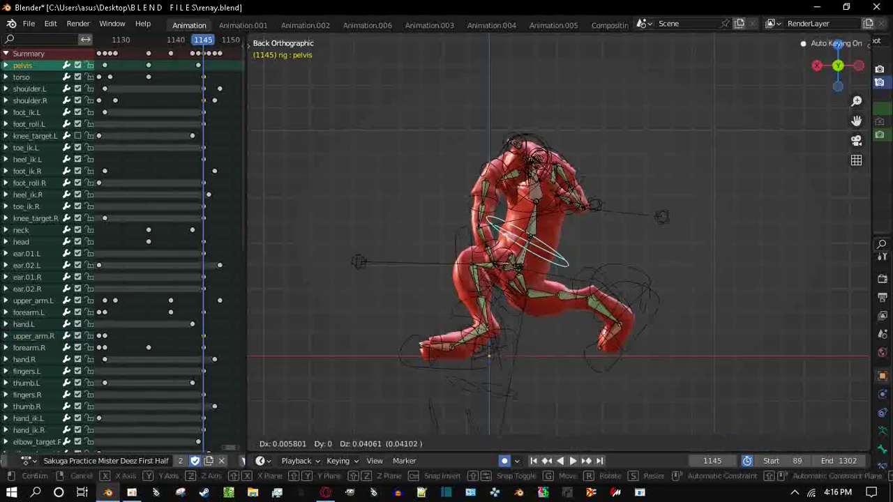
{"action": "key", "text": "Return"}
{"action": "scroll", "coordinate": [169, 244], "scroll_direction": "up", "scroll_amount": 3}
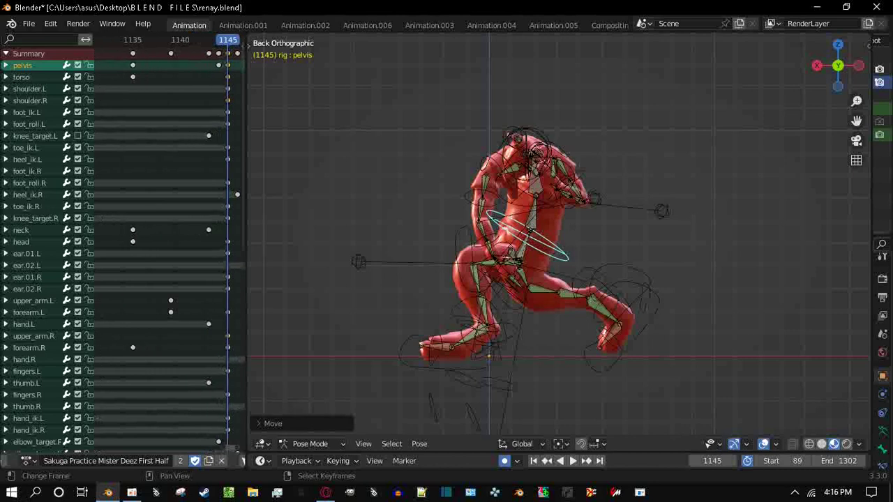
{"action": "key", "text": "alt+a"}
{"action": "scroll", "coordinate": [170, 244], "scroll_direction": "down", "scroll_amount": 3}
{"action": "key", "text": "shift+ctrl+space"}
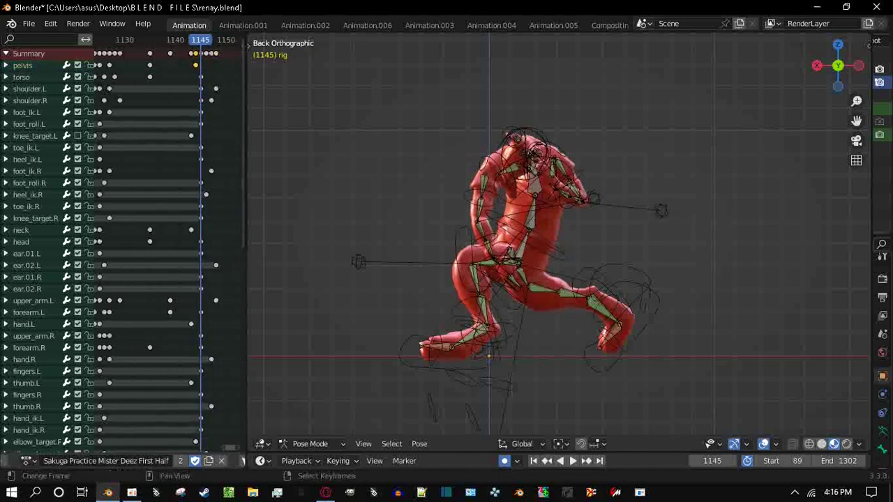
Remove the right shoulder's keyframe at frame 1147 and play back the right arm's motion
{"action": "key", "text": "space"}
{"action": "scroll", "coordinate": [170, 244], "scroll_direction": "up", "scroll_amount": 2}
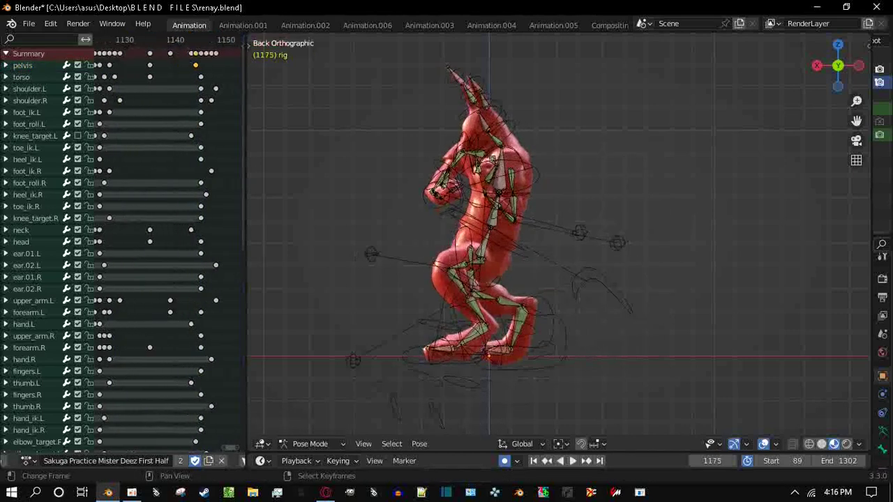
{"action": "left_click", "coordinate": [438, 168]}
{"action": "scroll", "coordinate": [170, 245], "scroll_direction": "up", "scroll_amount": 2}
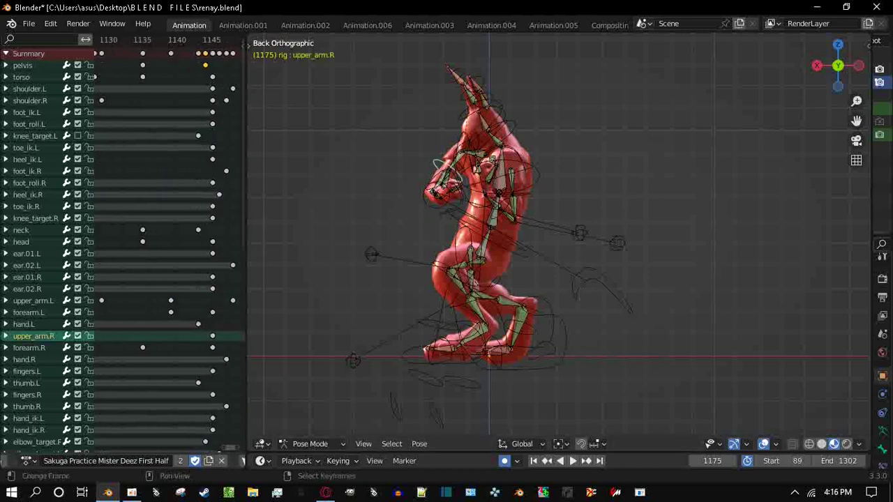
{"action": "scroll", "coordinate": [201, 282], "scroll_direction": "down", "scroll_amount": 3}
{"action": "right_click", "coordinate": [454, 155]}
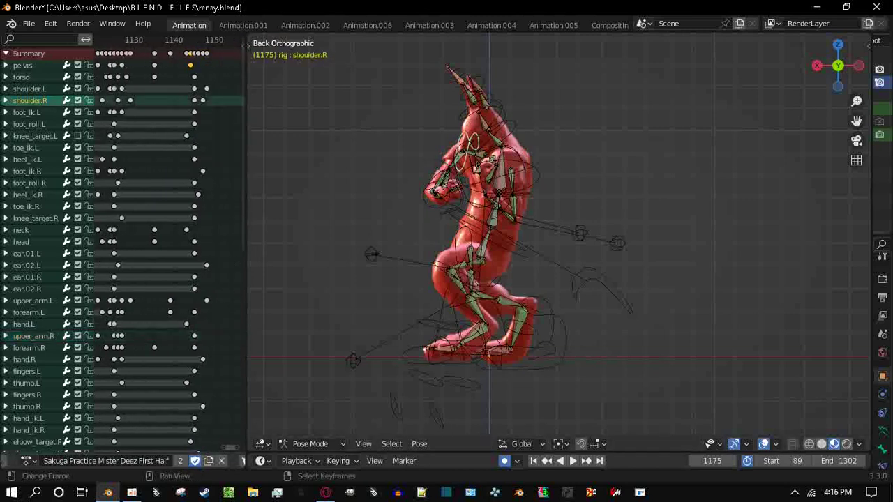
{"action": "scroll", "coordinate": [203, 244], "scroll_direction": "up", "scroll_amount": 2}
{"action": "left_click", "coordinate": [211, 245]}
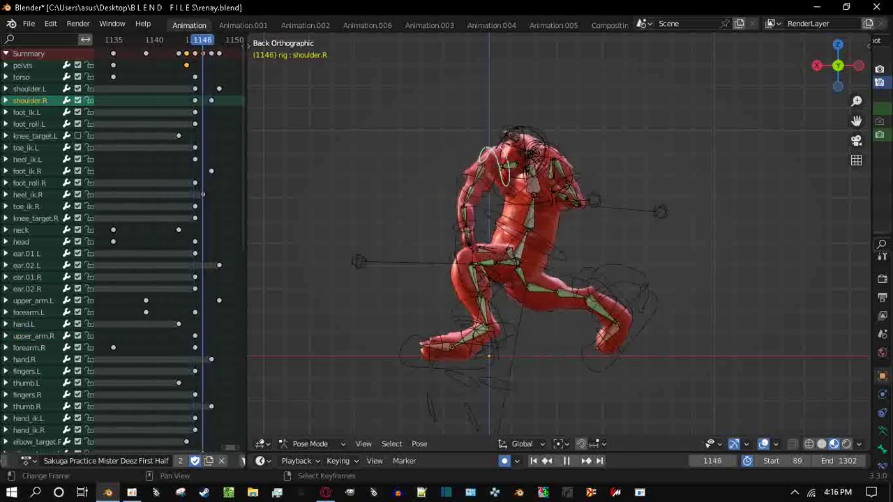
{"action": "key", "text": "alt+a"}
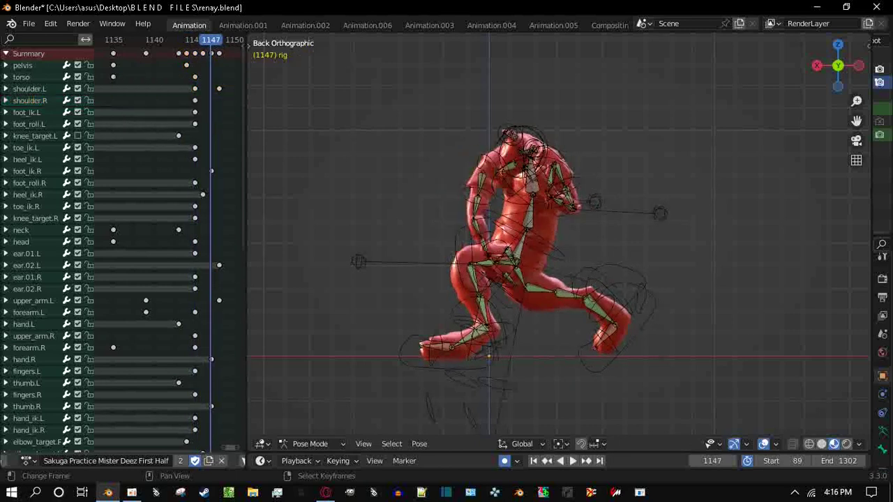
{"action": "key", "text": "space"}
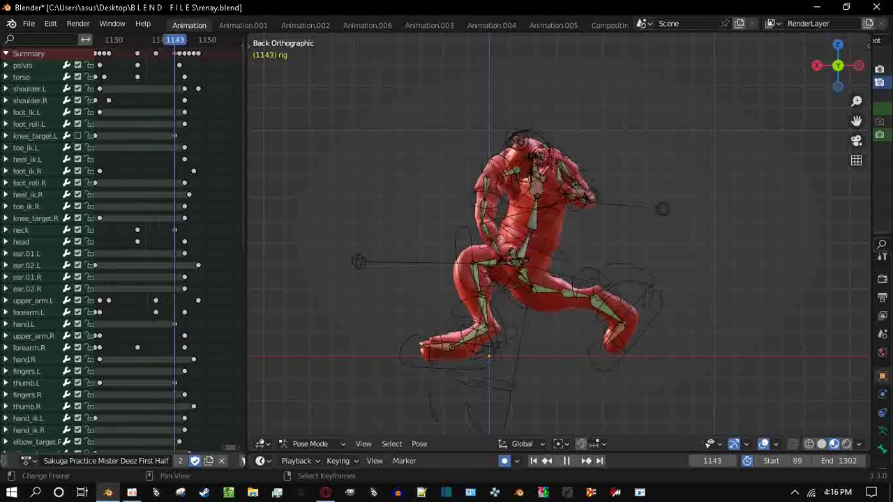
Remove the left shoulder's keyframe at frame 1145 and play back the transition
{"action": "key", "text": "space"}
{"action": "left_click", "coordinate": [198, 88]}
{"action": "scroll", "coordinate": [198, 89], "scroll_direction": "up", "scroll_amount": 2}
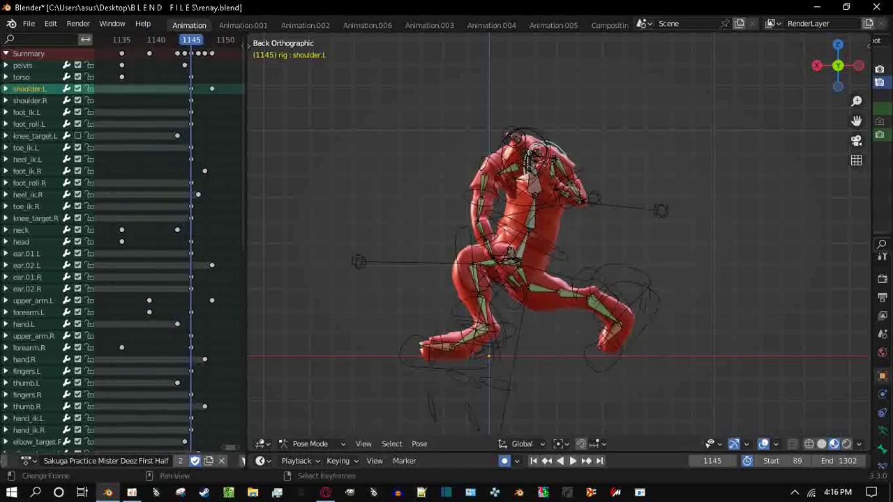
{"action": "key", "text": "space"}
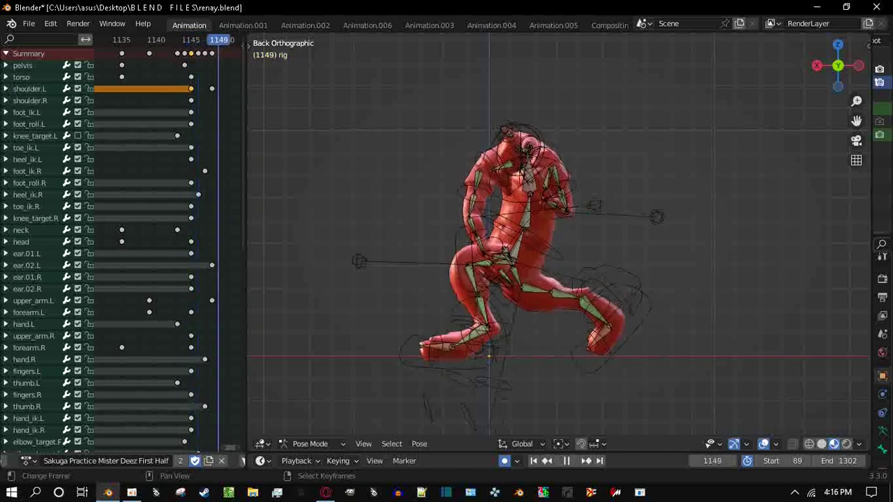
{"action": "scroll", "coordinate": [104, 245], "scroll_direction": "down", "scroll_amount": 1}
{"action": "key", "text": "space"}
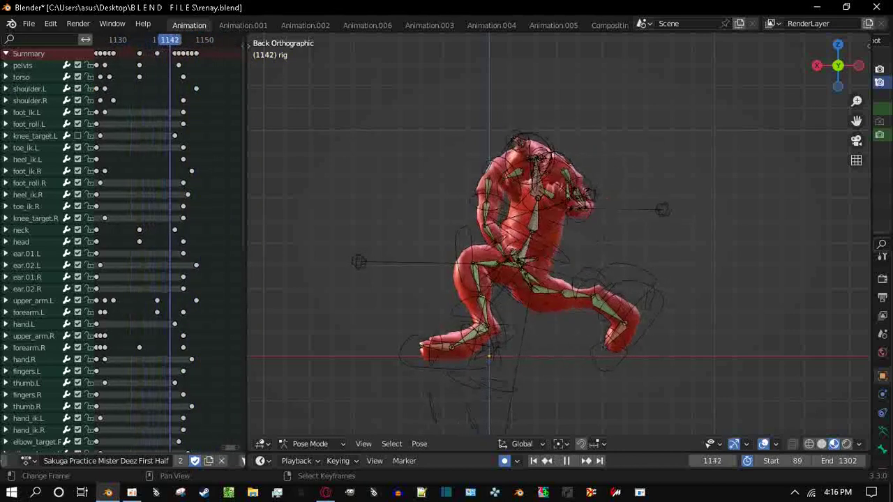
Rotate the left forearm at its frame 1145 keyframe
{"action": "left_click", "coordinate": [573, 187]}
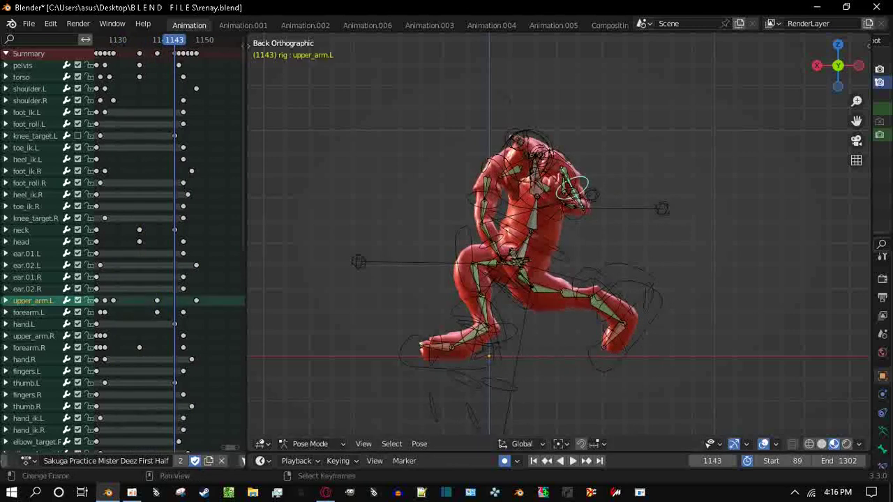
{"action": "scroll", "coordinate": [104, 244], "scroll_direction": "up", "scroll_amount": 1}
{"action": "key", "text": "space"}
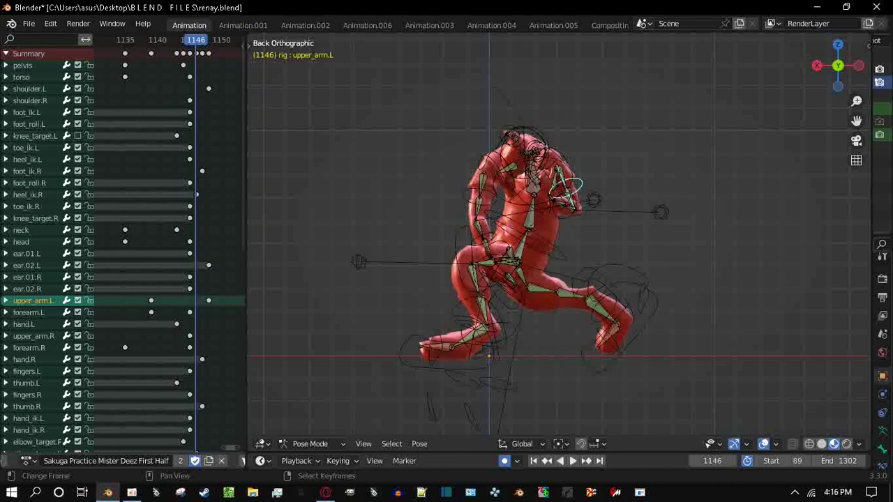
{"action": "left_click", "coordinate": [564, 206]}
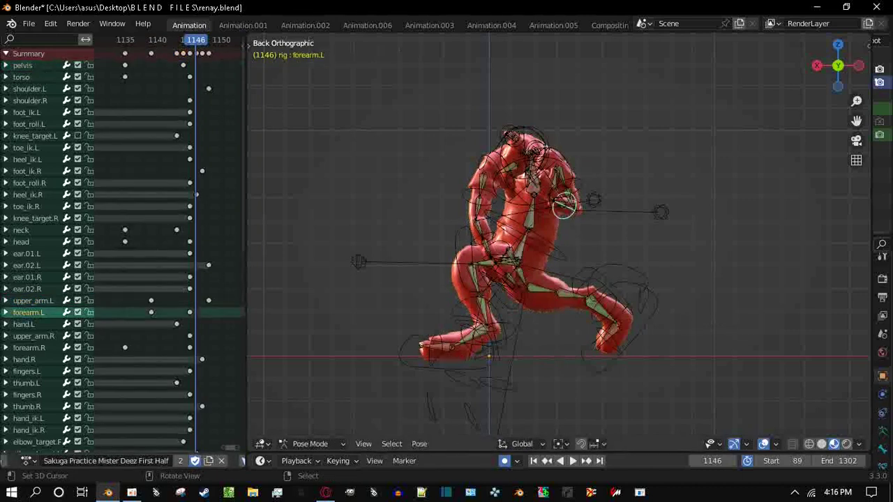
{"action": "scroll", "coordinate": [123, 244], "scroll_direction": "up", "scroll_amount": 1}
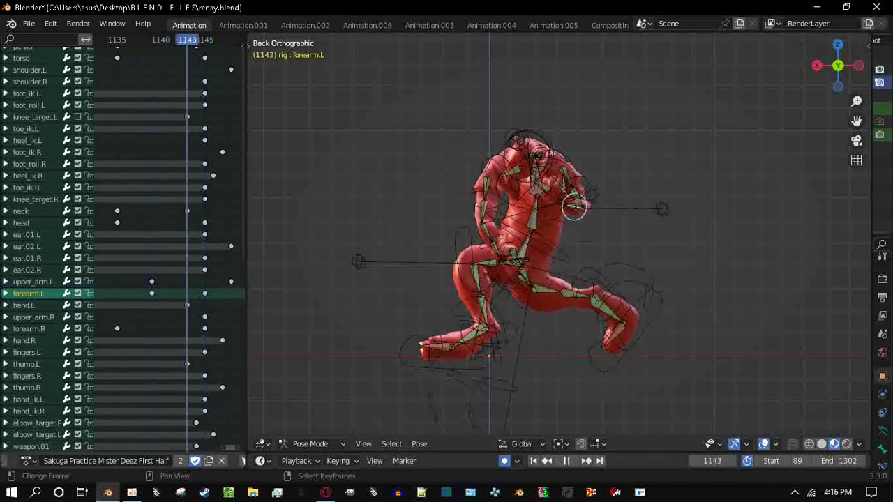
{"action": "key", "text": "alt+a"}
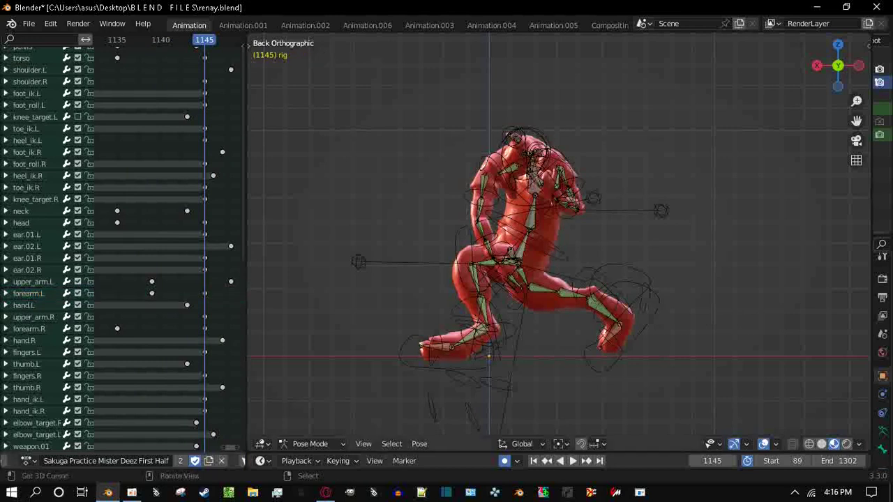
{"action": "key", "text": "ctrl+z"}
{"action": "middle_click_drag", "start_coordinate": [530, 244], "coordinate": [489, 230]}
{"action": "key", "text": "r"}
{"action": "key", "text": "Return"}
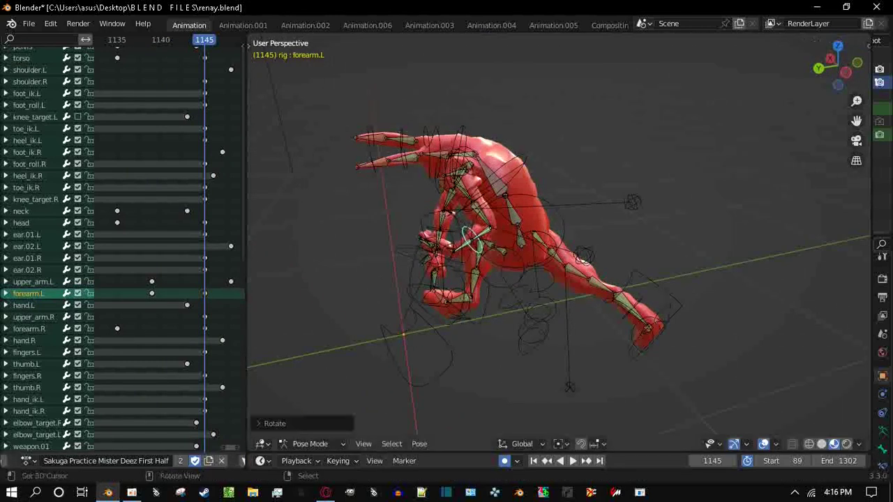
Rotate the left hand at frame 1145 with a trackball rotation
{"action": "left_click", "coordinate": [433, 249]}
{"action": "key", "text": "r"}
{"action": "key", "text": "r"}
{"action": "left_click", "coordinate": [446, 265]}
{"action": "middle_click_drag", "start_coordinate": [489, 279], "coordinate": [572, 279]}
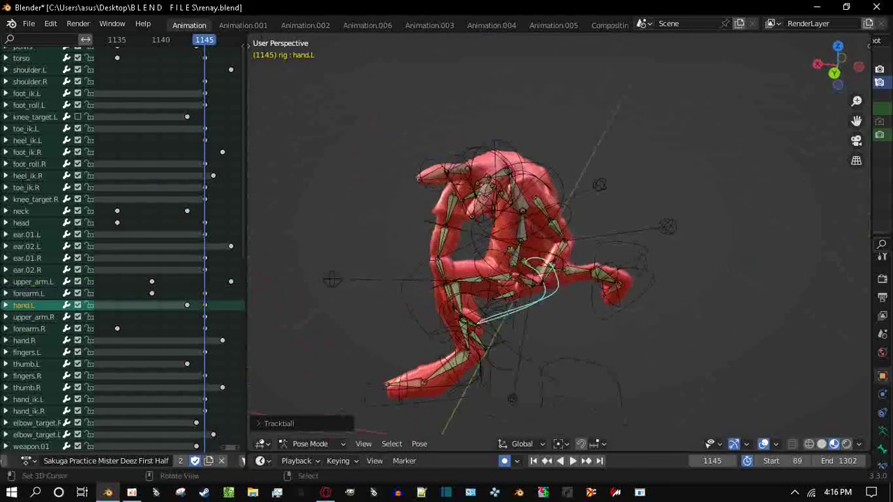
Lift and turn the head at frame 1145 using trackball and plain rotations
{"action": "left_click", "coordinate": [482, 150]}
{"action": "key", "text": "r"}
{"action": "key", "text": "r"}
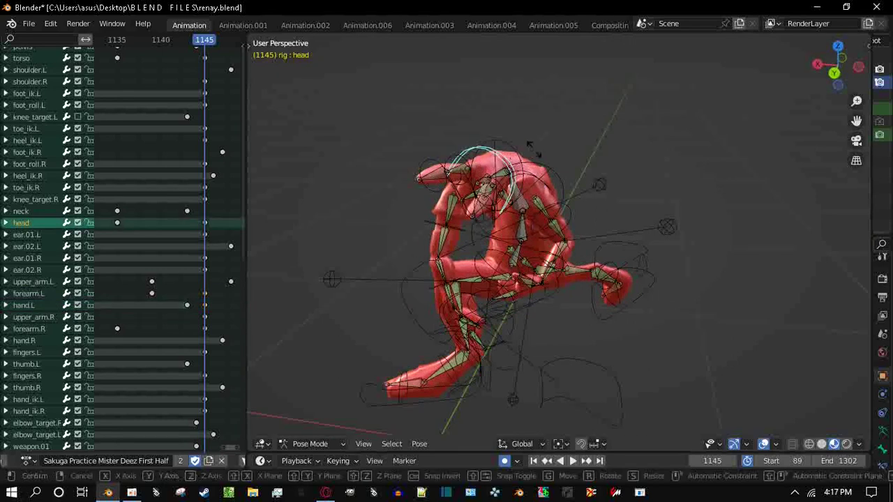
{"action": "key", "text": "Return"}
{"action": "key", "text": "r"}
{"action": "key", "text": "Return"}
Raise the neck at frame 1145 with several trackball and plain rotations
{"action": "left_click", "coordinate": [523, 146]}
{"action": "key", "text": "r"}
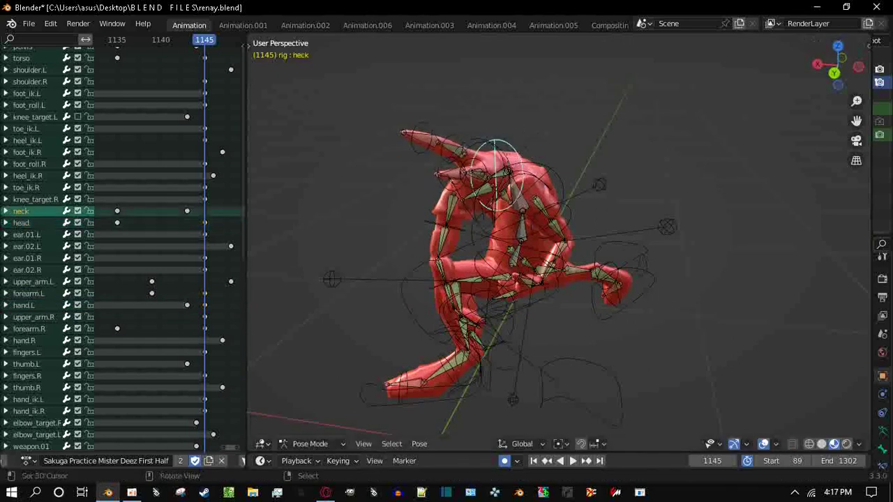
{"action": "key", "text": "r"}
{"action": "key", "text": "Return"}
{"action": "key", "text": "r"}
{"action": "key", "text": "Return"}
{"action": "key", "text": "r"}
{"action": "key", "text": "r"}
{"action": "key", "text": "r"}
{"action": "key", "text": "Return"}
Play back the animation from several viewing angles and examine the character's overall motion
{"action": "scroll", "coordinate": [122, 244], "scroll_direction": "down", "scroll_amount": 5}
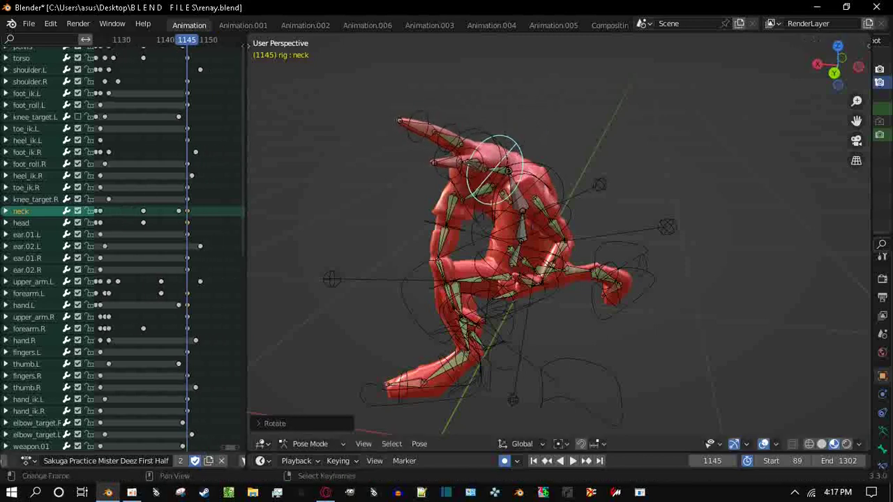
{"action": "key", "text": "space"}
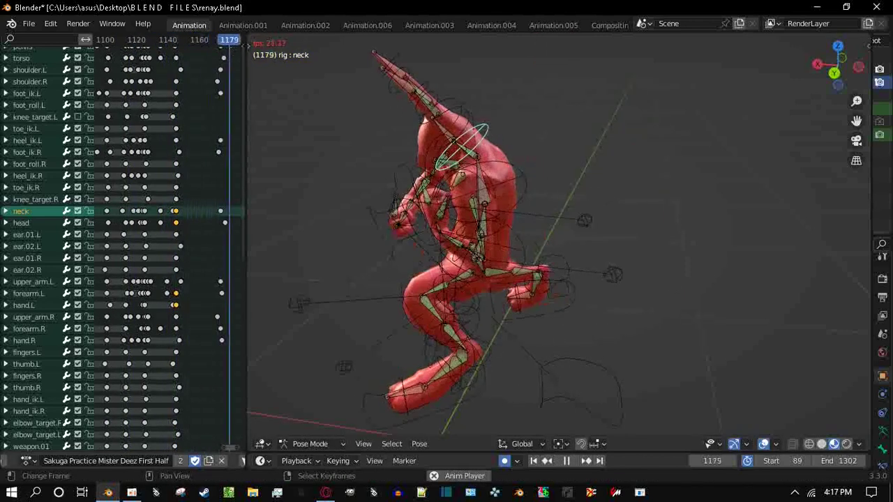
{"action": "scroll", "coordinate": [558, 237], "scroll_direction": "down", "scroll_amount": 5}
{"action": "middle_click_drag", "start_coordinate": [558, 237], "coordinate": [537, 234]}
{"action": "scroll", "coordinate": [122, 244], "scroll_direction": "down", "scroll_amount": 2}
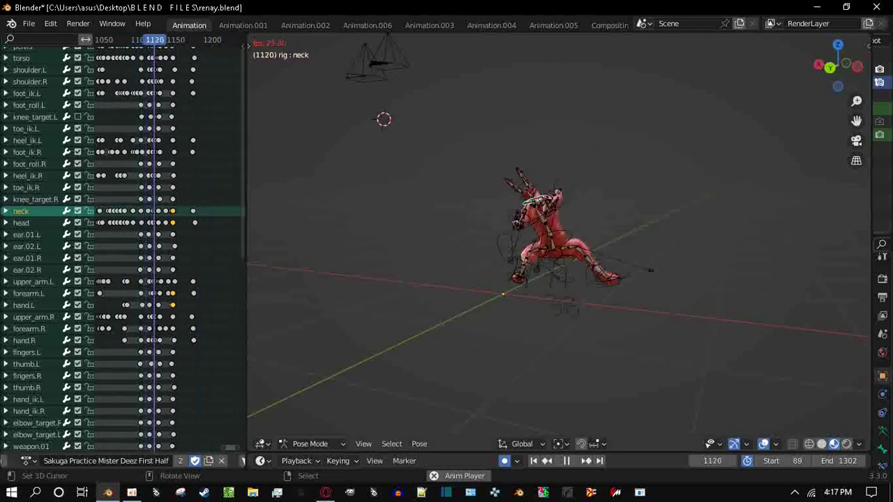
{"action": "key", "text": "space"}
{"action": "middle_click_drag", "start_coordinate": [384, 120], "coordinate": [405, 129]}
{"action": "key", "text": "space"}
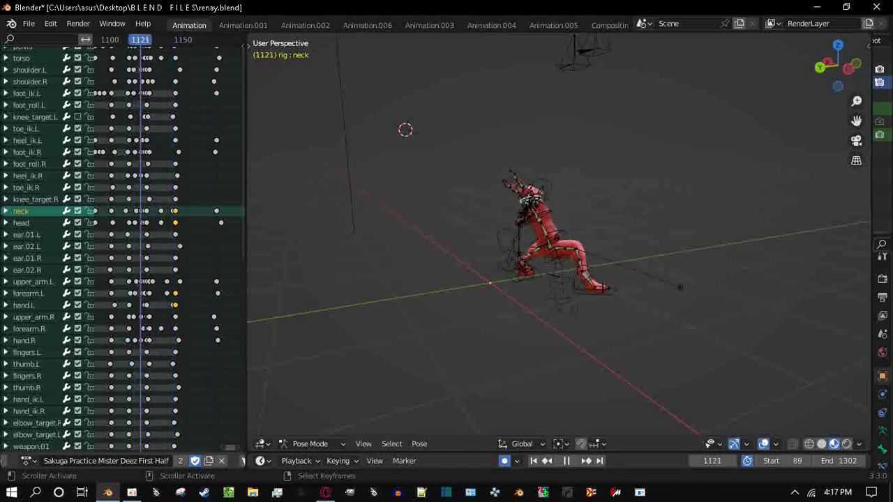
{"action": "key", "text": "space"}
{"action": "middle_click_drag", "start_coordinate": [559, 238], "coordinate": [531, 209]}
{"action": "scroll", "coordinate": [530, 210], "scroll_direction": "up", "scroll_amount": 2}
{"action": "key", "text": "space"}
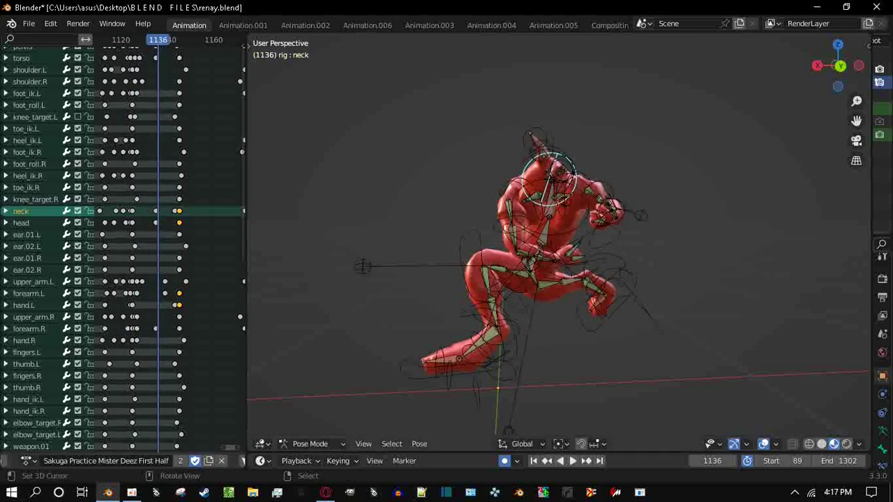
Adjust the pelvis position at frame 1136 in the back view and shift its new keyframe to frame 1135
{"action": "left_click", "coordinate": [582, 263]}
{"action": "left_click", "coordinate": [559, 254]}
{"action": "left_click", "coordinate": [841, 65]}
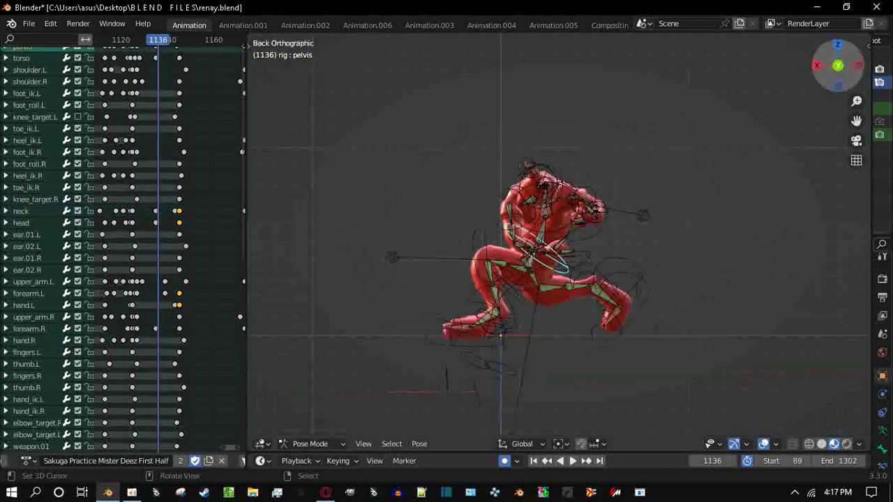
{"action": "key", "text": "g"}
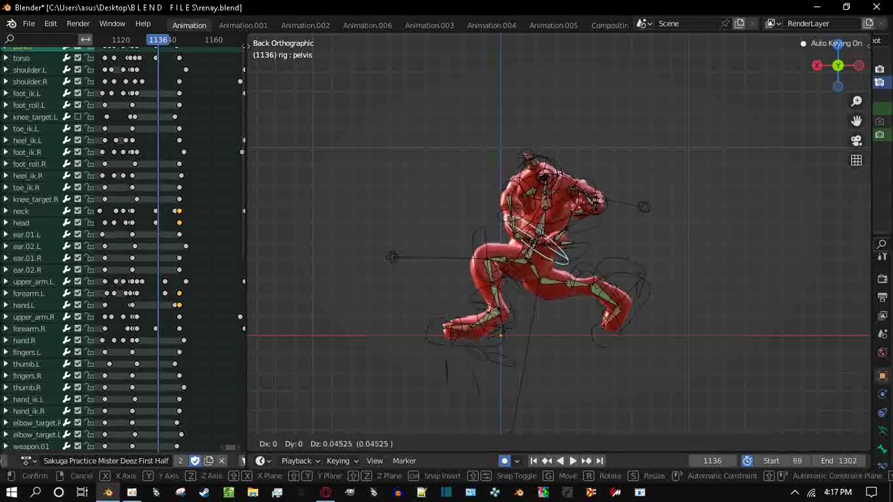
{"action": "key", "text": "Return"}
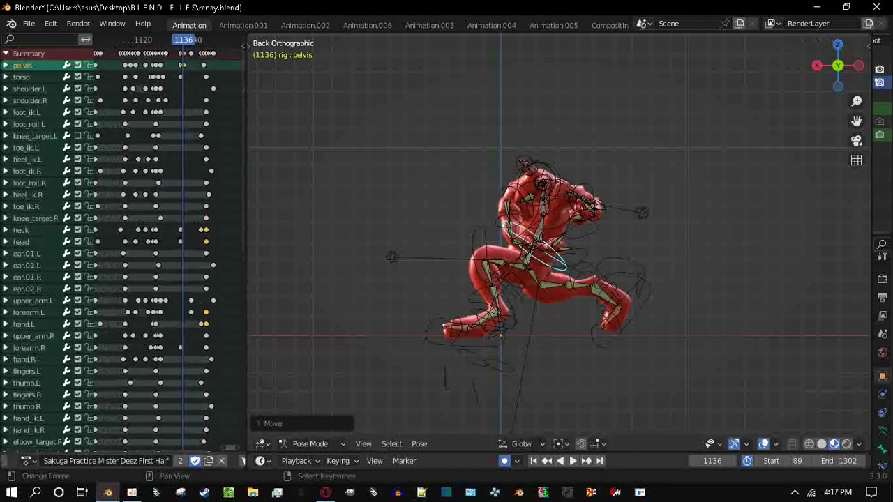
{"action": "scroll", "coordinate": [125, 244], "scroll_direction": "up", "scroll_amount": 3}
{"action": "scroll", "coordinate": [559, 237], "scroll_direction": "up", "scroll_amount": 5}
{"action": "key", "text": "g"}
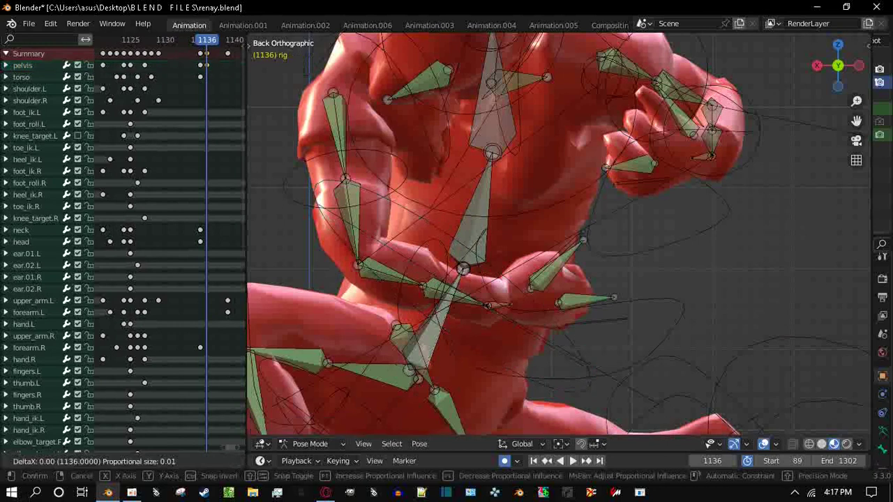
{"action": "key", "text": "Return"}
Play back the retimed pelvis motion and check the neck's keyframes around frame 1145
{"action": "scroll", "coordinate": [558, 238], "scroll_direction": "down", "scroll_amount": 6}
{"action": "key", "text": "space"}
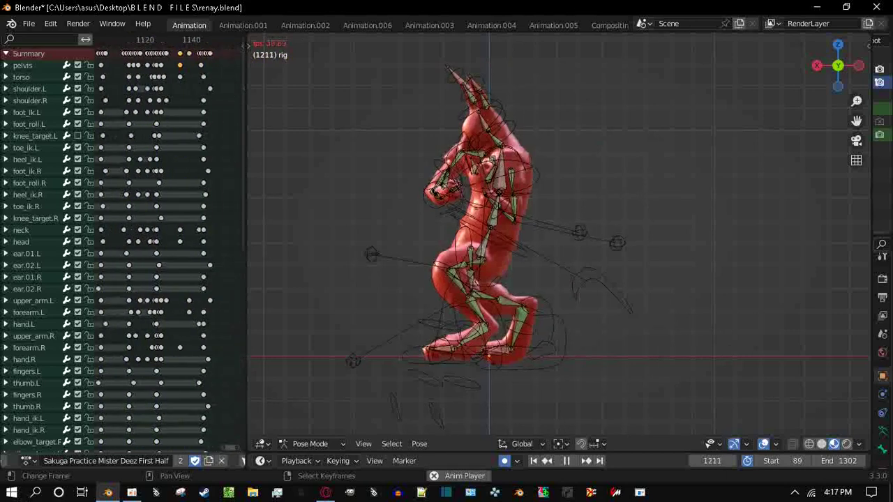
{"action": "key", "text": "space"}
{"action": "key", "text": "shift+ctrl+space"}
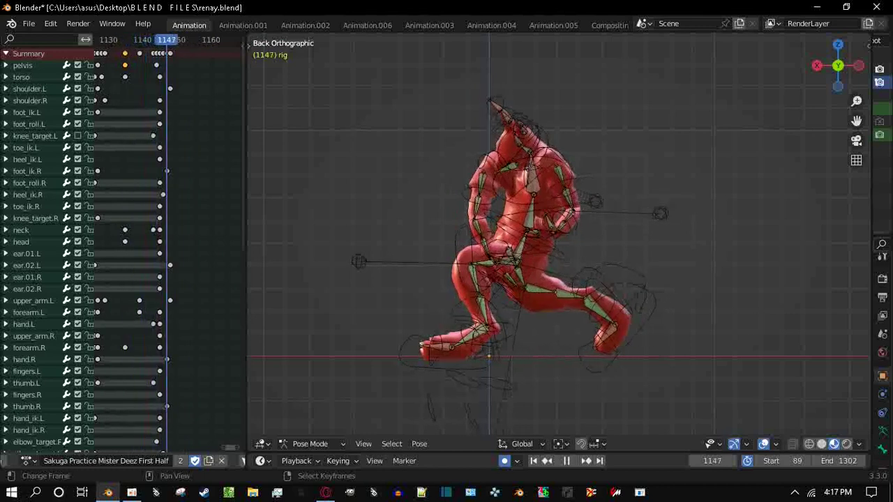
{"action": "left_click", "coordinate": [21, 229]}
{"action": "scroll", "coordinate": [139, 244], "scroll_direction": "up", "scroll_amount": 2}
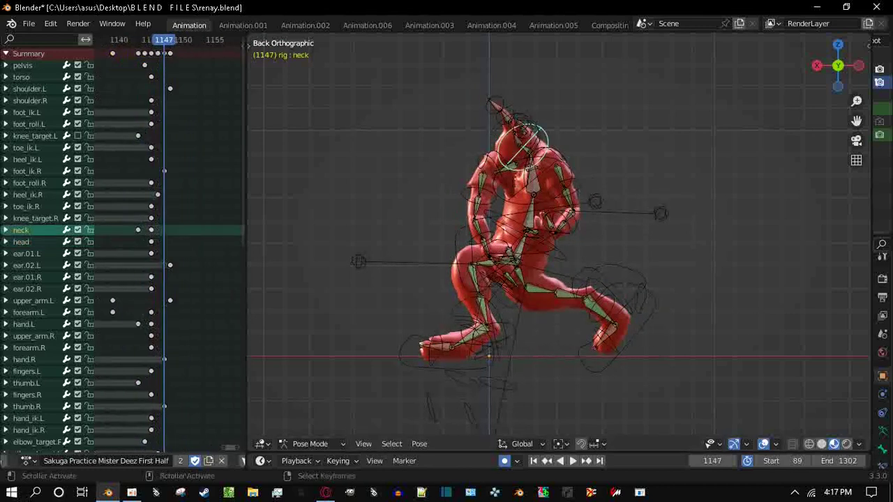
{"action": "key", "text": "alt+a"}
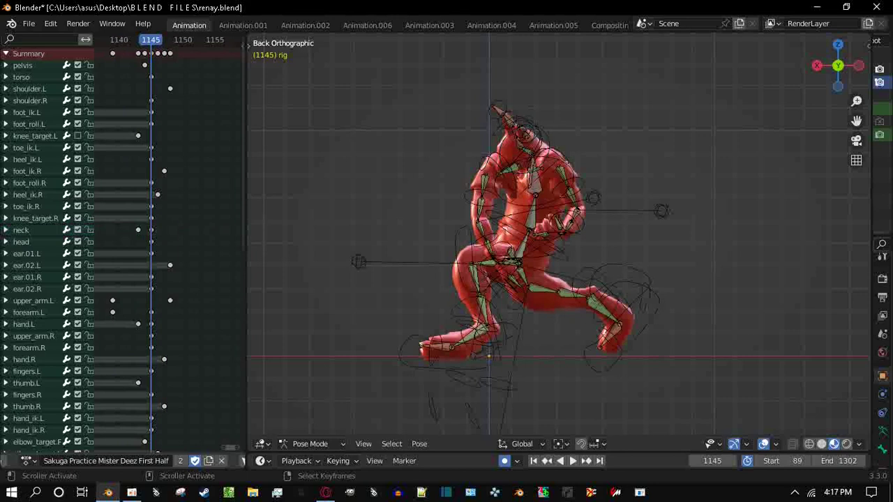
Play back the motion around frame 1145 and delete the left hand's keyframe at frame 1145
{"action": "scroll", "coordinate": [139, 244], "scroll_direction": "down", "scroll_amount": 3}
{"action": "key", "text": "shift+ctrl+space"}
{"action": "key", "text": "shift+ctrl+space"}
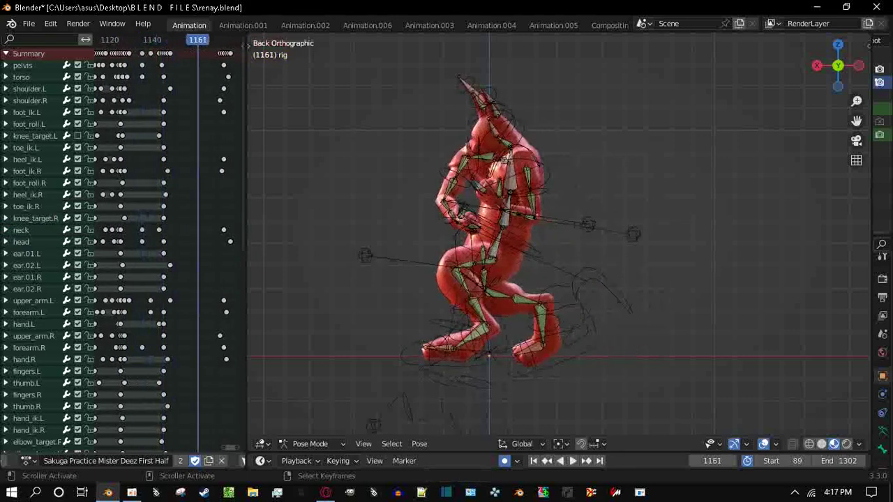
{"action": "key", "text": "shift+ctrl+space"}
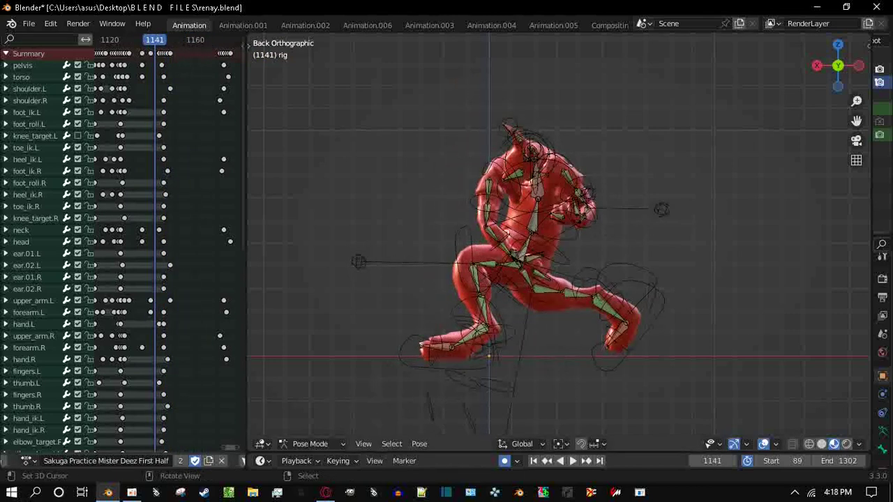
{"action": "left_click", "coordinate": [576, 188]}
{"action": "scroll", "coordinate": [132, 244], "scroll_direction": "up", "scroll_amount": 3}
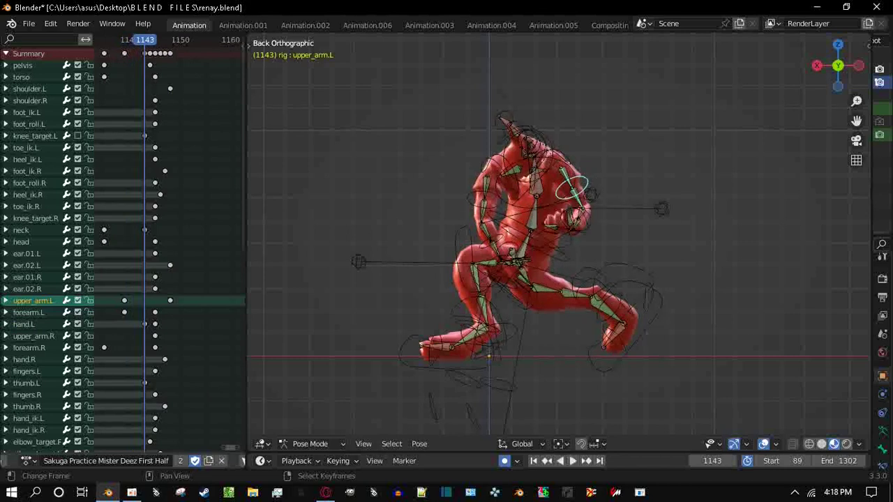
{"action": "left_click", "coordinate": [155, 324]}
{"action": "key", "text": "Delete"}
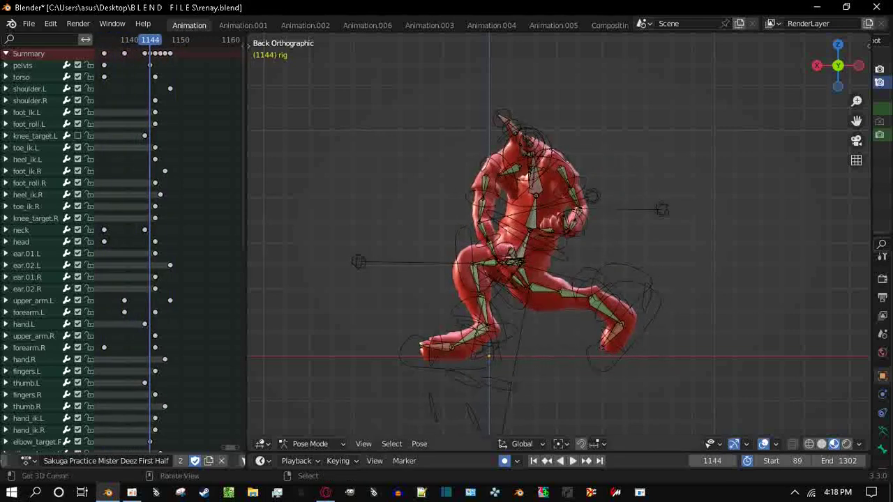
Rotate the left forearm at frame 1147 and play back the revised arm motion
{"action": "left_click", "coordinate": [28, 312]}
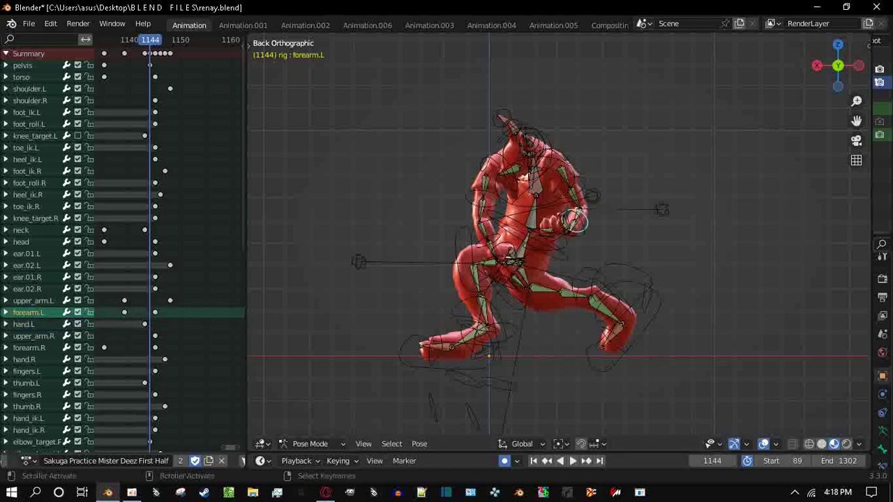
{"action": "key", "text": "space"}
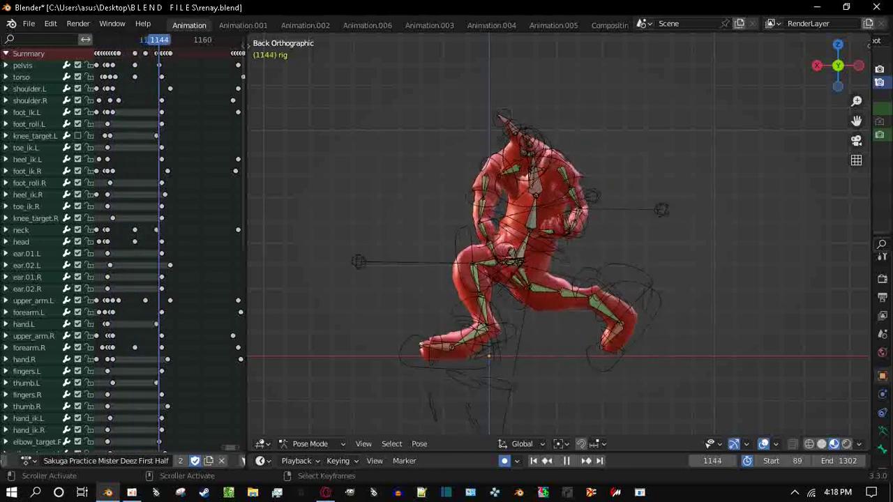
{"action": "key", "text": "space"}
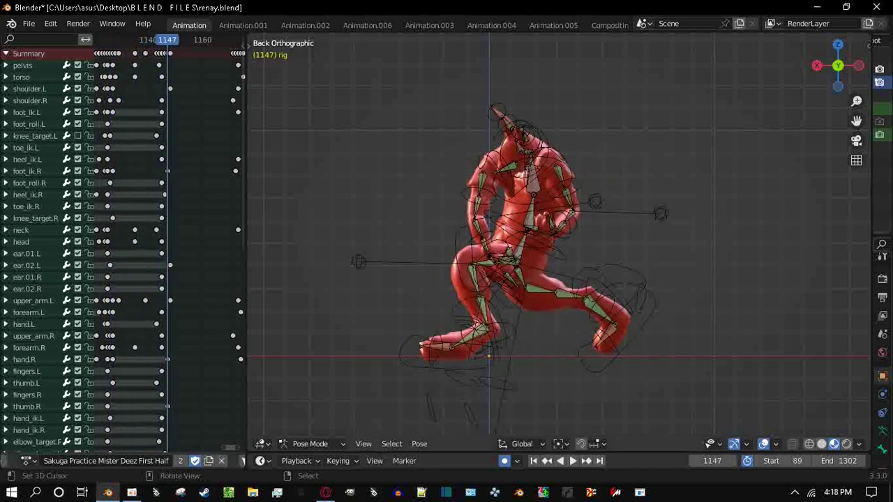
{"action": "key", "text": "r"}
{"action": "left_click", "coordinate": [569, 240]}
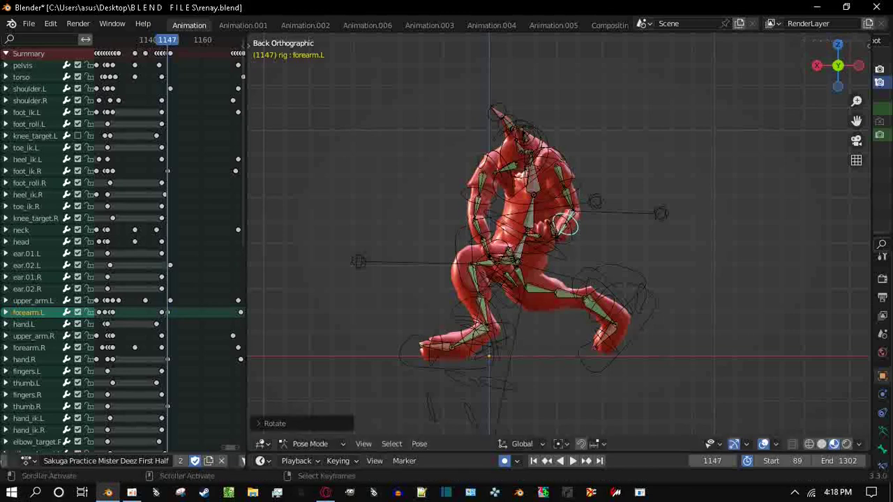
{"action": "scroll", "coordinate": [139, 244], "scroll_direction": "up", "scroll_amount": 5}
{"action": "key", "text": "alt+a"}
{"action": "key", "text": "space"}
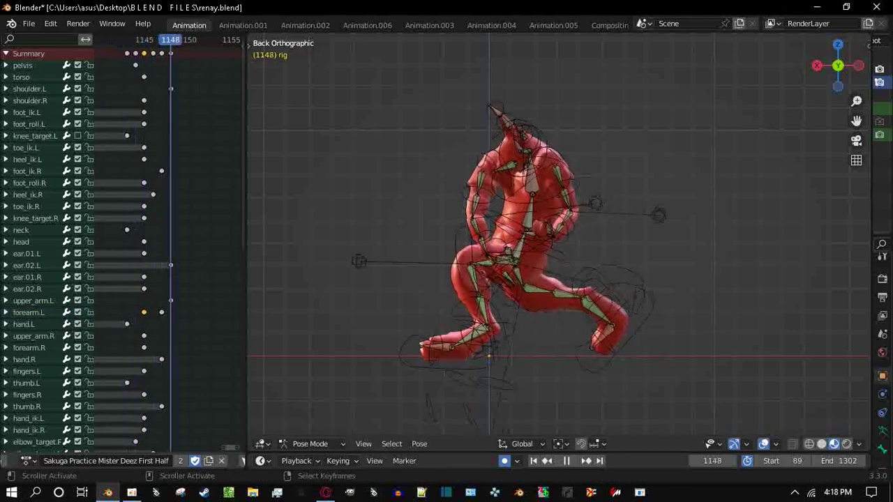
{"action": "key", "text": "space"}
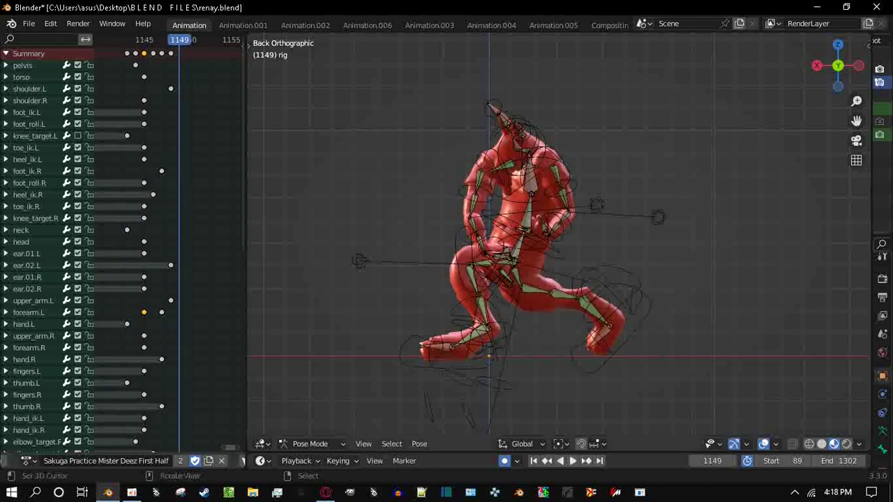
Rotate the left hand and the head at frame 1149 for a trailing, overlapping pose
{"action": "middle_click_drag", "start_coordinate": [559, 244], "coordinate": [531, 195]}
{"action": "key", "text": "r"}
{"action": "key", "text": "Return"}
{"action": "left_click", "coordinate": [489, 169]}
{"action": "middle_click_drag", "start_coordinate": [488, 169], "coordinate": [551, 125]}
{"action": "key", "text": "r"}
{"action": "key", "text": "Escape"}
Play back the animation from an early frame through the crouch and examine the motion from several viewing angles
{"action": "key", "text": "shift+ctrl+space"}
{"action": "key", "text": "space"}
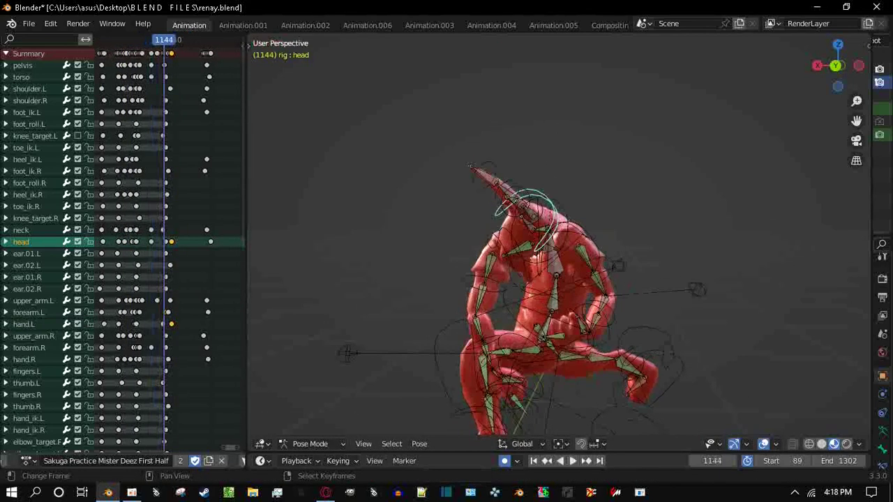
{"action": "middle_click_drag", "start_coordinate": [552, 126], "coordinate": [509, 139]}
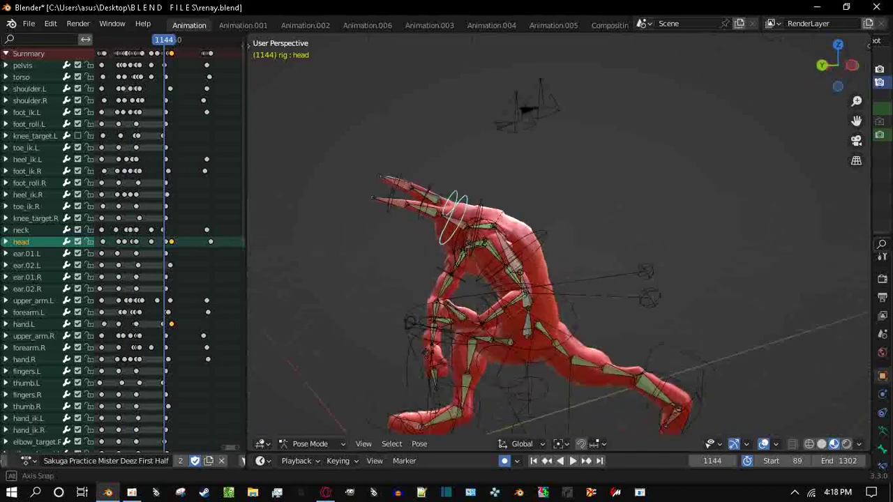
{"action": "scroll", "coordinate": [136, 244], "scroll_direction": "down", "scroll_amount": 5}
{"action": "left_click", "coordinate": [100, 39]}
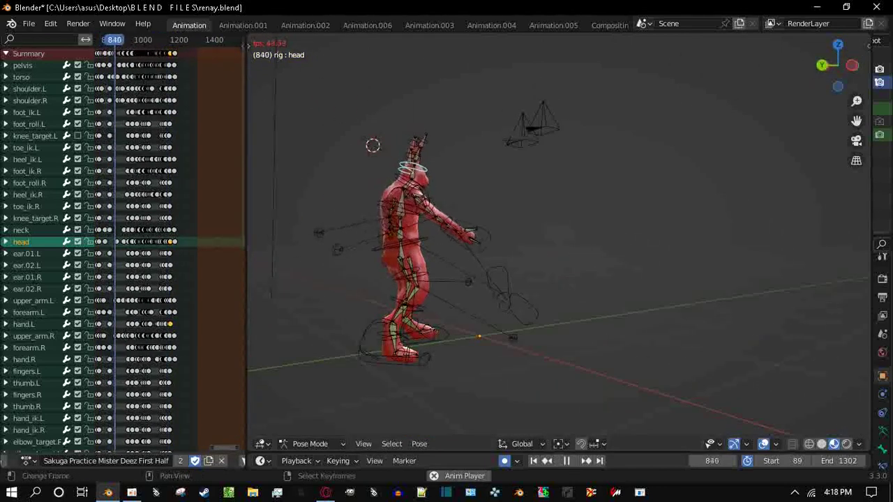
{"action": "middle_click_drag", "start_coordinate": [530, 140], "coordinate": [335, 157]}
{"action": "scroll", "coordinate": [342, 154], "scroll_direction": "up", "scroll_amount": 5}
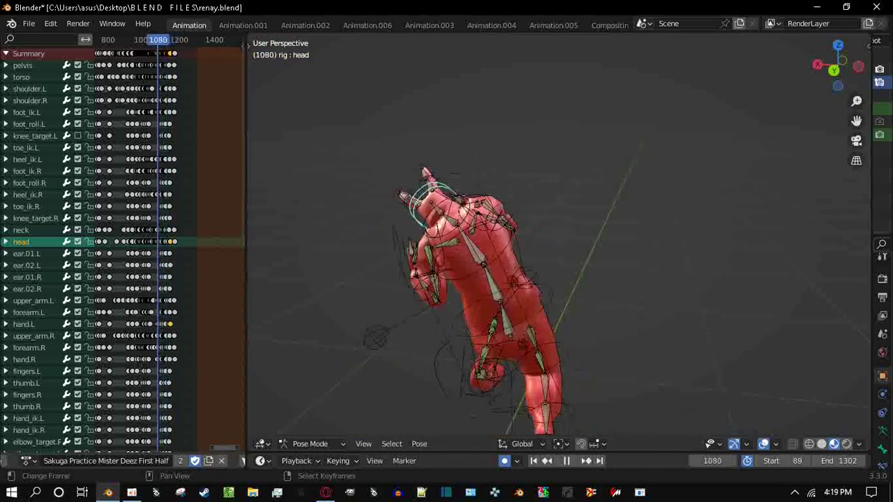
{"action": "key", "text": "space"}
{"action": "scroll", "coordinate": [160, 245], "scroll_direction": "up", "scroll_amount": 5}
{"action": "scroll", "coordinate": [126, 244], "scroll_direction": "up", "scroll_amount": 3}
{"action": "key", "text": "space"}
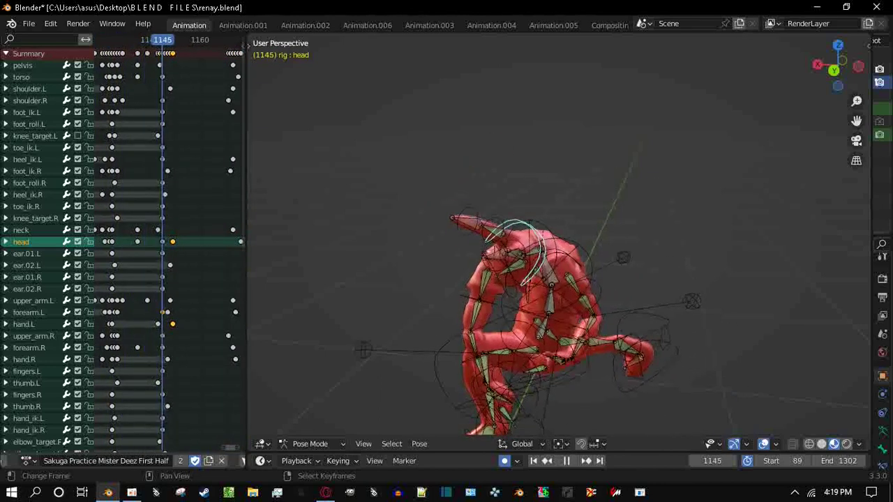
{"action": "key", "text": "space"}
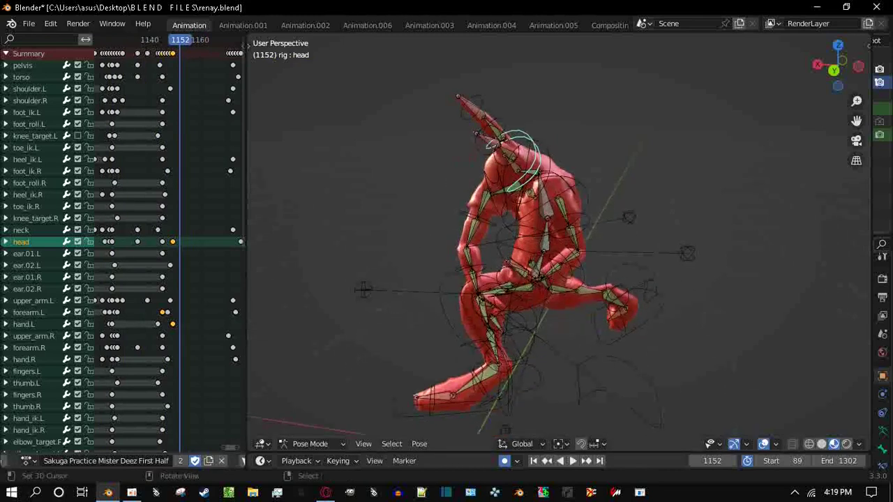
Delay the right foot IK control's frame 1147 keyframe to frame 1151 and copy its frame 1127 keyframe to frame 1146
{"action": "left_click", "coordinate": [656, 301]}
{"action": "key", "text": "shift+ctrl+space"}
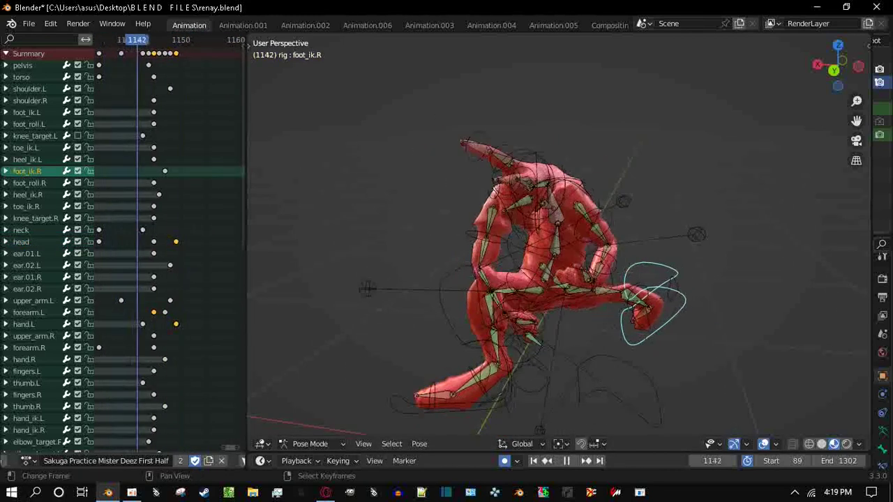
{"action": "key", "text": "Home"}
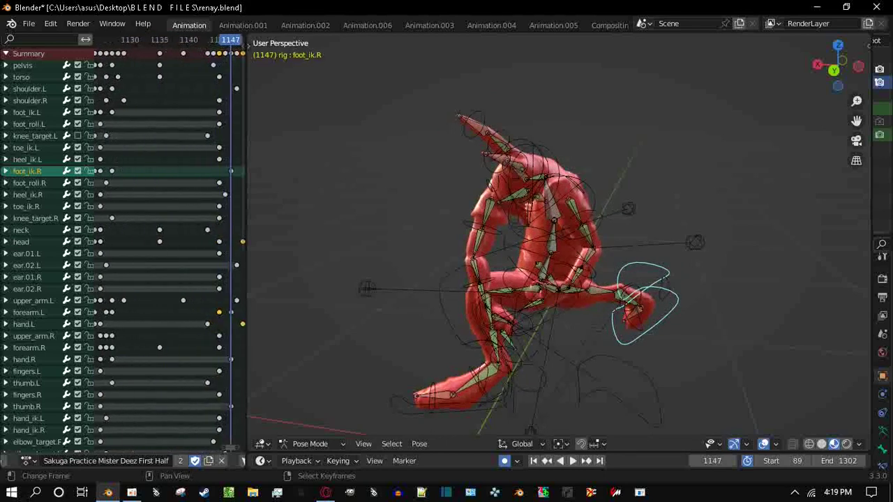
{"action": "key", "text": "space"}
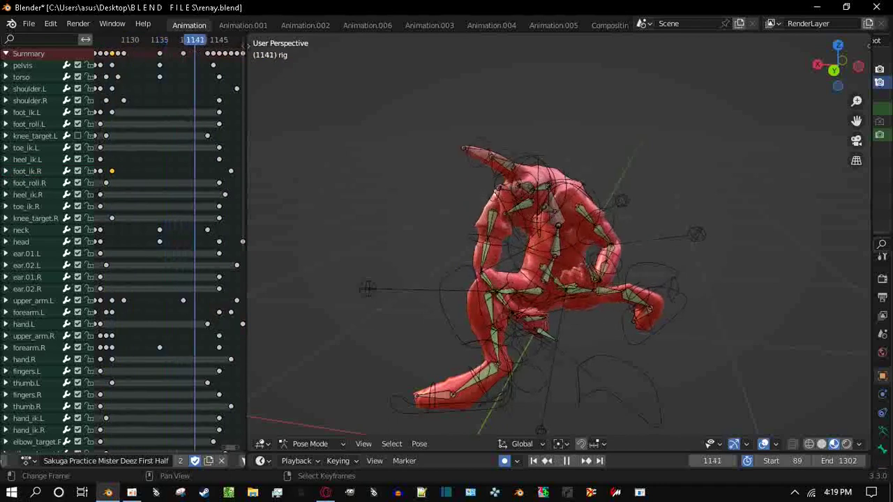
{"action": "key", "text": "g"}
{"action": "key", "text": "Return"}
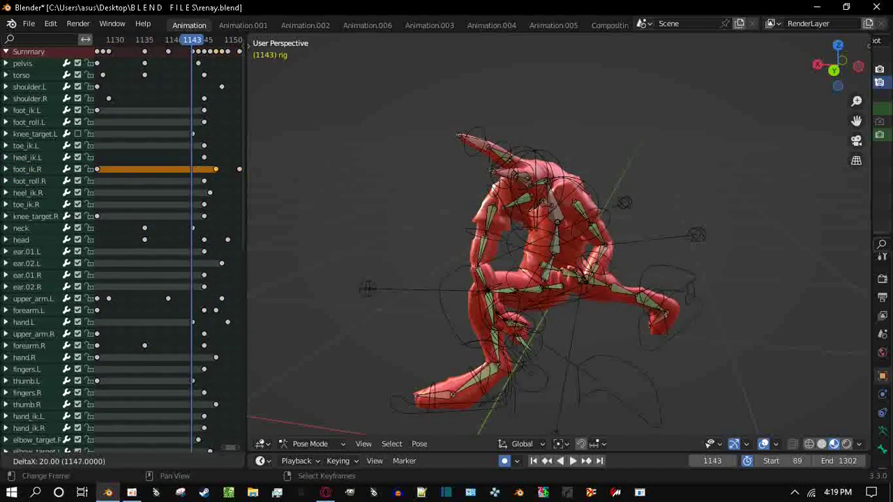
Play back the delayed foot motion and shift the right foot IK keyframe at frame 1151 to frame 1152
{"action": "key", "text": "space"}
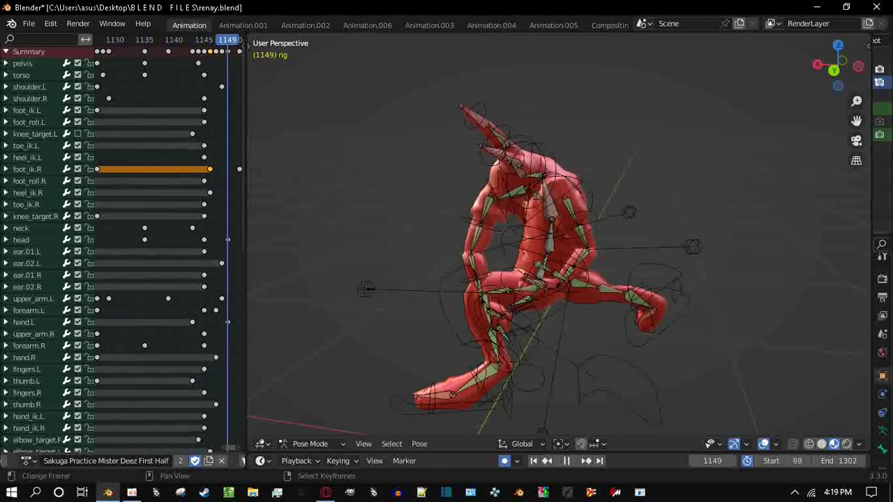
{"action": "key", "text": "space"}
{"action": "key", "text": "Home"}
{"action": "left_click_drag", "start_coordinate": [219, 160], "coordinate": [228, 161]}
{"action": "key", "text": "space"}
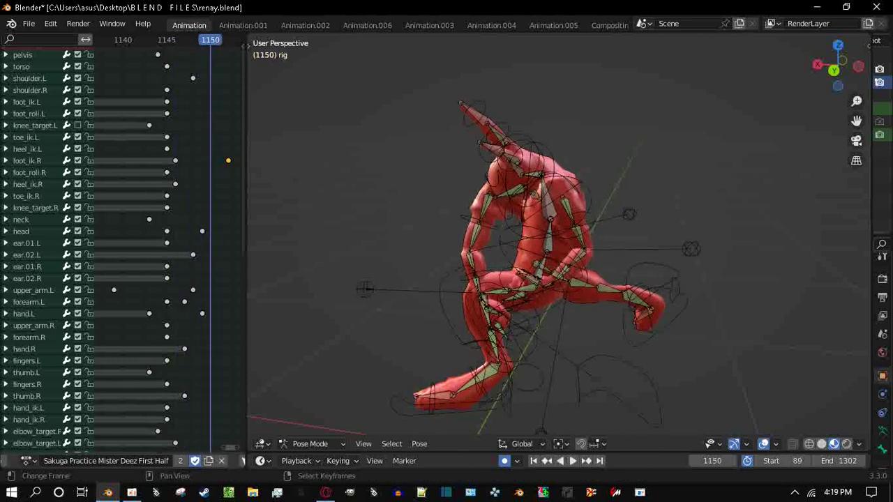
Reposition the right foot IK control and the pelvis at frame 1150 in the back view
{"action": "key", "text": "ctrl+KP_1"}
{"action": "key", "text": "g"}
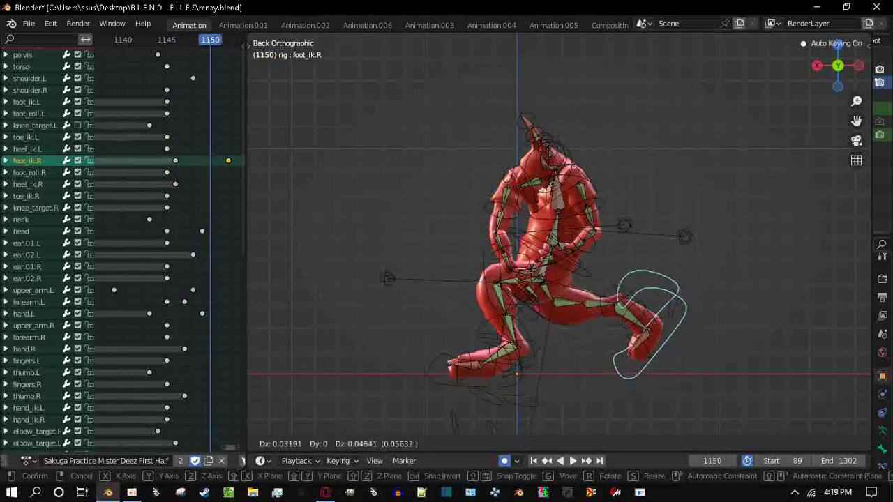
{"action": "key", "text": "Return"}
{"action": "left_click", "coordinate": [548, 251]}
{"action": "key", "text": "g"}
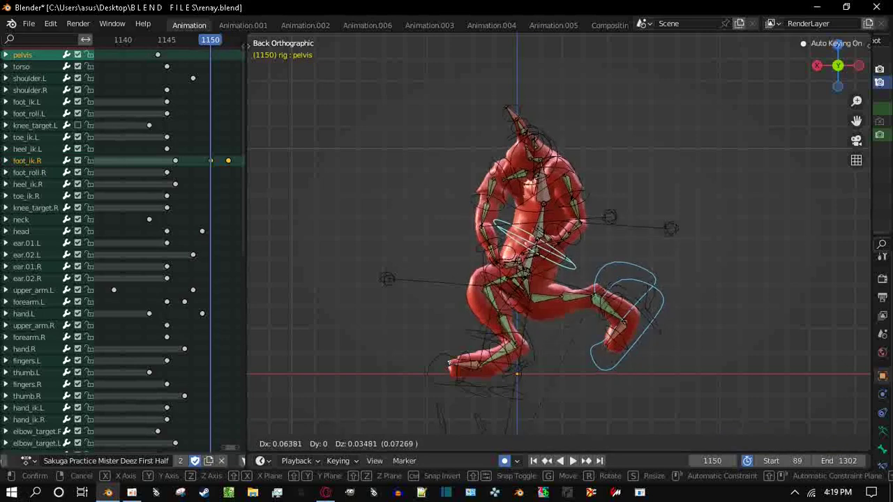
{"action": "key", "text": "Return"}
Play back the new foot and pelvis pose and delete the right foot IK keyframe at frame 1152
{"action": "scroll", "coordinate": [159, 244], "scroll_direction": "down", "scroll_amount": 5}
{"action": "key", "text": "space"}
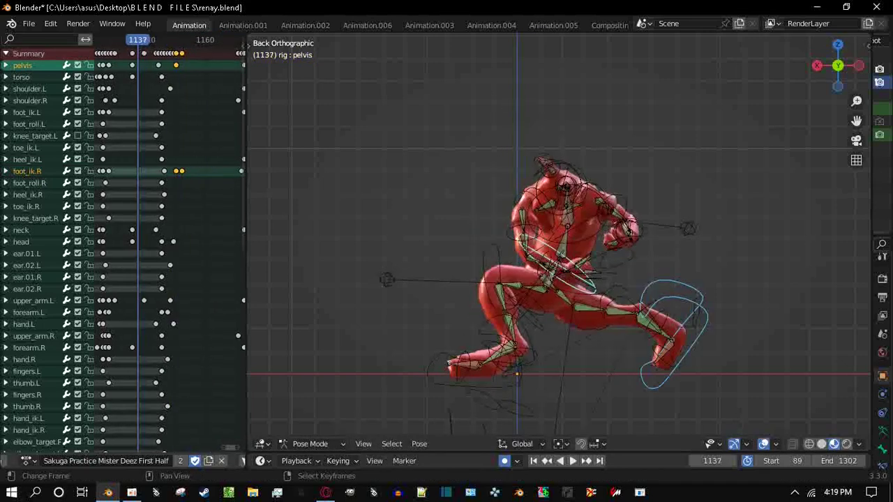
{"action": "key", "text": "Escape"}
{"action": "key", "text": "Escape"}
{"action": "scroll", "coordinate": [160, 245], "scroll_direction": "up", "scroll_amount": 5}
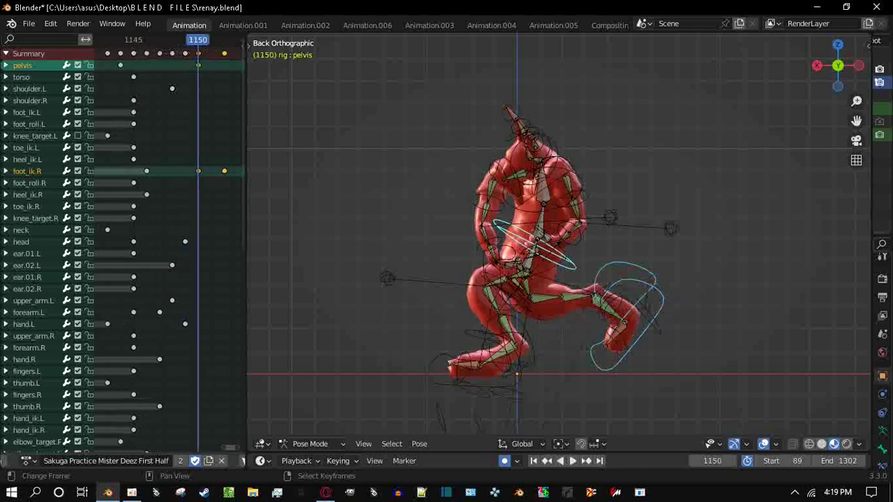
{"action": "key", "text": "x"}
{"action": "key", "text": "Return"}
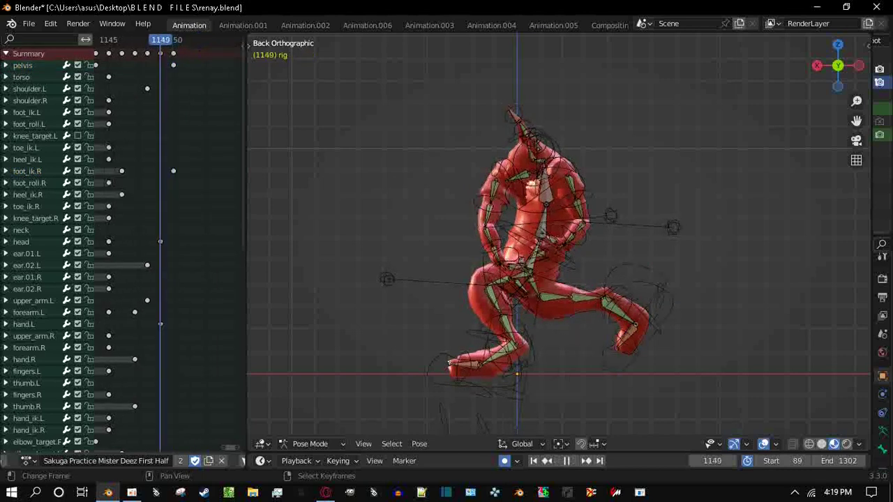
Play back and step through the rise out of the crouch between frames 1149 and 1164 to examine the right foot's movement
{"action": "key", "text": "space"}
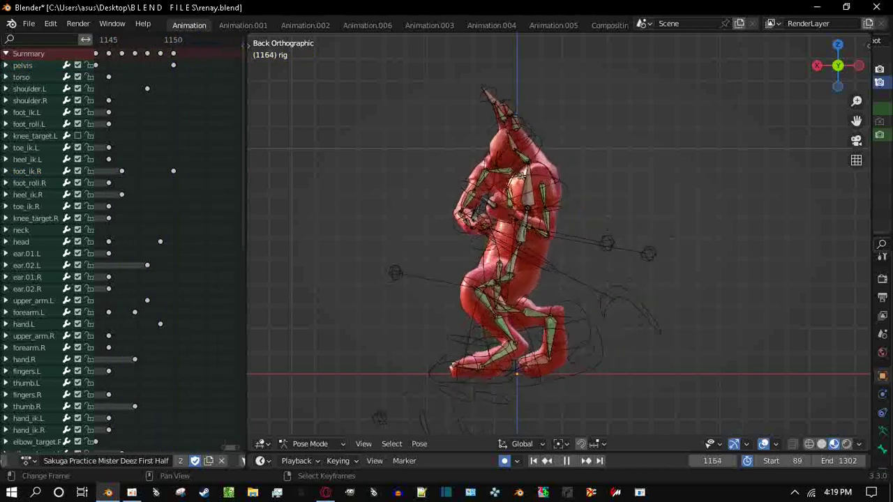
{"action": "key", "text": "space"}
{"action": "scroll", "coordinate": [159, 244], "scroll_direction": "down", "scroll_amount": 4}
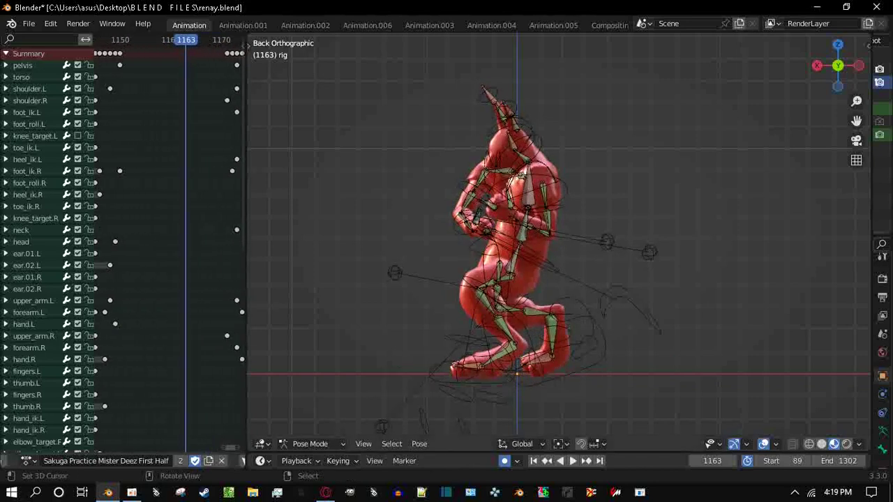
{"action": "key", "text": "Left"}
{"action": "key", "text": "Left"}
{"action": "key", "text": "Left"}
{"action": "key", "text": "Left"}
{"action": "key", "text": "Left"}
{"action": "key", "text": "Left"}
{"action": "key", "text": "Left"}
{"action": "key", "text": "Left"}
{"action": "key", "text": "Left"}
{"action": "key", "text": "space"}
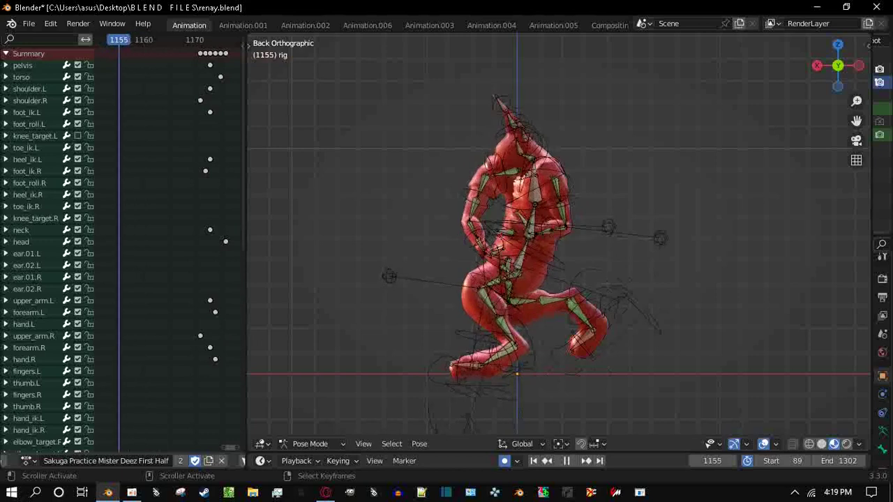
{"action": "key", "text": "space"}
{"action": "scroll", "coordinate": [169, 244], "scroll_direction": "left", "scroll_amount": 1, "text": "ctrl"}
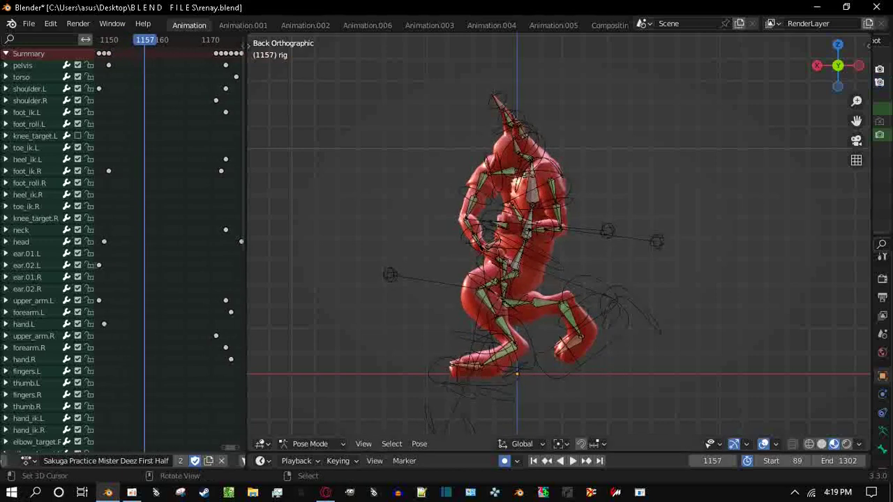
Move the right foot IK keyframe near frame 1172 earlier to frame 1157 and play back the result
{"action": "left_click", "coordinate": [27, 171]}
{"action": "left_click_drag", "start_coordinate": [221, 171], "coordinate": [145, 171]}
{"action": "key", "text": "space"}
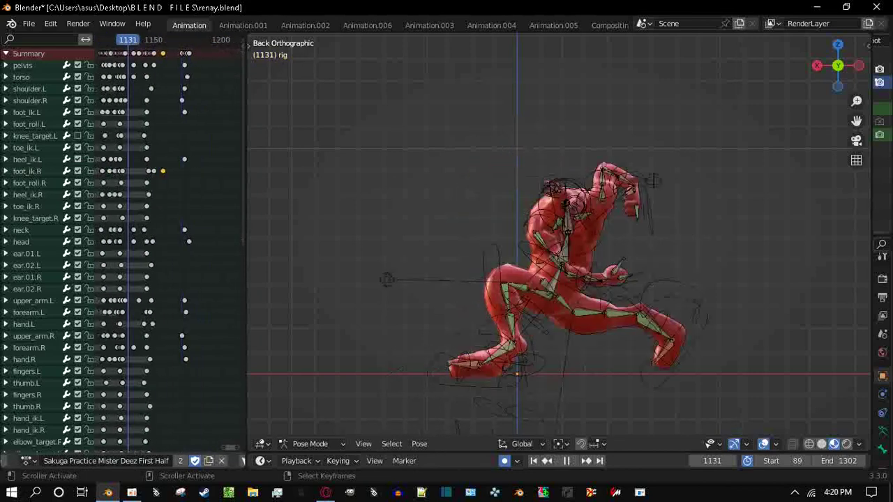
{"action": "key", "text": "space"}
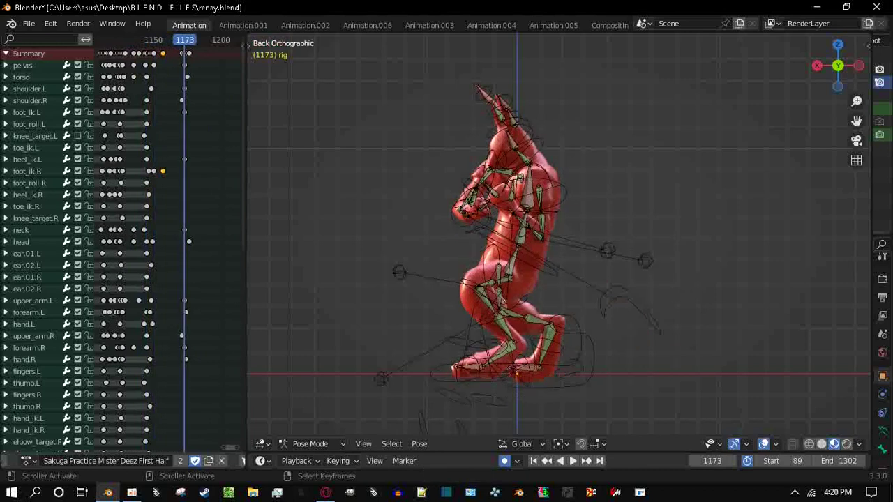
Go to frame 1169 and examine the standing pose from an angled perspective view
{"action": "scroll", "coordinate": [168, 244], "scroll_direction": "up", "scroll_amount": 3}
{"action": "mouse_move", "coordinate": [196, 40]}
{"action": "left_mouse_down"}
{"action": "mouse_move", "coordinate": [114, 40]}
{"action": "mouse_move", "coordinate": [186, 40]}
{"action": "left_mouse_up"}
{"action": "middle_click_drag", "start_coordinate": [530, 245], "coordinate": [615, 230]}
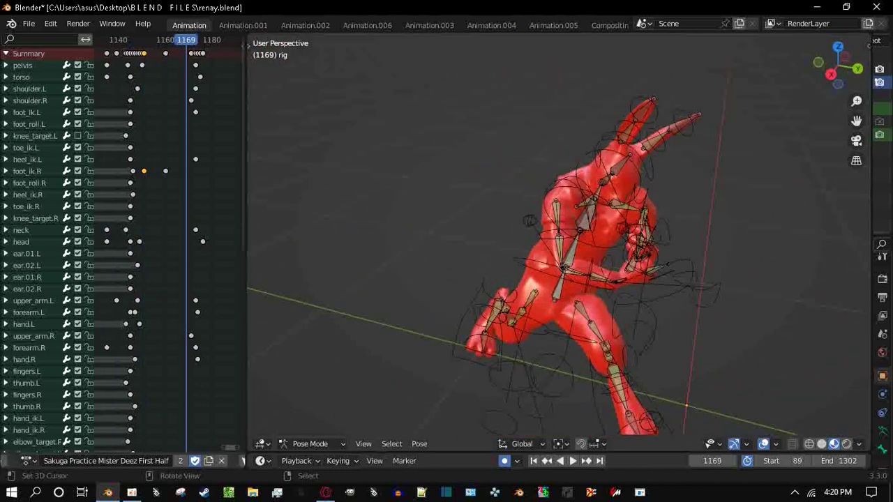
{"action": "key", "text": "space"}
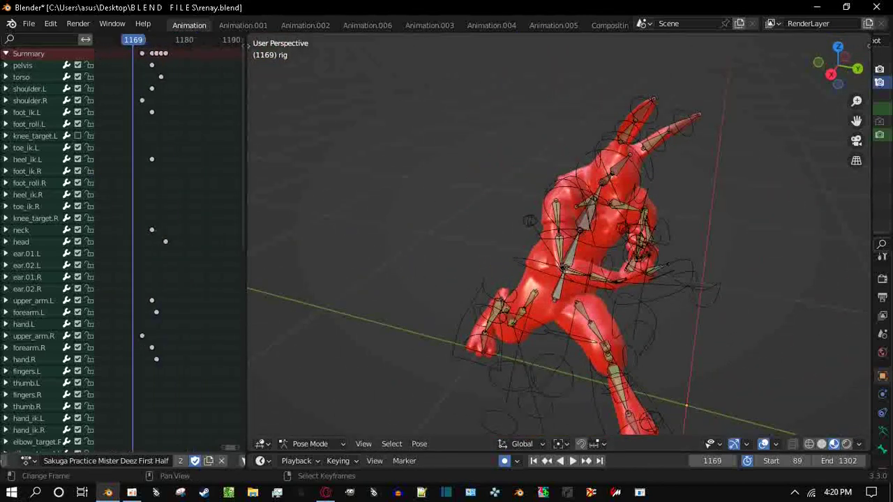
Select the torso control and step through the motion from frame 1151 in the right orthographic view
{"action": "key", "text": "Escape"}
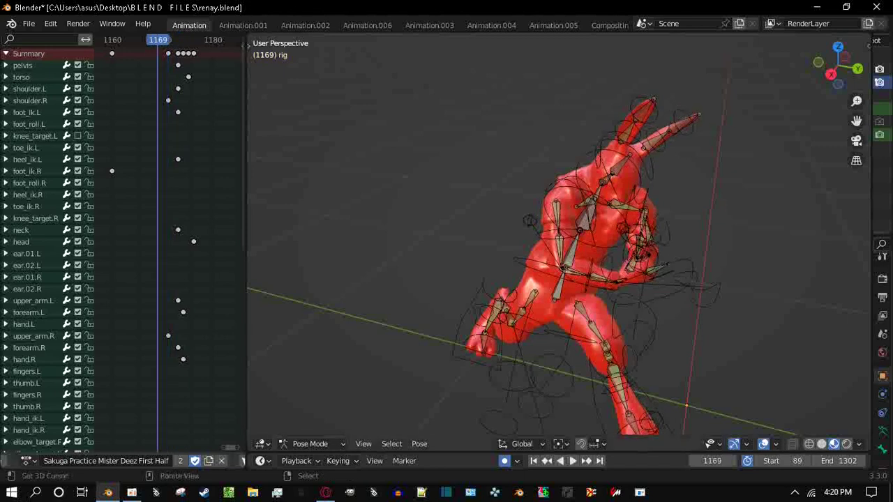
{"action": "left_click", "coordinate": [558, 234]}
{"action": "left_click", "coordinate": [586, 210]}
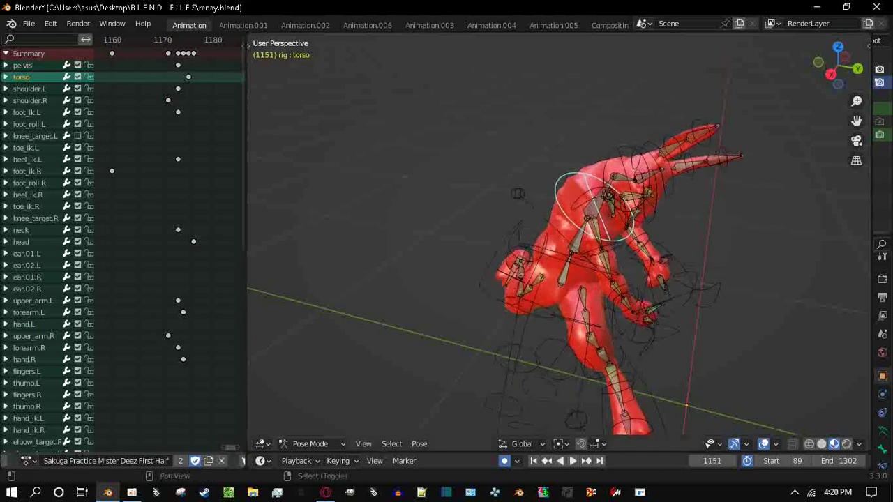
{"action": "key", "text": "KP_3"}
{"action": "scroll", "coordinate": [140, 244], "scroll_direction": "down", "scroll_amount": 2}
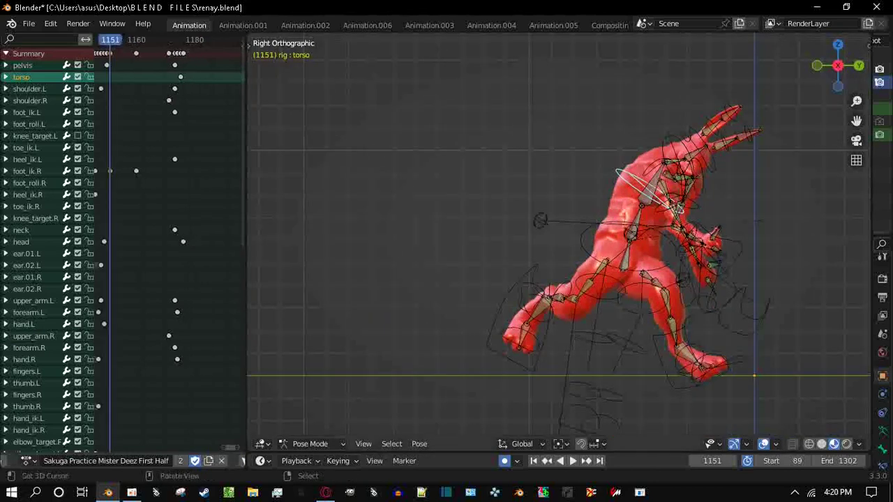
{"action": "scroll", "coordinate": [139, 244], "scroll_direction": "left", "scroll_amount": 1, "text": "ctrl"}
{"action": "key", "text": "Right"}
{"action": "key", "text": "Right"}
{"action": "key", "text": "Right"}
{"action": "key", "text": "Right"}
{"action": "key", "text": "Right"}
{"action": "key", "text": "Right"}
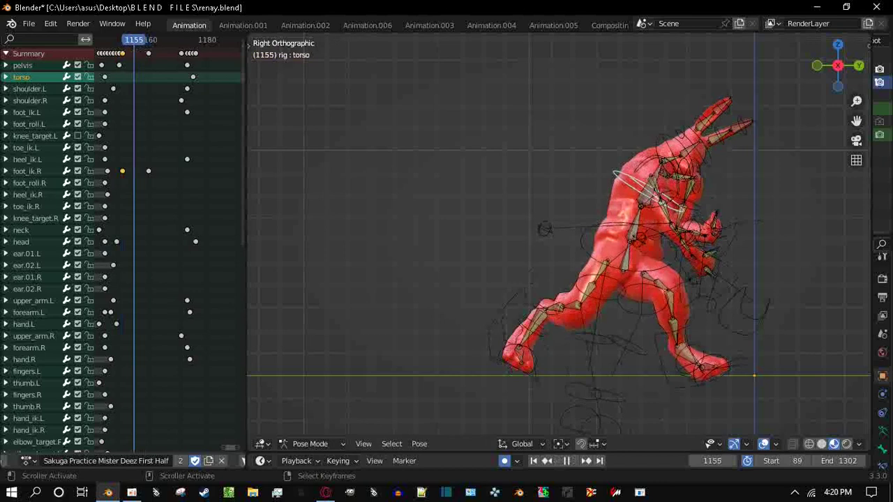
Rotate the torso control at frame 1157 to twist the chest open, and play back the result
{"action": "key", "text": "r"}
{"action": "key", "text": "r"}
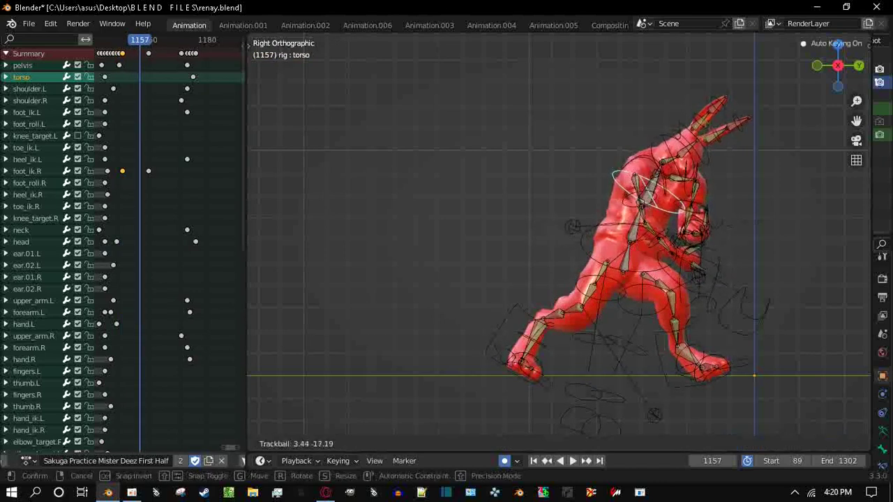
{"action": "key", "text": "Return"}
{"action": "key", "text": "r"}
{"action": "key", "text": "Return"}
{"action": "key", "text": "space"}
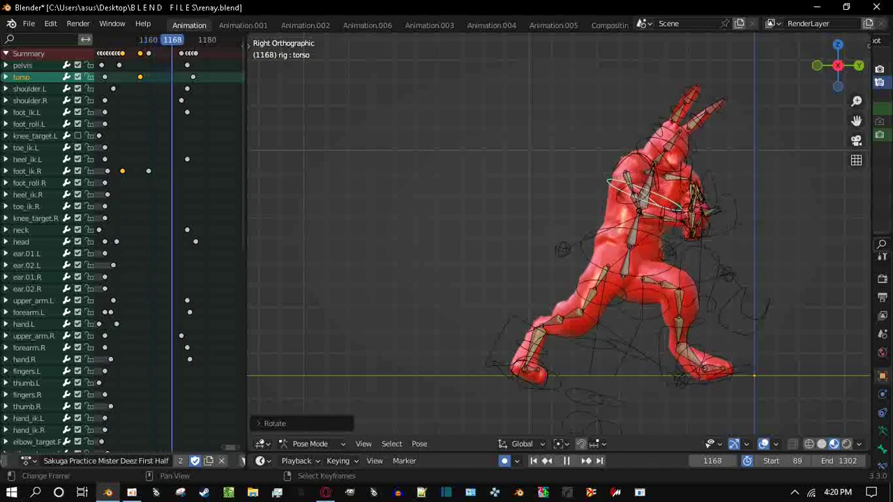
Twist the torso control freely at frame 1165 so the chest turns toward the right-side view, and play it back
{"action": "key", "text": "r"}
{"action": "key", "text": "r"}
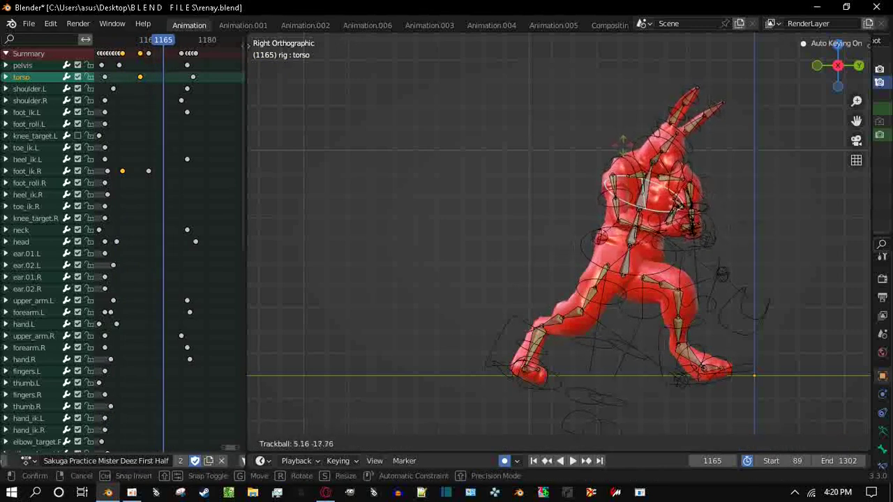
{"action": "key", "text": "Return"}
{"action": "key", "text": "space"}
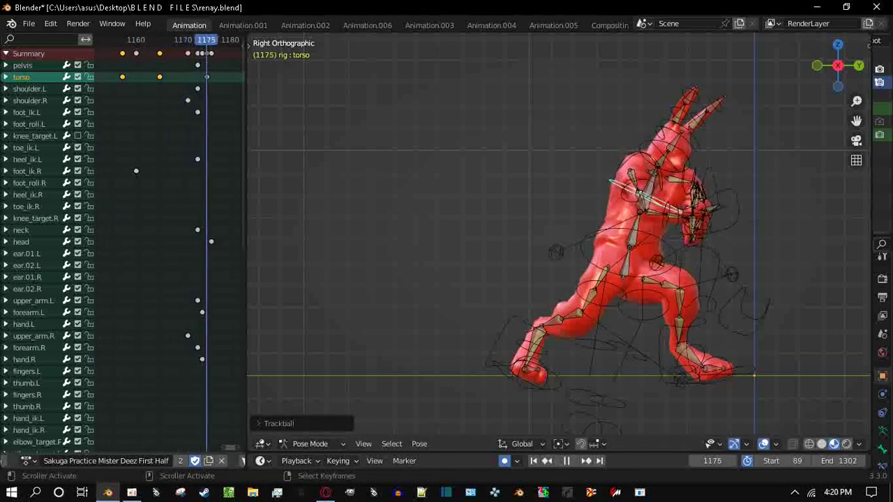
Rotate the torso control at frame 1175 so the chest faces the right-side view and leans slightly back
{"action": "key", "text": "space"}
{"action": "key", "text": "r"}
{"action": "key", "text": "Escape"}
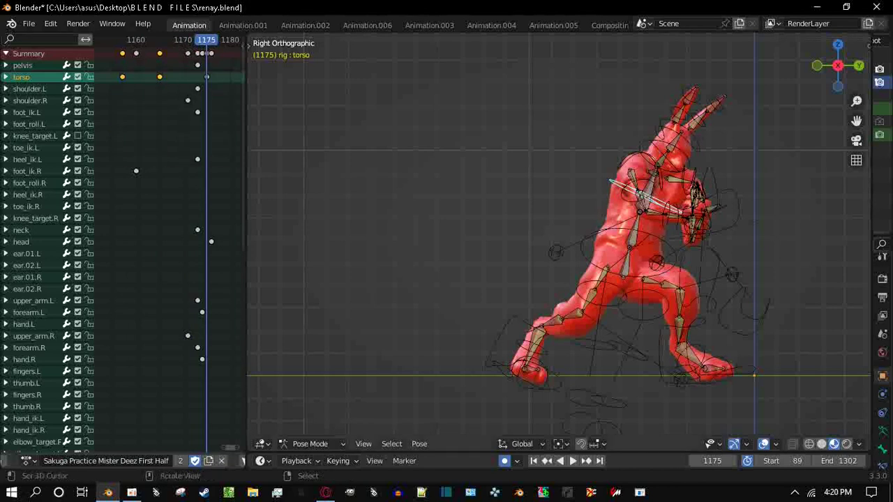
{"action": "key", "text": "r"}
{"action": "key", "text": "r"}
{"action": "key", "text": "Return"}
{"action": "key", "text": "r"}
{"action": "key", "text": "Escape"}
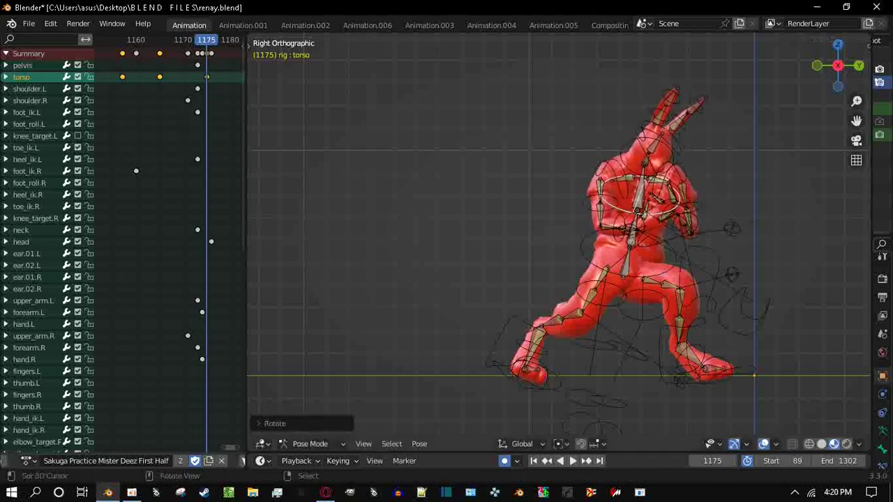
Rotate the pelvis control freely at frame 1160 and play back the result
{"action": "left_click", "coordinate": [683, 140]}
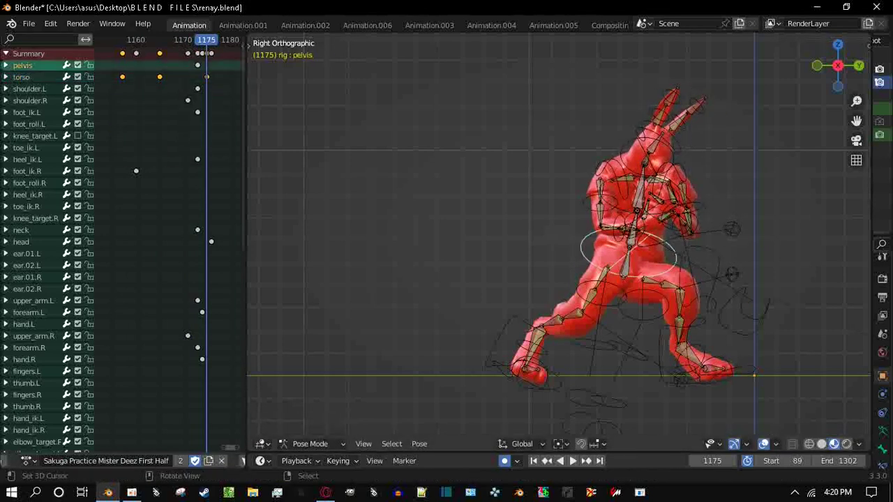
{"action": "key", "text": "space"}
{"action": "key", "text": "r"}
{"action": "key", "text": "r"}
{"action": "key", "text": "Return"}
{"action": "key", "text": "g"}
{"action": "key", "text": "Escape"}
{"action": "key", "text": "r"}
{"action": "key", "text": "Escape"}
{"action": "key", "text": "g"}
{"action": "key", "text": "Escape"}
{"action": "key", "text": "space"}
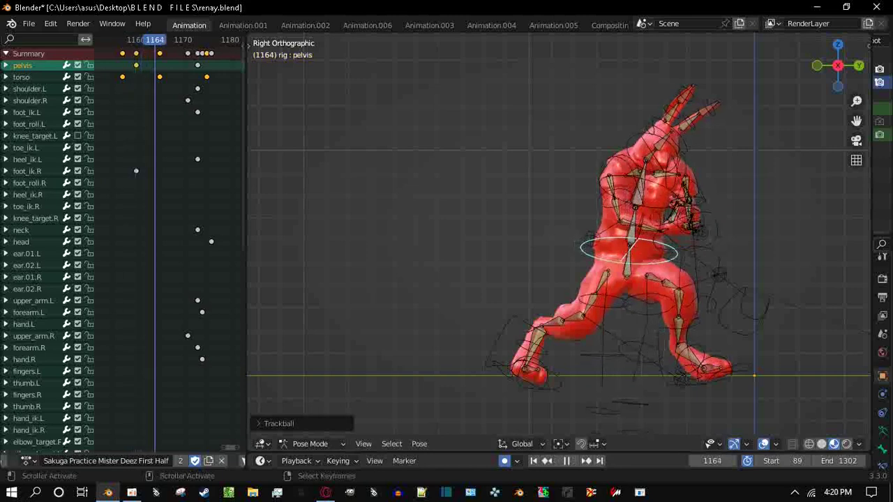
Rotate and tilt the pelvis control at frame 1167 in two passes
{"action": "key", "text": "space"}
{"action": "key", "text": "r"}
{"action": "key", "text": "r"}
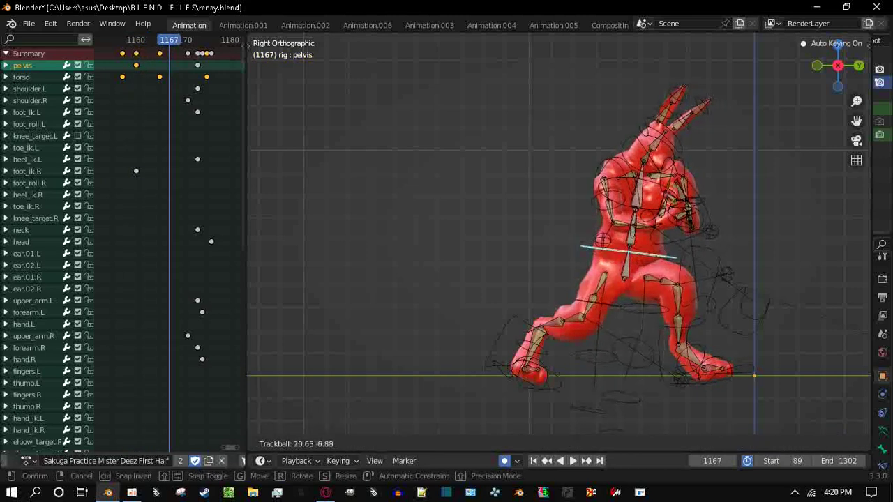
{"action": "key", "text": "Return"}
{"action": "key", "text": "r"}
{"action": "key", "text": "r"}
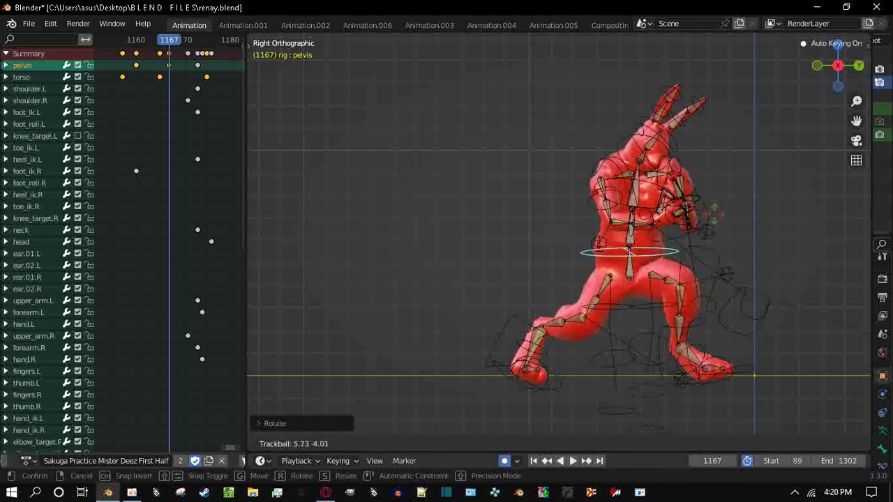
{"action": "key", "text": "Return"}
Play on to frame 1173 and rotate the pelvis control there
{"action": "left_click", "coordinate": [631, 195]}
{"action": "key", "text": "space"}
{"action": "key", "text": "alt+a"}
{"action": "key", "text": "ctrl+z"}
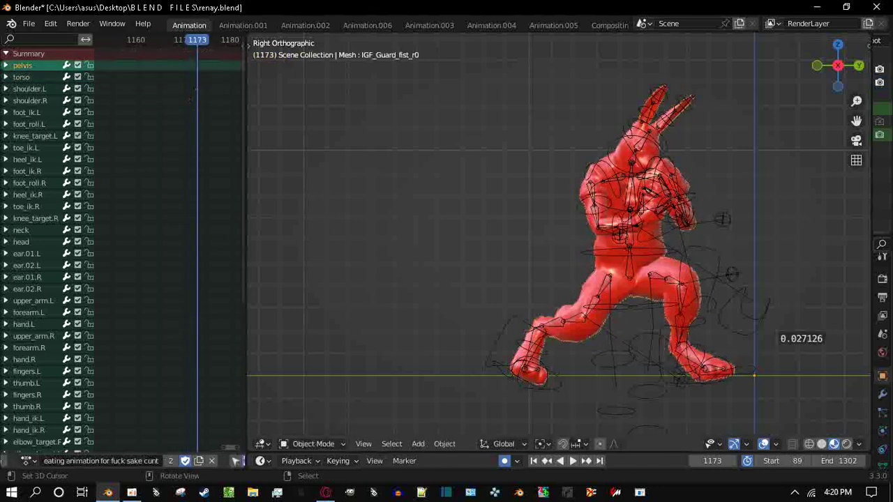
{"action": "key", "text": "ctrl+shift+z"}
{"action": "key", "text": "r"}
{"action": "key", "text": "r"}
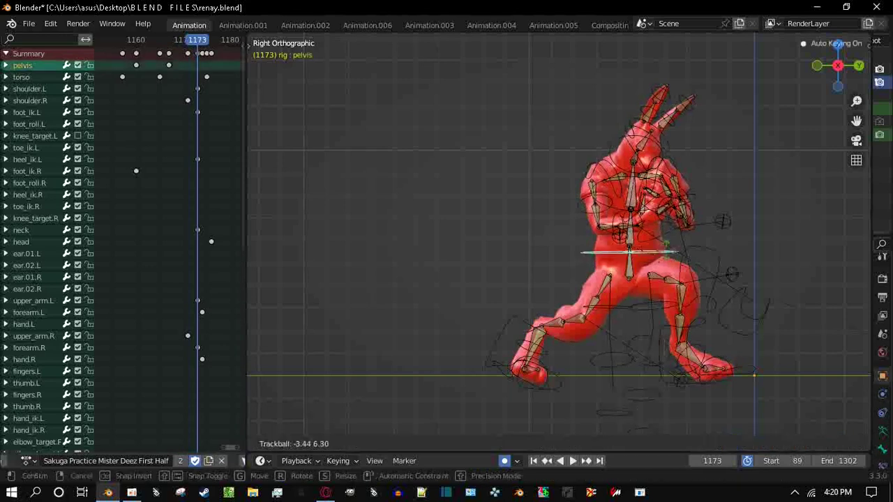
{"action": "key", "text": "Return"}
Reposition the pelvis at frame 1173 in the front view and shift it toward the right foot in the right view
{"action": "middle_click_drag", "start_coordinate": [559, 279], "coordinate": [628, 265]}
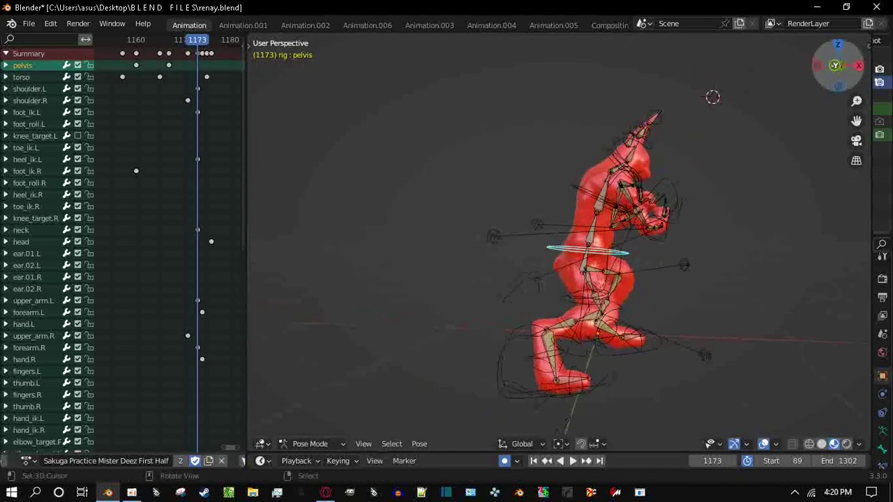
{"action": "key", "text": "KP_1"}
{"action": "key", "text": "g"}
{"action": "key", "text": "Return"}
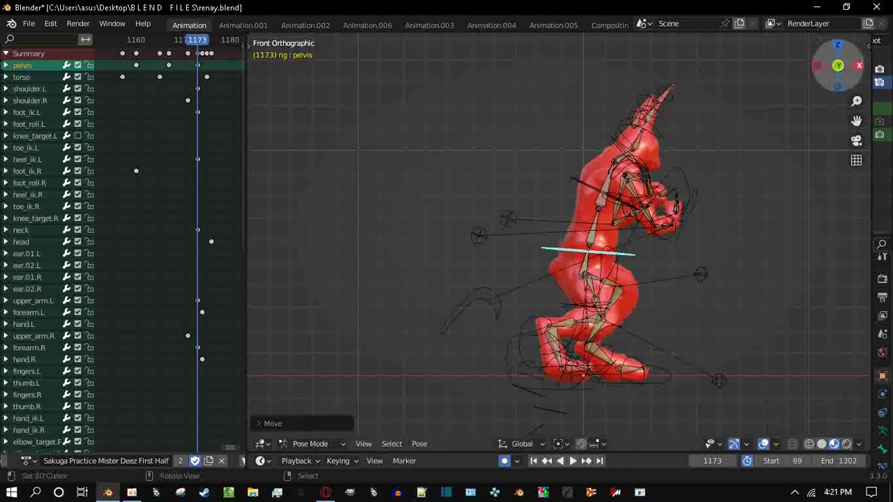
{"action": "key", "text": "KP_3"}
{"action": "key", "text": "g"}
{"action": "key", "text": "Return"}
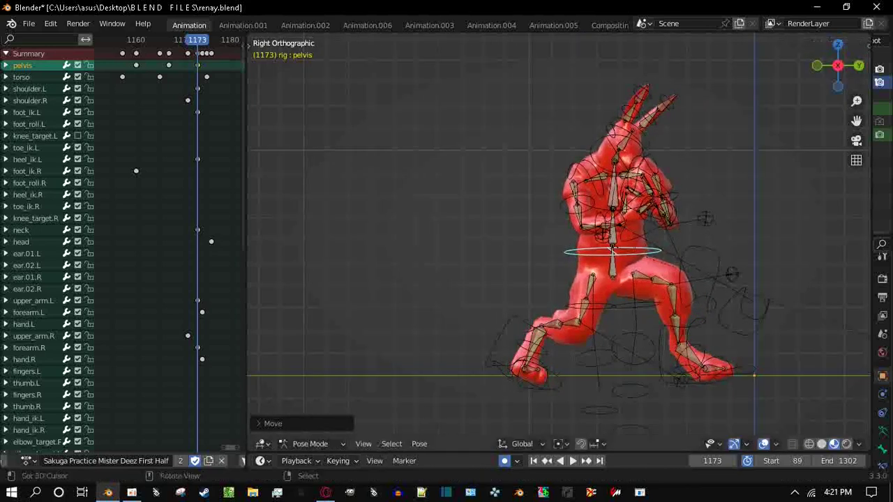
Rotate the right upper arm at frame 1175 to swing the elbow outward from the body
{"action": "scroll", "coordinate": [558, 238], "scroll_direction": "up", "scroll_amount": 3}
{"action": "left_click", "coordinate": [555, 237]}
{"action": "key", "text": "space"}
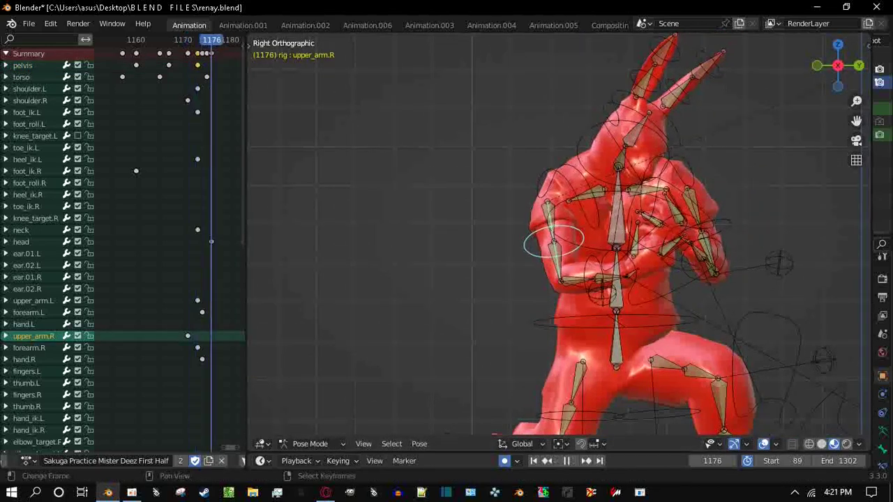
{"action": "key", "text": "r"}
{"action": "key", "text": "r"}
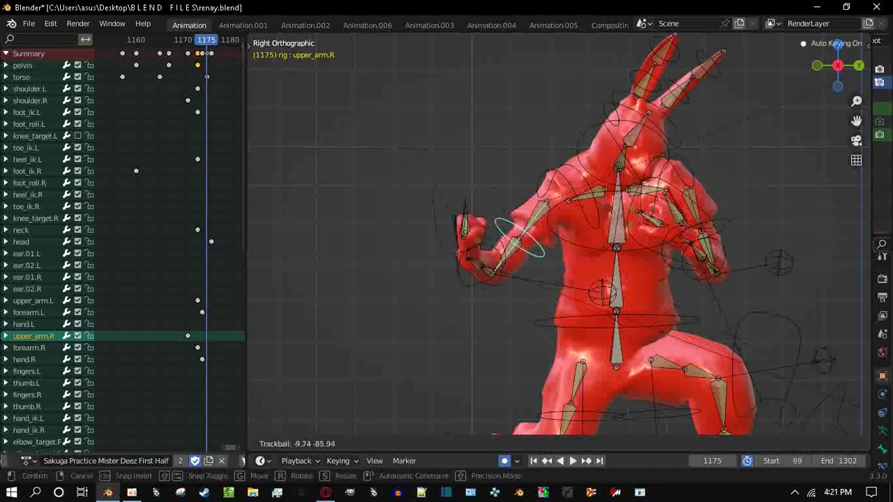
{"action": "left_click", "coordinate": [516, 236]}
{"action": "left_click", "coordinate": [516, 238]}
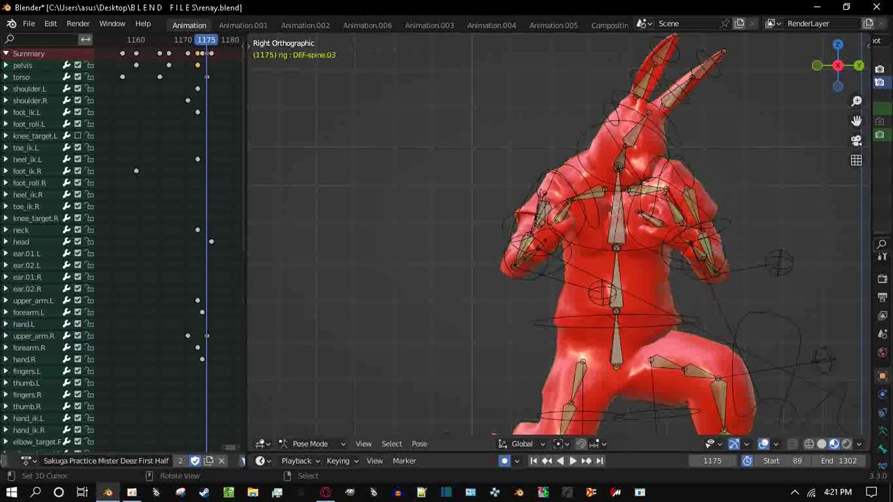
Rotate the neck control freely at frame 1160
{"action": "key", "text": "space"}
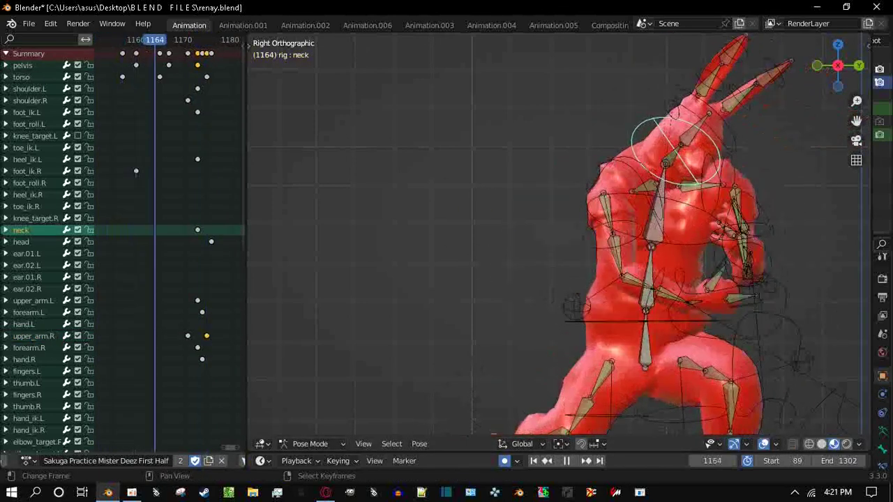
{"action": "key", "text": "space"}
{"action": "key", "text": "r"}
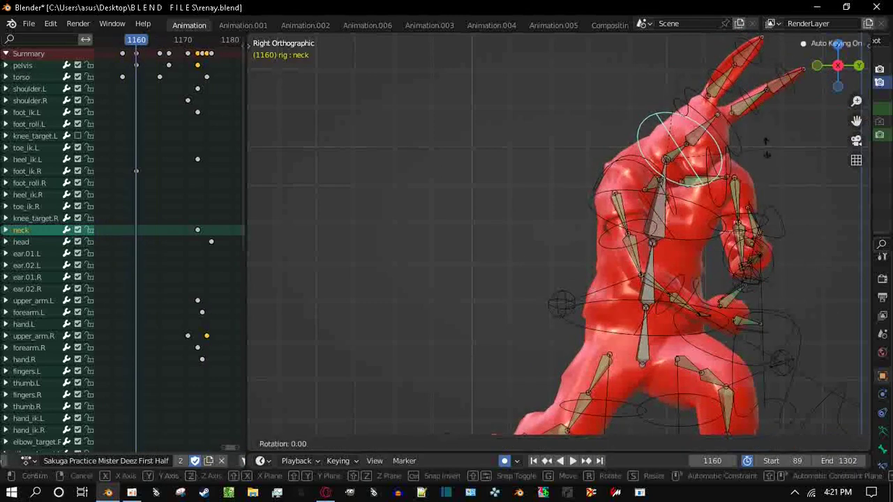
{"action": "key", "text": "r"}
{"action": "key", "text": "Return"}
Rotate the head control at frame 1160
{"action": "key", "text": "ctrl+Tab"}
{"action": "key", "text": "ctrl+Tab"}
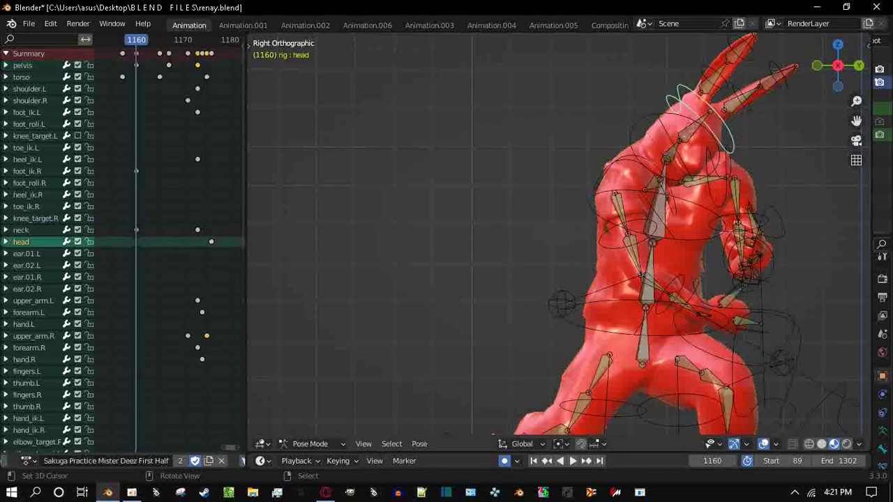
{"action": "key", "text": "r"}
{"action": "key", "text": "Return"}
Rotate the head upright at frame 1167 and play back the result
{"action": "key", "text": "Up"}
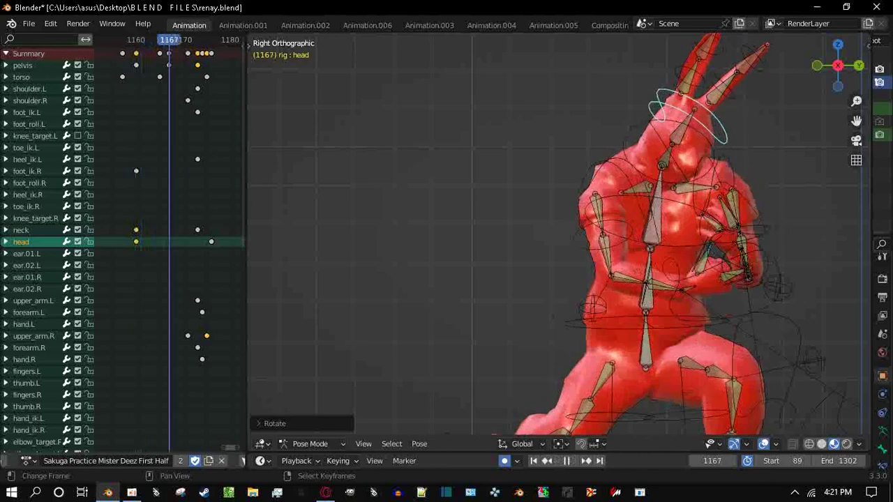
{"action": "key", "text": "r"}
{"action": "key", "text": "r"}
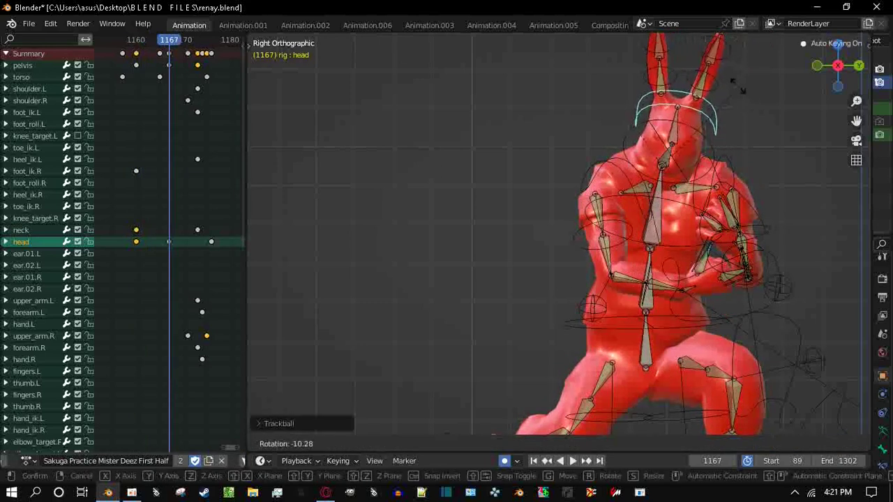
{"action": "key", "text": "Return"}
{"action": "key", "text": "space"}
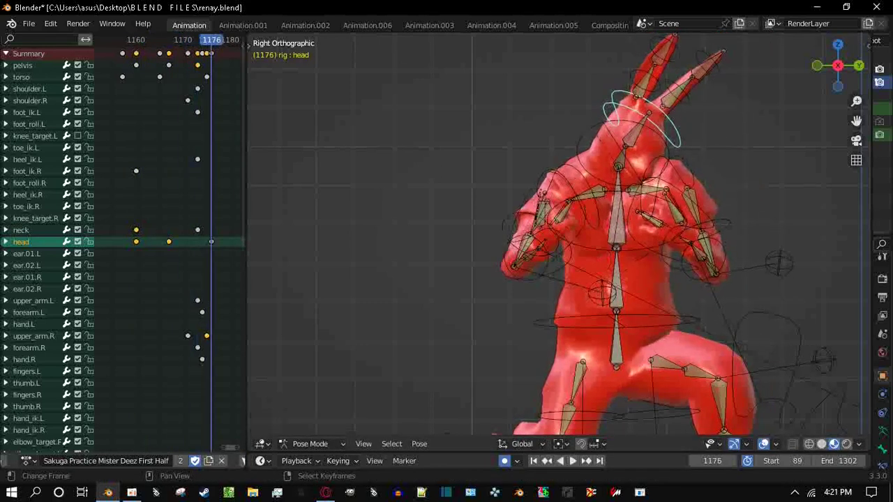
Delete the head keyframe at frame 1176 and move the head keyframe at frame 1167 to frame 1171
{"action": "key", "text": "space"}
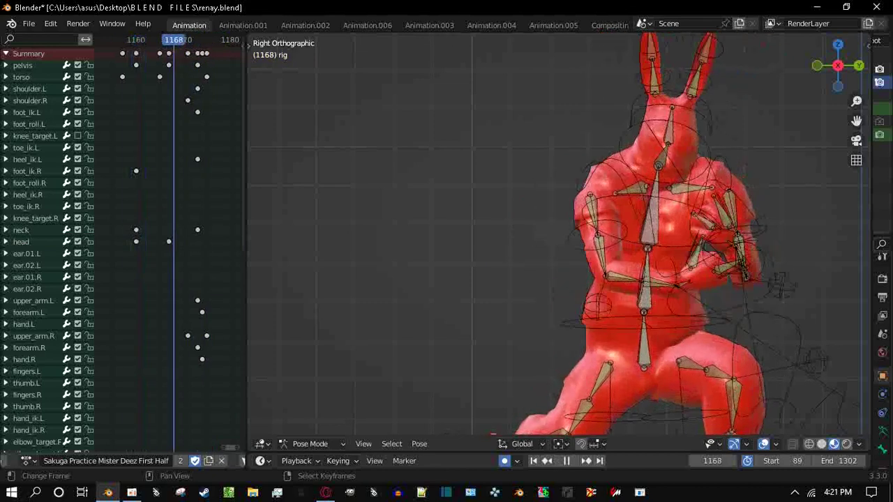
{"action": "key", "text": "g"}
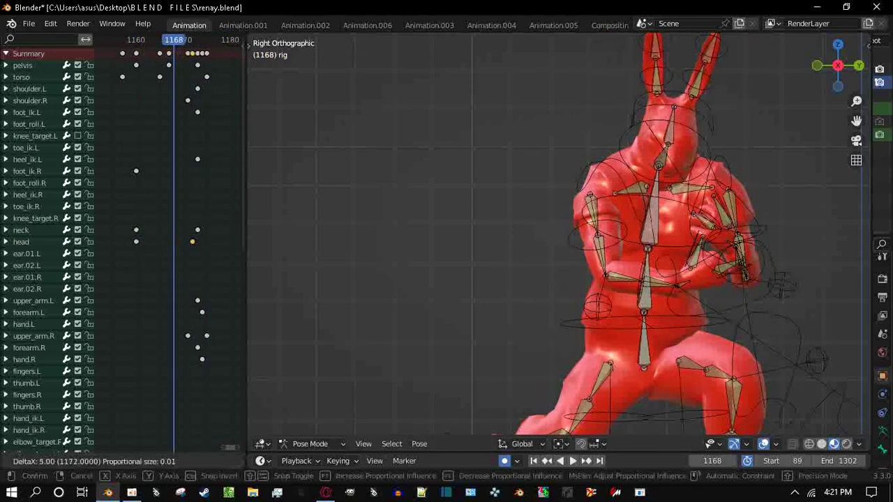
{"action": "key", "text": "Return"}
Rotate the neck control at frame 1173 with a free rotation and a view-aligned rotation
{"action": "left_click", "coordinate": [21, 229]}
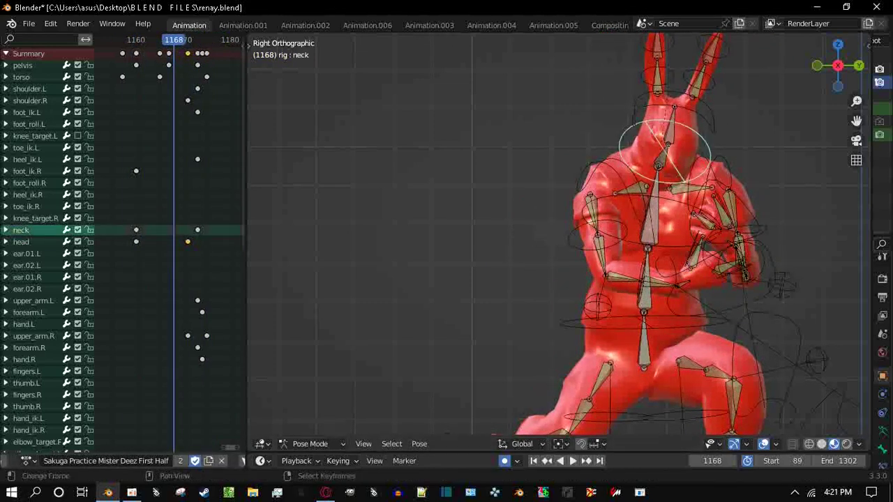
{"action": "key", "text": "Up"}
{"action": "key", "text": "alt+a"}
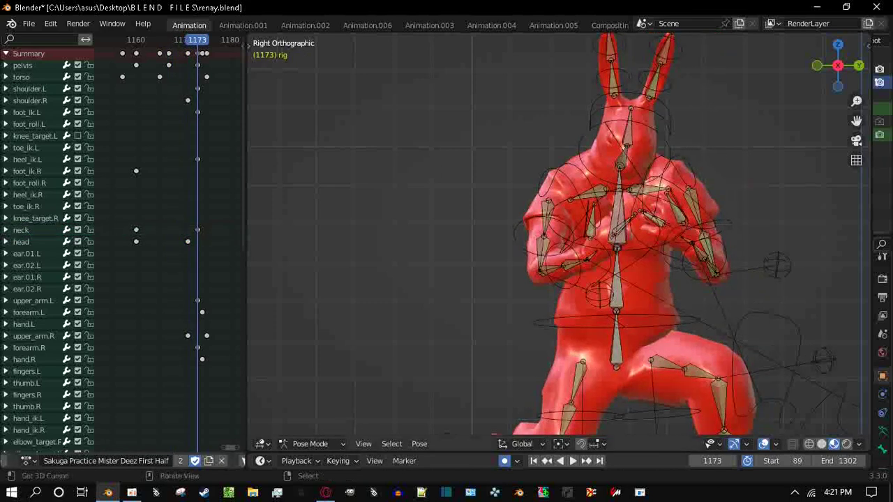
{"action": "key", "text": "ctrl+z"}
{"action": "key", "text": "r"}
{"action": "key", "text": "r"}
{"action": "key", "text": "Return"}
{"action": "key", "text": "r"}
{"action": "key", "text": "Return"}
Rotate the right forearm at frame 1173 from an angled front view
{"action": "middle_click_drag", "start_coordinate": [698, 133], "coordinate": [621, 143]}
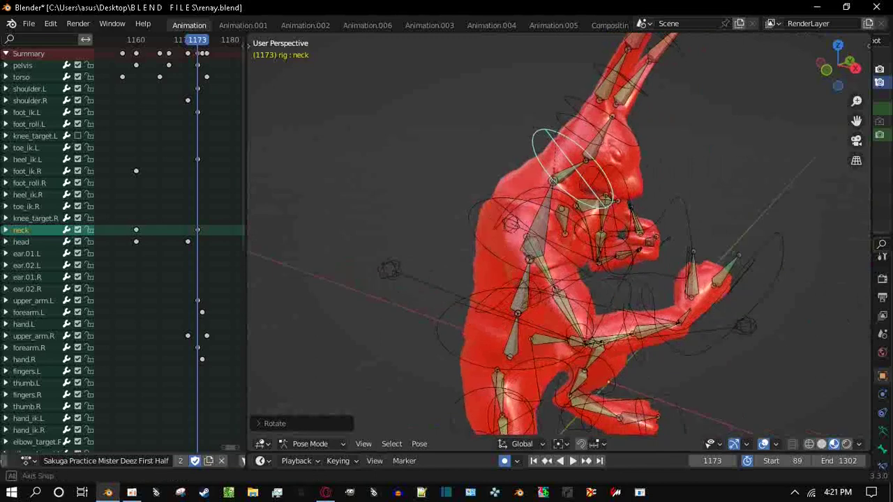
{"action": "left_click", "coordinate": [698, 283]}
{"action": "left_click", "coordinate": [670, 314]}
{"action": "key", "text": "r"}
{"action": "key", "text": "Return"}
Rotate the left upper arm at frame 1173 from an angled perspective view
{"action": "middle_click_drag", "start_coordinate": [628, 245], "coordinate": [575, 232]}
{"action": "scroll", "coordinate": [572, 238], "scroll_direction": "down", "scroll_amount": 3}
{"action": "left_click", "coordinate": [591, 229]}
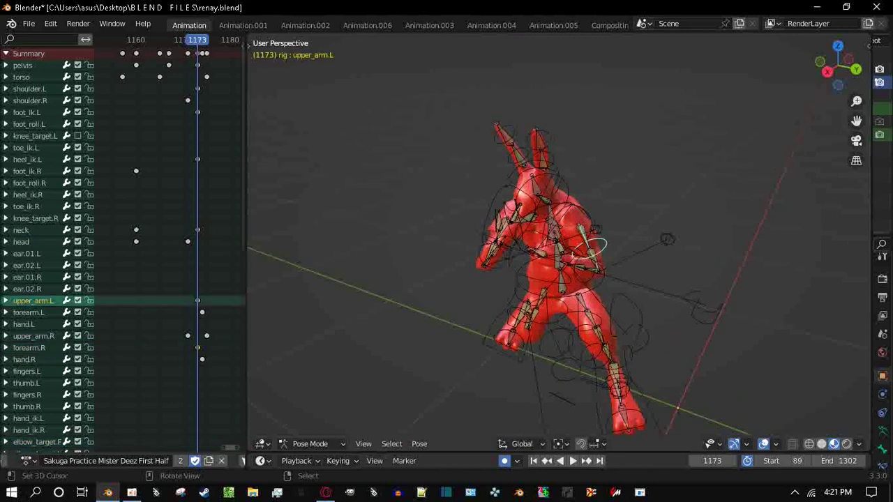
{"action": "middle_click_drag", "start_coordinate": [559, 251], "coordinate": [617, 256]}
{"action": "key", "text": "r"}
{"action": "left_click", "coordinate": [614, 181]}
Rotate and reposition the pelvis control at frame 1173 from the front orthographic view, finishing with a further rotation adjustment
{"action": "middle_click_drag", "start_coordinate": [614, 182], "coordinate": [668, 98]}
{"action": "key", "text": "r"}
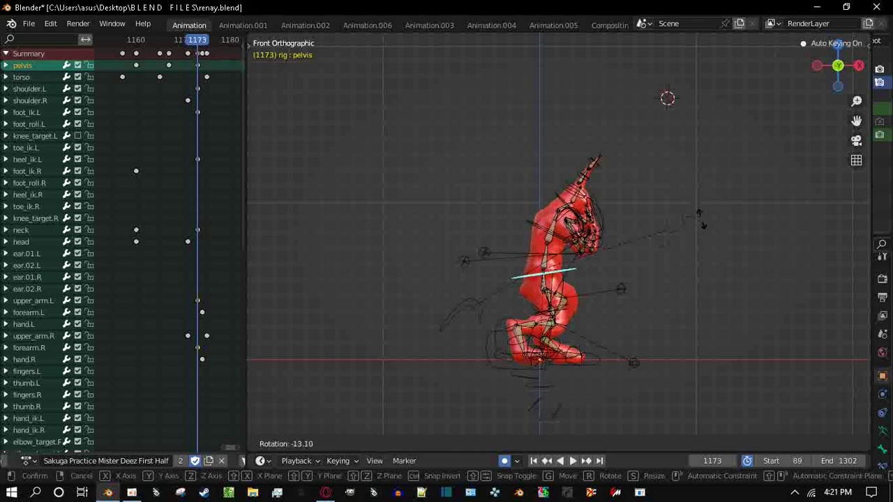
{"action": "left_click", "coordinate": [668, 98]}
{"action": "key", "text": "g"}
{"action": "left_click", "coordinate": [668, 98]}
{"action": "key", "text": "g"}
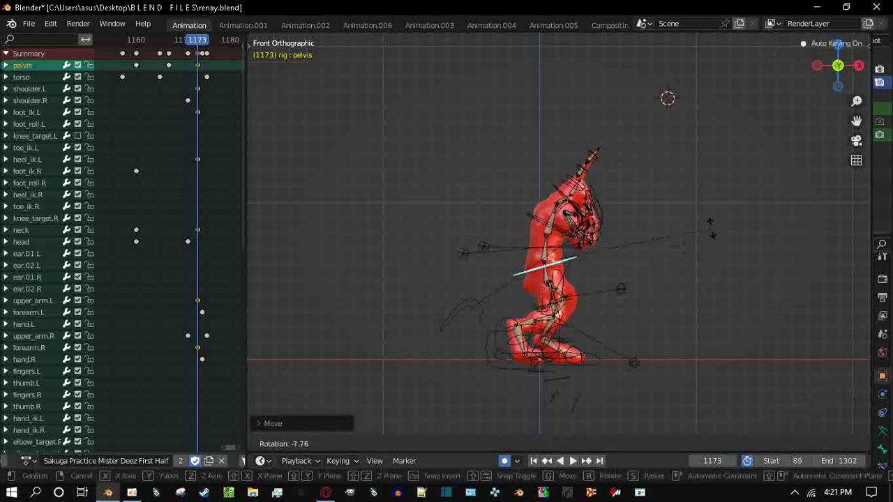
{"action": "left_click", "coordinate": [668, 97]}
{"action": "mouse_move", "coordinate": [667, 98]}
{"action": "middle_mouse_down"}
{"action": "mouse_move", "coordinate": [435, 106]}
{"action": "mouse_move", "coordinate": [427, 82]}
{"action": "mouse_move", "coordinate": [528, 64]}
{"action": "mouse_move", "coordinate": [667, 98]}
{"action": "middle_mouse_up"}
Rotate the pelvis control at frame 1167 from the front orthographic view and play back the motion to check it
{"action": "right_click", "coordinate": [509, 282]}
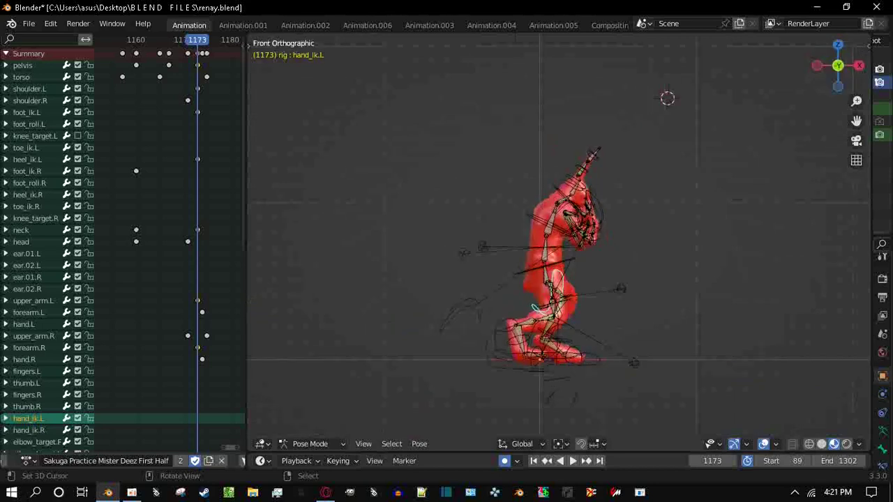
{"action": "right_click", "coordinate": [567, 363]}
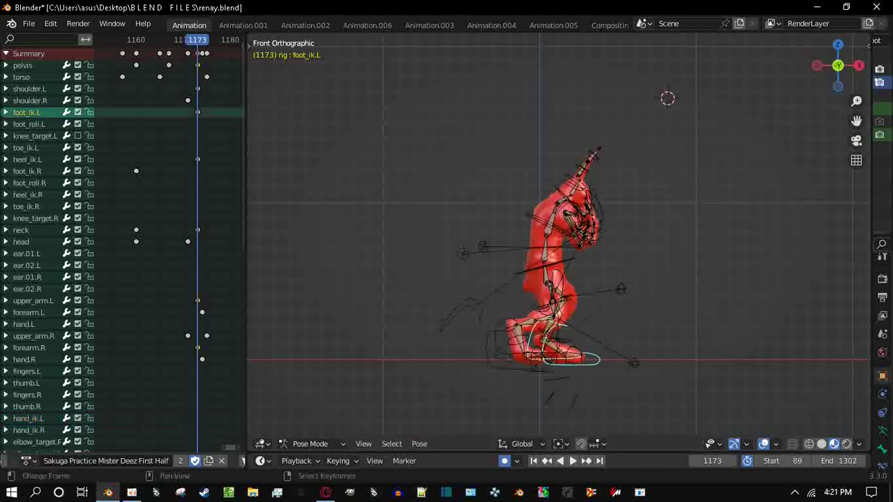
{"action": "scroll", "coordinate": [171, 244], "scroll_direction": "right", "scroll_amount": 1, "text": "ctrl"}
{"action": "key", "text": "shift+ctrl+space"}
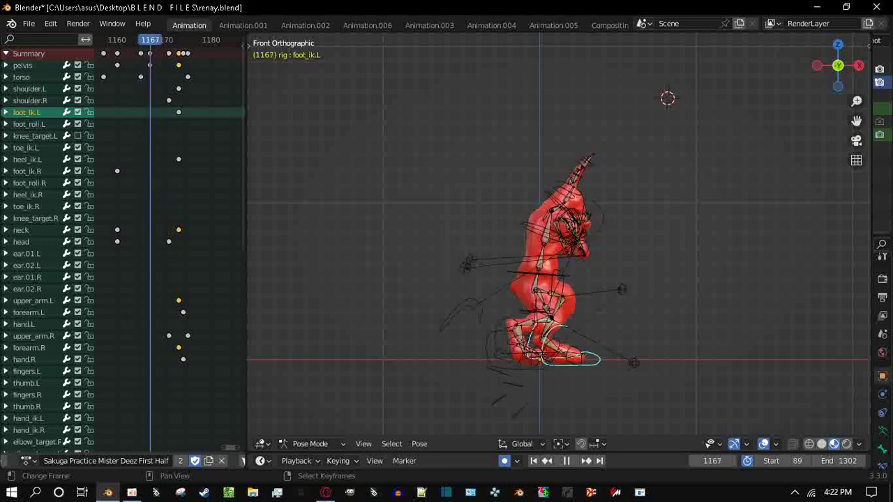
{"action": "right_click", "coordinate": [539, 275]}
{"action": "key", "text": "r"}
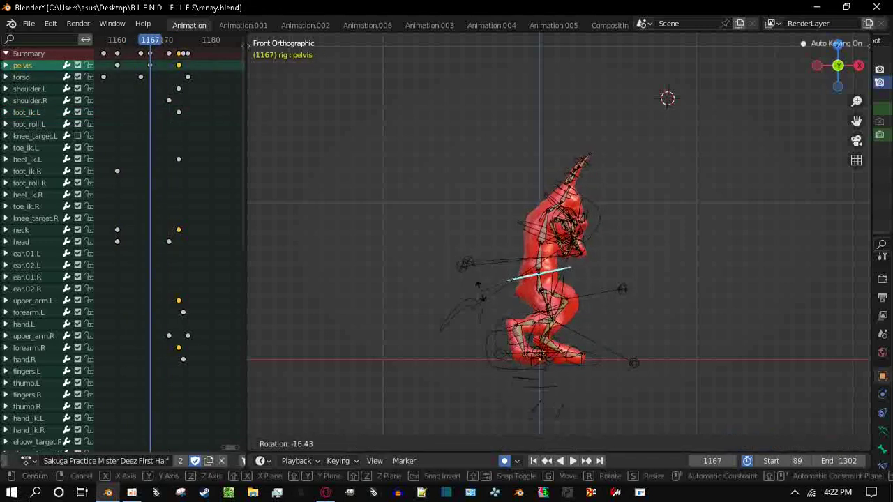
{"action": "key", "text": "Escape"}
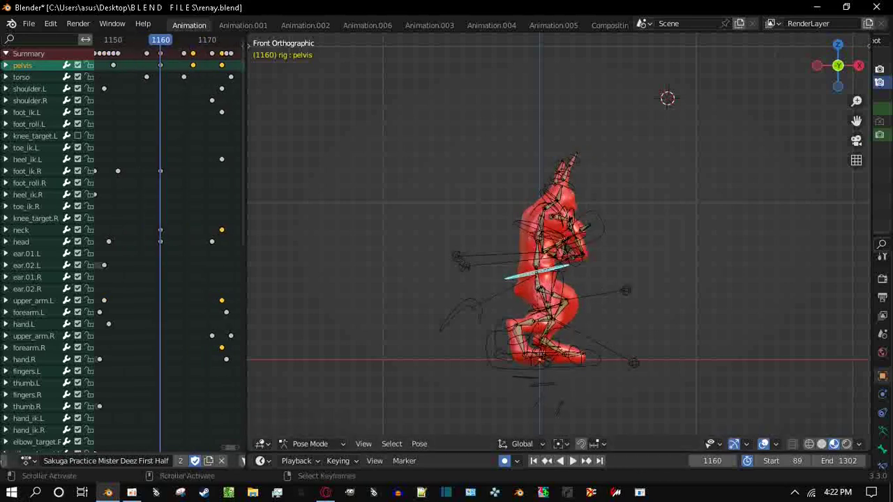
{"action": "key", "text": "space"}
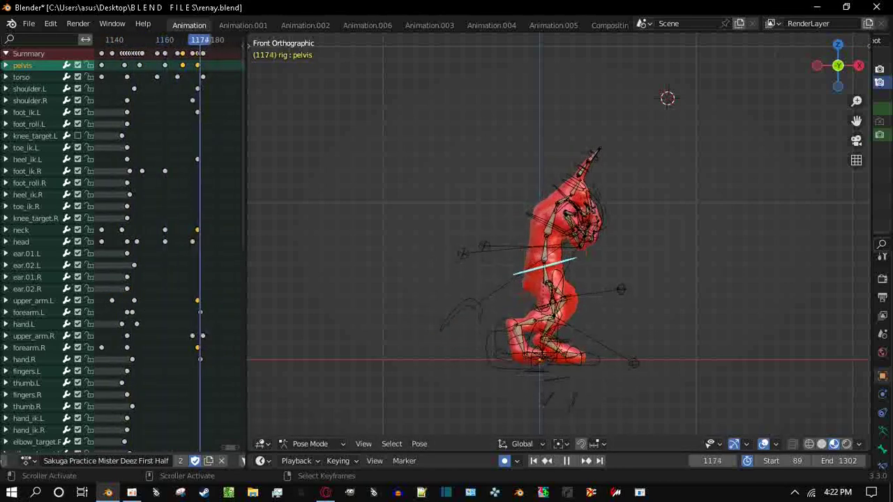
{"action": "key", "text": "Escape"}
Pose the right upper arm at frame 1168 with view-aligned and trackball rotations from an angled front view
{"action": "middle_click_drag", "start_coordinate": [558, 245], "coordinate": [506, 248]}
{"action": "scroll", "coordinate": [169, 245], "scroll_direction": "up", "scroll_amount": 4}
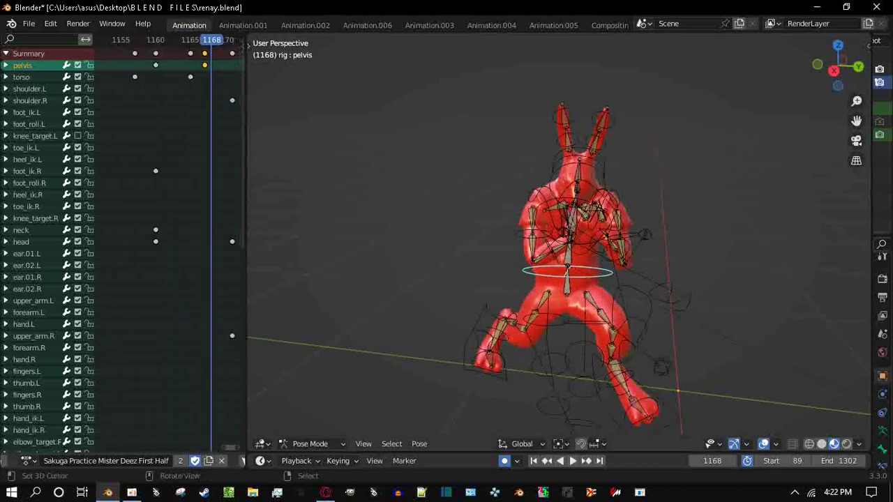
{"action": "left_click", "coordinate": [532, 221]}
{"action": "key", "text": "r"}
{"action": "key", "text": "r"}
{"action": "key", "text": "r"}
{"action": "key", "text": "Return"}
{"action": "key", "text": "r"}
{"action": "key", "text": "r"}
{"action": "key", "text": "Return"}
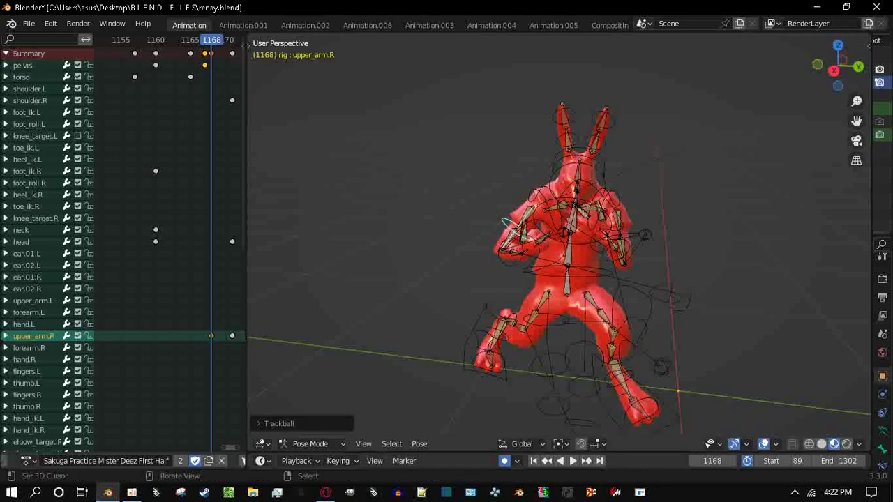
Rotate the right shoulder and the head at frame 1168 with trackball rotations
{"action": "left_click", "coordinate": [548, 206]}
{"action": "key", "text": "r"}
{"action": "key", "text": "r"}
{"action": "key", "text": "Return"}
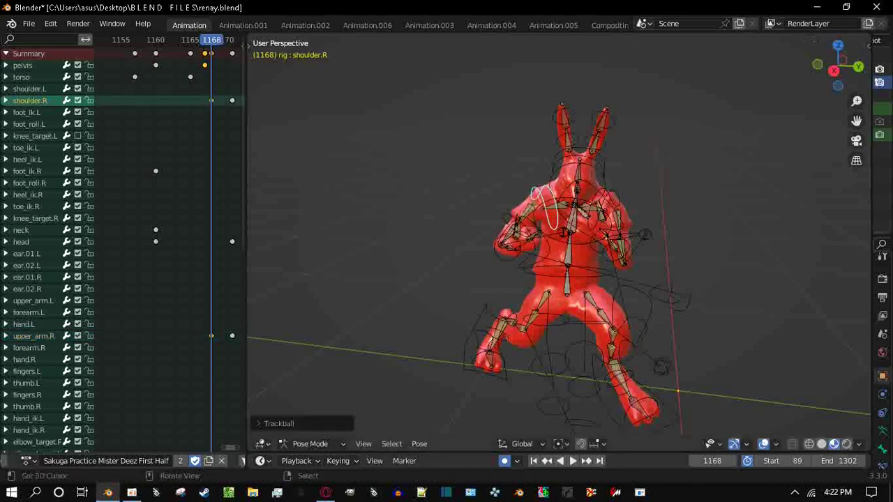
{"action": "left_click", "coordinate": [578, 155]}
{"action": "key", "text": "r"}
{"action": "key", "text": "r"}
{"action": "key", "text": "Return"}
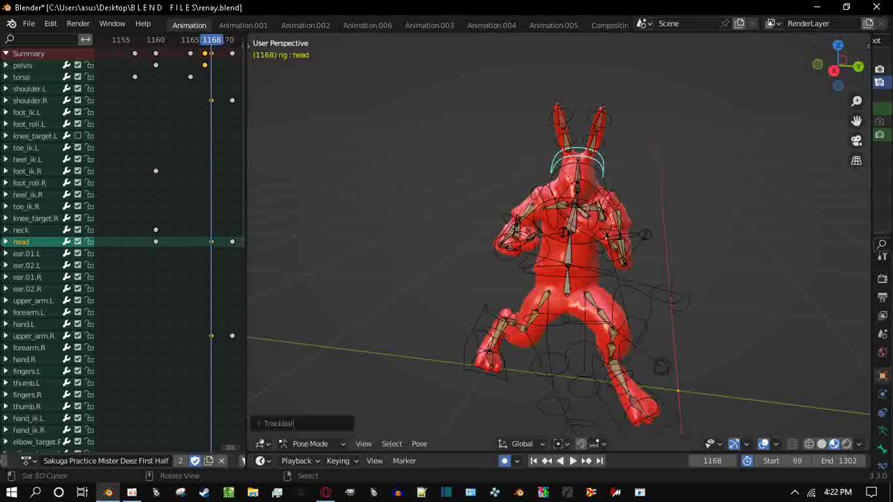
Play the animation forward and in reverse from side and front angles to examine the upper-body motion around frame 1168
{"action": "scroll", "coordinate": [717, 145], "scroll_direction": "down", "scroll_amount": 4}
{"action": "scroll", "coordinate": [63, 244], "scroll_direction": "down", "scroll_amount": 5}
{"action": "key", "text": "shift+ctrl+space"}
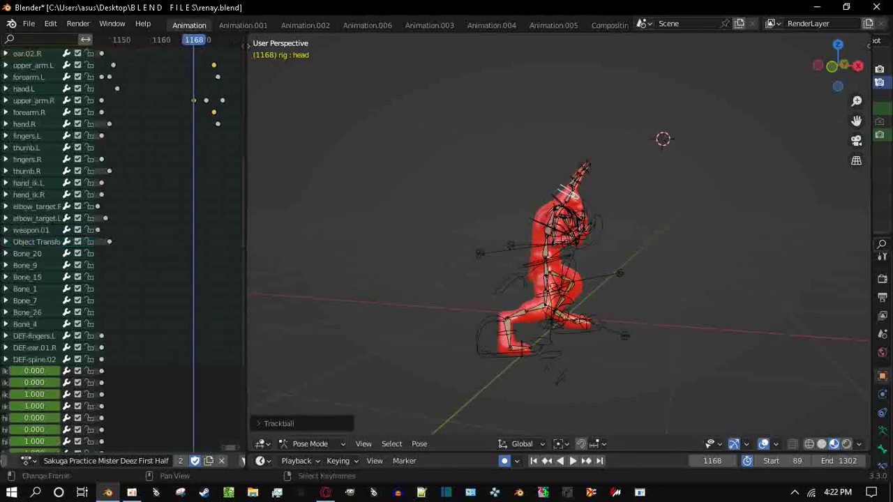
{"action": "key", "text": "space"}
{"action": "middle_click_drag", "start_coordinate": [558, 237], "coordinate": [544, 231]}
{"action": "scroll", "coordinate": [559, 237], "scroll_direction": "up", "scroll_amount": 5}
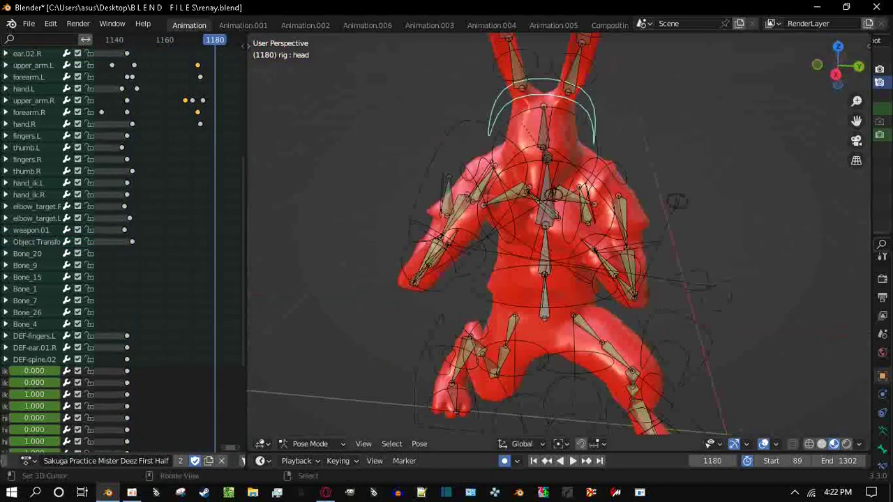
{"action": "key", "text": "shift+ctrl+space"}
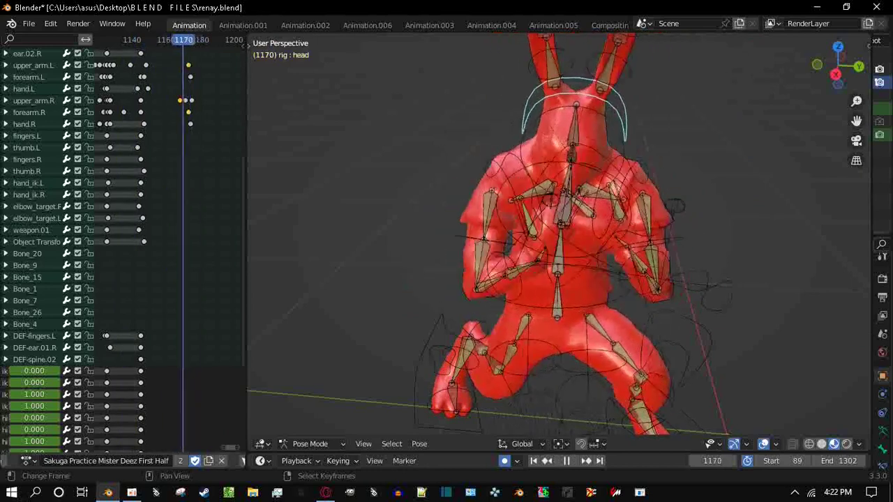
{"action": "key", "text": "Escape"}
Delete the right upper arm keyframe at frame 1171 and play back the adjusted arm motion
{"action": "left_click", "coordinate": [474, 240]}
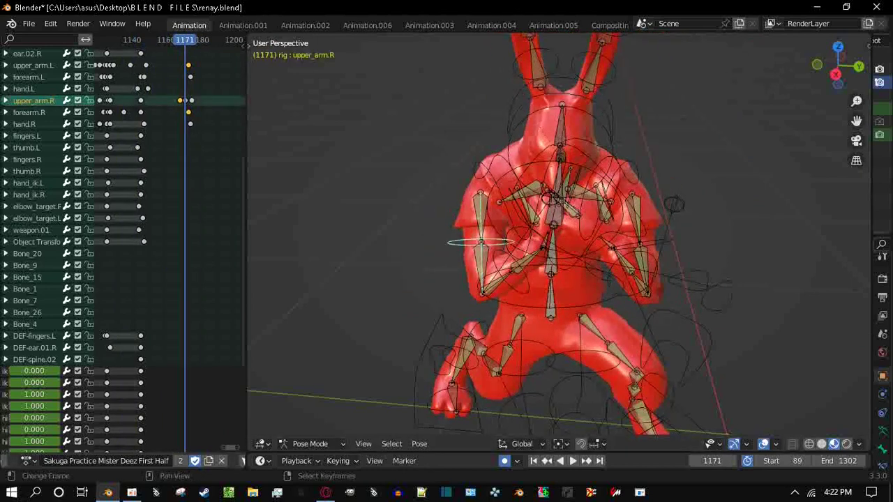
{"action": "key", "text": "ctrl+KP_Decimal"}
{"action": "key", "text": "x"}
{"action": "key", "text": "Return"}
{"action": "key", "text": "shift+ctrl+space"}
{"action": "key", "text": "space"}
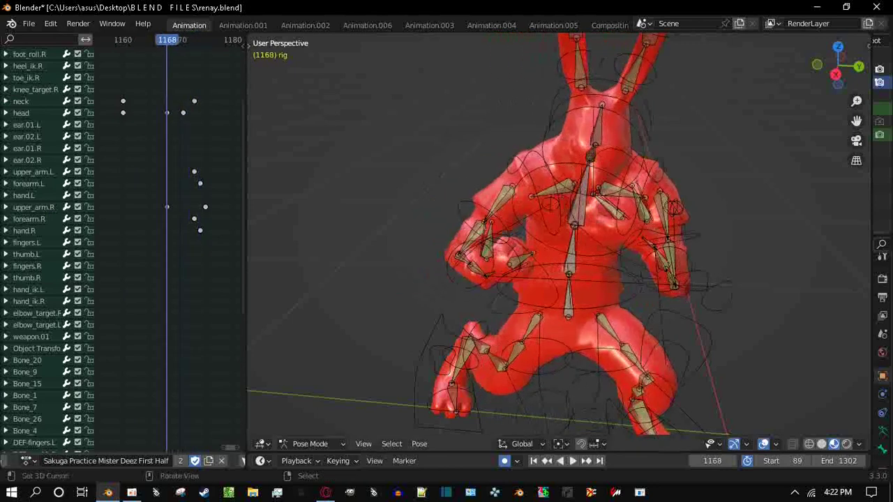
Delete the pelvis keyframe at frame 1167 and replay the surrounding frames to check the transition
{"action": "key", "text": "KP_Decimal"}
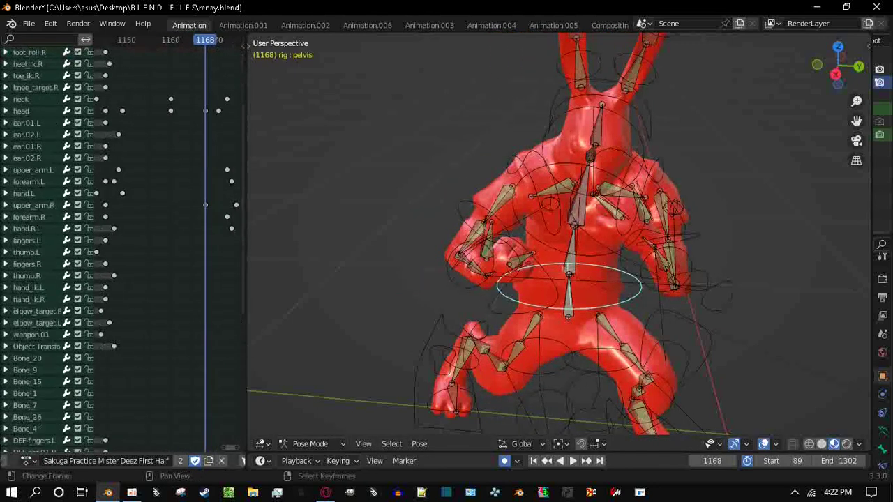
{"action": "scroll", "coordinate": [127, 245], "scroll_direction": "up", "scroll_amount": 3}
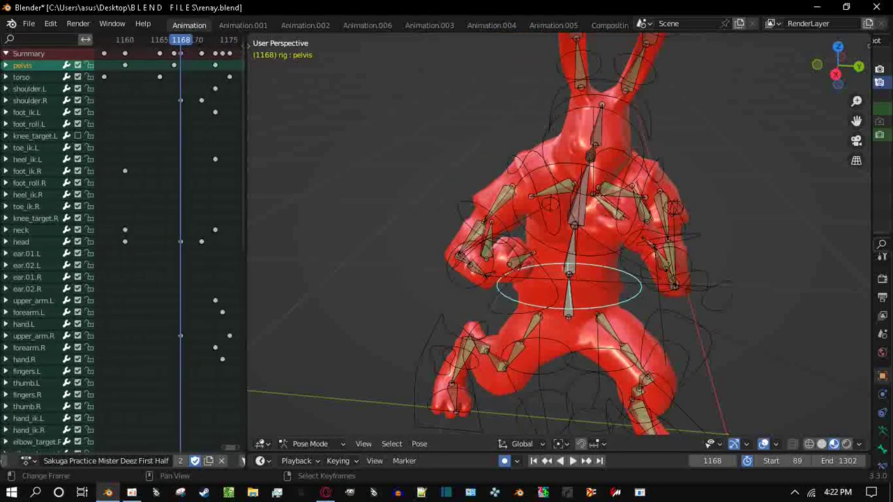
{"action": "key", "text": "space"}
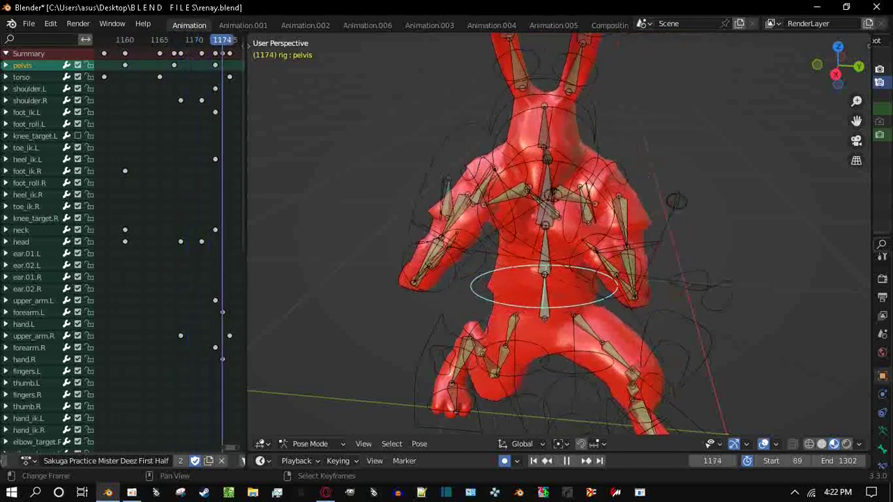
{"action": "key", "text": "space"}
{"action": "key", "text": "shift+ctrl+space"}
{"action": "key", "text": "alt+a"}
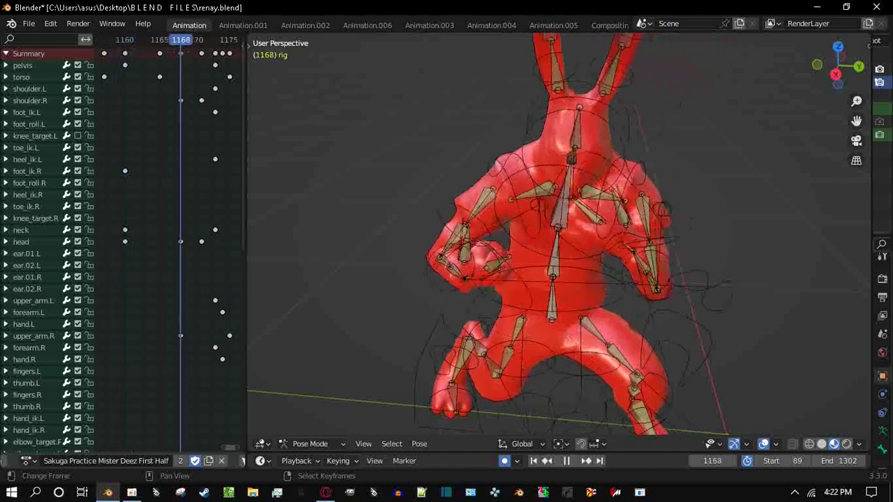
Rotate the left foot IK control at frame 1173 from the right orthographic view with trackball and view-aligned rotations
{"action": "scroll", "coordinate": [558, 238], "scroll_direction": "down", "scroll_amount": 3}
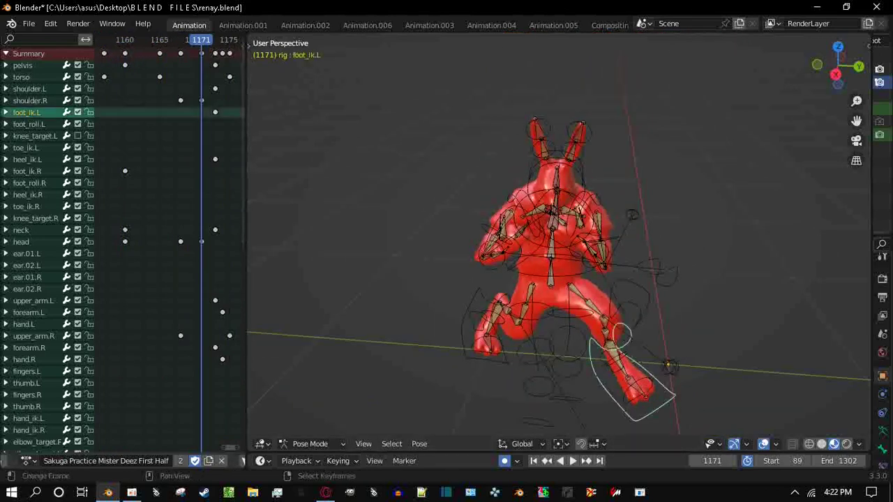
{"action": "key", "text": "space"}
{"action": "left_click", "coordinate": [835, 74]}
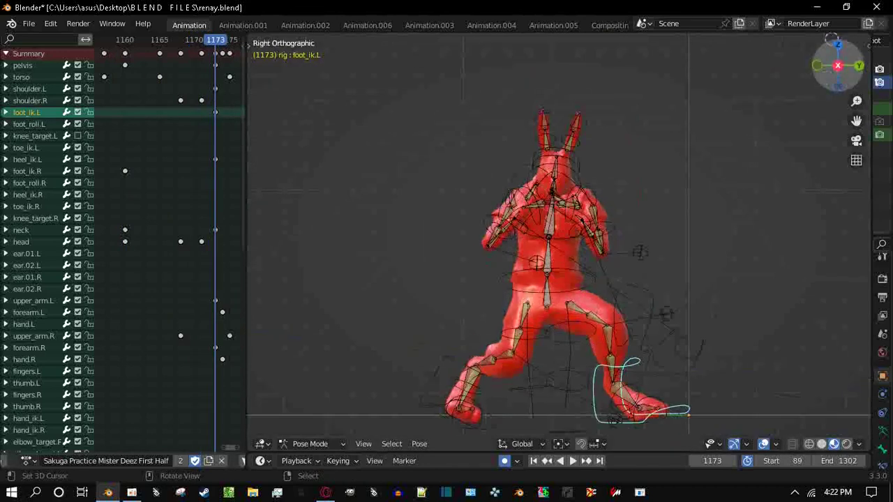
{"action": "key", "text": "r"}
{"action": "key", "text": "r"}
{"action": "left_click", "coordinate": [649, 300]}
{"action": "key", "text": "r"}
{"action": "left_click", "coordinate": [649, 300]}
{"action": "scroll", "coordinate": [209, 447], "scroll_direction": "right", "scroll_amount": 2, "text": "ctrl"}
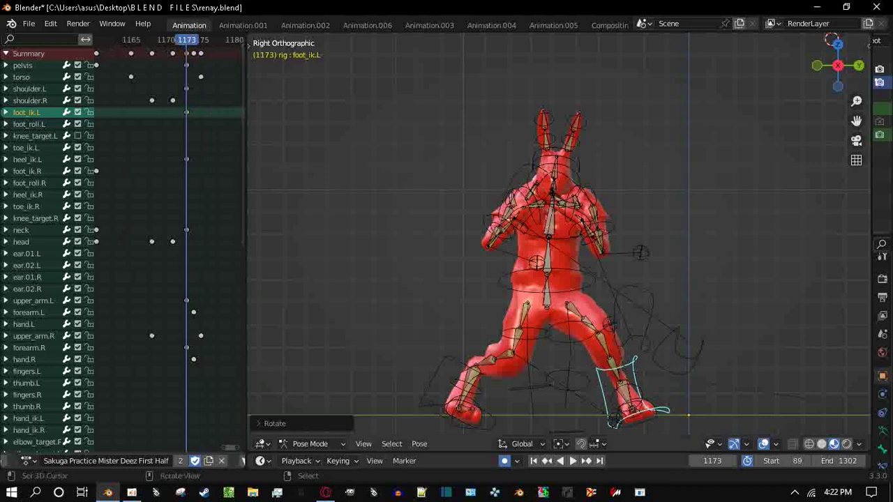
Rotate and move the right foot IK control at frame 1173 from the right orthographic view to angle the foot outward
{"action": "left_click", "coordinate": [461, 412]}
{"action": "key", "text": "r"}
{"action": "key", "text": "r"}
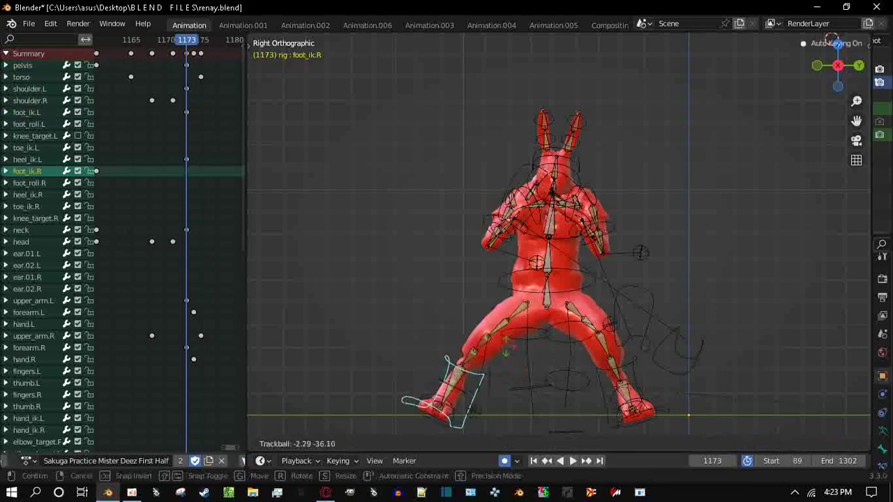
{"action": "key", "text": "Return"}
{"action": "key", "text": "g"}
{"action": "key", "text": "r"}
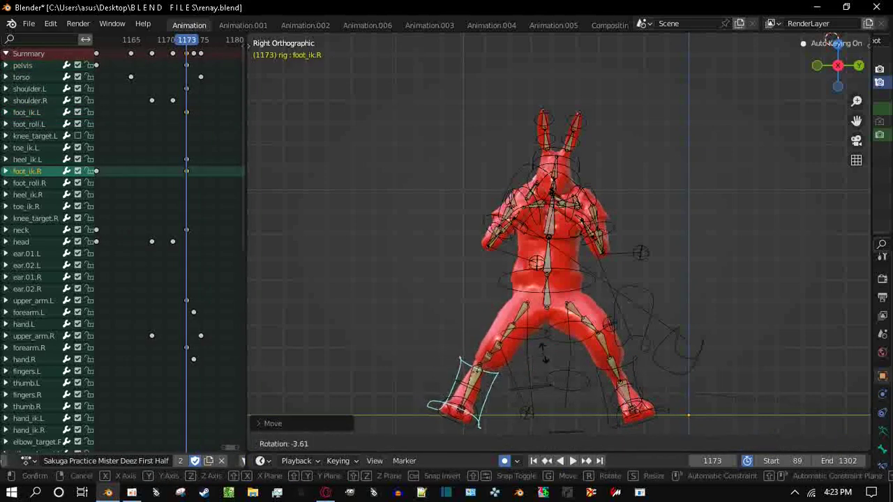
{"action": "key", "text": "Return"}
Play back the wider animation range from an angled perspective view to examine the overall motion with the adjusted feet
{"action": "middle_click_drag", "start_coordinate": [833, 38], "coordinate": [395, 107]}
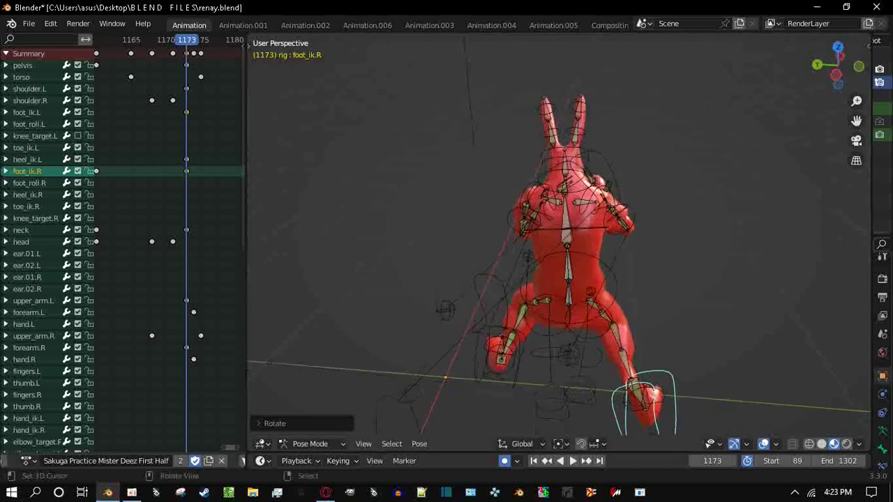
{"action": "scroll", "coordinate": [559, 265], "scroll_direction": "down", "scroll_amount": 6}
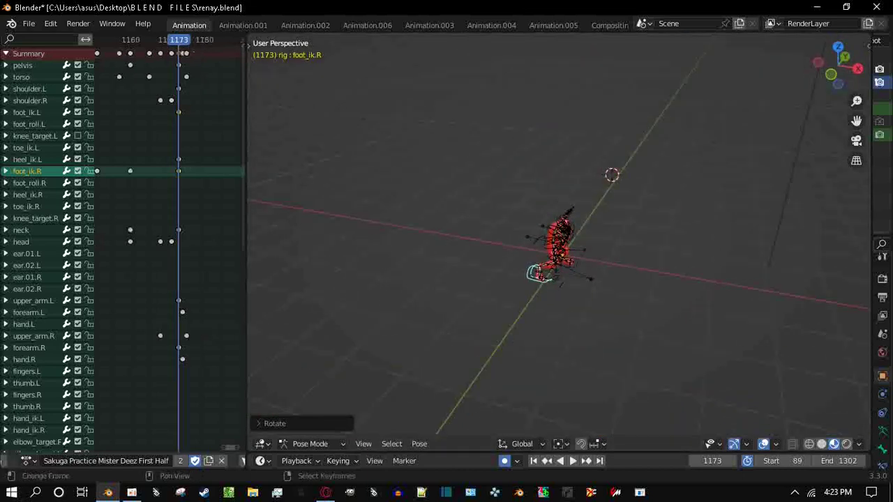
{"action": "scroll", "coordinate": [126, 245], "scroll_direction": "down", "scroll_amount": 8}
{"action": "key", "text": "space"}
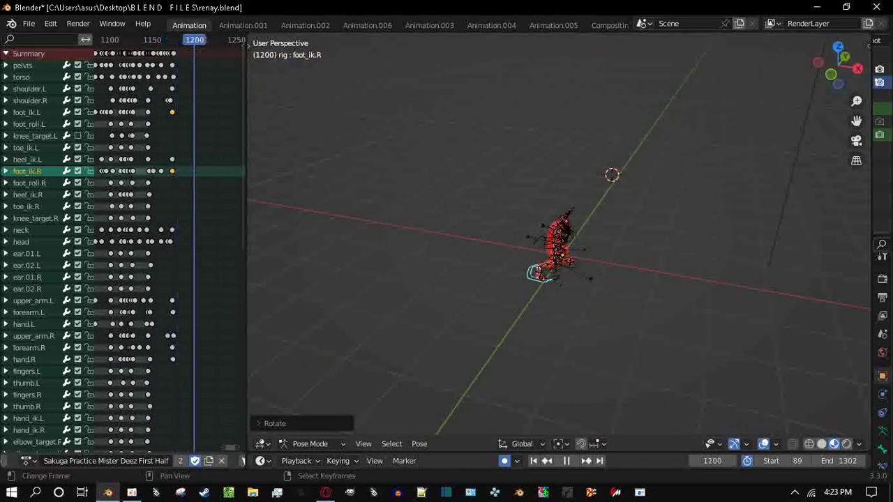
{"action": "scroll", "coordinate": [558, 244], "scroll_direction": "up", "scroll_amount": 8}
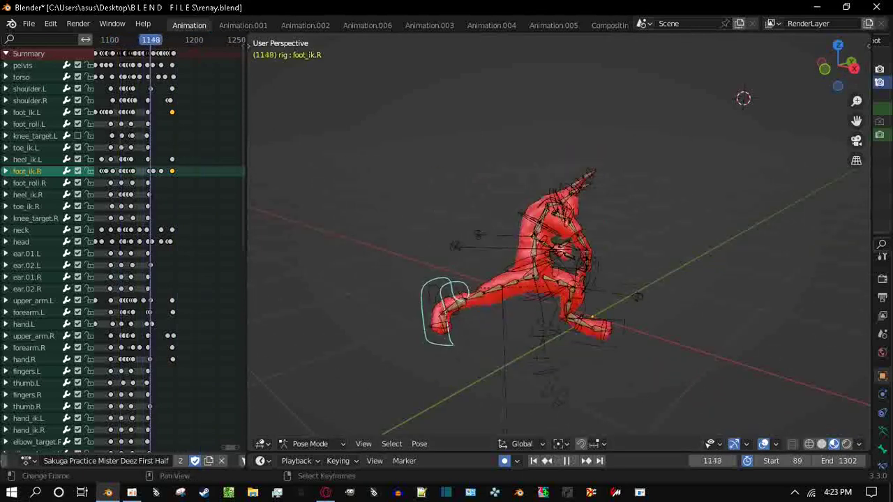